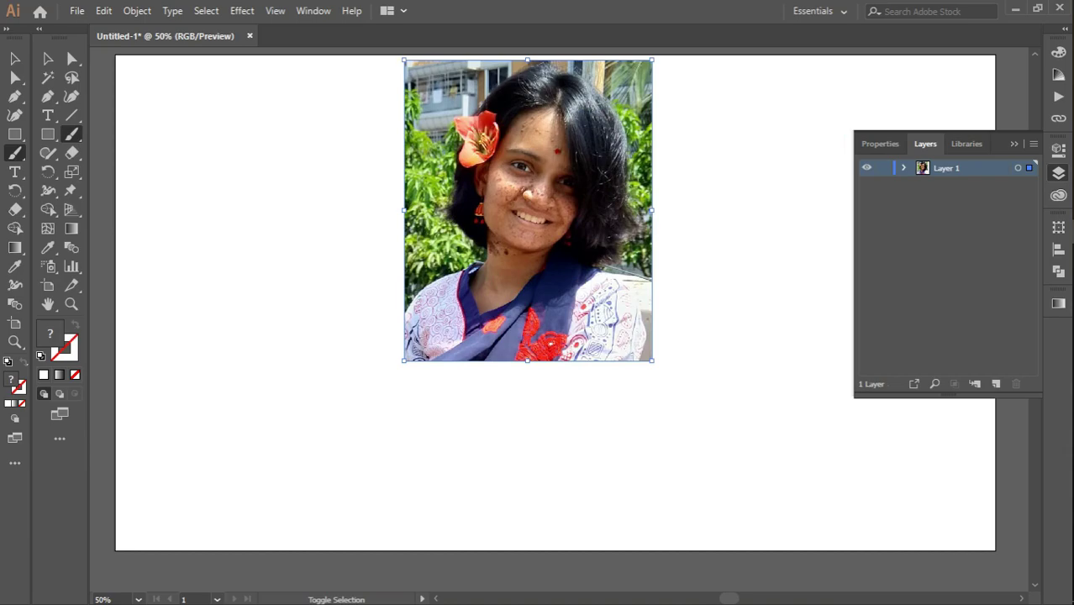
# Add a new layer above the photo and trace the jaw and chin line in black
pyautogui.hotkey('ctrl', 'l')
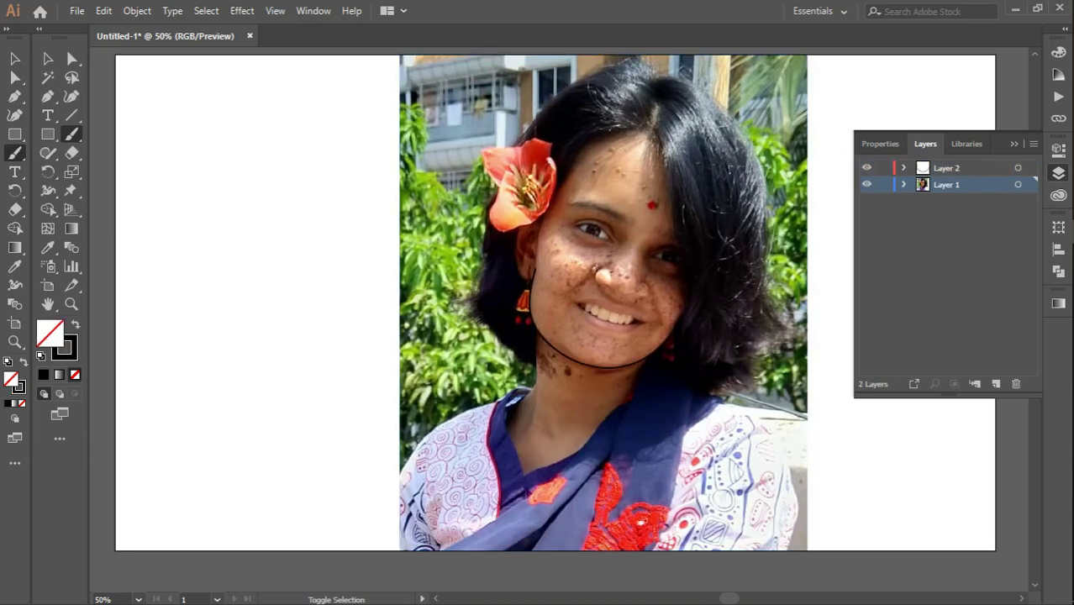
pyautogui.moveTo(529, 269); pyautogui.dragTo(531, 260)
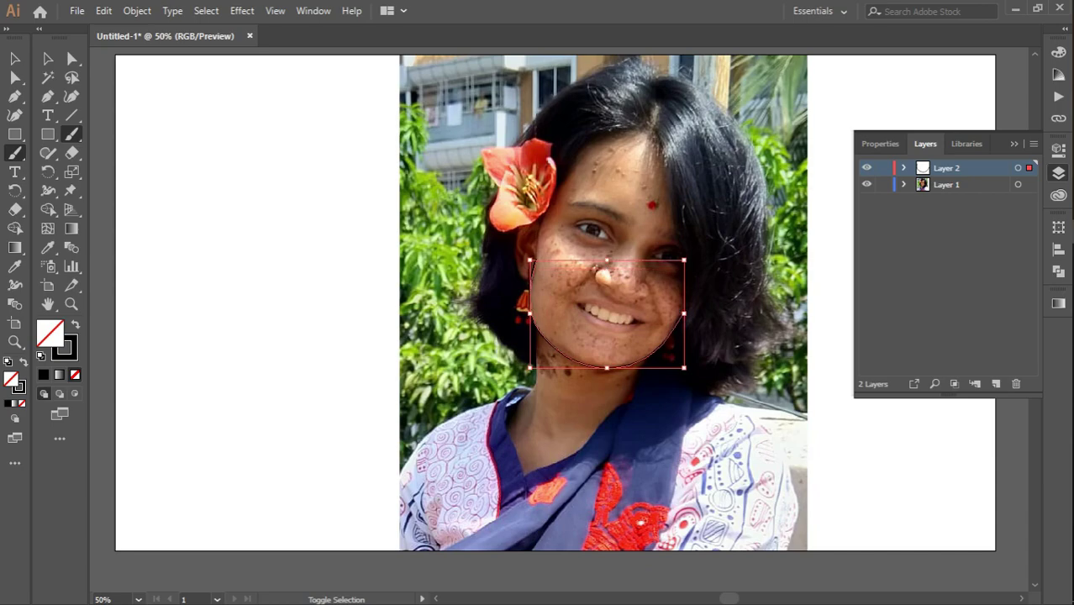
pyautogui.scroll(2, 624, 314)
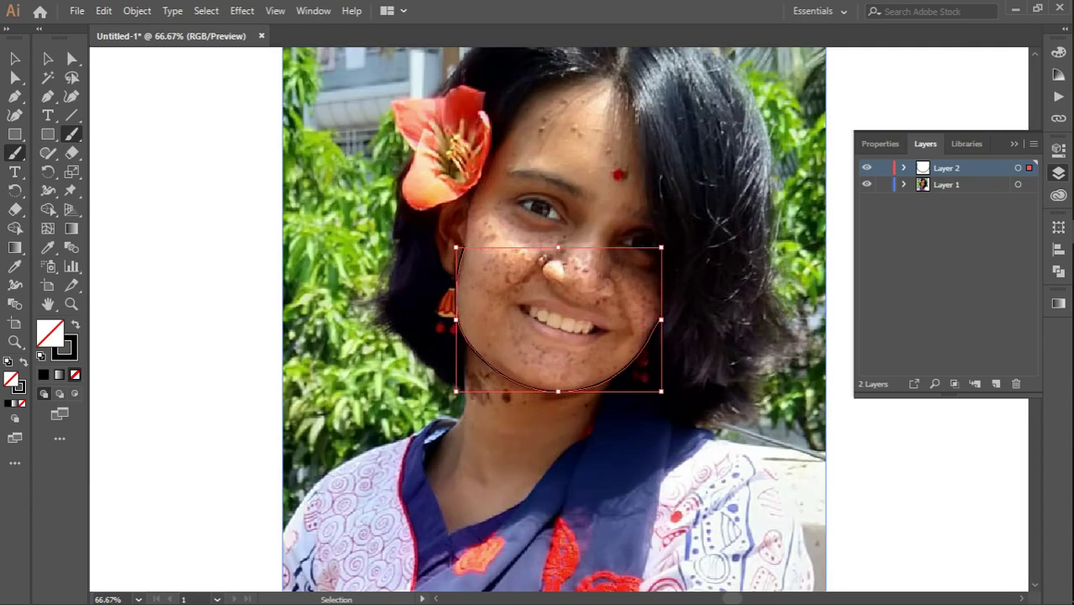
pyautogui.scroll(3, 623, 314)
pyautogui.moveTo(853, 329); pyautogui.dragTo(858, 320)
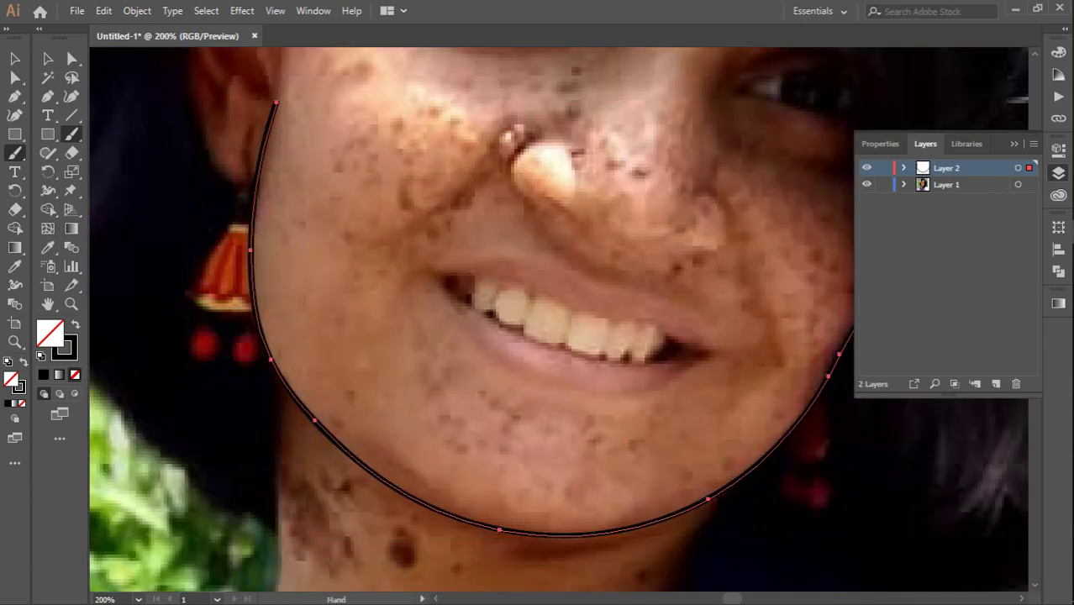
pyautogui.moveTo(505, 336); pyautogui.dragTo(431, 343)
pyautogui.press('ctrl')
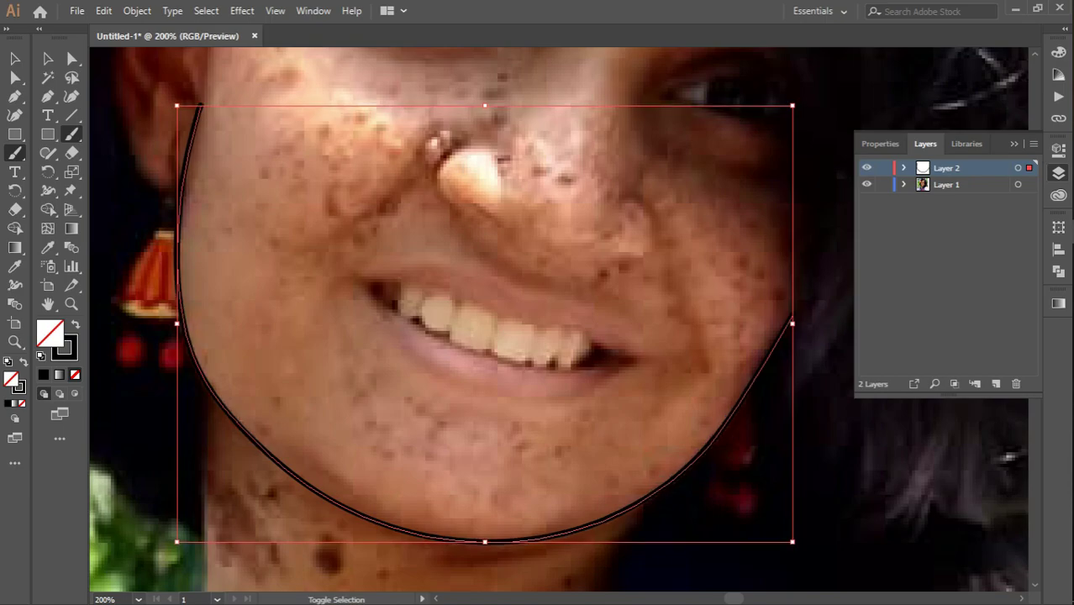
# Trace the curves around the nose tip and the right nostril
pyautogui.moveTo(623, 196); pyautogui.dragTo(568, 266)
pyautogui.moveTo(496, 144); pyautogui.dragTo(485, 236)
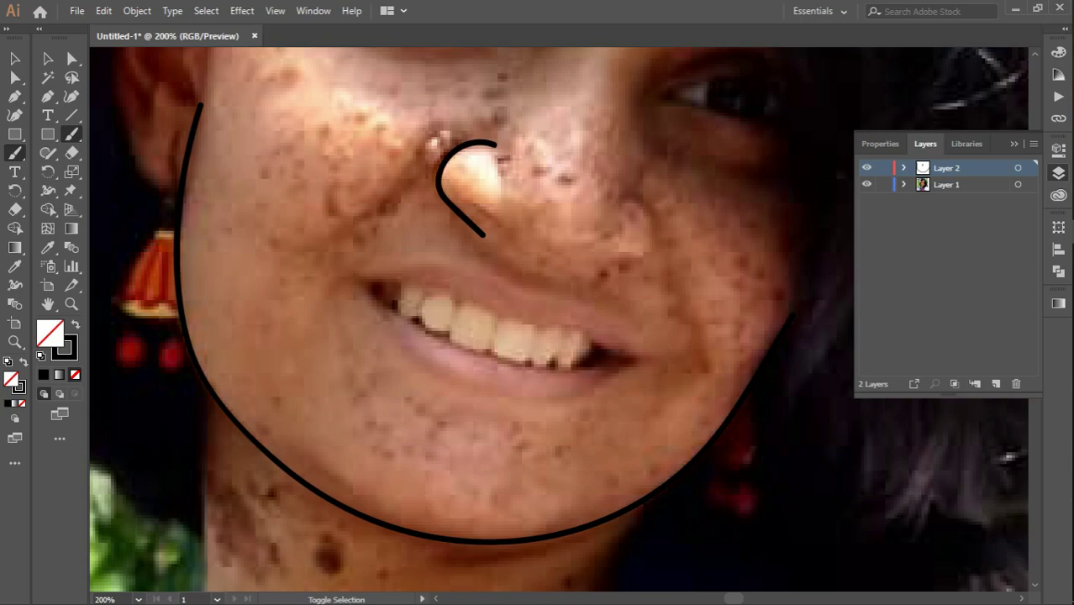
pyautogui.moveTo(626, 198)
pyautogui.mouseDown()
pyautogui.moveTo(653, 240)
pyautogui.moveTo(575, 270)
pyautogui.mouseUp()
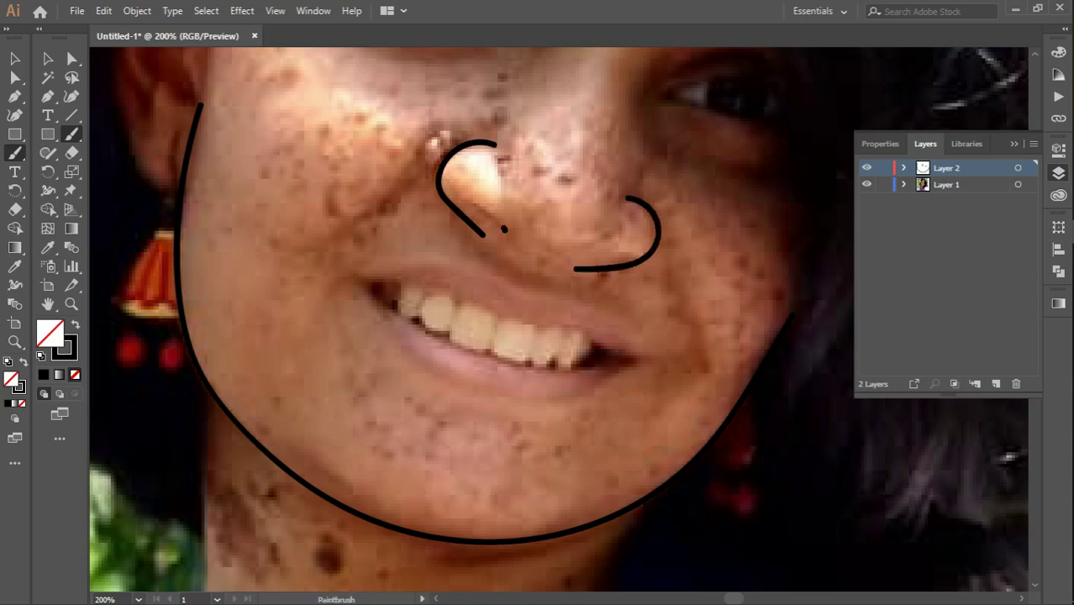
pyautogui.moveTo(505, 228); pyautogui.dragTo(464, 196)
# Paint a small curled nostril stroke inside the nose tip curve
pyautogui.moveTo(512, 238); pyautogui.dragTo(467, 202)
pyautogui.hotkey('ctrl', 'z')
pyautogui.press('Return')
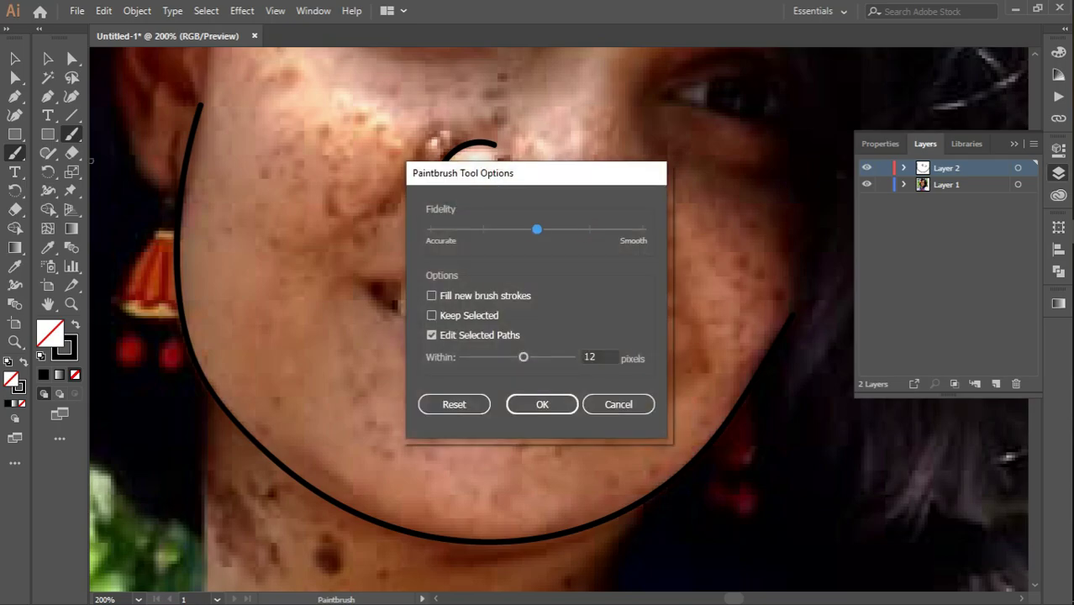
pyautogui.press('Return')
pyautogui.moveTo(512, 233)
pyautogui.mouseDown()
pyautogui.moveTo(467, 202)
pyautogui.moveTo(555, 251)
pyautogui.moveTo(631, 271)
pyautogui.moveTo(628, 251)
pyautogui.moveTo(626, 261)
pyautogui.mouseUp()
# Duplicate the nostril curl, swap its fill and stroke, and place it inside the right nostril
pyautogui.press('v')
pyautogui.click(916, 144)
pyautogui.hotkey('ctrl', '-')
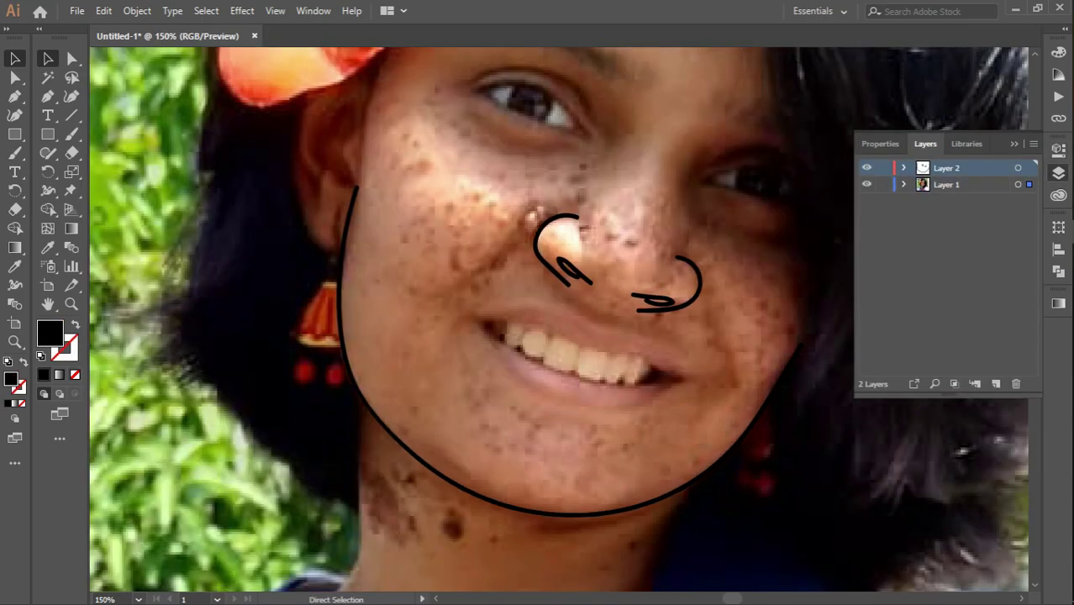
pyautogui.click(867, 184)
pyautogui.hotkey('shift', 'x')
pyautogui.moveTo(651, 301); pyautogui.dragTo(661, 301)
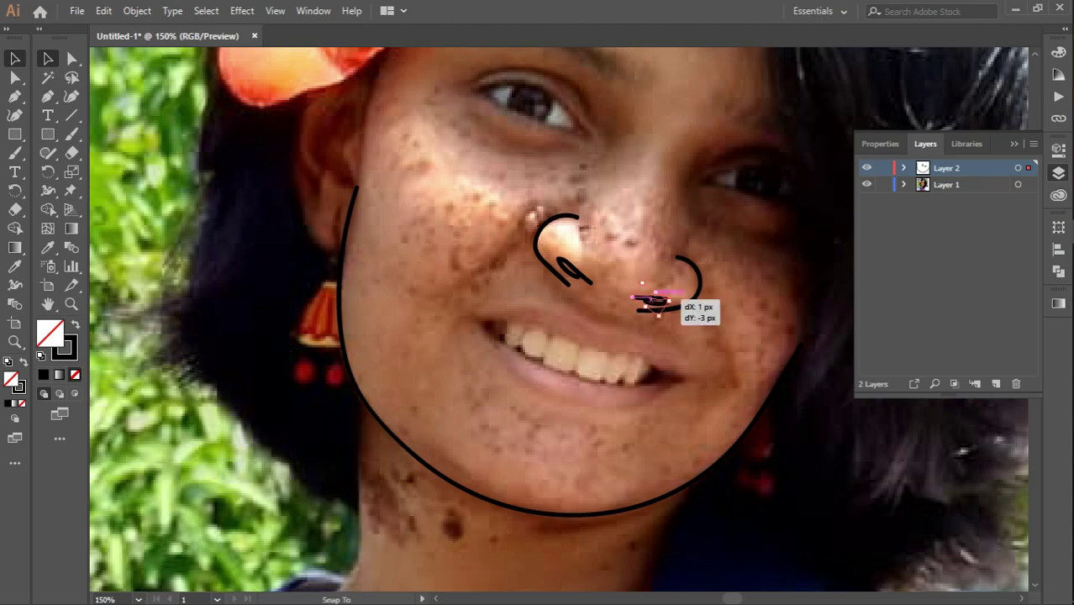
pyautogui.scroll(3, 698, 290)
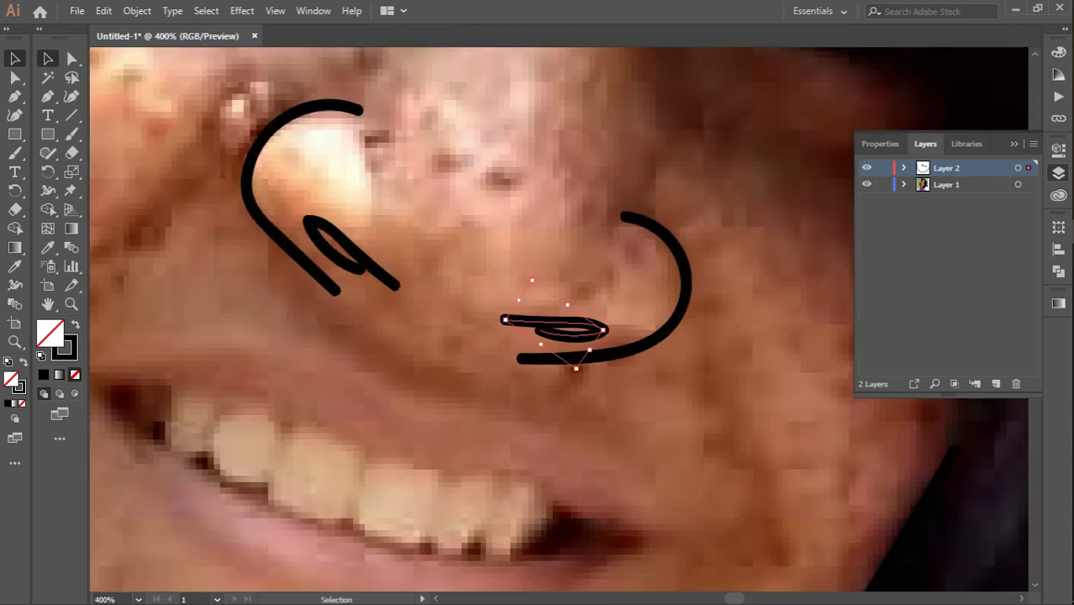
pyautogui.scroll(-3, 568, 294)
pyautogui.press('b')
pyautogui.moveTo(588, 336); pyautogui.dragTo(550, 309)
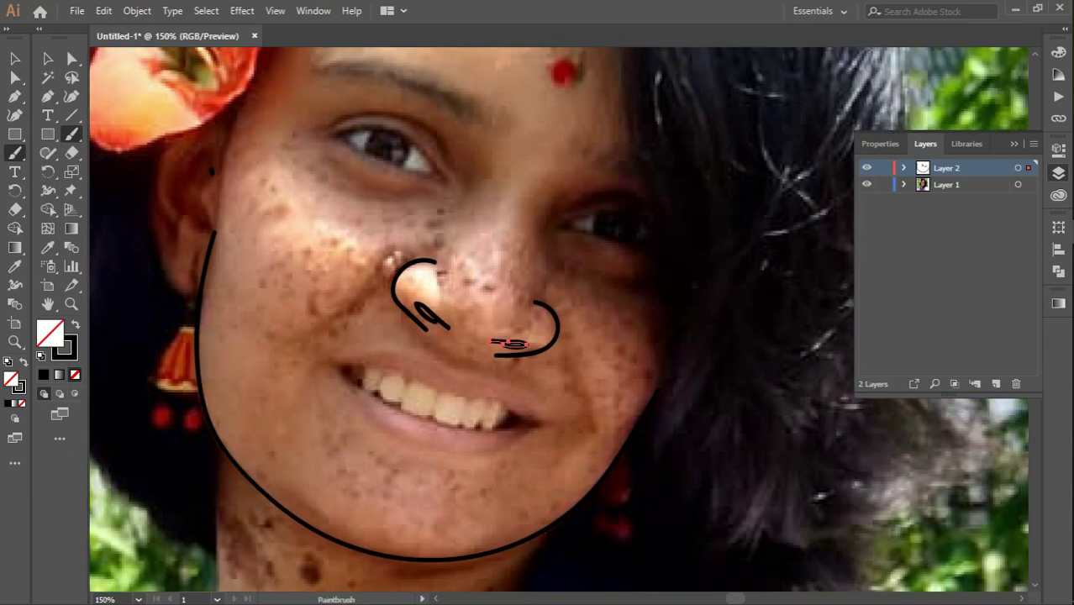
# Finish the stroke under the right nostril and outline the left ear with inner detail
pyautogui.moveTo(491, 341); pyautogui.dragTo(488, 343)
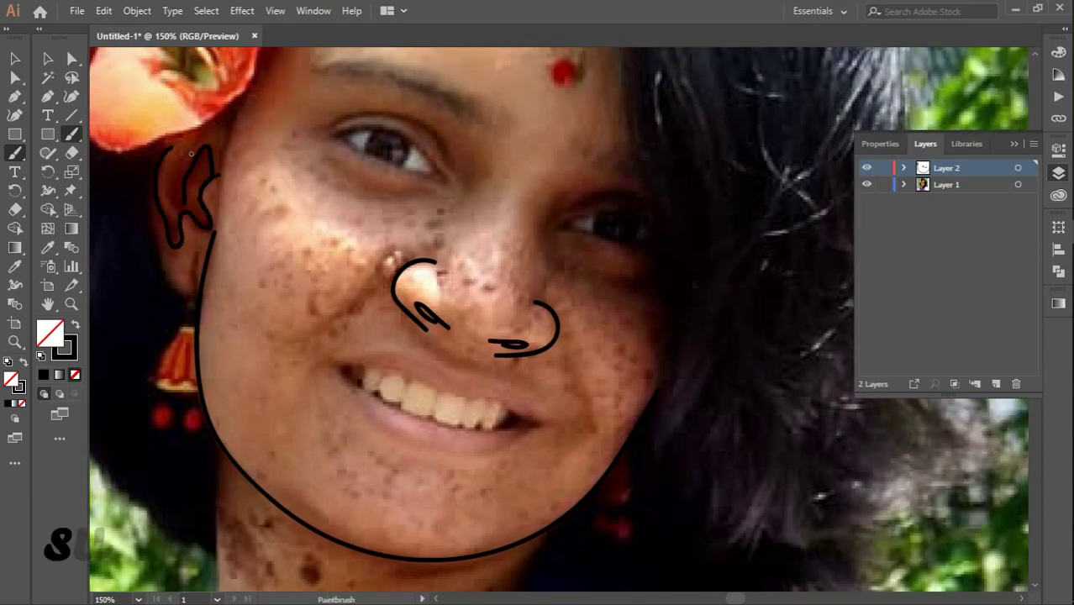
pyautogui.moveTo(202, 131); pyautogui.dragTo(173, 200)
pyautogui.moveTo(236, 122); pyautogui.dragTo(222, 192)
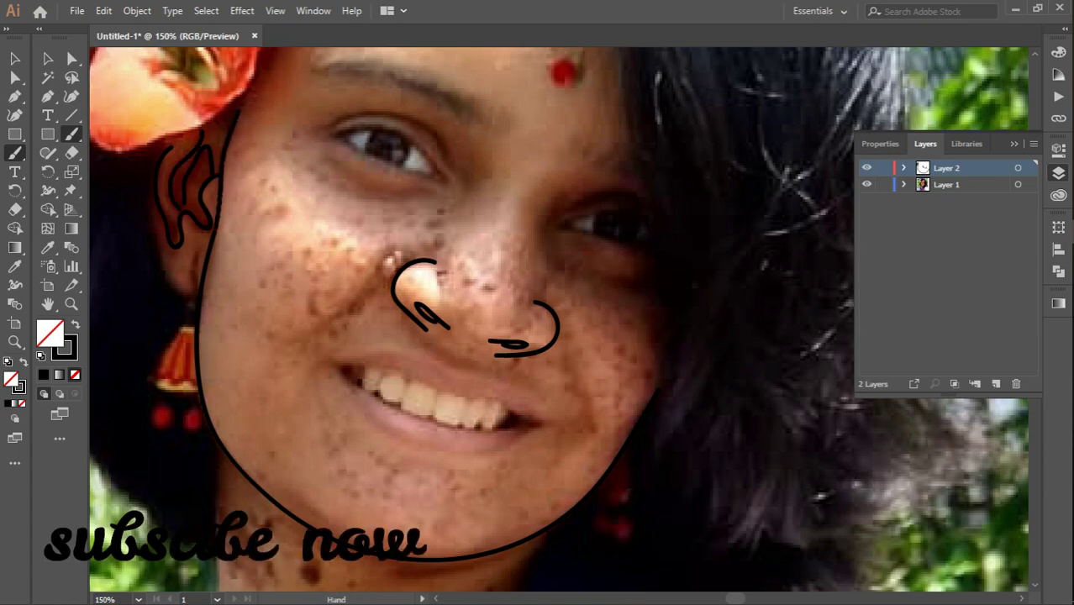
pyautogui.scroll(-1, 555, 320)
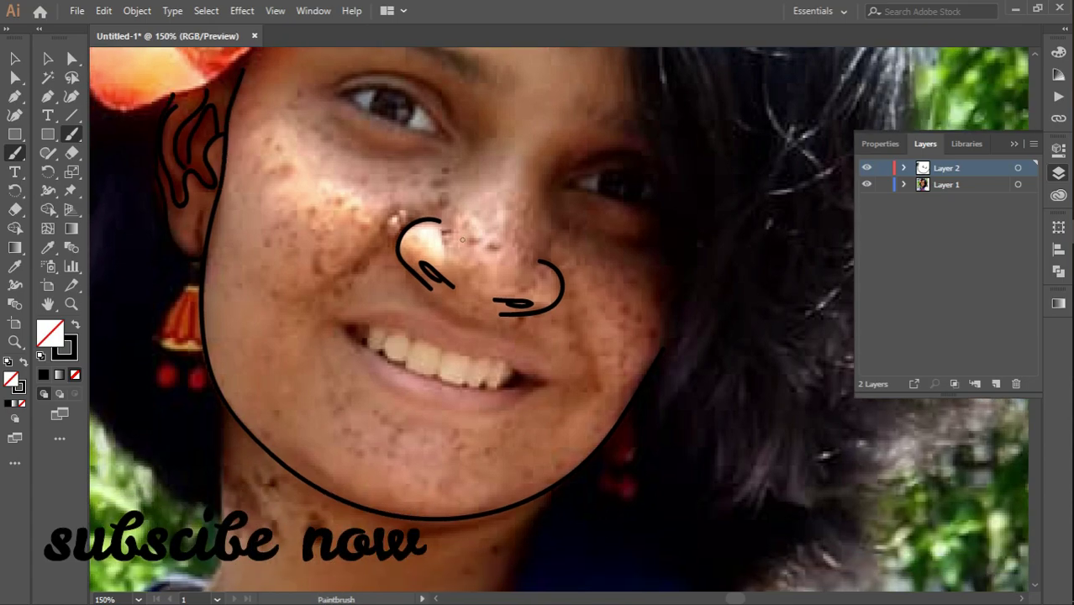
pyautogui.scroll(2, 409, 222)
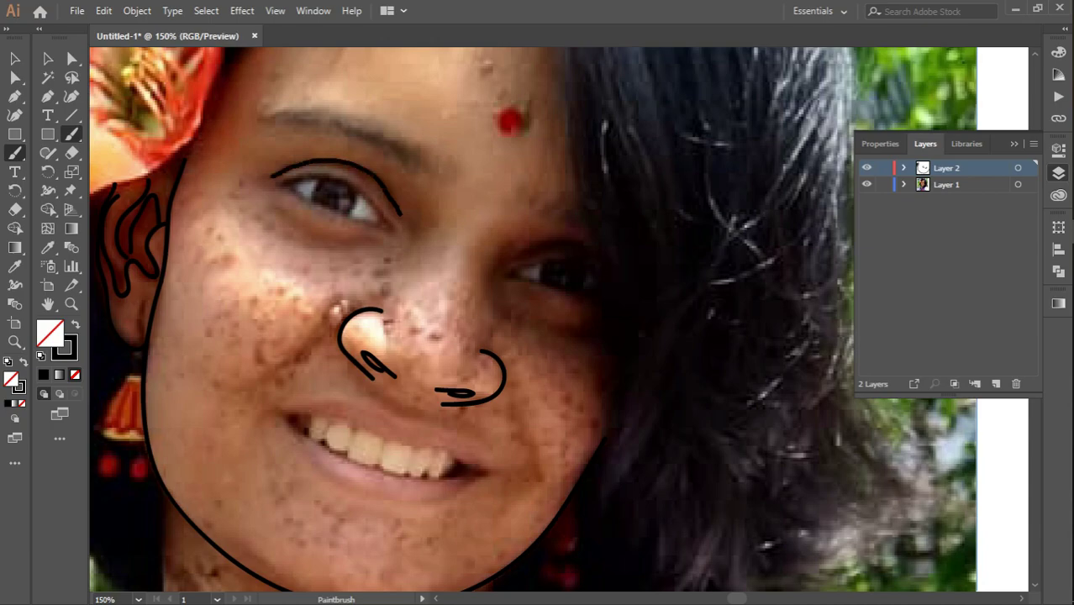
pyautogui.moveTo(370, 171); pyautogui.dragTo(262, 181)
pyautogui.hotkey('ctrl', 'z')
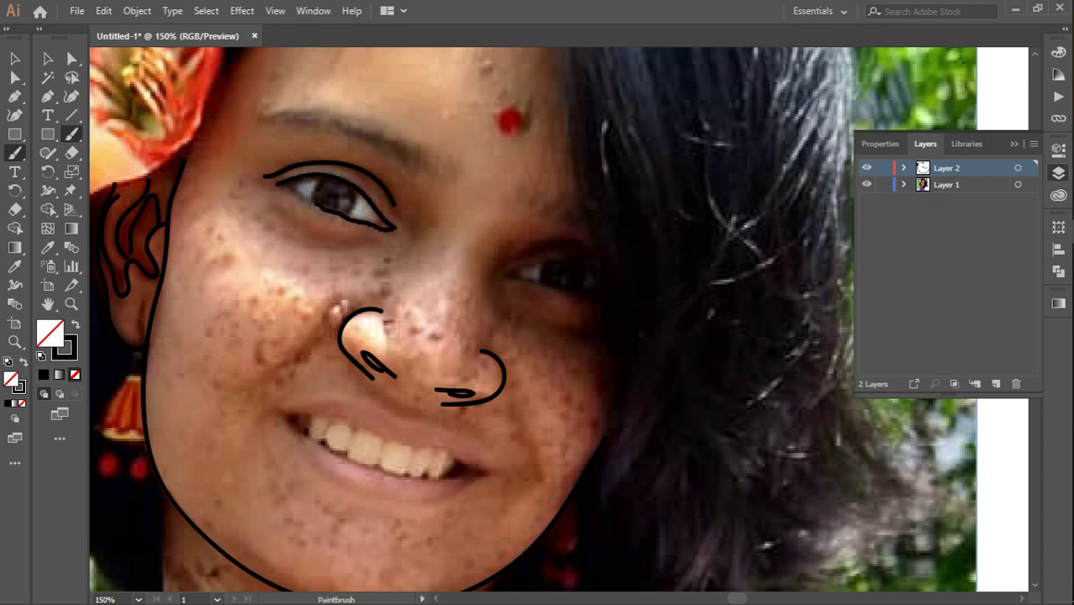
pyautogui.hotkey('ctrl', 'z')
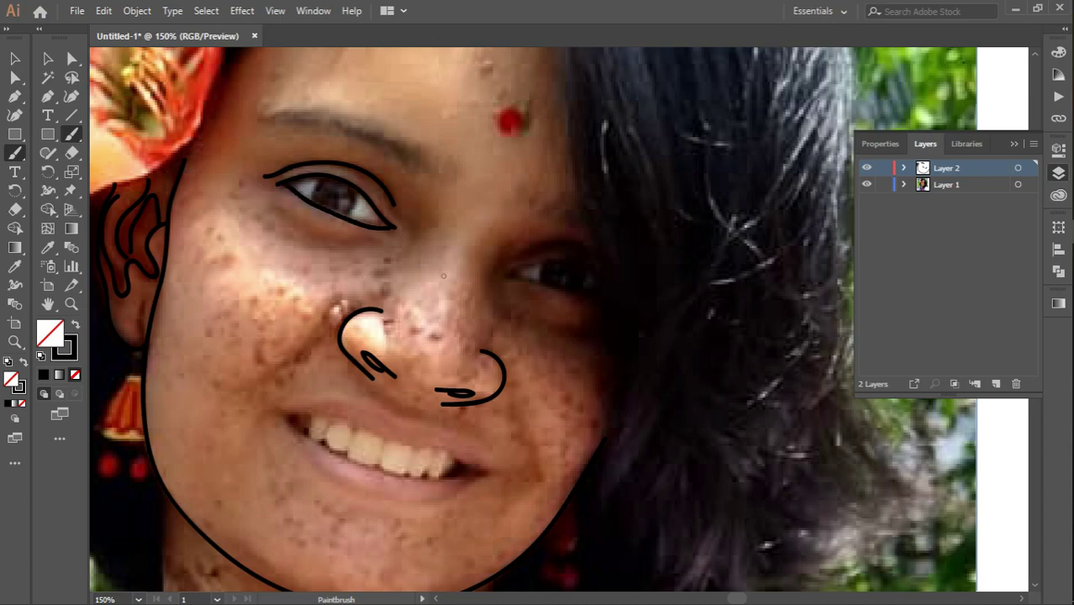
# Outline the left eyebrow and add a short line above the right eye
pyautogui.moveTo(521, 257); pyautogui.dragTo(418, 249)
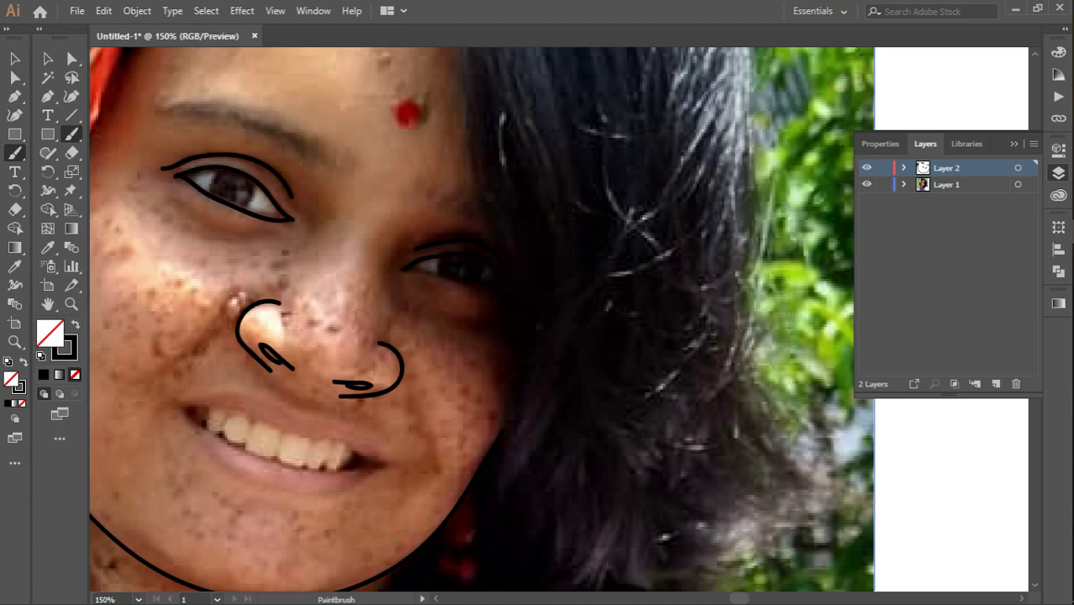
pyautogui.moveTo(535, 275); pyautogui.dragTo(606, 322)
pyautogui.moveTo(402, 201)
pyautogui.mouseDown()
pyautogui.moveTo(380, 177)
pyautogui.moveTo(294, 145)
pyautogui.moveTo(259, 160)
pyautogui.moveTo(315, 173)
pyautogui.mouseUp()
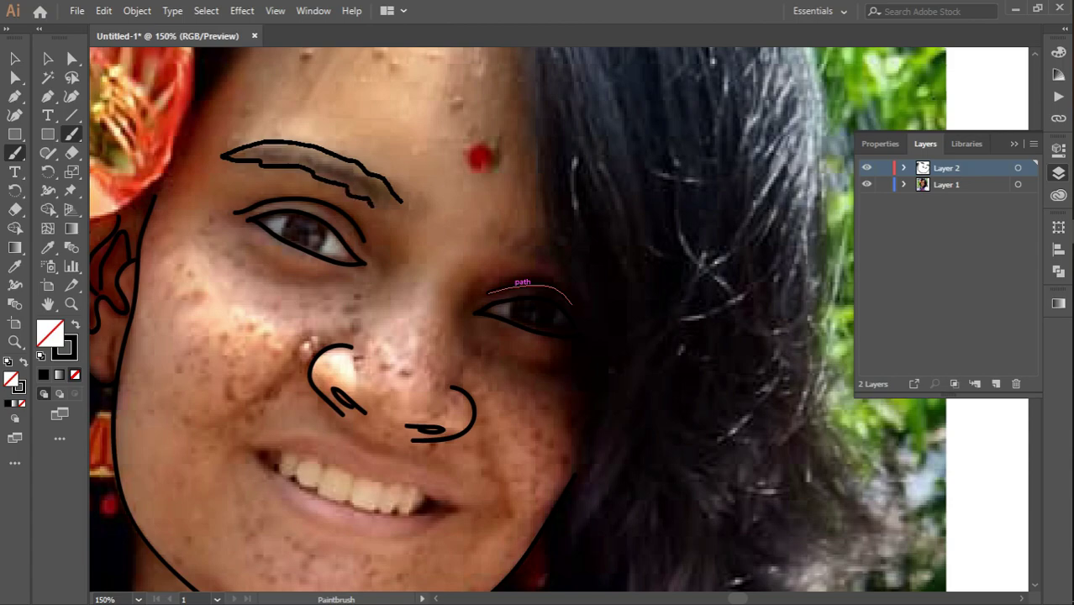
pyautogui.moveTo(517, 286); pyautogui.dragTo(417, 269)
pyautogui.moveTo(446, 225); pyautogui.dragTo(421, 225)
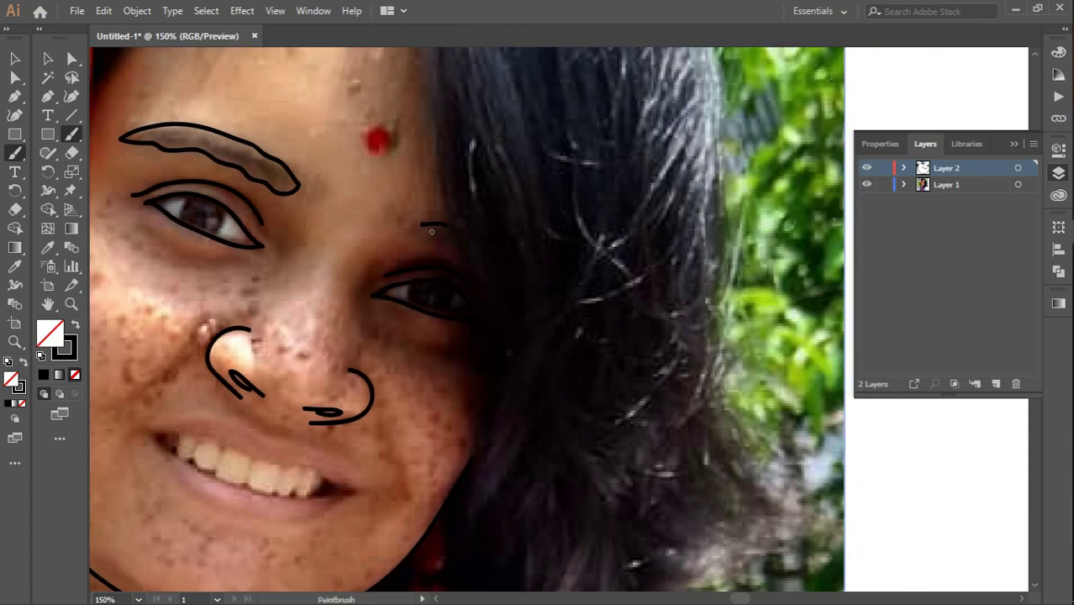
# Trace the hairline across the forehead and down the side of the face
pyautogui.moveTo(336, 277); pyautogui.dragTo(496, 563)
pyautogui.moveTo(513, 204); pyautogui.dragTo(361, 207)
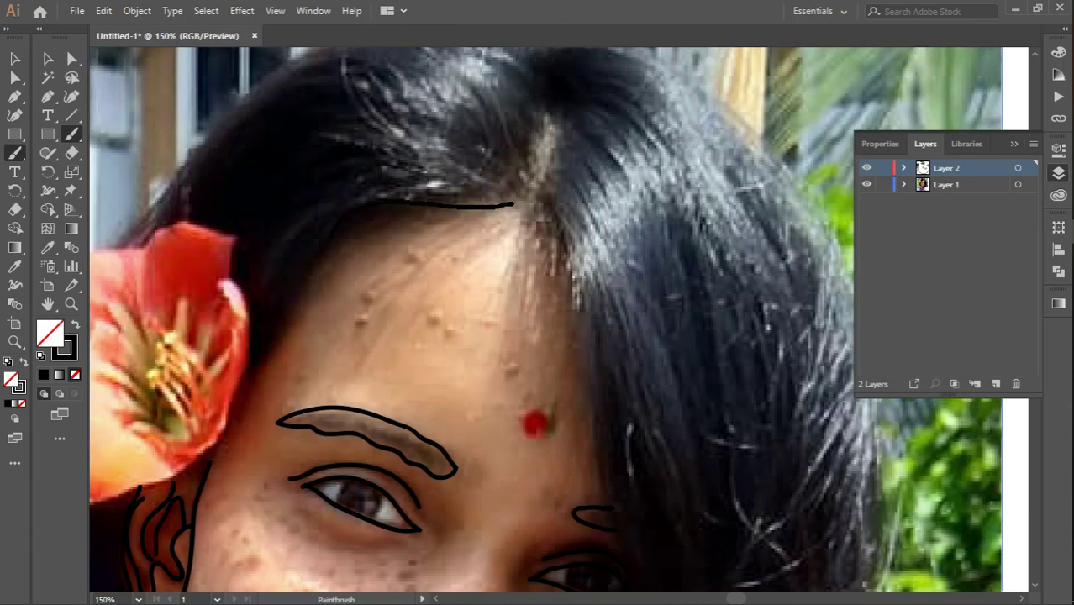
pyautogui.moveTo(538, 378); pyautogui.dragTo(311, 412)
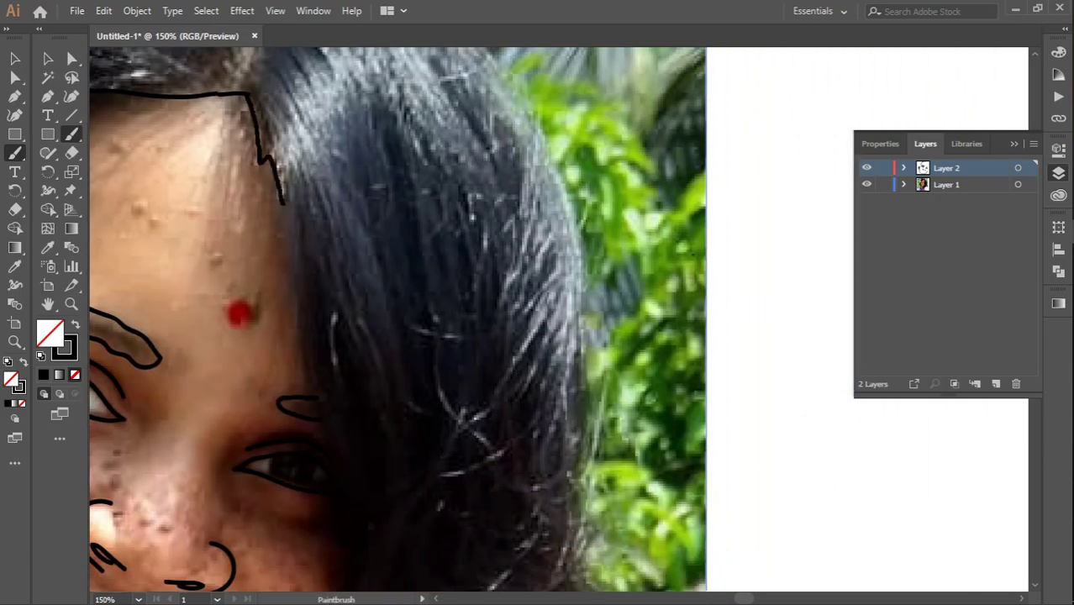
pyautogui.moveTo(378, 504); pyautogui.dragTo(370, 185)
pyautogui.moveTo(336, 332)
pyautogui.mouseDown()
pyautogui.moveTo(357, 406)
pyautogui.moveTo(459, 156)
pyautogui.mouseUp()
pyautogui.moveTo(336, 126); pyautogui.dragTo(521, 589)
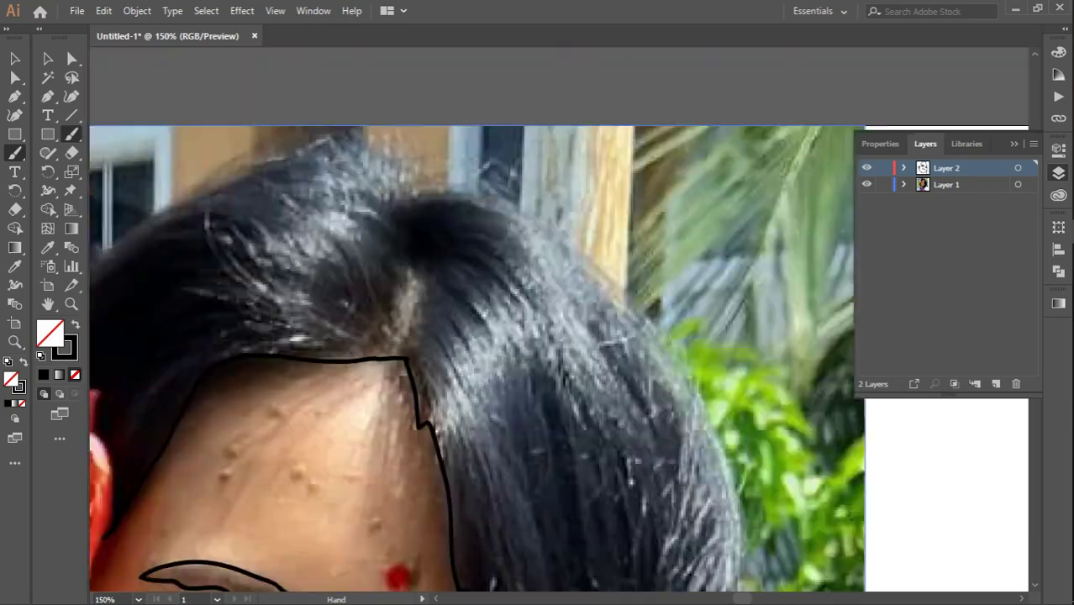
pyautogui.moveTo(378, 336); pyautogui.dragTo(605, 320)
pyautogui.moveTo(434, 118)
pyautogui.mouseDown()
pyautogui.moveTo(575, 116)
pyautogui.moveTo(644, 168)
pyautogui.mouseUp()
pyautogui.moveTo(548, 115)
pyautogui.mouseDown()
pyautogui.moveTo(414, 165)
pyautogui.moveTo(298, 260)
pyautogui.mouseUp()
pyautogui.moveTo(336, 420); pyautogui.dragTo(556, 155)
pyautogui.moveTo(454, 83); pyautogui.dragTo(419, 119)
# Outline the hair flower's petals and draw the stamen filaments in its centre
pyautogui.moveTo(538, 353); pyautogui.dragTo(454, 311)
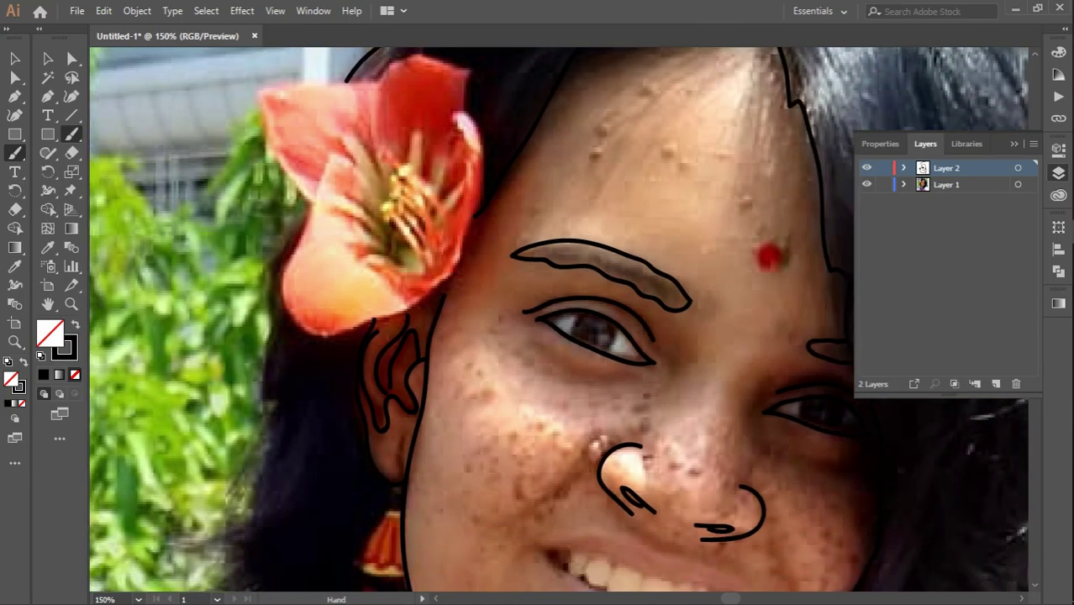
pyautogui.moveTo(451, 252)
pyautogui.mouseDown()
pyautogui.moveTo(420, 283)
pyautogui.moveTo(326, 328)
pyautogui.moveTo(274, 226)
pyautogui.moveTo(345, 136)
pyautogui.moveTo(450, 59)
pyautogui.mouseUp()
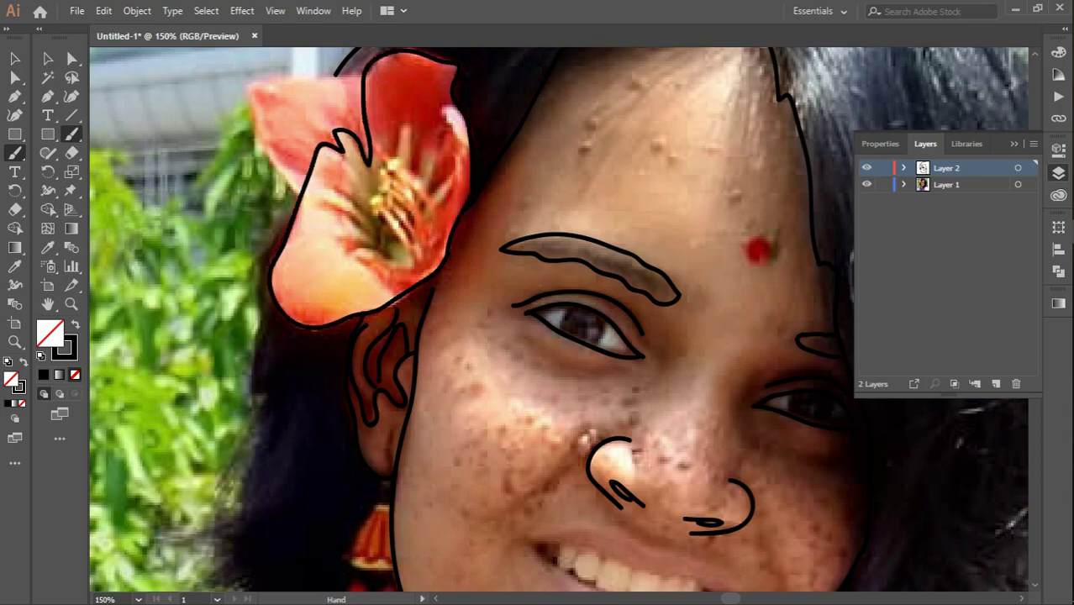
pyautogui.moveTo(504, 253); pyautogui.dragTo(603, 332)
pyautogui.moveTo(471, 158)
pyautogui.mouseDown()
pyautogui.moveTo(404, 156)
pyautogui.moveTo(362, 219)
pyautogui.moveTo(401, 284)
pyautogui.mouseUp()
pyautogui.moveTo(604, 332); pyautogui.dragTo(509, 256)
pyautogui.moveTo(332, 190)
pyautogui.mouseDown()
pyautogui.moveTo(376, 221)
pyautogui.moveTo(383, 240)
pyautogui.mouseUp()
pyautogui.moveTo(355, 262); pyautogui.dragTo(371, 245)
pyautogui.moveTo(390, 210); pyautogui.dragTo(414, 251)
pyautogui.moveTo(368, 194)
pyautogui.mouseDown()
pyautogui.moveTo(389, 217)
pyautogui.moveTo(435, 221)
pyautogui.mouseUp()
pyautogui.moveTo(405, 166); pyautogui.dragTo(441, 206)
pyautogui.moveTo(395, 133)
pyautogui.mouseDown()
pyautogui.moveTo(397, 178)
pyautogui.moveTo(411, 159)
pyautogui.mouseUp()
pyautogui.moveTo(435, 144); pyautogui.dragTo(420, 175)
pyautogui.moveTo(450, 116); pyautogui.dragTo(459, 206)
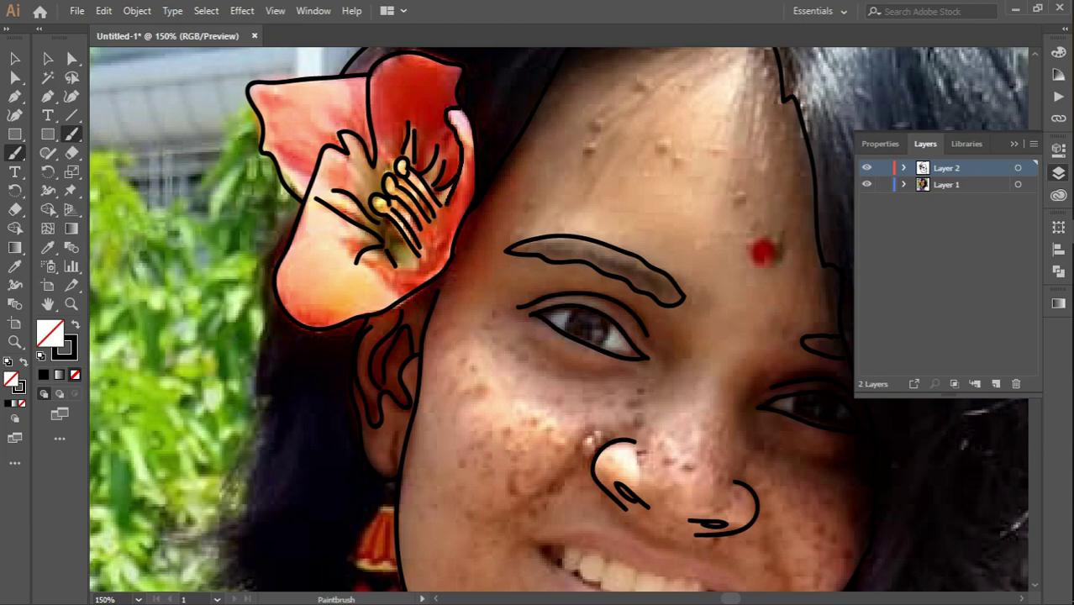
# Trace the jagged hair edge beside the cheek and over the top of the head
pyautogui.moveTo(283, 143)
pyautogui.mouseDown()
pyautogui.moveTo(374, 223)
pyautogui.moveTo(389, 62)
pyautogui.mouseUp()
pyautogui.moveTo(389, 168)
pyautogui.mouseDown()
pyautogui.moveTo(413, 227)
pyautogui.moveTo(348, 404)
pyautogui.mouseUp()
pyautogui.moveTo(370, 403)
pyautogui.mouseDown()
pyautogui.moveTo(418, 128)
pyautogui.moveTo(357, 252)
pyautogui.moveTo(419, 206)
pyautogui.mouseUp()
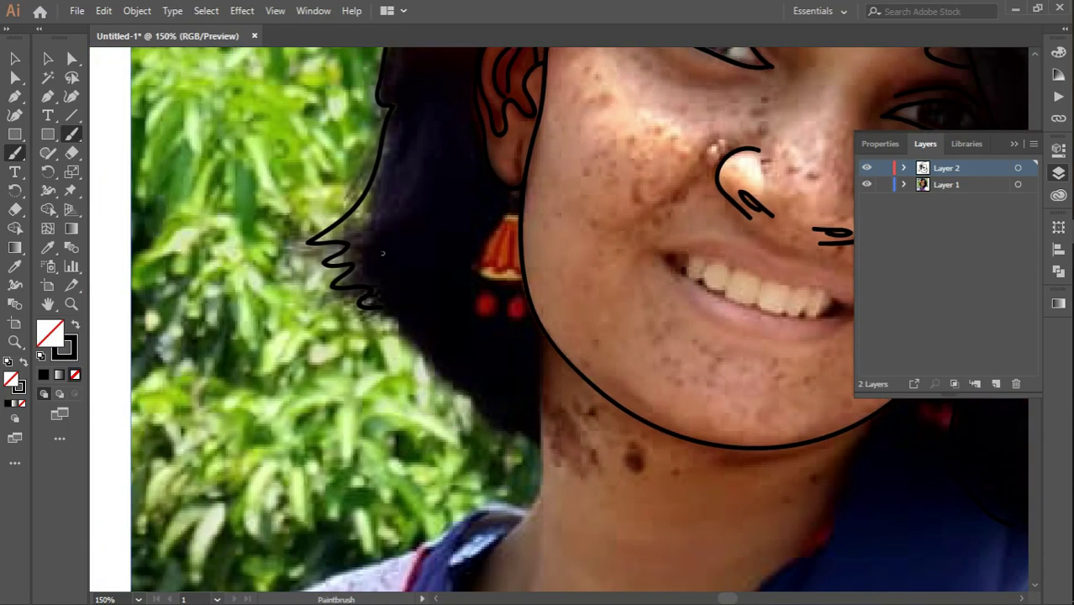
pyautogui.moveTo(805, 227); pyautogui.dragTo(851, 234)
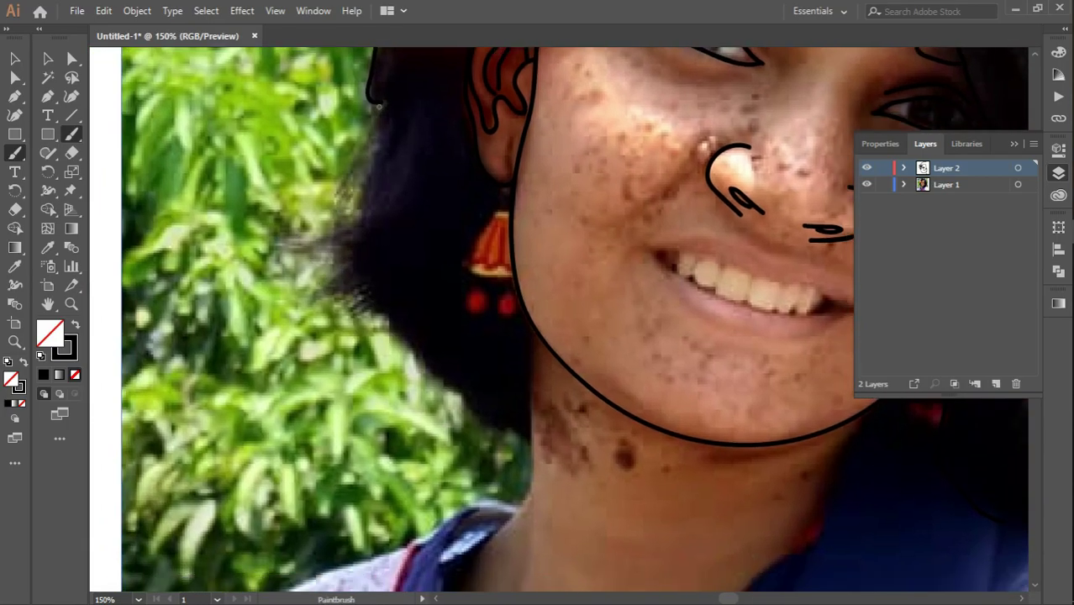
pyautogui.moveTo(379, 101)
pyautogui.mouseDown()
pyautogui.moveTo(340, 198)
pyautogui.moveTo(337, 246)
pyautogui.moveTo(362, 307)
pyautogui.moveTo(420, 354)
pyautogui.mouseUp()
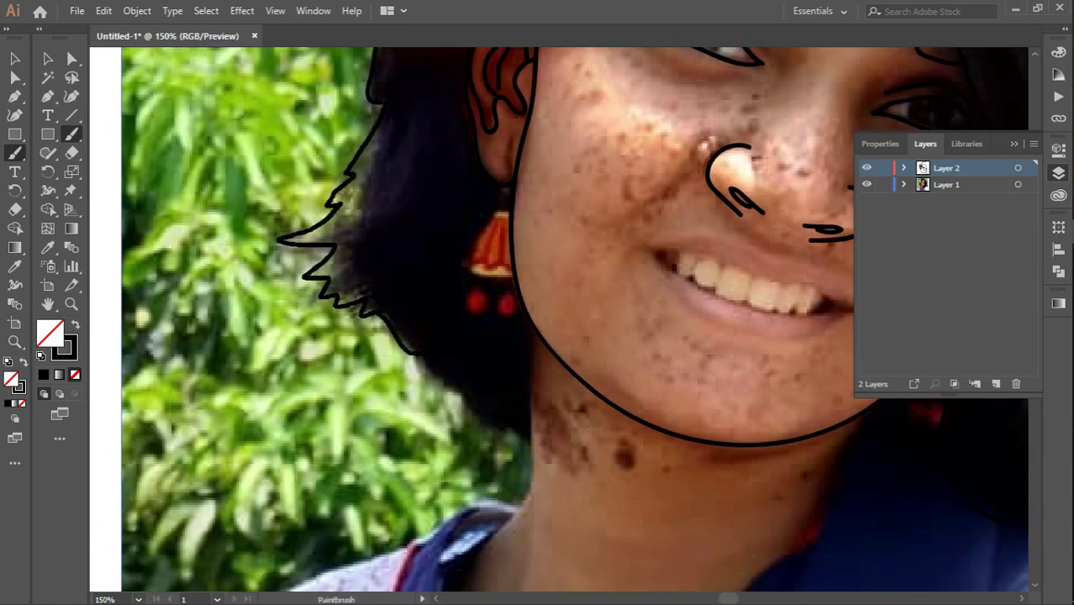
pyautogui.moveTo(673, 336); pyautogui.dragTo(168, 354)
pyautogui.moveTo(337, 84); pyautogui.dragTo(362, 589)
pyautogui.moveTo(240, 174); pyautogui.dragTo(445, 311)
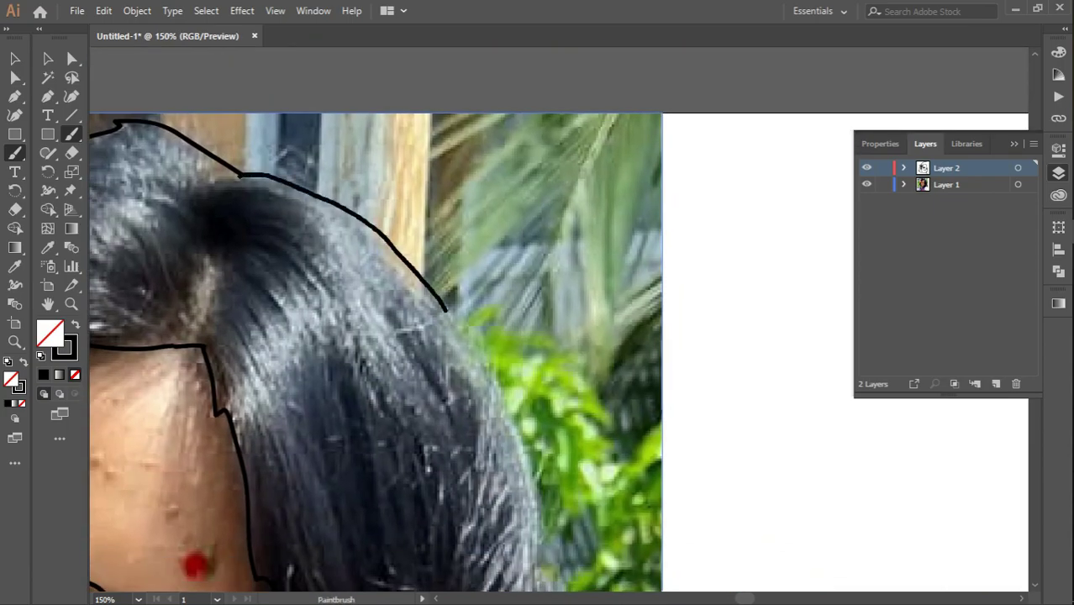
pyautogui.moveTo(673, 378); pyautogui.dragTo(471, 294)
pyautogui.moveTo(251, 48); pyautogui.dragTo(318, 372)
pyautogui.moveTo(336, 504); pyautogui.dragTo(361, 168)
# Finish the hair edge and outline the upper lip, lower lip and teeth line
pyautogui.moveTo(344, 50); pyautogui.dragTo(416, 329)
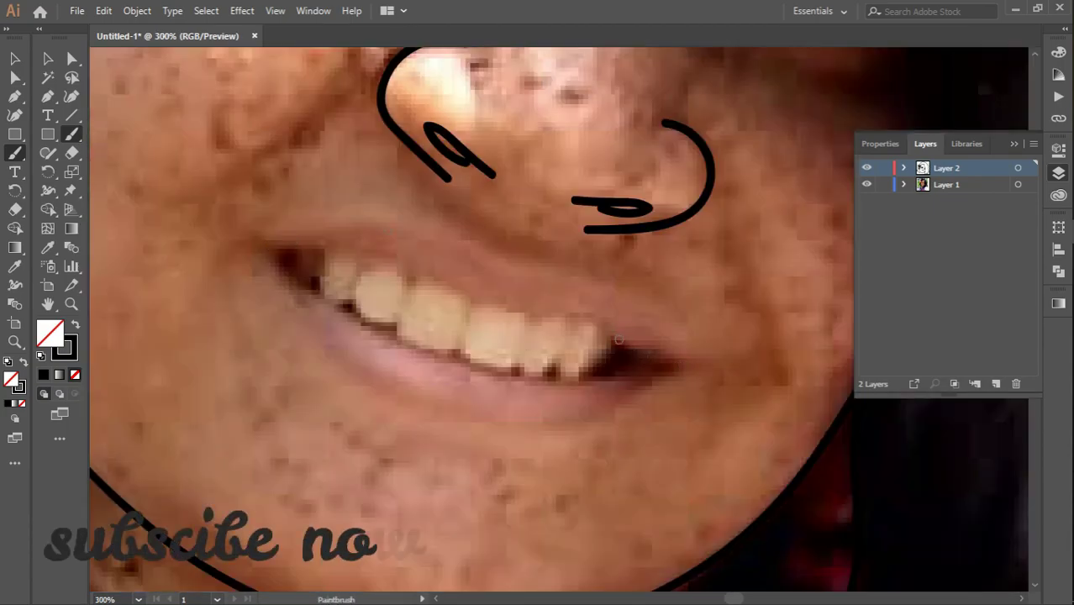
pyautogui.moveTo(269, 238)
pyautogui.mouseDown()
pyautogui.moveTo(387, 228)
pyautogui.moveTo(647, 318)
pyautogui.moveTo(681, 363)
pyautogui.mouseUp()
pyautogui.moveTo(589, 337); pyautogui.dragTo(674, 299)
pyautogui.moveTo(355, 202)
pyautogui.mouseDown()
pyautogui.moveTo(389, 264)
pyautogui.moveTo(601, 370)
pyautogui.moveTo(783, 330)
pyautogui.mouseUp()
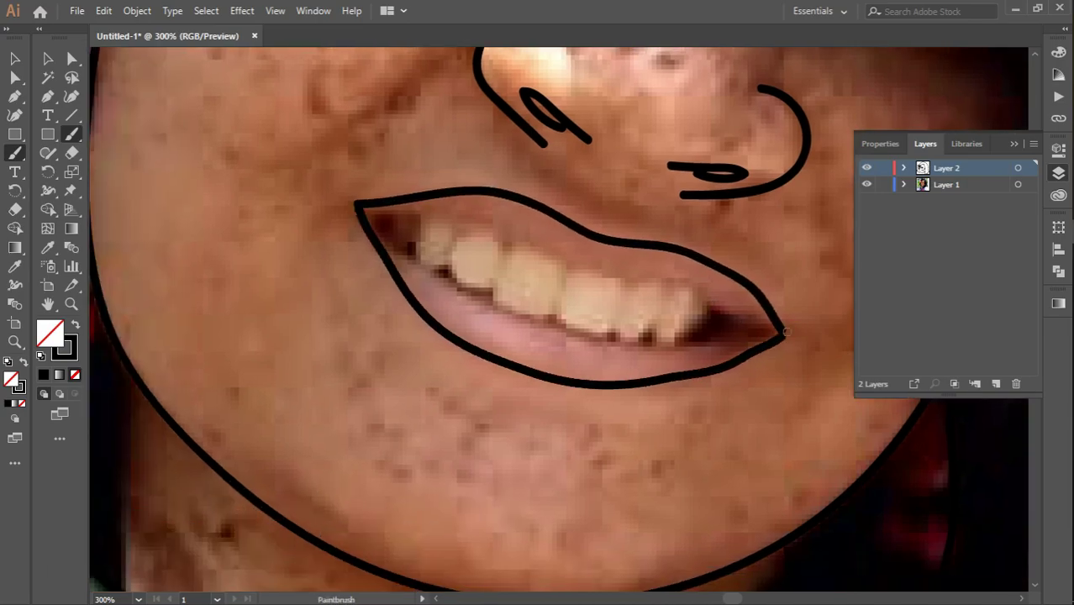
pyautogui.moveTo(666, 323); pyautogui.dragTo(483, 277)
pyautogui.moveTo(183, 161)
pyautogui.mouseDown()
pyautogui.moveTo(362, 277)
pyautogui.moveTo(580, 294)
pyautogui.moveTo(600, 284)
pyautogui.moveTo(189, 164)
pyautogui.mouseUp()
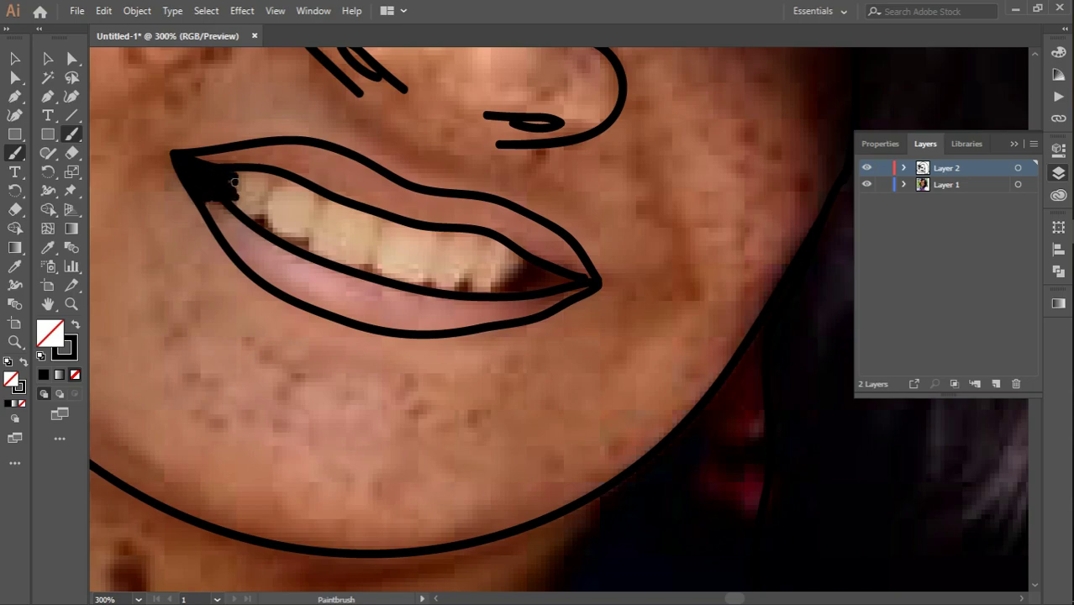
# Redraw the left lip corner as solid black and add the first tooth dividing line
pyautogui.hotkey('ctrl', 'z')
pyautogui.moveTo(235, 171); pyautogui.dragTo(225, 177)
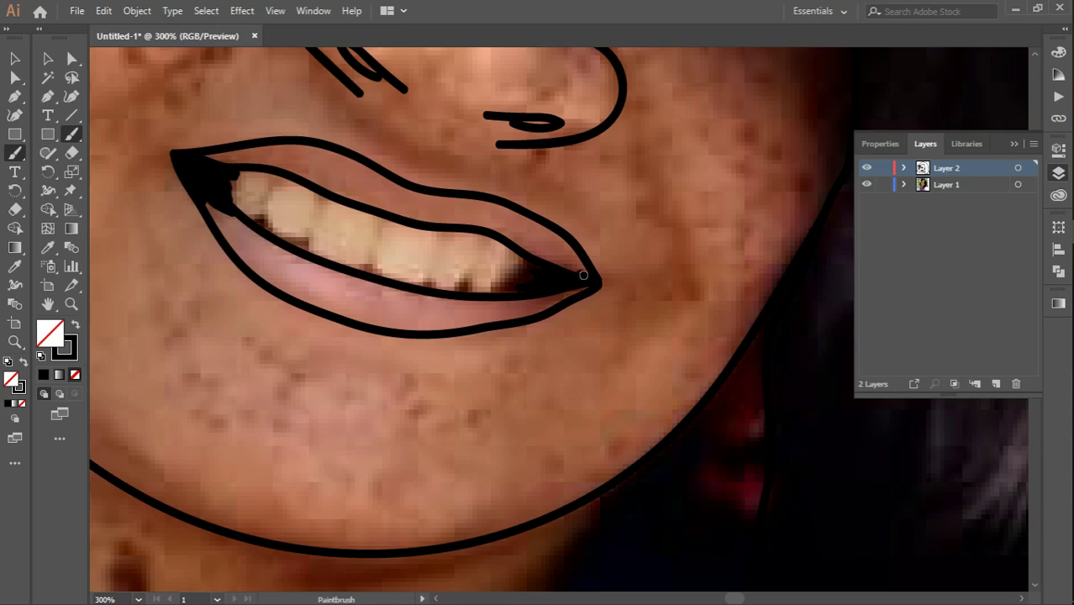
pyautogui.moveTo(483, 266); pyautogui.dragTo(610, 414)
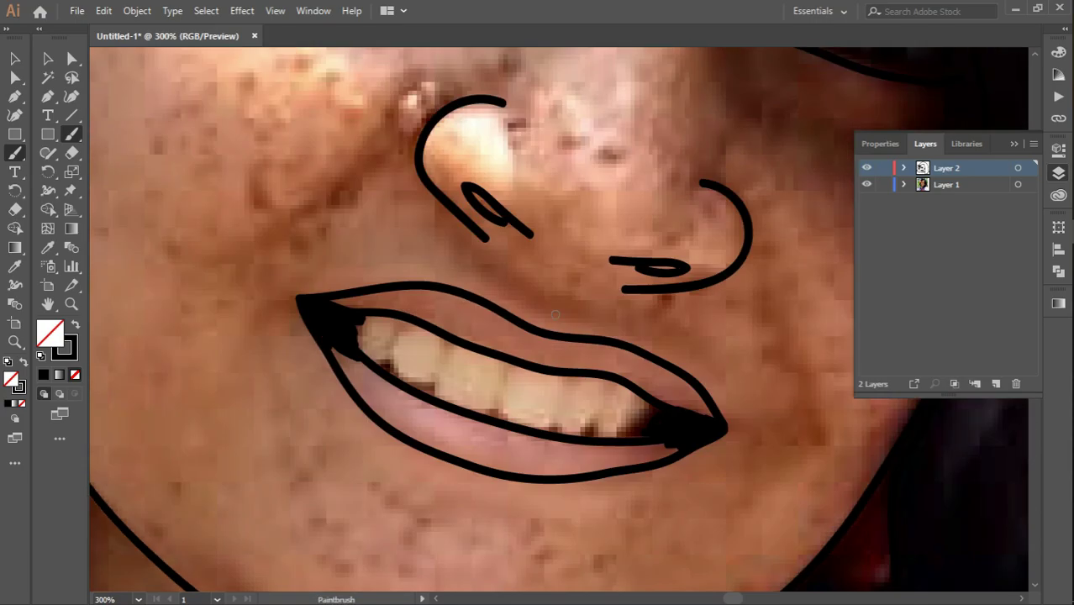
pyautogui.click(881, 144)
pyautogui.scroll(3, 376, 388)
pyautogui.moveTo(426, 251)
pyautogui.mouseDown()
pyautogui.moveTo(388, 345)
pyautogui.moveTo(412, 365)
pyautogui.moveTo(306, 302)
pyautogui.moveTo(415, 269)
pyautogui.moveTo(388, 343)
pyautogui.mouseUp()
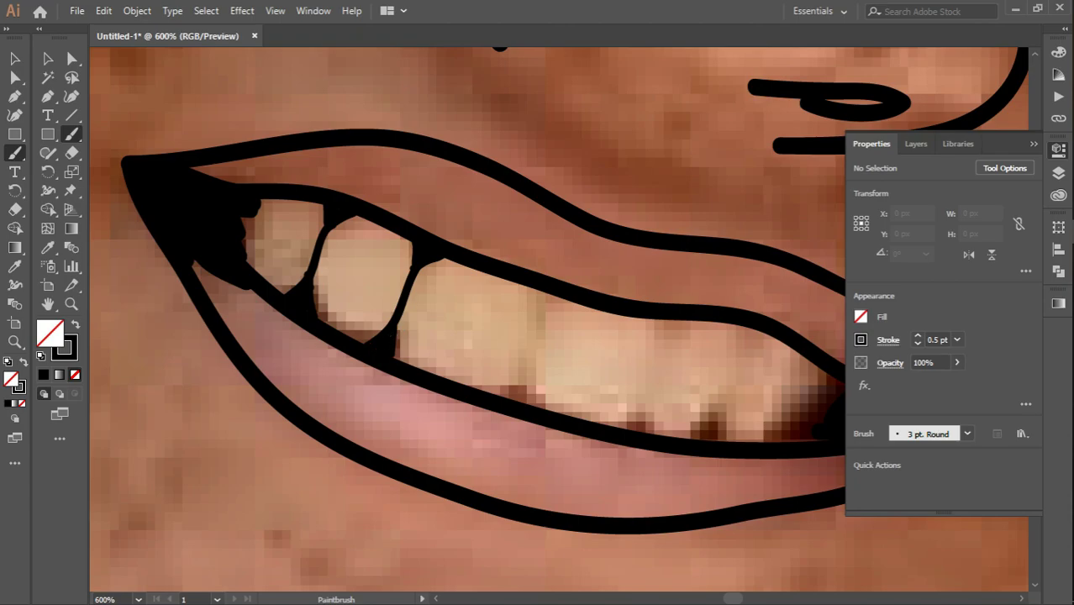
# Draw thin dividing lines between the remaining teeth
pyautogui.moveTo(539, 336); pyautogui.dragTo(429, 265)
pyautogui.moveTo(436, 226)
pyautogui.mouseDown()
pyautogui.moveTo(407, 308)
pyautogui.moveTo(443, 227)
pyautogui.moveTo(283, 153)
pyautogui.mouseUp()
pyautogui.moveTo(402, 174)
pyautogui.mouseDown()
pyautogui.moveTo(357, 279)
pyautogui.moveTo(289, 242)
pyautogui.mouseUp()
pyautogui.moveTo(393, 164); pyautogui.dragTo(354, 270)
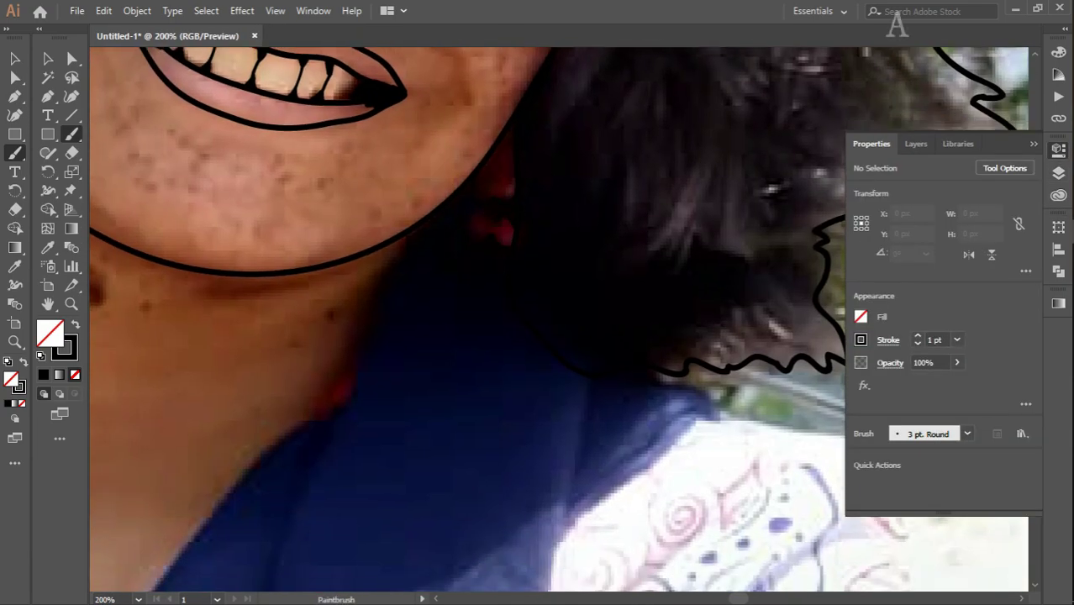
# Trace the neck line, the collar along the neck, and the right shoulder to the collar point
pyautogui.moveTo(193, 143); pyautogui.dragTo(395, 107)
pyautogui.moveTo(194, 109); pyautogui.dragTo(412, 202)
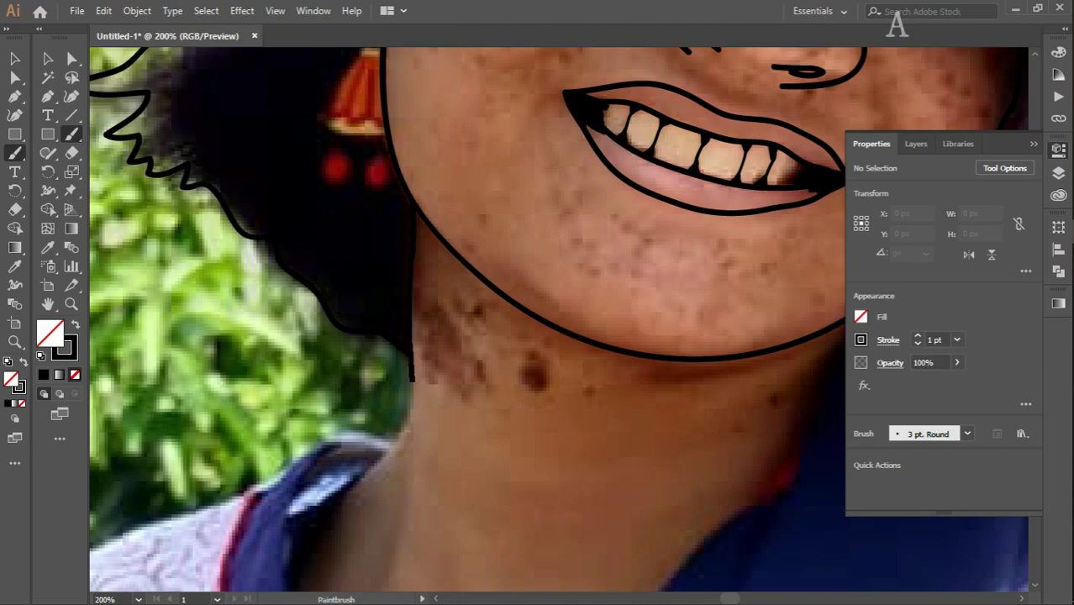
pyautogui.moveTo(412, 380)
pyautogui.mouseDown()
pyautogui.moveTo(411, 501)
pyautogui.moveTo(454, 243)
pyautogui.mouseUp()
pyautogui.moveTo(452, 162); pyautogui.dragTo(342, 271)
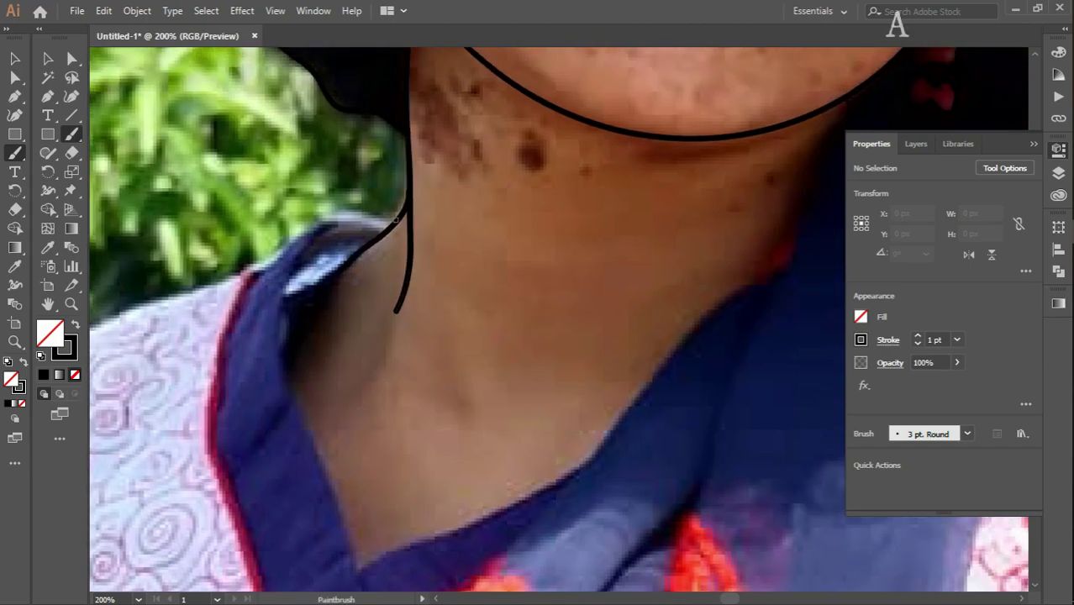
pyautogui.moveTo(396, 218)
pyautogui.mouseDown()
pyautogui.moveTo(295, 251)
pyautogui.moveTo(282, 348)
pyautogui.mouseUp()
pyautogui.moveTo(282, 349)
pyautogui.mouseDown()
pyautogui.moveTo(210, 118)
pyautogui.moveTo(282, 341)
pyautogui.mouseUp()
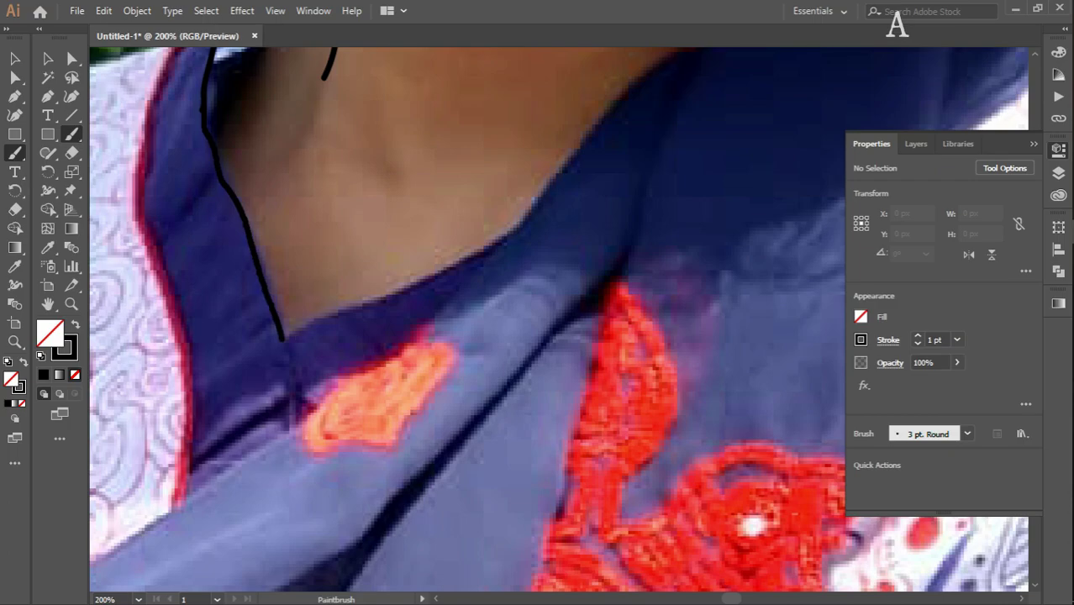
pyautogui.scroll(5, 578, 126)
pyautogui.moveTo(420, 336); pyautogui.dragTo(571, 236)
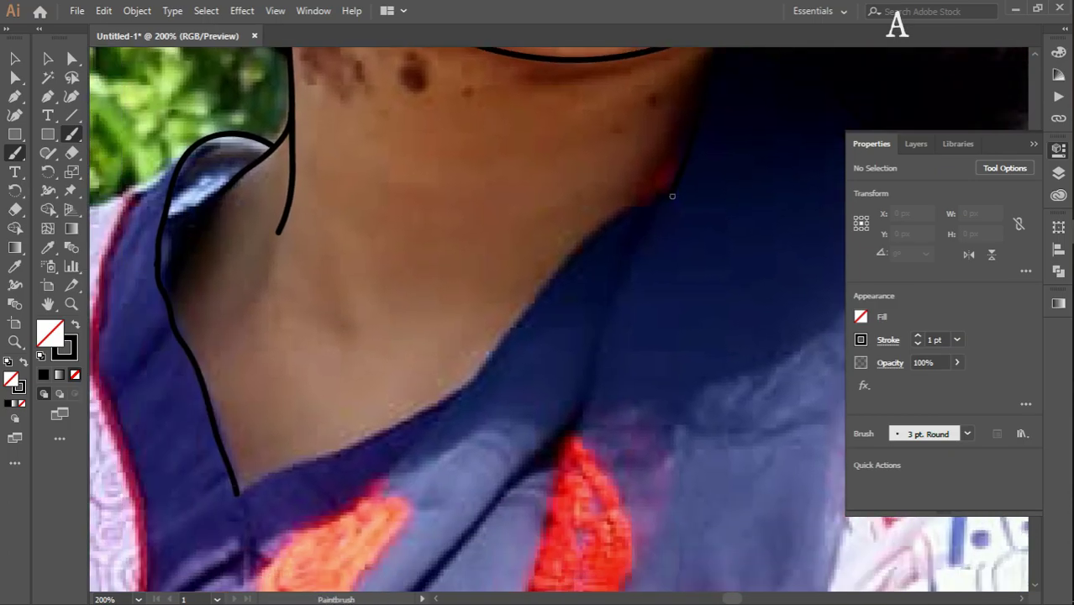
pyautogui.moveTo(674, 190); pyautogui.dragTo(237, 488)
# Trace the right side of the sari, the left collar edge and the left shoulder line
pyautogui.moveTo(673, 295); pyautogui.dragTo(294, 252)
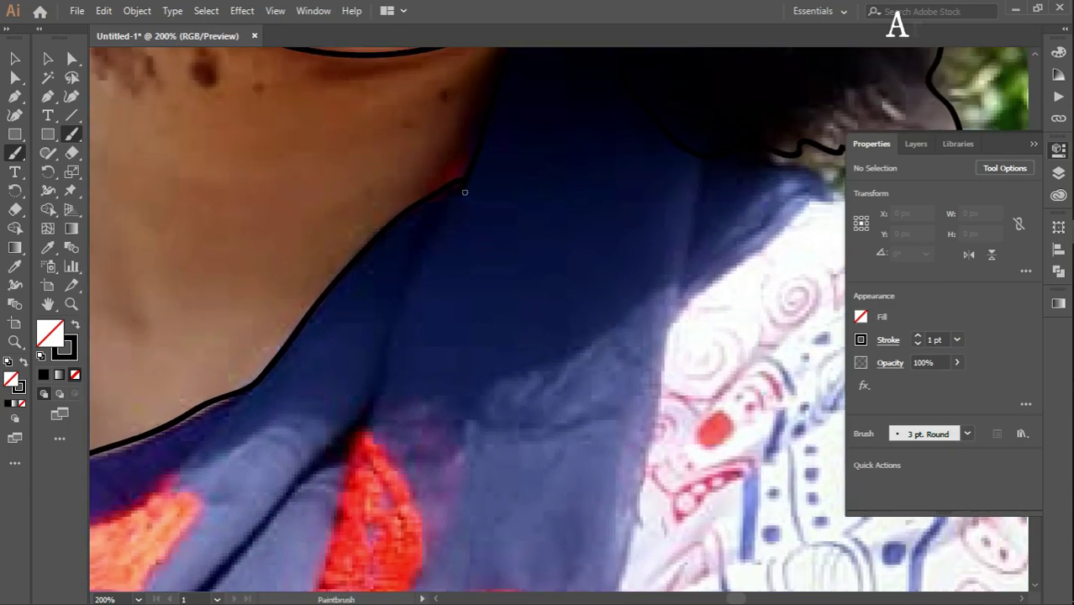
pyautogui.moveTo(282, 189)
pyautogui.mouseDown()
pyautogui.moveTo(572, 395)
pyautogui.moveTo(400, 205)
pyautogui.mouseUp()
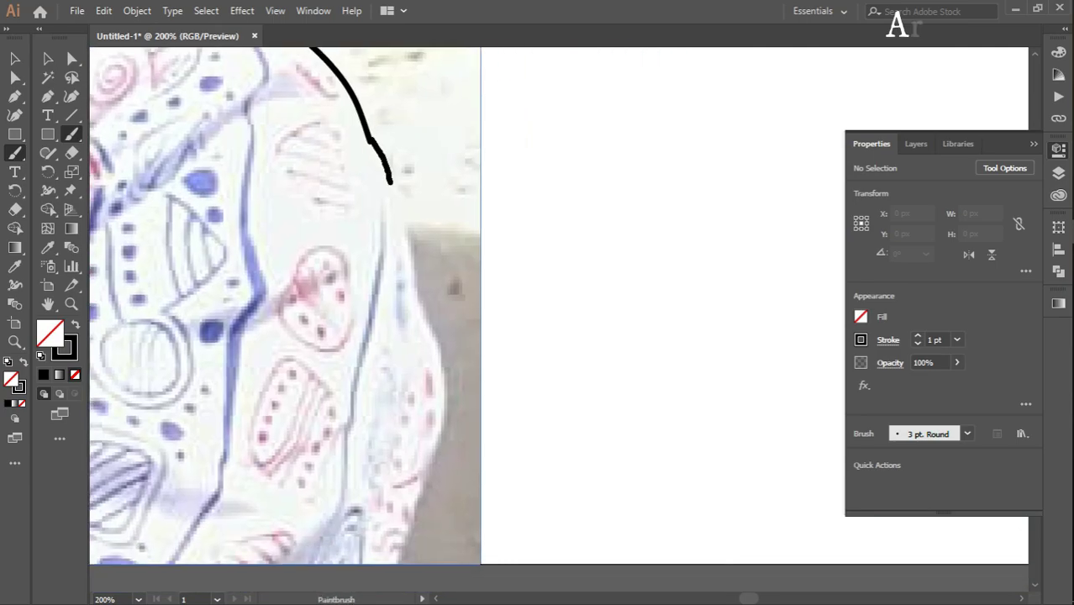
pyautogui.moveTo(371, 143); pyautogui.dragTo(445, 437)
pyautogui.moveTo(450, 392); pyautogui.dragTo(389, 110)
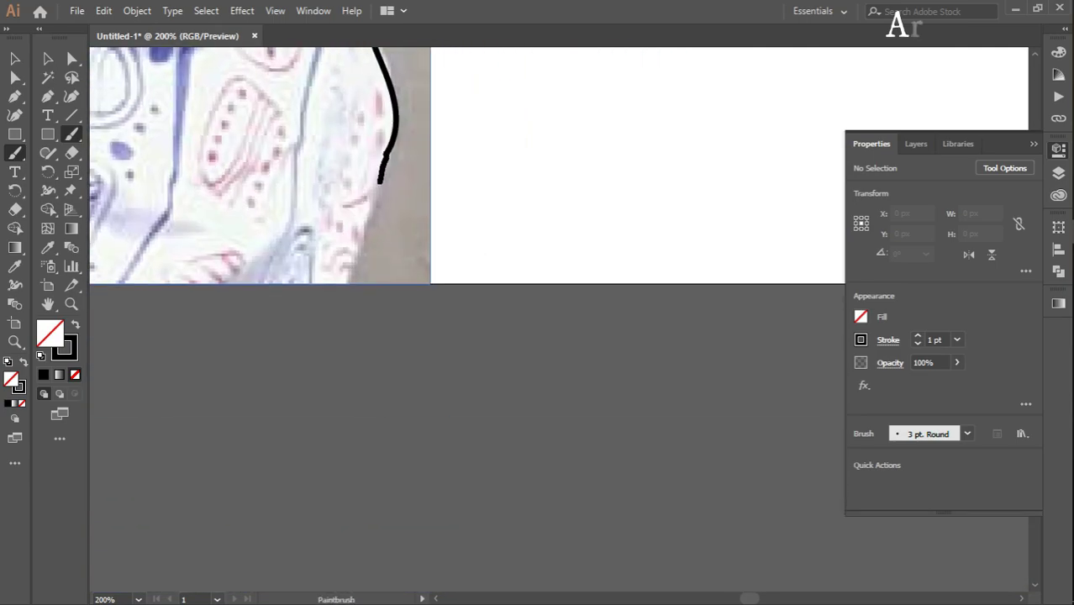
pyautogui.moveTo(380, 181); pyautogui.dragTo(639, 353)
pyautogui.hotkey('ctrl', '-')
pyautogui.moveTo(564, 118); pyautogui.dragTo(626, 147)
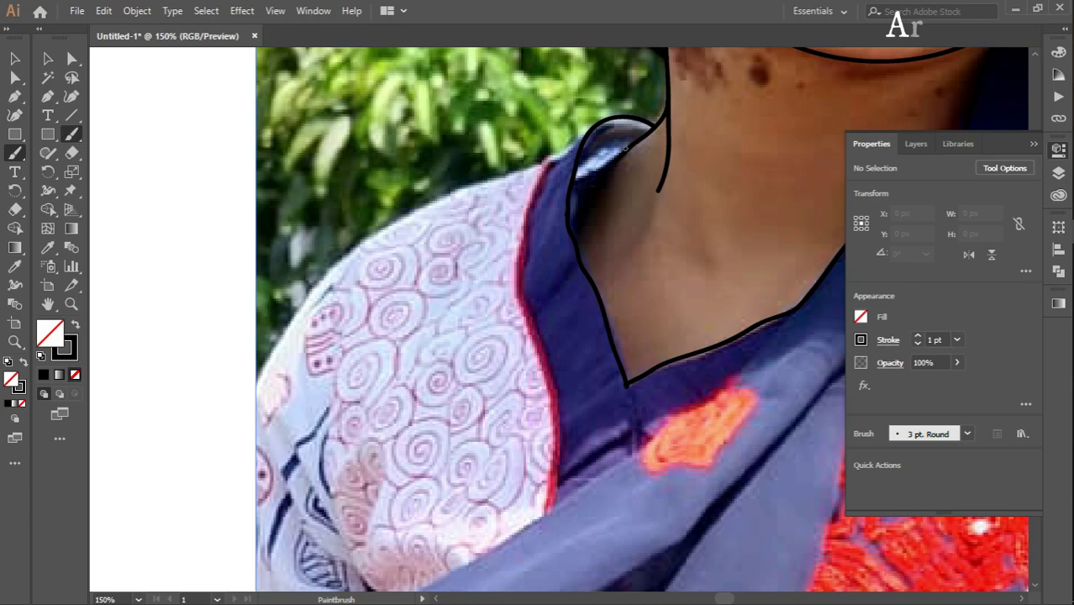
pyautogui.moveTo(588, 379); pyautogui.dragTo(626, 320)
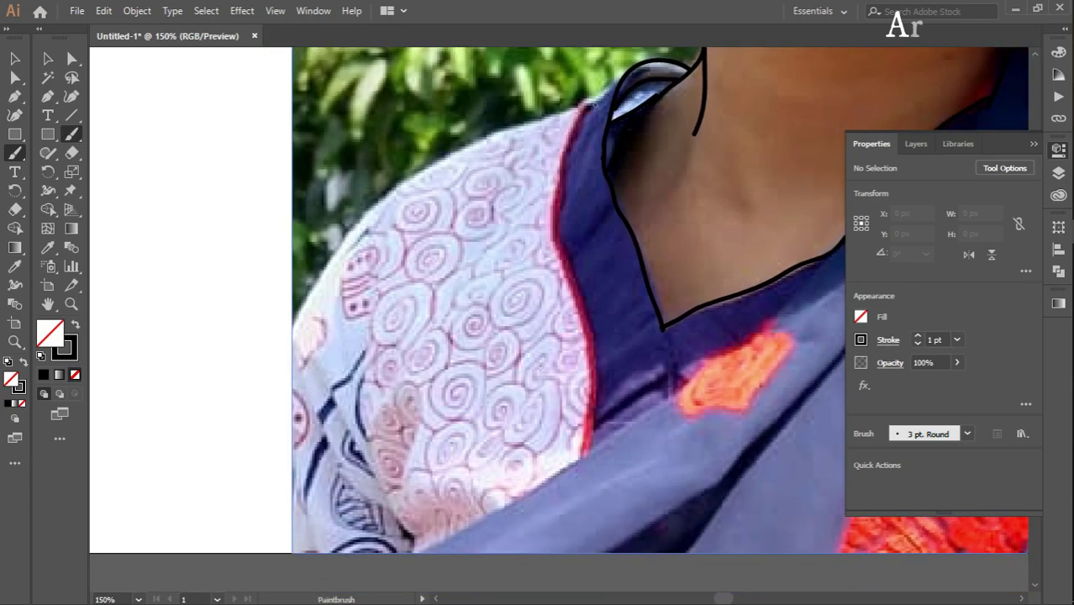
pyautogui.moveTo(583, 107)
pyautogui.mouseDown()
pyautogui.moveTo(561, 267)
pyautogui.moveTo(588, 453)
pyautogui.mouseUp()
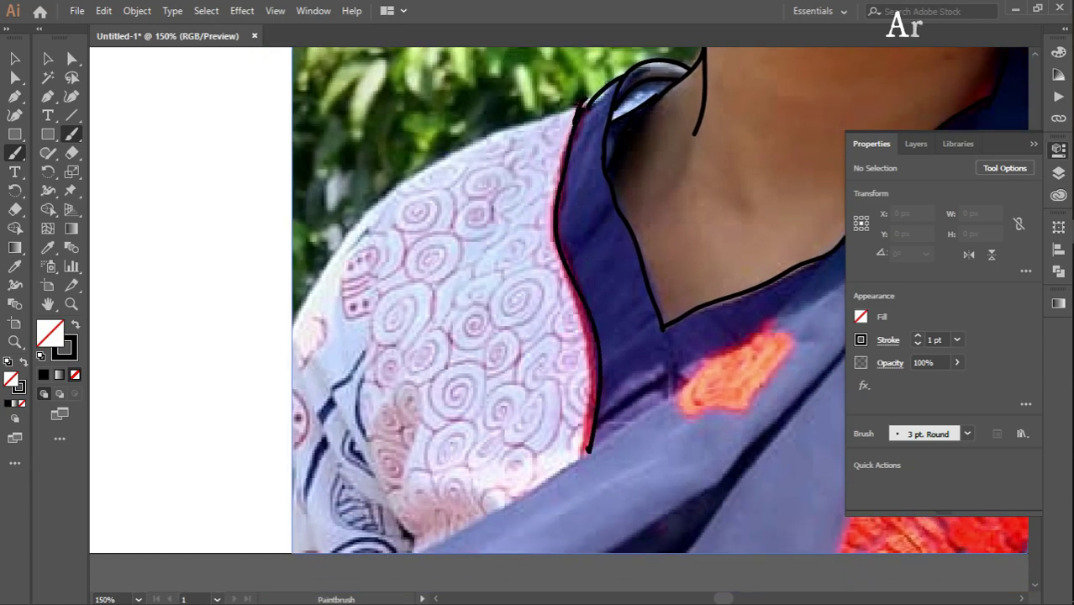
pyautogui.moveTo(589, 99)
pyautogui.mouseDown()
pyautogui.moveTo(330, 249)
pyautogui.moveTo(292, 321)
pyautogui.mouseUp()
pyautogui.moveTo(292, 321); pyautogui.dragTo(272, 336)
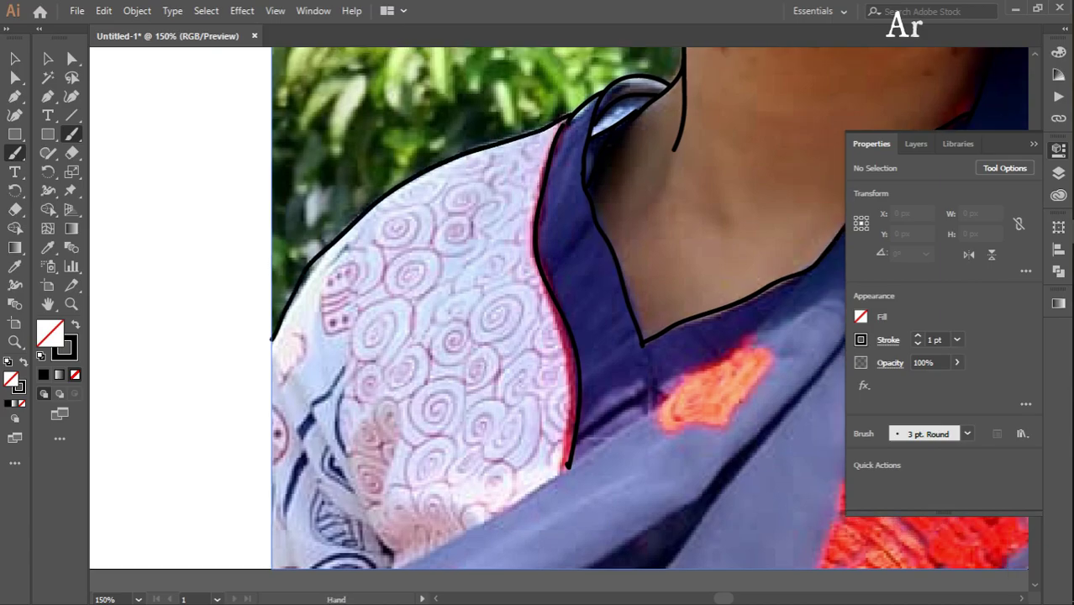
# Outline the shawl edges and add three fold lines across the shawl
pyautogui.moveTo(555, 336)
pyautogui.mouseDown()
pyautogui.moveTo(345, 221)
pyautogui.moveTo(239, 313)
pyautogui.mouseUp()
pyautogui.moveTo(602, 168)
pyautogui.mouseDown()
pyautogui.moveTo(546, 445)
pyautogui.moveTo(503, 548)
pyautogui.mouseUp()
pyautogui.moveTo(555, 336); pyautogui.dragTo(342, 378)
pyautogui.moveTo(624, 112)
pyautogui.mouseDown()
pyautogui.moveTo(547, 469)
pyautogui.moveTo(594, 212)
pyautogui.moveTo(572, 314)
pyautogui.moveTo(532, 339)
pyautogui.mouseUp()
pyautogui.moveTo(531, 340)
pyautogui.mouseDown()
pyautogui.moveTo(368, 385)
pyautogui.moveTo(398, 551)
pyautogui.mouseUp()
pyautogui.moveTo(715, 198); pyautogui.dragTo(489, 371)
pyautogui.moveTo(490, 372); pyautogui.dragTo(434, 201)
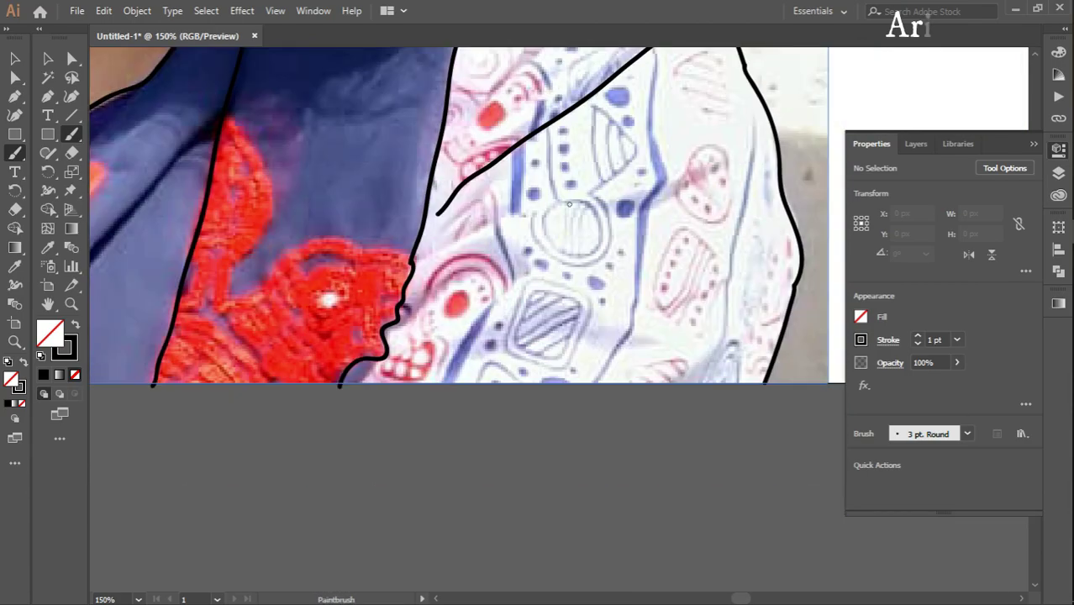
pyautogui.moveTo(632, 164)
pyautogui.mouseDown()
pyautogui.moveTo(413, 265)
pyautogui.moveTo(384, 181)
pyautogui.mouseUp()
pyautogui.moveTo(681, 84); pyautogui.dragTo(584, 131)
pyautogui.moveTo(467, 179)
pyautogui.mouseDown()
pyautogui.moveTo(387, 212)
pyautogui.moveTo(532, 434)
pyautogui.mouseUp()
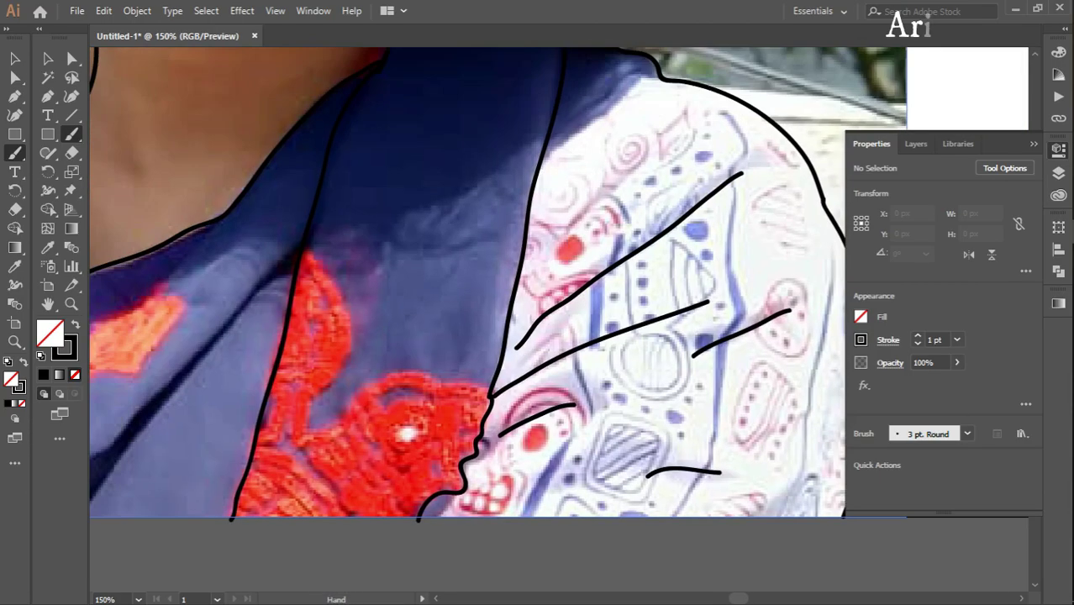
# Trace the long shawl edge down to the hem and outline both lapel edges and the lapel hem
pyautogui.moveTo(533, 336); pyautogui.dragTo(546, 479)
pyautogui.moveTo(336, 420); pyautogui.dragTo(723, 202)
pyautogui.moveTo(632, 133)
pyautogui.mouseDown()
pyautogui.moveTo(445, 296)
pyautogui.moveTo(226, 433)
pyautogui.mouseUp()
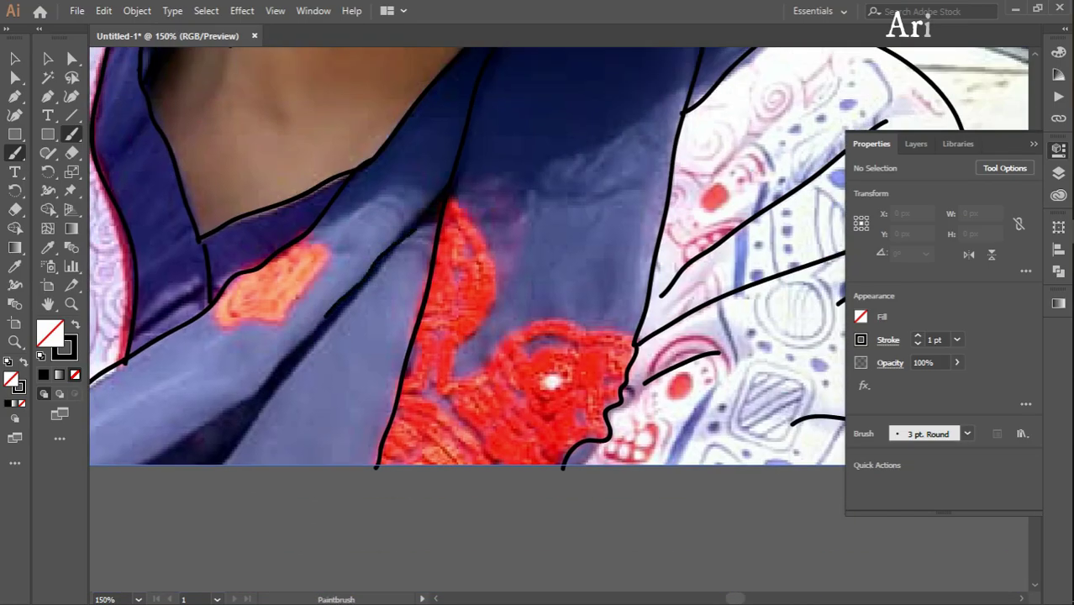
pyautogui.moveTo(438, 198)
pyautogui.mouseDown()
pyautogui.moveTo(160, 454)
pyautogui.moveTo(244, 374)
pyautogui.mouseUp()
pyautogui.moveTo(513, 139); pyautogui.dragTo(408, 252)
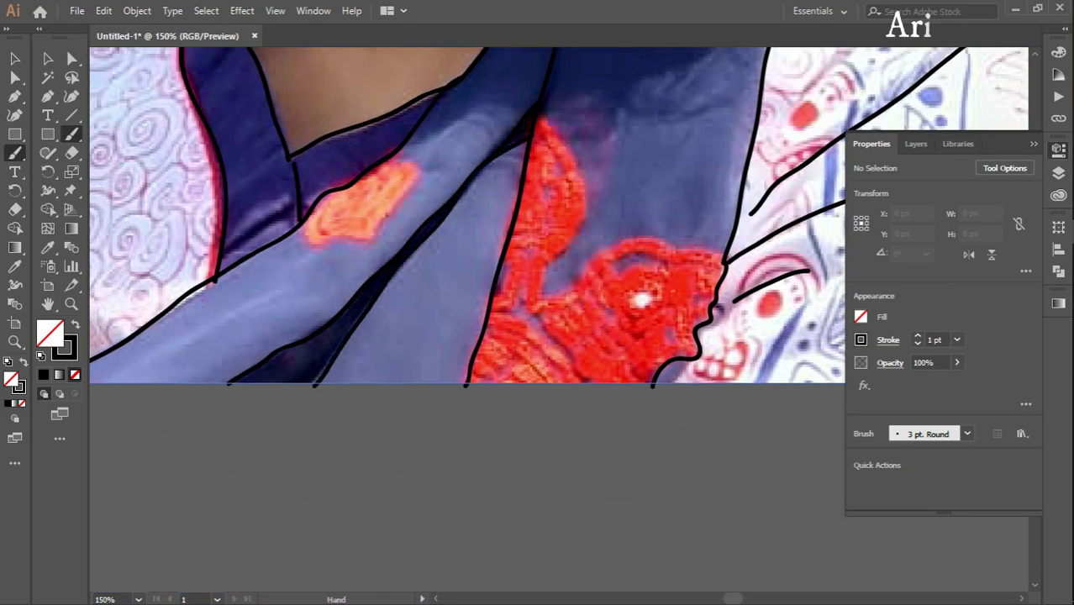
pyautogui.moveTo(336, 210); pyautogui.dragTo(715, 269)
pyautogui.moveTo(314, 248)
pyautogui.mouseDown()
pyautogui.moveTo(418, 427)
pyautogui.moveTo(490, 411)
pyautogui.mouseUp()
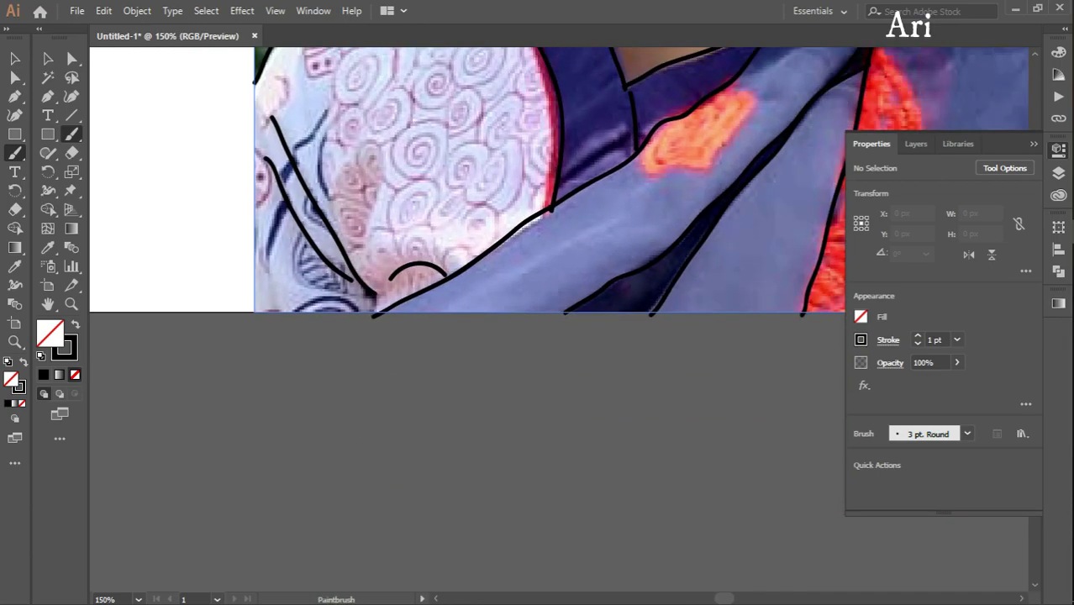
pyautogui.moveTo(521, 192)
pyautogui.mouseDown()
pyautogui.moveTo(475, 58)
pyautogui.moveTo(663, 255)
pyautogui.moveTo(447, 253)
pyautogui.moveTo(470, 239)
pyautogui.moveTo(421, 313)
pyautogui.mouseUp()
# Draw and enlarge black spirals across the right, bottom and lower-left areas of the left sleeve
pyautogui.moveTo(408, 155)
pyautogui.mouseDown()
pyautogui.moveTo(370, 211)
pyautogui.moveTo(340, 227)
pyautogui.mouseUp()
pyautogui.moveTo(324, 267); pyautogui.dragTo(303, 252)
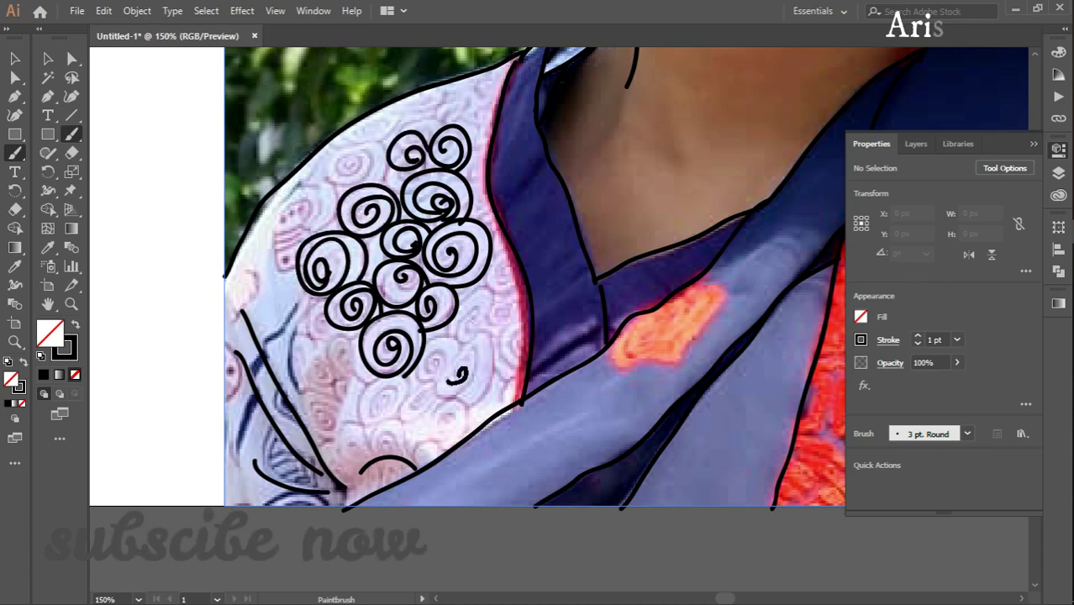
pyautogui.moveTo(458, 370); pyautogui.dragTo(450, 408)
pyautogui.moveTo(475, 317)
pyautogui.mouseDown()
pyautogui.moveTo(471, 286)
pyautogui.moveTo(508, 294)
pyautogui.mouseUp()
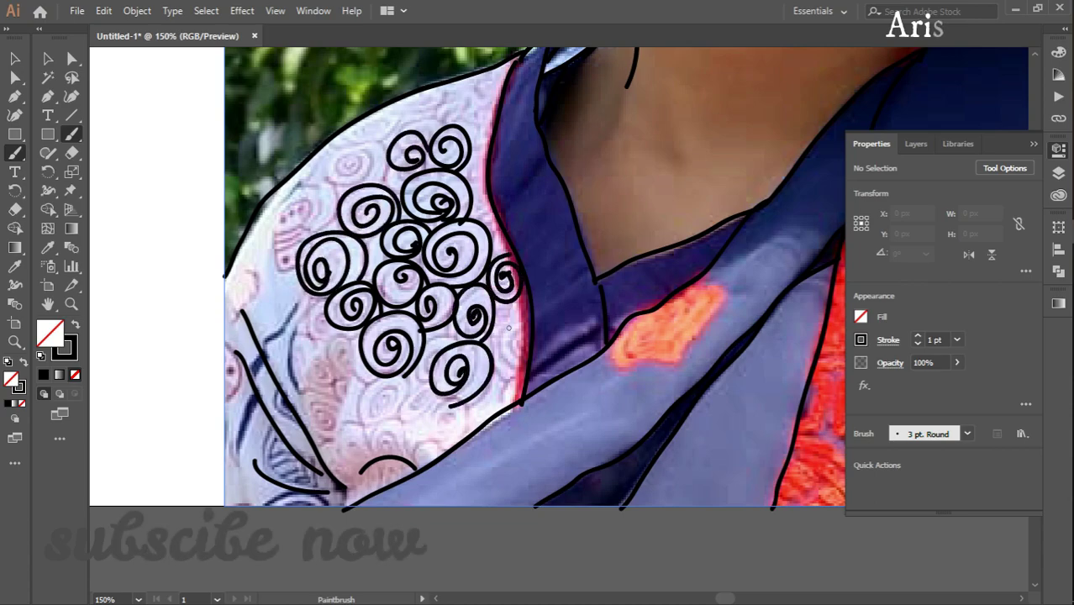
pyautogui.moveTo(513, 332); pyautogui.dragTo(504, 366)
pyautogui.moveTo(496, 402)
pyautogui.mouseDown()
pyautogui.moveTo(483, 416)
pyautogui.moveTo(429, 416)
pyautogui.moveTo(386, 437)
pyautogui.mouseUp()
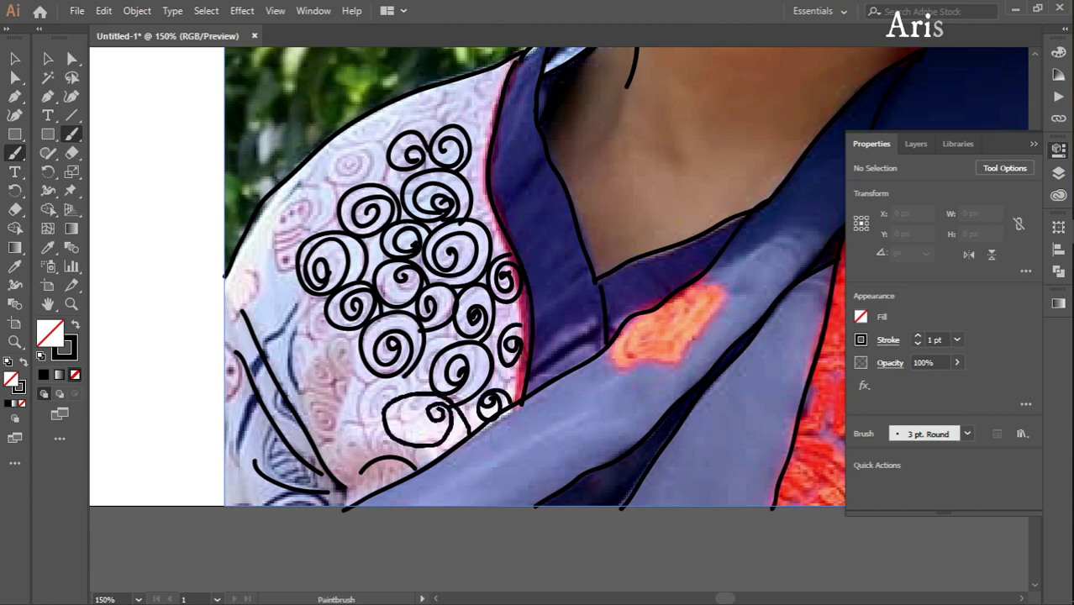
pyautogui.moveTo(370, 387); pyautogui.dragTo(353, 399)
pyautogui.moveTo(319, 362); pyautogui.dragTo(291, 370)
pyautogui.moveTo(312, 327)
pyautogui.mouseDown()
pyautogui.moveTo(299, 336)
pyautogui.moveTo(340, 360)
pyautogui.mouseUp()
pyautogui.moveTo(301, 221); pyautogui.dragTo(281, 231)
# Add more spirals along the upper-left side and top edge of the left sleeve
pyautogui.moveTo(353, 166); pyautogui.dragTo(332, 181)
pyautogui.moveTo(382, 126); pyautogui.dragTo(365, 135)
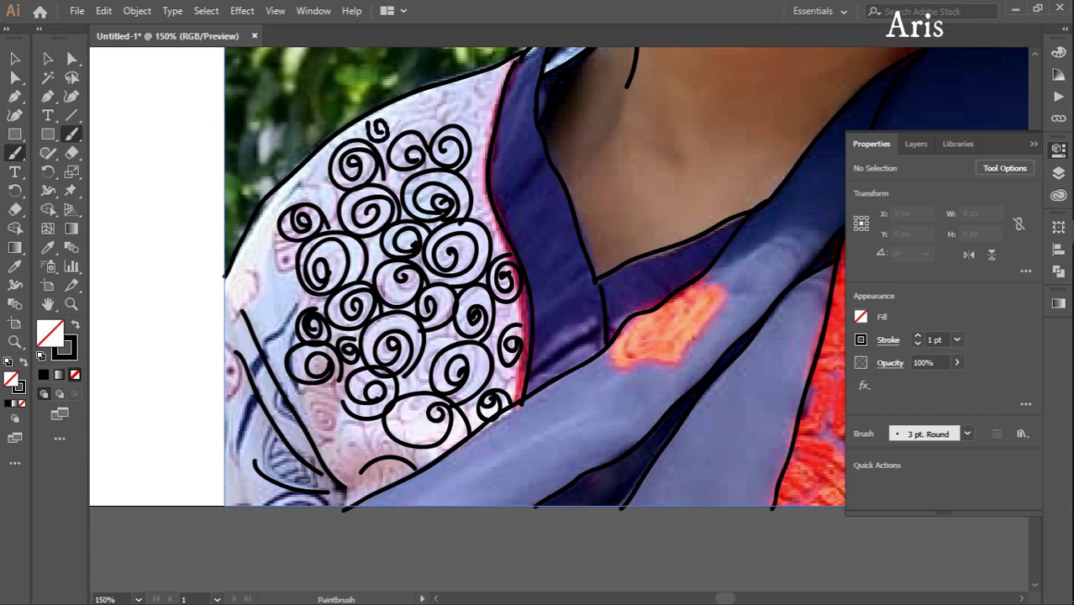
pyautogui.moveTo(424, 114); pyautogui.dragTo(411, 121)
pyautogui.moveTo(475, 105); pyautogui.dragTo(446, 113)
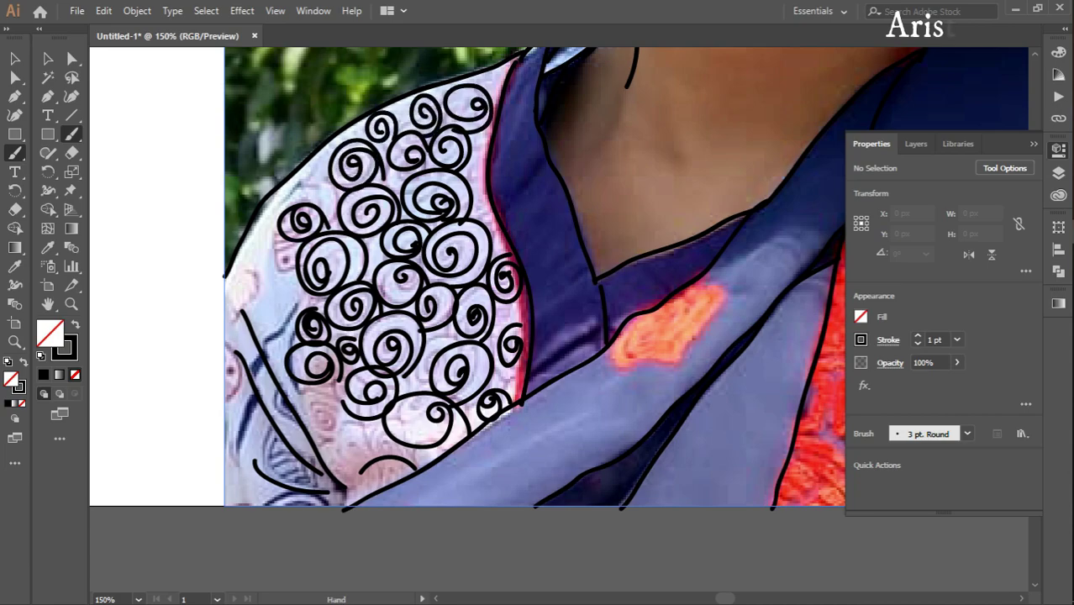
pyautogui.moveTo(370, 437); pyautogui.dragTo(426, 273)
pyautogui.moveTo(417, 273); pyautogui.dragTo(395, 295)
pyautogui.moveTo(387, 244); pyautogui.dragTo(370, 260)
# Redraw one left-sleeve spiral and start a first spiral on the right sleeve
pyautogui.hotkey('ctrl', '-')
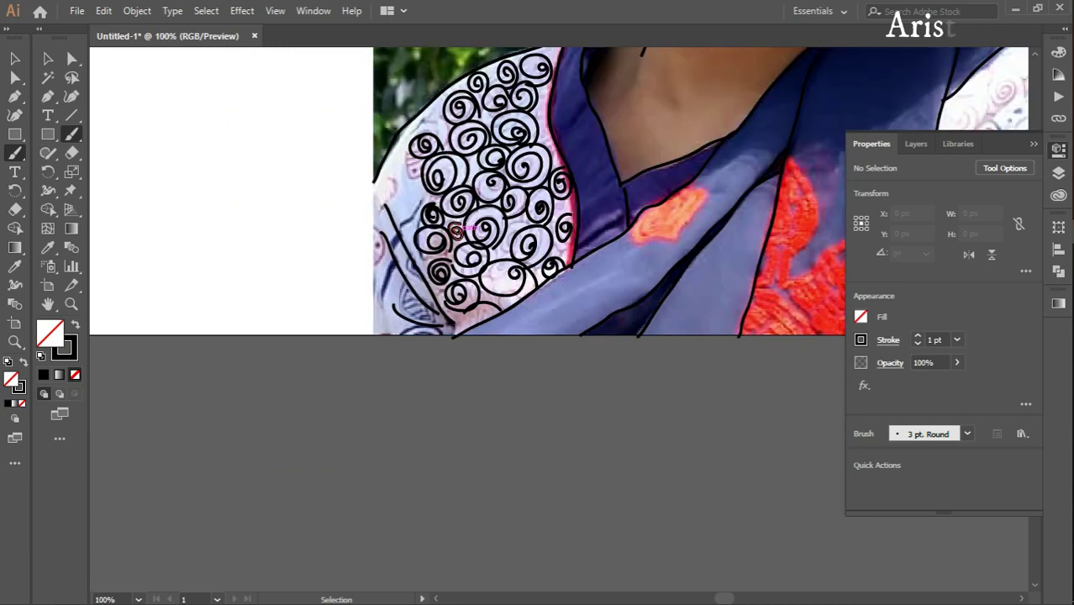
pyautogui.scroll(2, 468, 229)
pyautogui.moveTo(421, 180); pyautogui.dragTo(405, 201)
pyautogui.moveTo(588, 252); pyautogui.dragTo(235, 215)
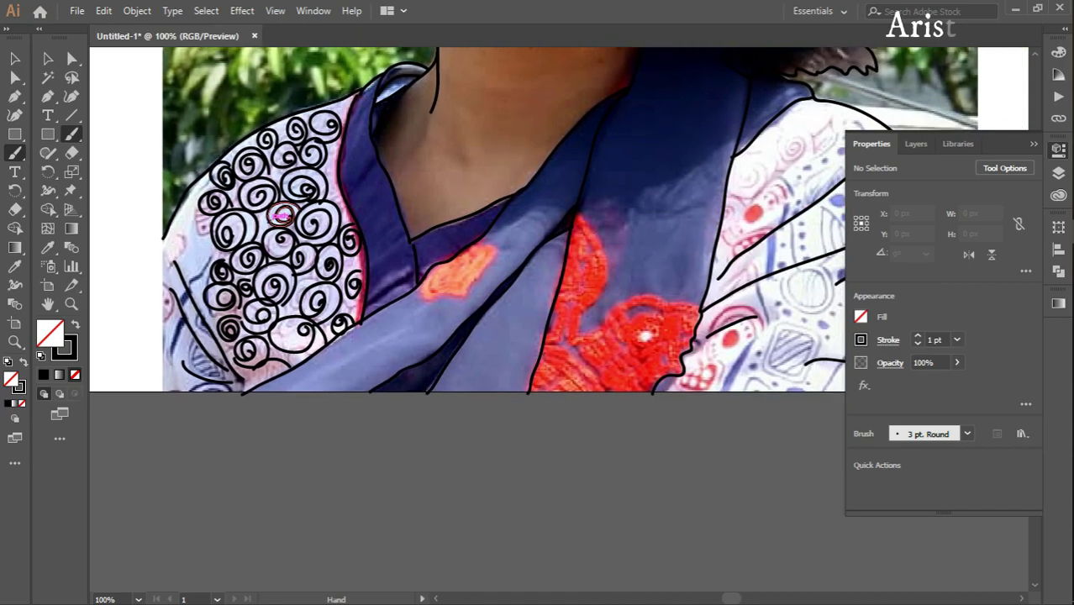
pyautogui.moveTo(585, 113); pyautogui.dragTo(514, 160)
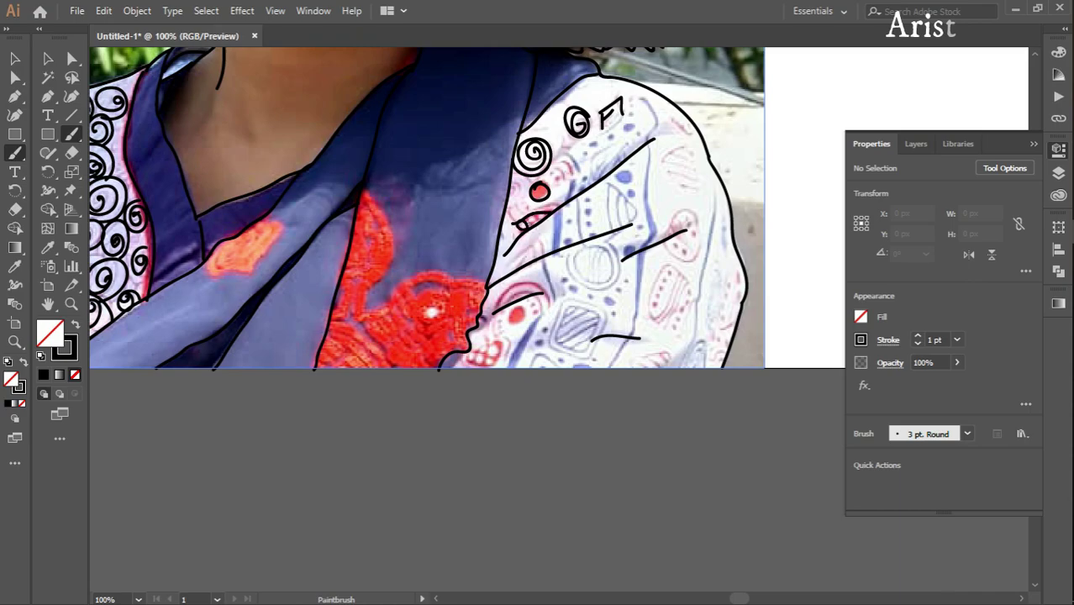
# Draw spirals, two dividing curves, an oval and a double-outlined circle on the right sleeve
pyautogui.moveTo(519, 198)
pyautogui.mouseDown()
pyautogui.moveTo(510, 187)
pyautogui.moveTo(553, 168)
pyautogui.mouseUp()
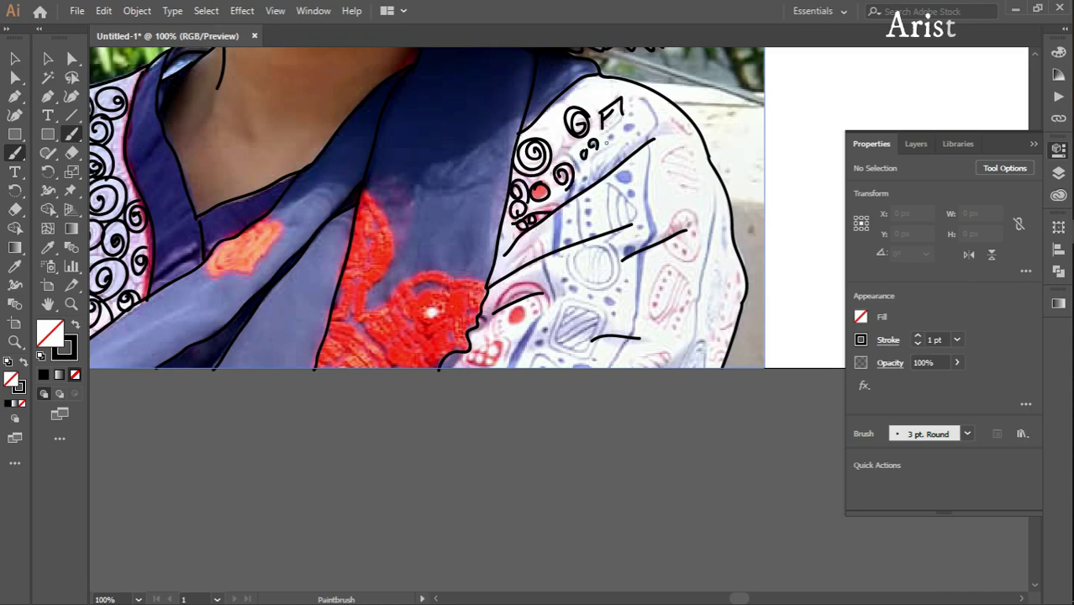
pyautogui.moveTo(637, 99); pyautogui.dragTo(609, 372)
pyautogui.moveTo(538, 229); pyautogui.dragTo(509, 371)
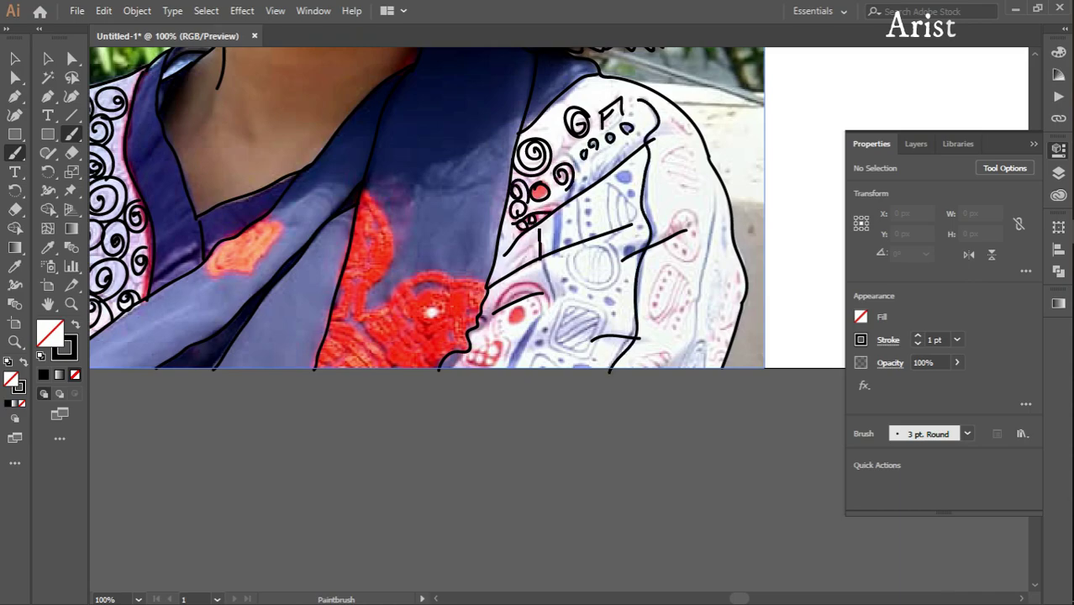
pyautogui.moveTo(571, 305); pyautogui.dragTo(567, 311)
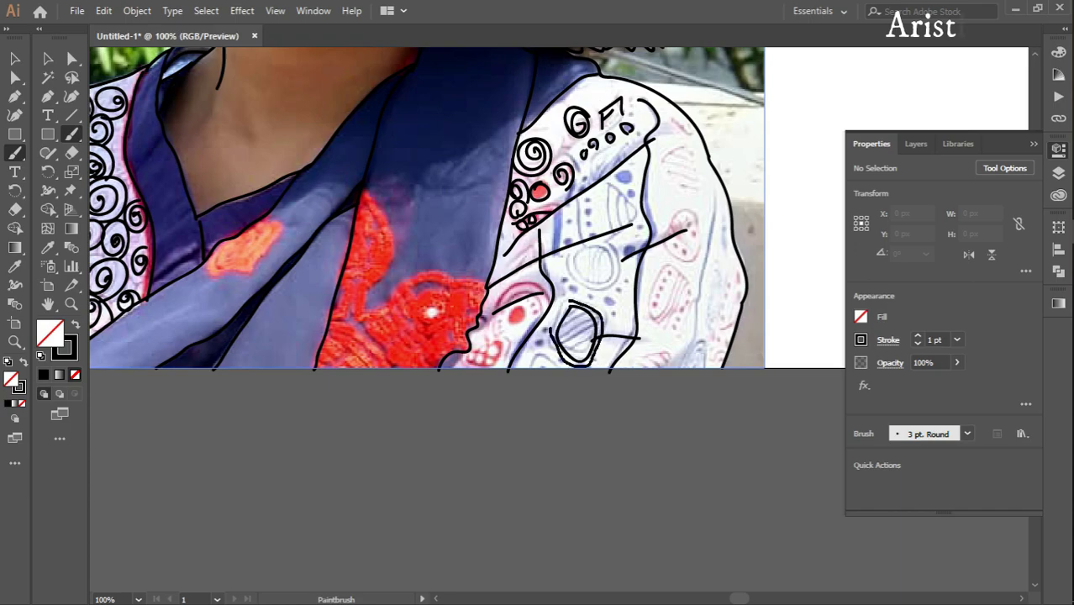
pyautogui.moveTo(575, 257); pyautogui.dragTo(595, 243)
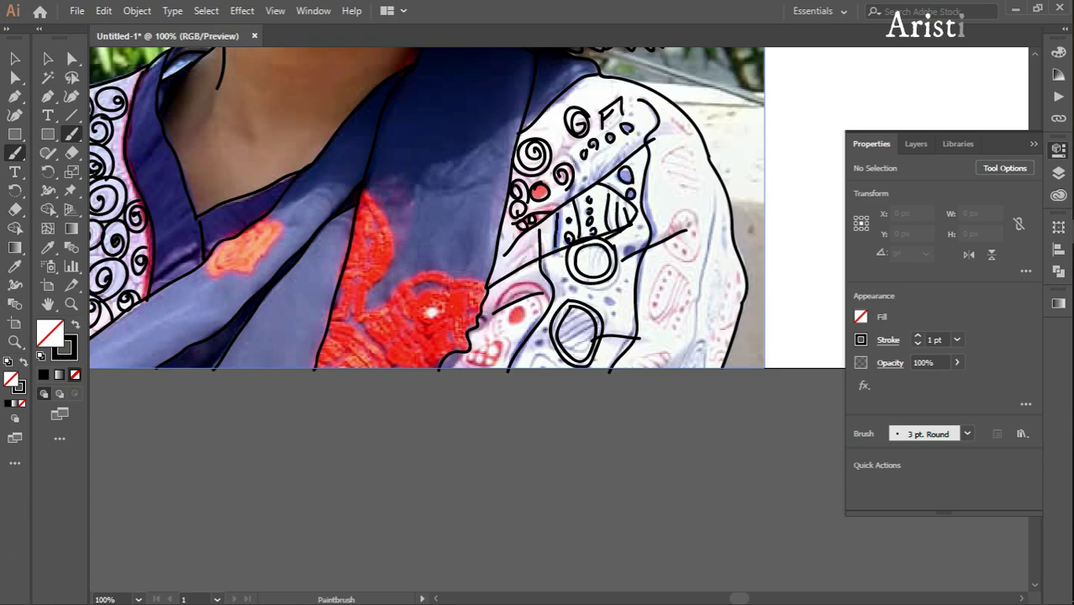
# Add an oval motif and strokes along the right sleeve's outer edge
pyautogui.moveTo(529, 297); pyautogui.dragTo(510, 203)
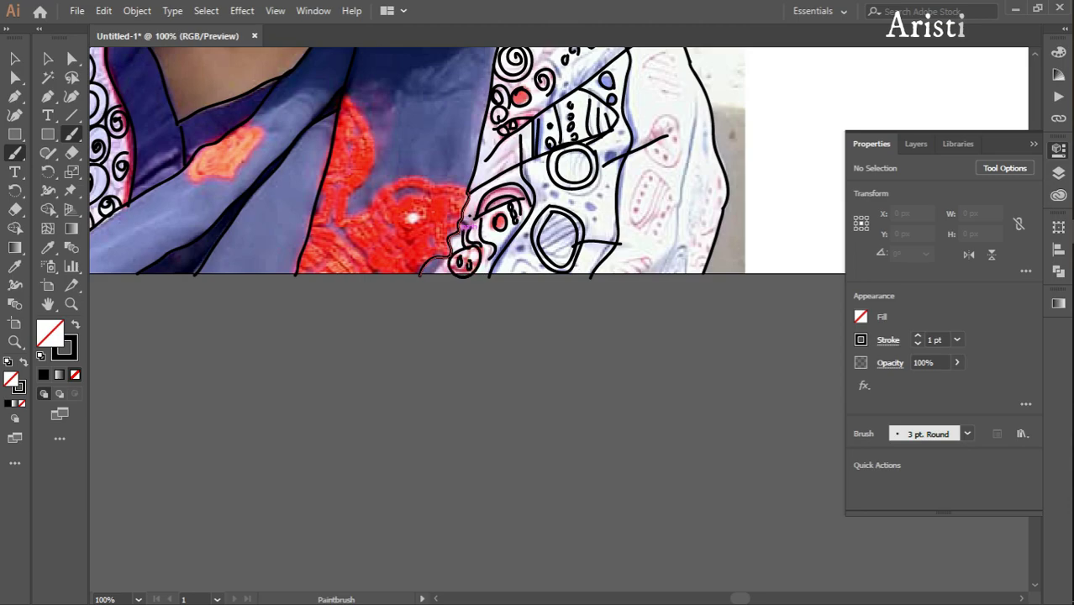
pyautogui.moveTo(471, 261); pyautogui.dragTo(370, 342)
pyautogui.moveTo(561, 198); pyautogui.dragTo(560, 271)
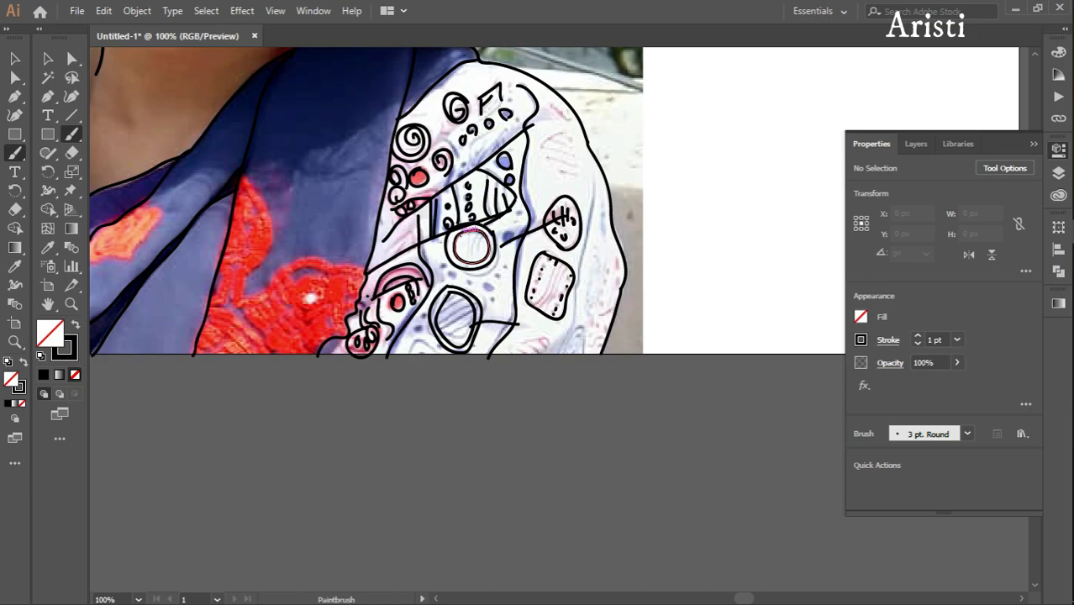
pyautogui.moveTo(471, 261); pyautogui.dragTo(384, 216)
pyautogui.moveTo(503, 127)
pyautogui.mouseDown()
pyautogui.moveTo(471, 307)
pyautogui.moveTo(418, 301)
pyautogui.mouseUp()
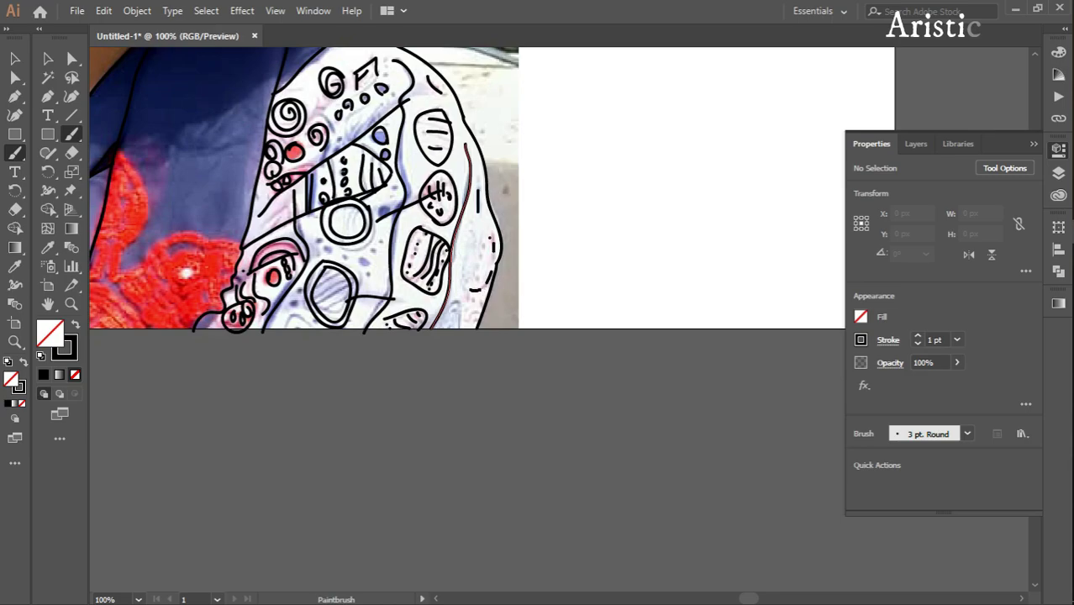
# Draw an oval inside the striped shape on the upper right sleeve
pyautogui.moveTo(476, 244); pyautogui.dragTo(480, 281)
pyautogui.scroll(-3, 471, 252)
pyautogui.moveTo(444, 212); pyautogui.dragTo(462, 179)
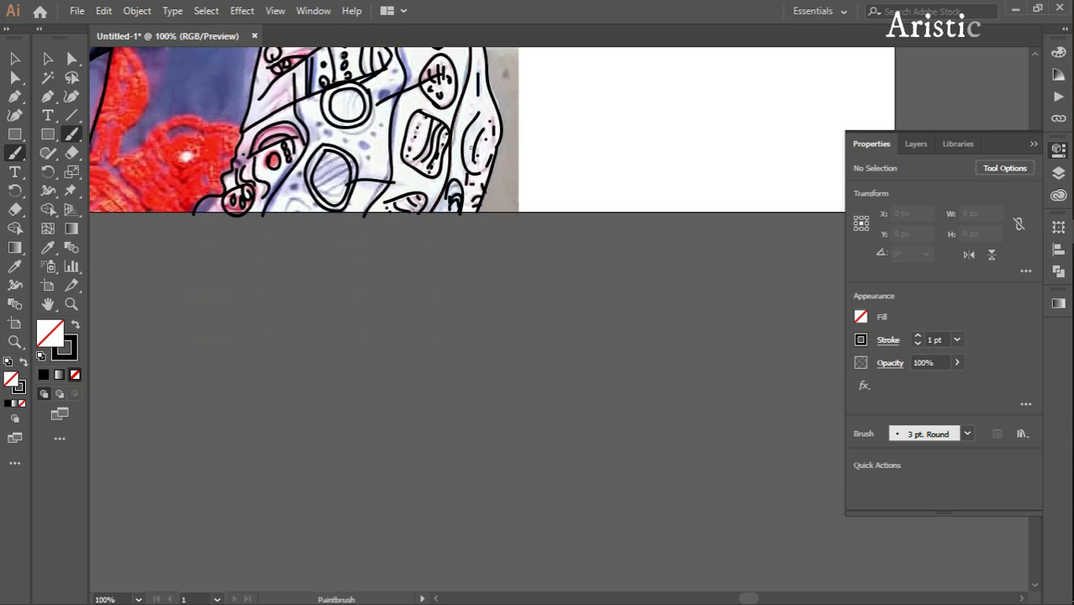
pyautogui.moveTo(371, 139); pyautogui.dragTo(439, 240)
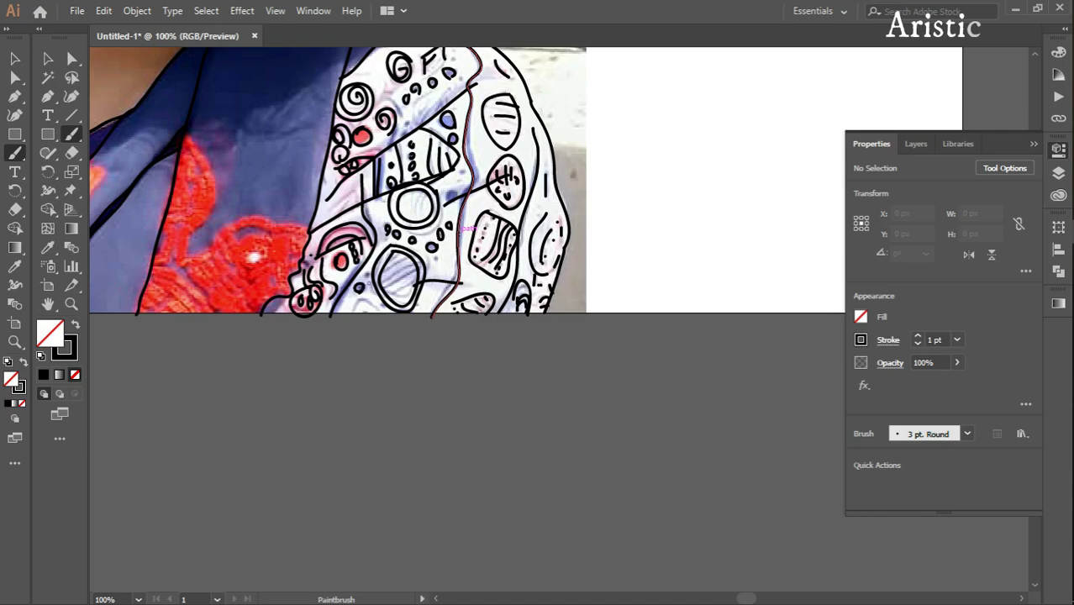
pyautogui.moveTo(395, 259)
pyautogui.mouseDown()
pyautogui.moveTo(414, 279)
pyautogui.moveTo(395, 290)
pyautogui.mouseUp()
pyautogui.moveTo(378, 210); pyautogui.dragTo(425, 357)
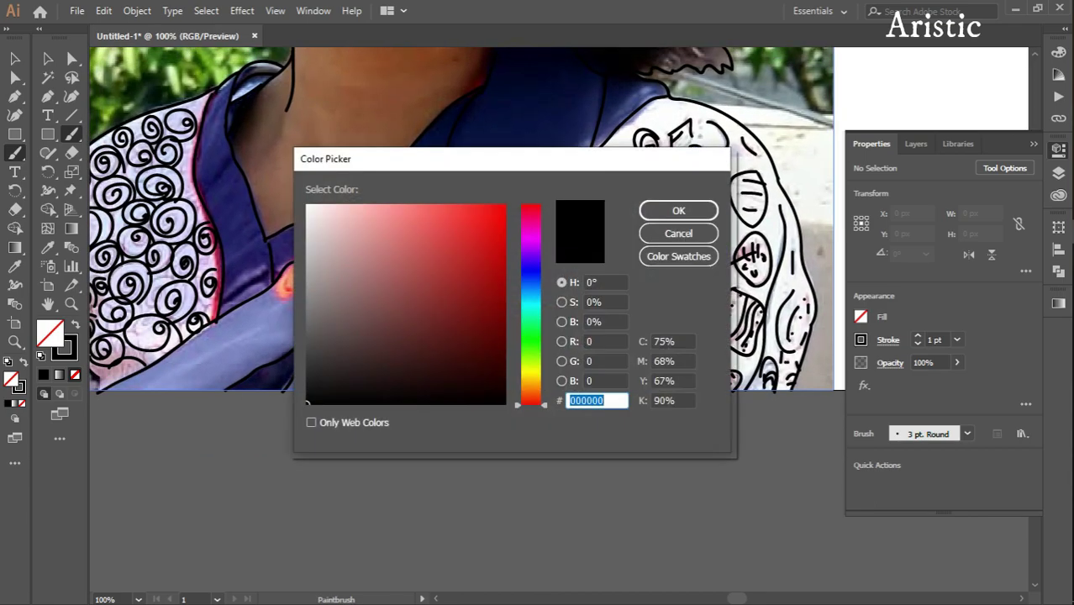
# Set the stroke to red F90303 and frame the left shoulder and sari area
pyautogui.press('Return')
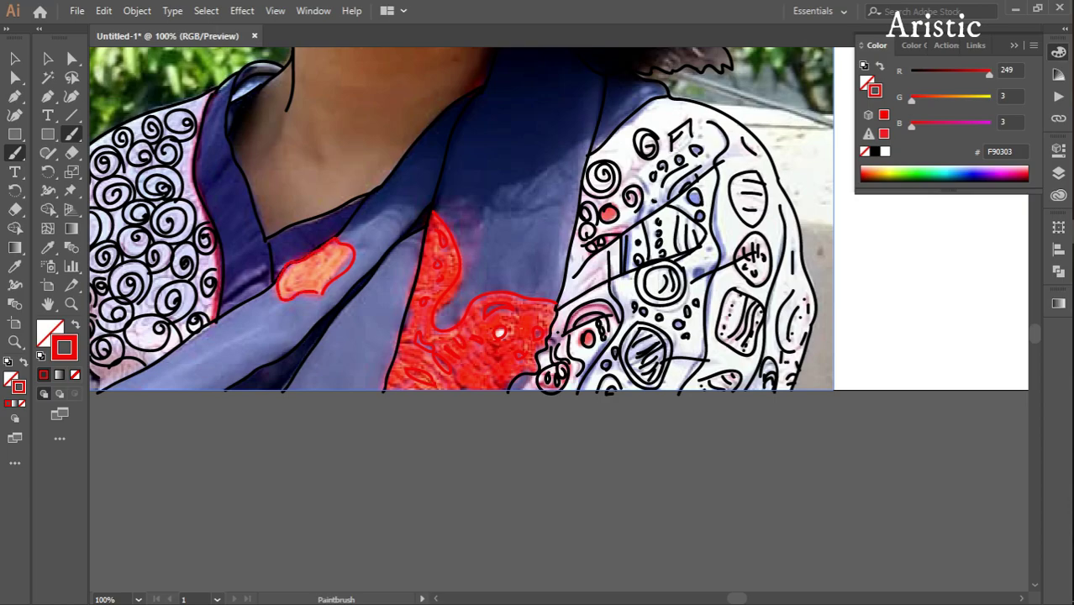
pyautogui.moveTo(462, 252); pyautogui.dragTo(538, 253)
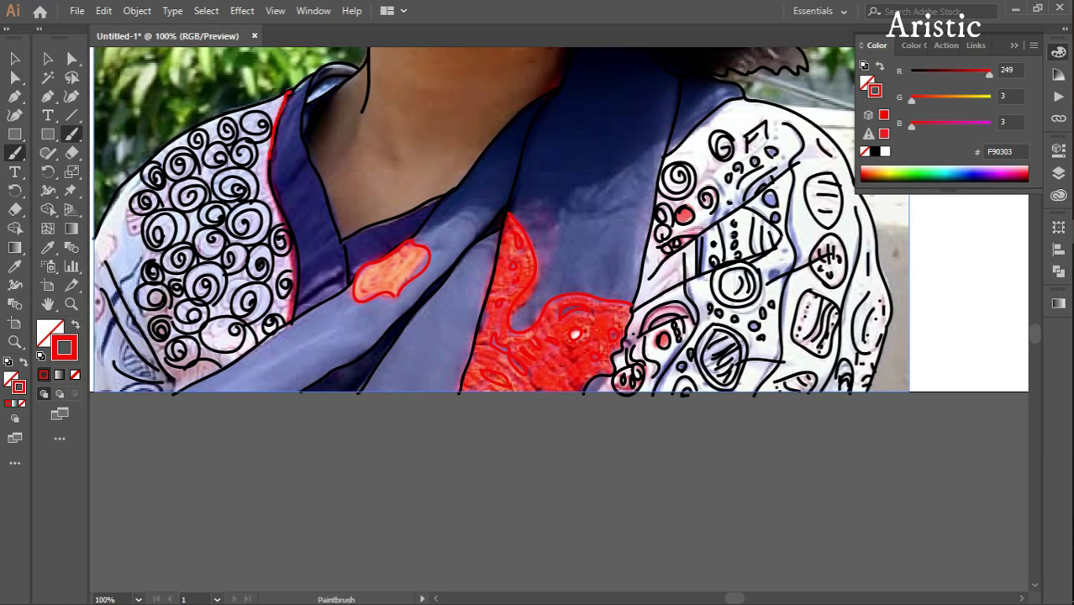
pyautogui.hotkey('ctrl', '+')
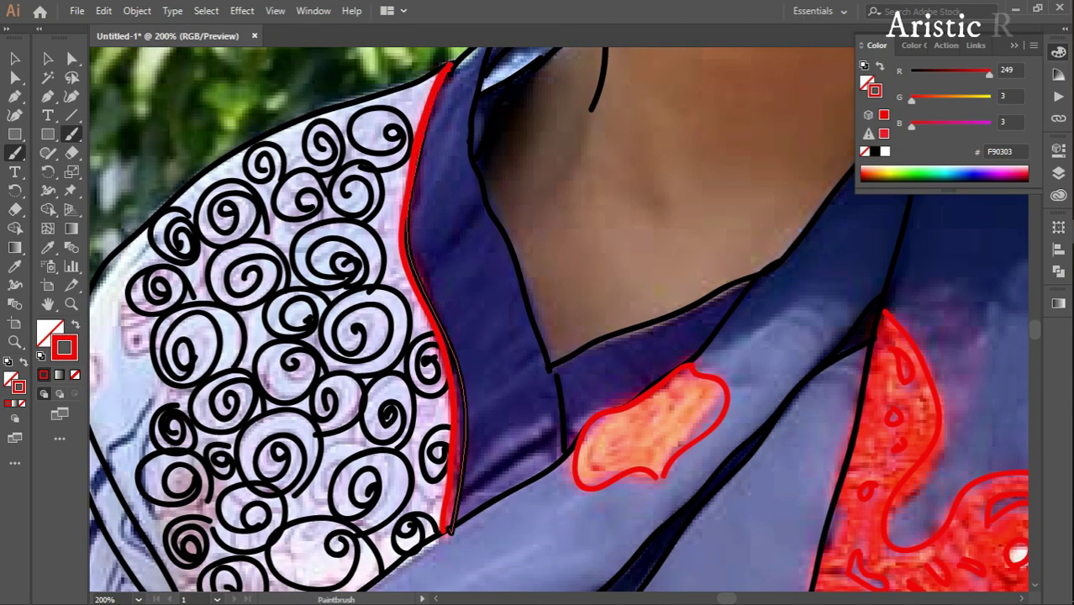
pyautogui.moveTo(589, 378); pyautogui.dragTo(526, 240)
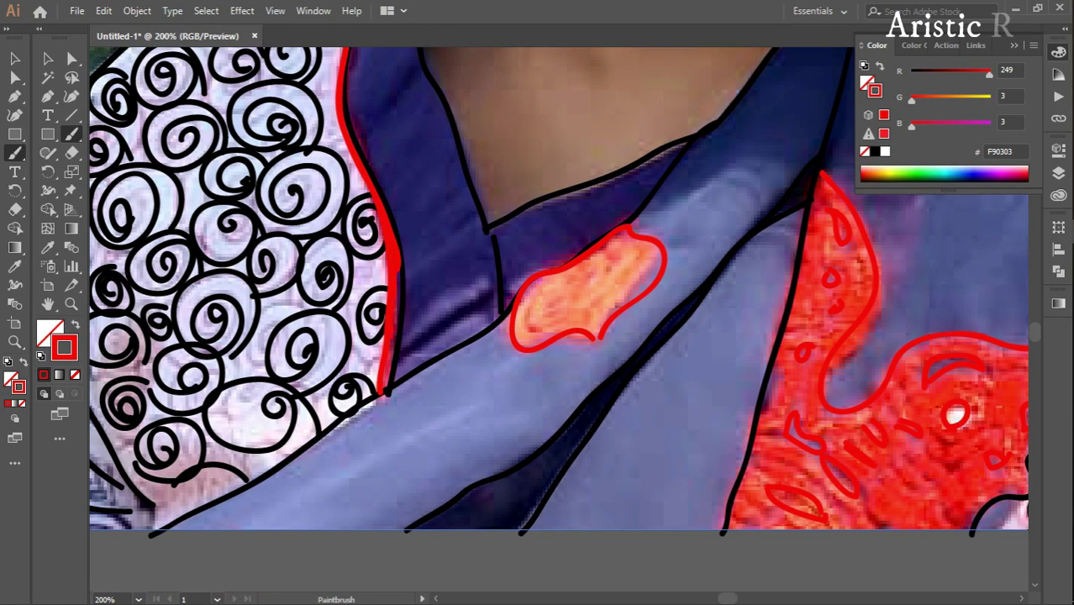
pyautogui.moveTo(589, 290)
pyautogui.mouseDown()
pyautogui.moveTo(492, 284)
pyautogui.moveTo(264, 228)
pyautogui.mouseUp()
# Set the stroke colour back to black 000000 and zoom in on the face
pyautogui.hotkey('ctrl', '-')
pyautogui.hotkey('ctrl', '-')
pyautogui.hotkey('ctrl', '-')
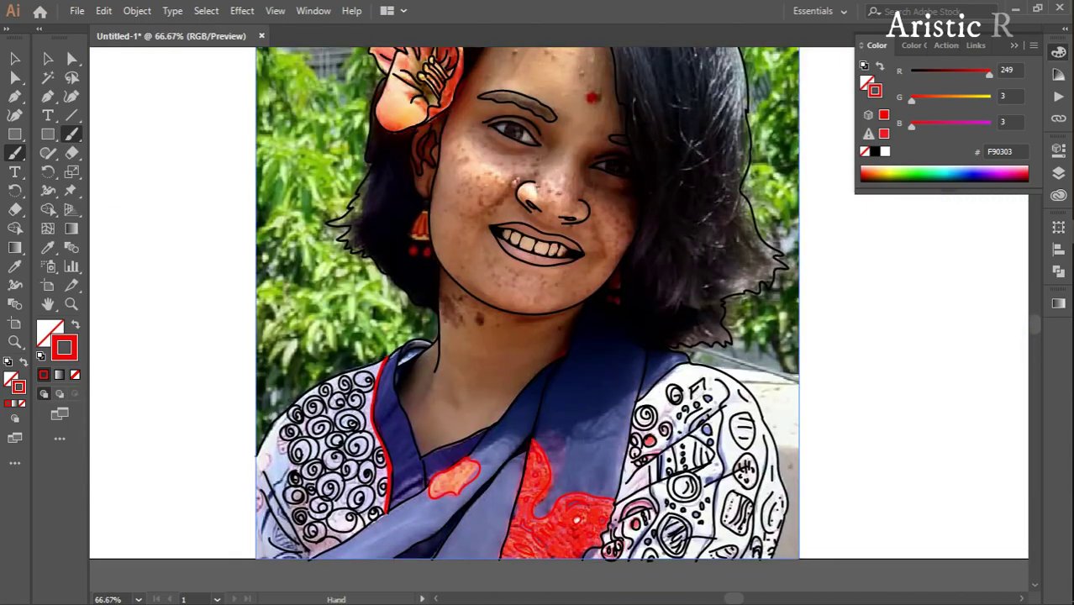
pyautogui.doubleClick(65, 347)
pyautogui.write('000000')
pyautogui.press('Return')
pyautogui.hotkey('ctrl', '-')
pyautogui.hotkey('ctrl', '+')
pyautogui.hotkey('ctrl', '+')
pyautogui.hotkey('ctrl', '+')
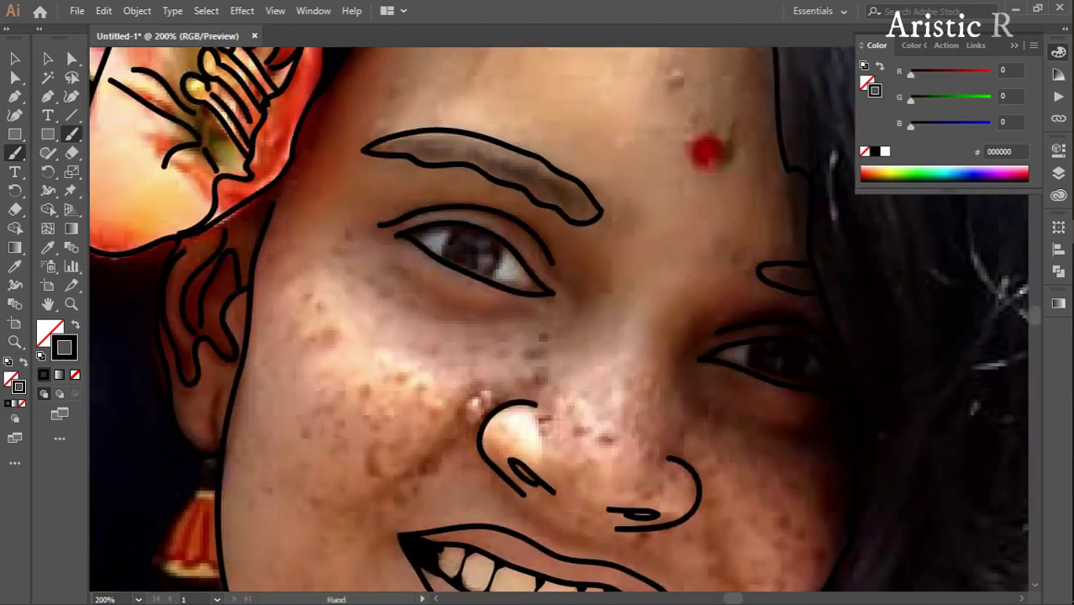
# Adjust the Paintbrush Tool Options and trace a thin line along the upper eyelid
pyautogui.doubleClick(14, 152)
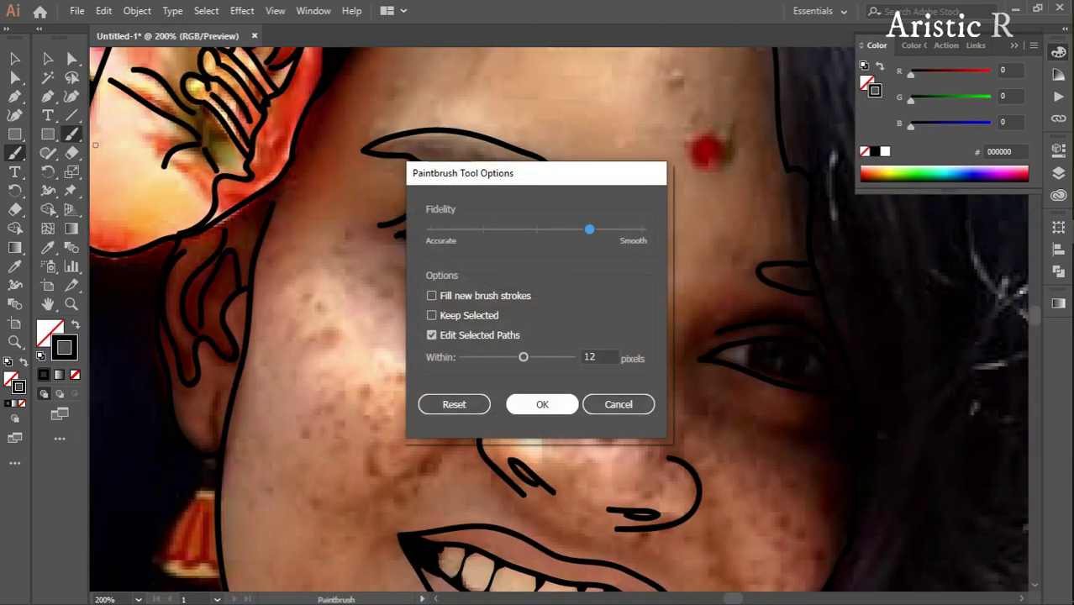
pyautogui.click(542, 404)
pyautogui.moveTo(396, 234); pyautogui.dragTo(538, 287)
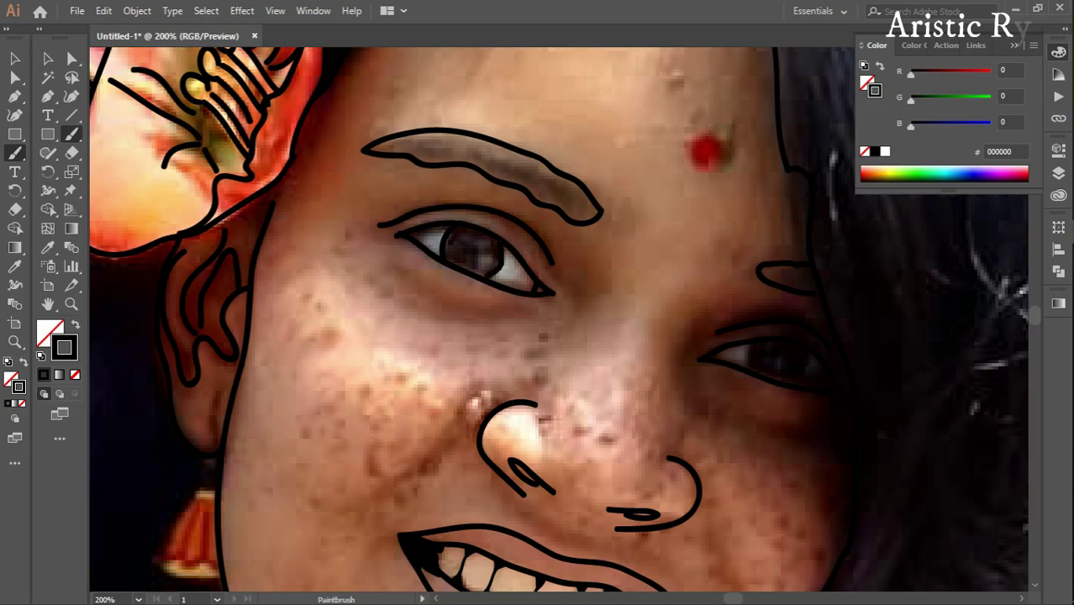
pyautogui.hscroll(5, 463, 234)
pyautogui.scroll(-2, 463, 234)
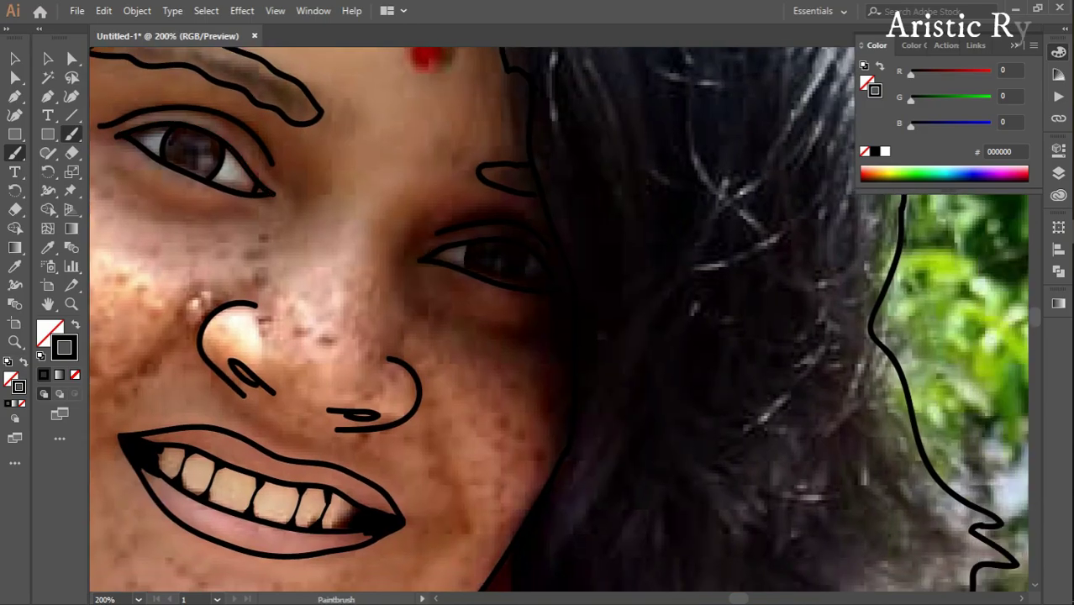
pyautogui.scroll(-1, 497, 218)
pyautogui.hscroll(1, 497, 218)
# Switch the stroke to red and draw the bindi circle on the forehead
pyautogui.hotkey('ctrl', '1')
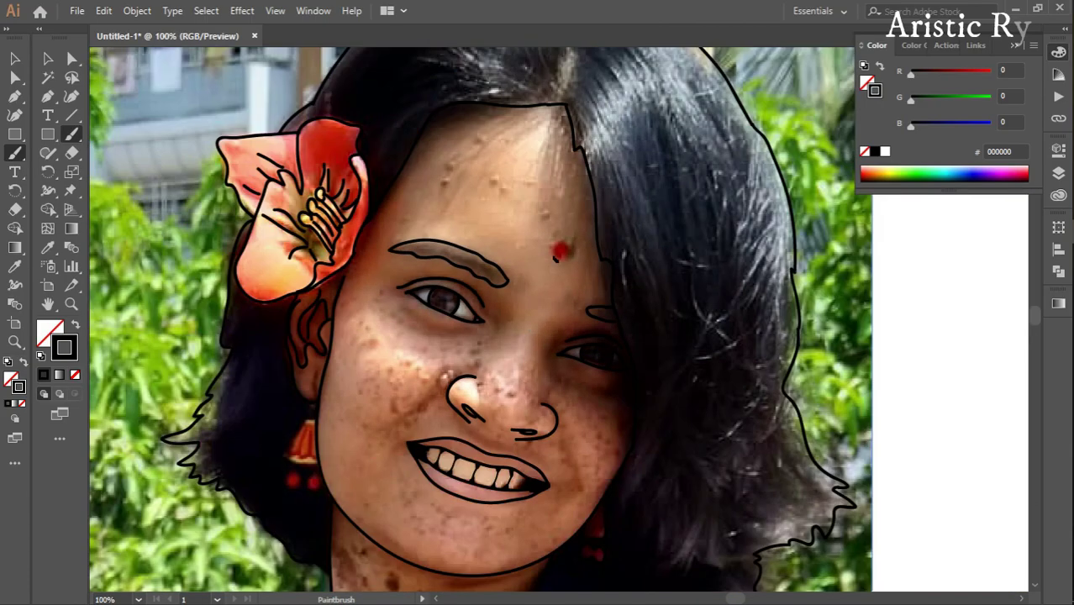
pyautogui.doubleClick(64, 347)
pyautogui.click(678, 211)
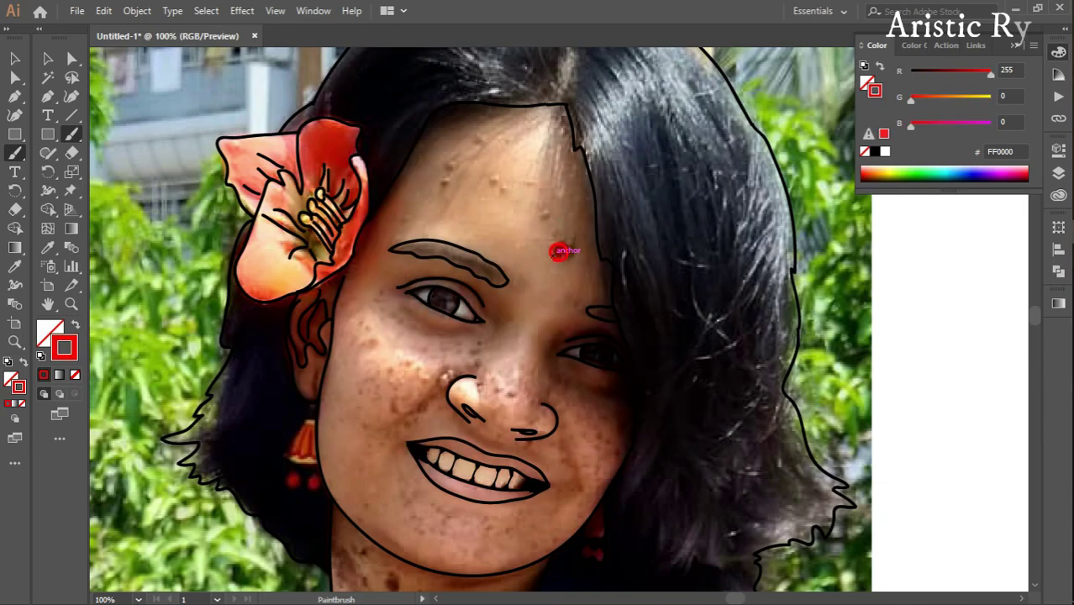
pyautogui.moveTo(559, 251); pyautogui.dragTo(547, 201)
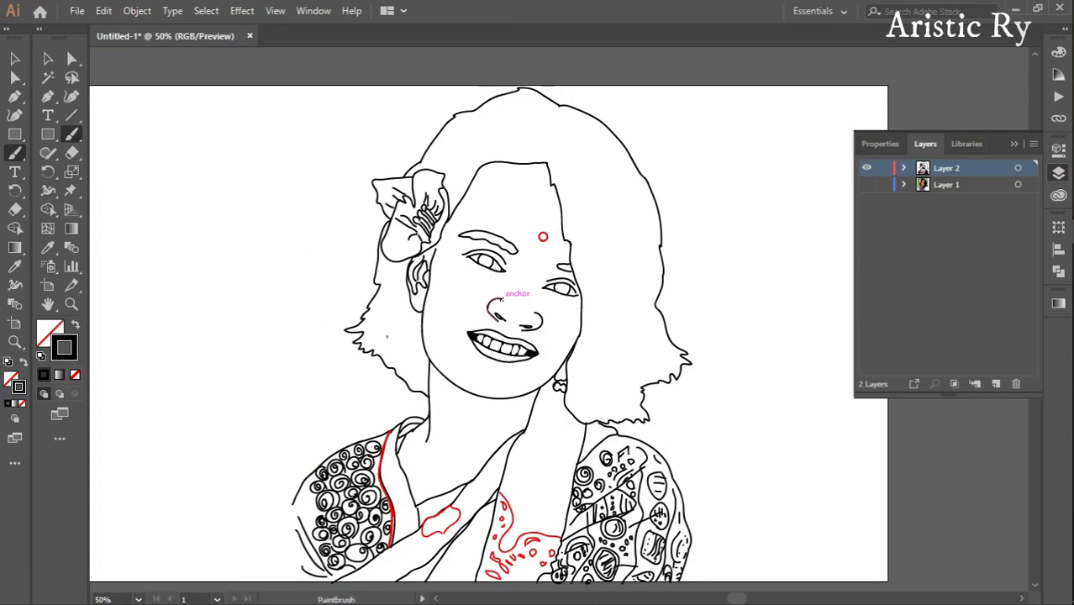
# Select the right hair outline and the path near the flower, then deselect them
pyautogui.press('v')
pyautogui.moveTo(544, 160); pyautogui.dragTo(580, 425)
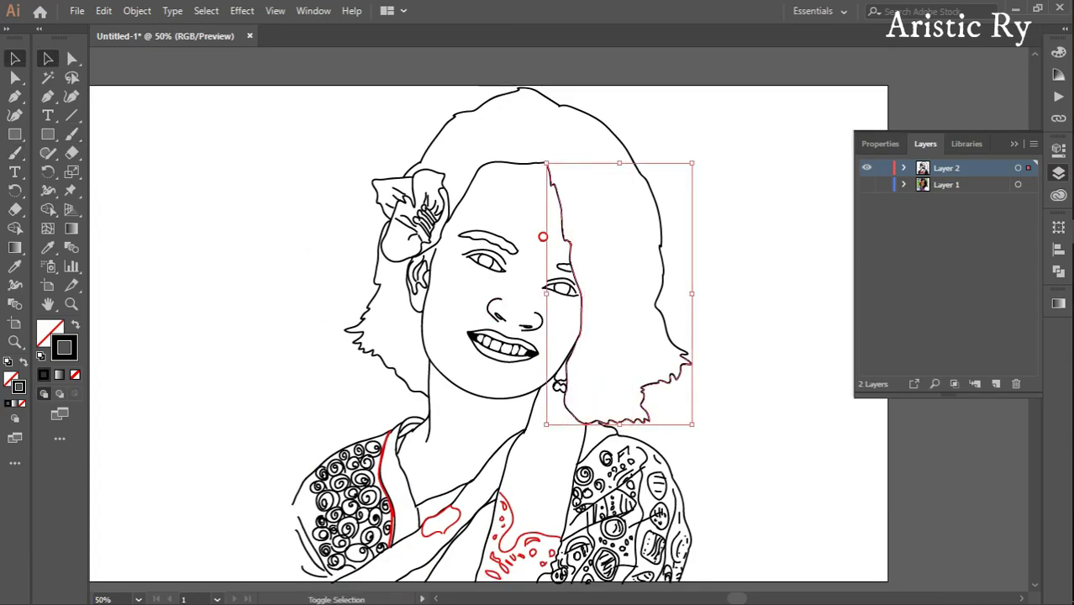
pyautogui.keyDown('shift'); pyautogui.click(555, 105); pyautogui.keyUp('shift')
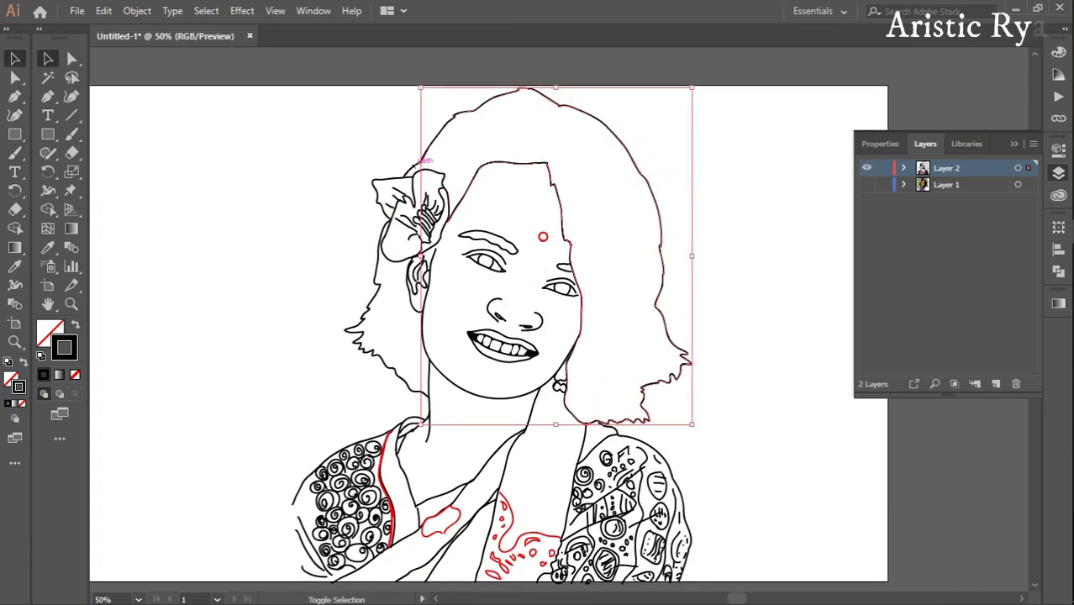
pyautogui.keyDown('shift'); pyautogui.click(420, 163); pyautogui.keyUp('shift')
pyautogui.press('b')
pyautogui.scroll(3, 446, 139)
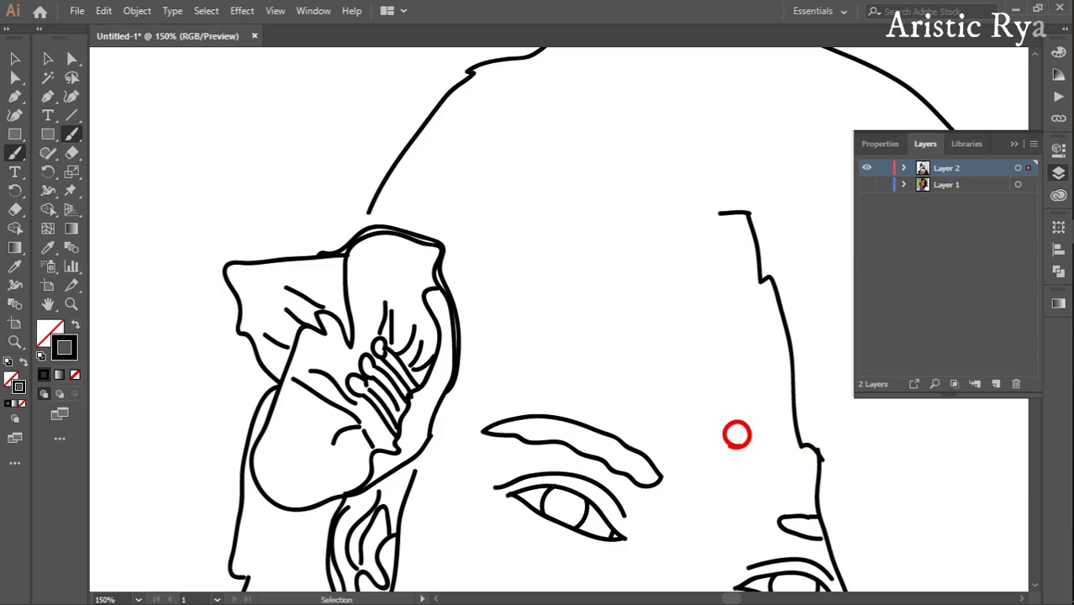
pyautogui.hotkey('ctrl', 'shift', 'a')
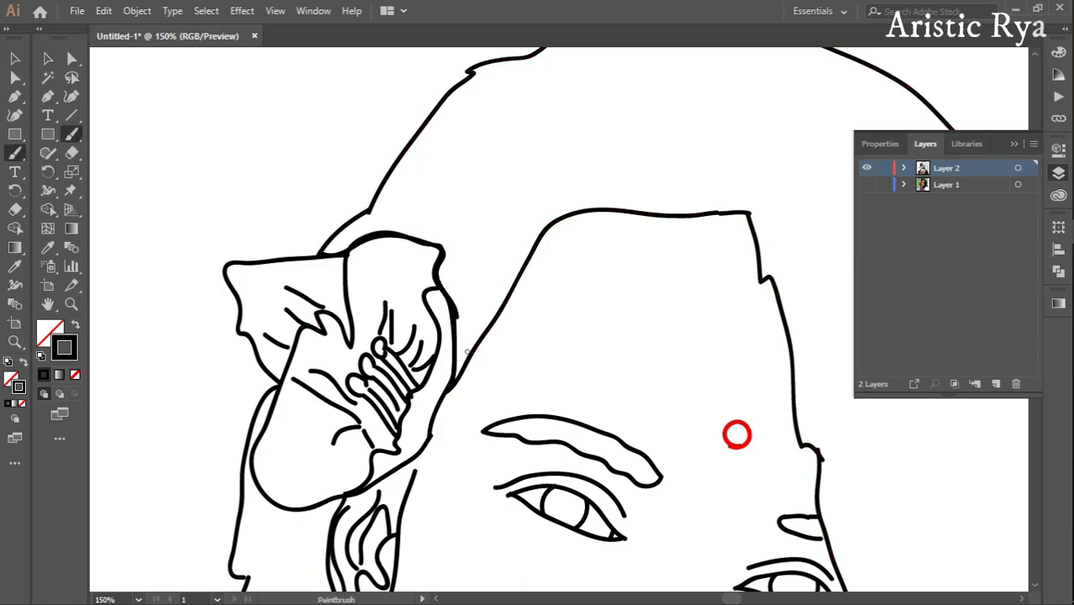
# Select five hair paths on the right side and fill them solid black
pyautogui.hotkey('ctrl', '-')
pyautogui.hotkey('ctrl', '-')
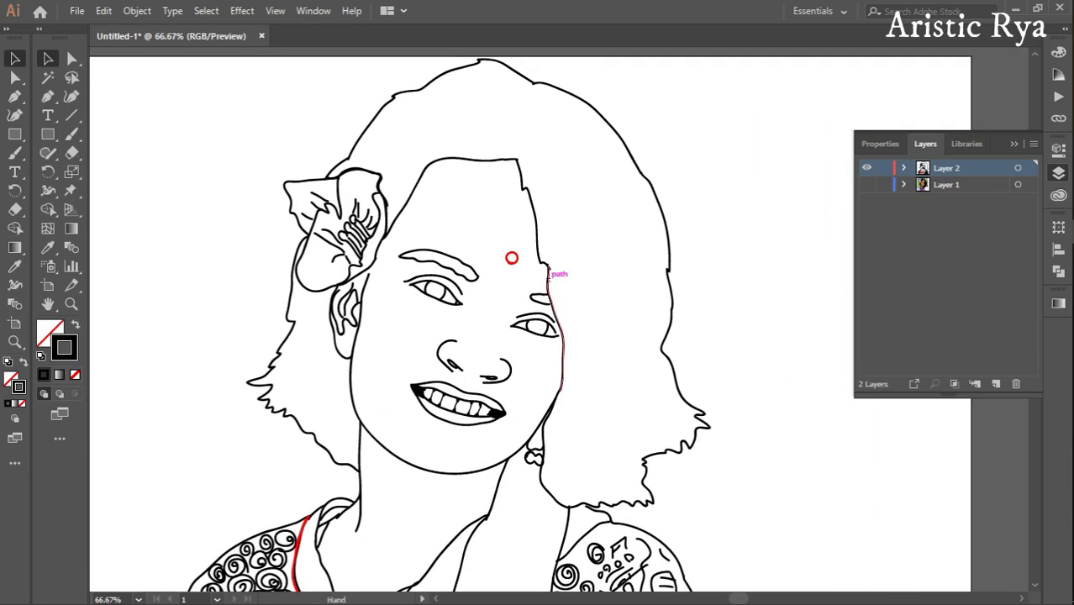
pyautogui.keyDown('shift'); pyautogui.click(546, 252); pyautogui.keyUp('shift')
pyautogui.keyDown('shift'); pyautogui.click(416, 202); pyautogui.keyUp('shift')
pyautogui.keyDown('shift'); pyautogui.click(344, 157); pyautogui.keyUp('shift')
pyautogui.keyDown('shift'); pyautogui.click(668, 269); pyautogui.keyUp('shift')
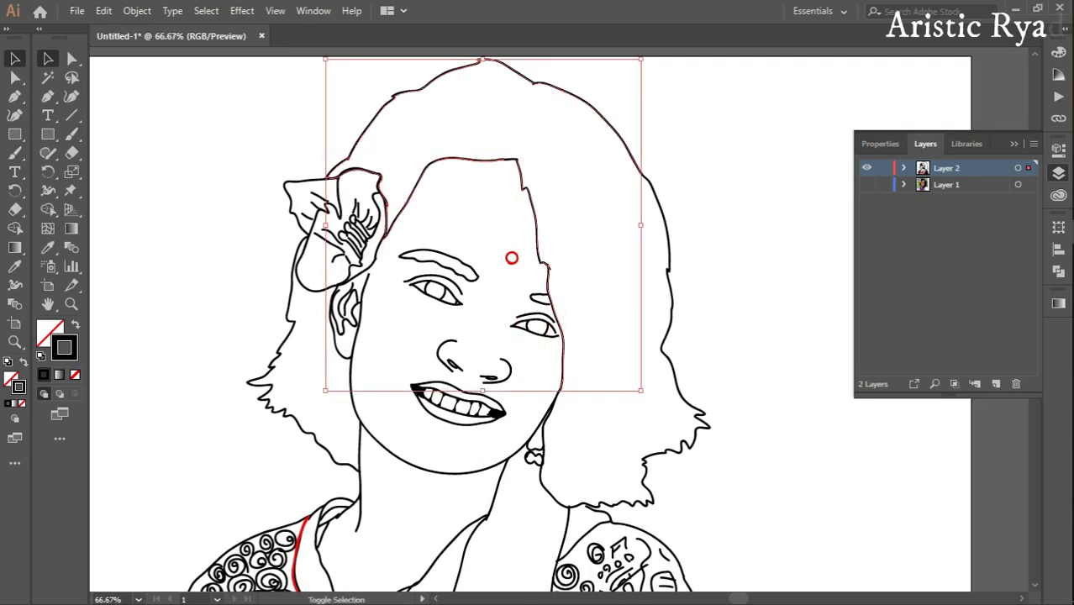
pyautogui.keyDown('shift'); pyautogui.click(551, 496); pyautogui.keyUp('shift')
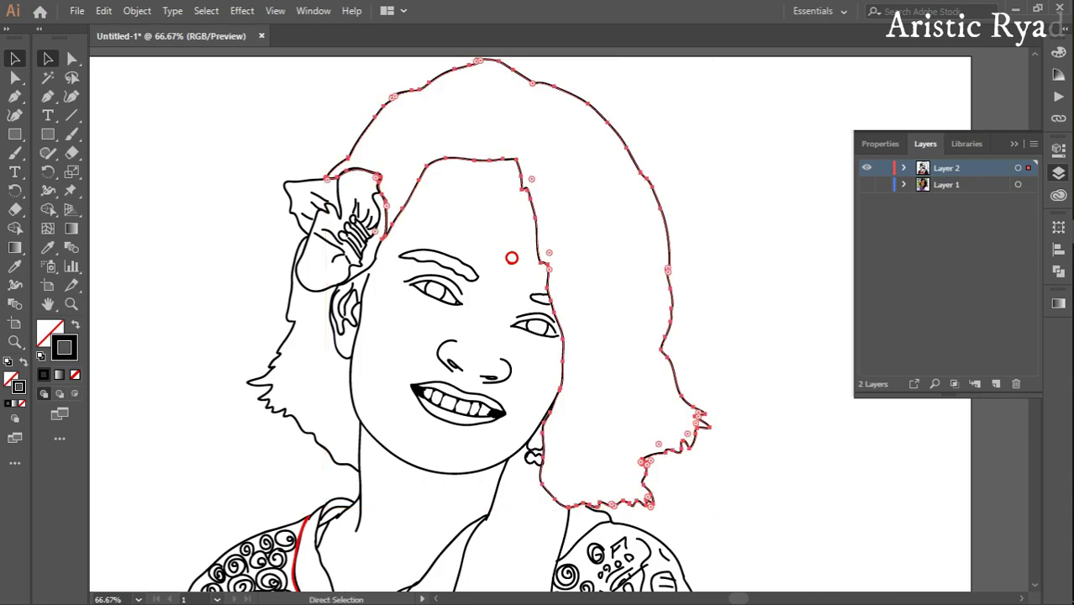
pyautogui.click(880, 143)
pyautogui.click(860, 316)
pyautogui.click(723, 373)
pyautogui.press('Escape')
# Clear the selection and set the fill to None for new brush strokes
pyautogui.hotkey('ctrl', 'shift', 'a')
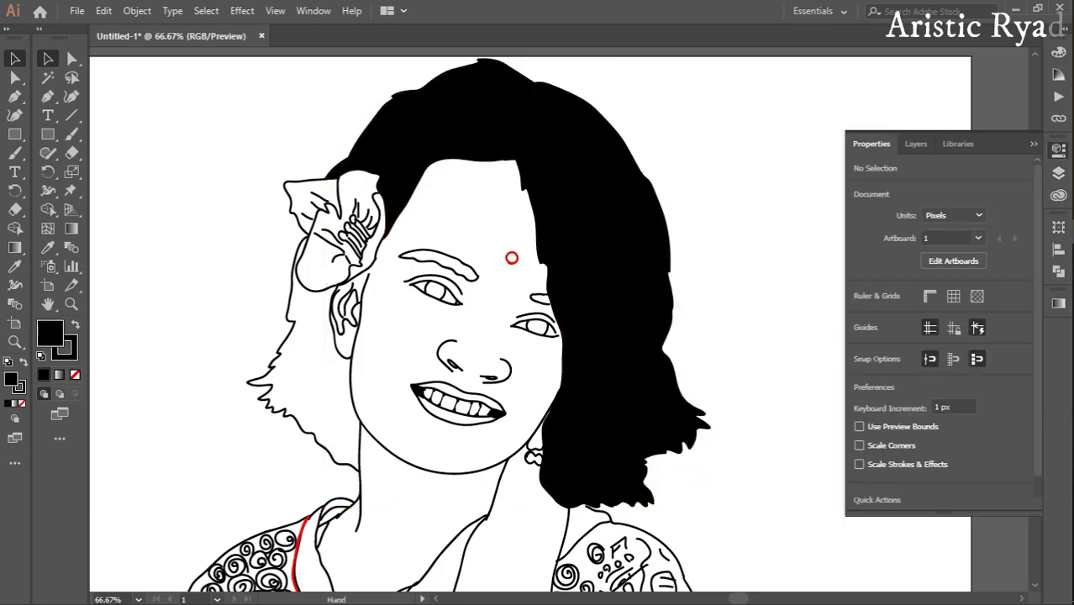
pyautogui.press('b')
pyautogui.hotkey('ctrl', '+')
pyautogui.hotkey('ctrl', '+')
pyautogui.moveTo(483, 93); pyautogui.dragTo(836, 160)
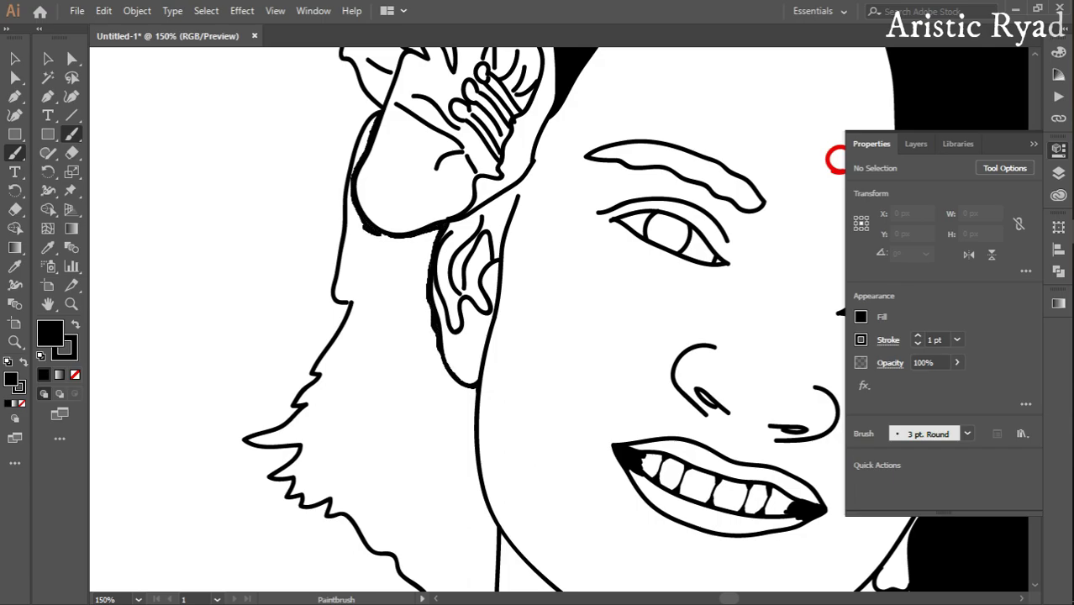
pyautogui.press('/')
pyautogui.moveTo(499, 527); pyautogui.dragTo(502, 280)
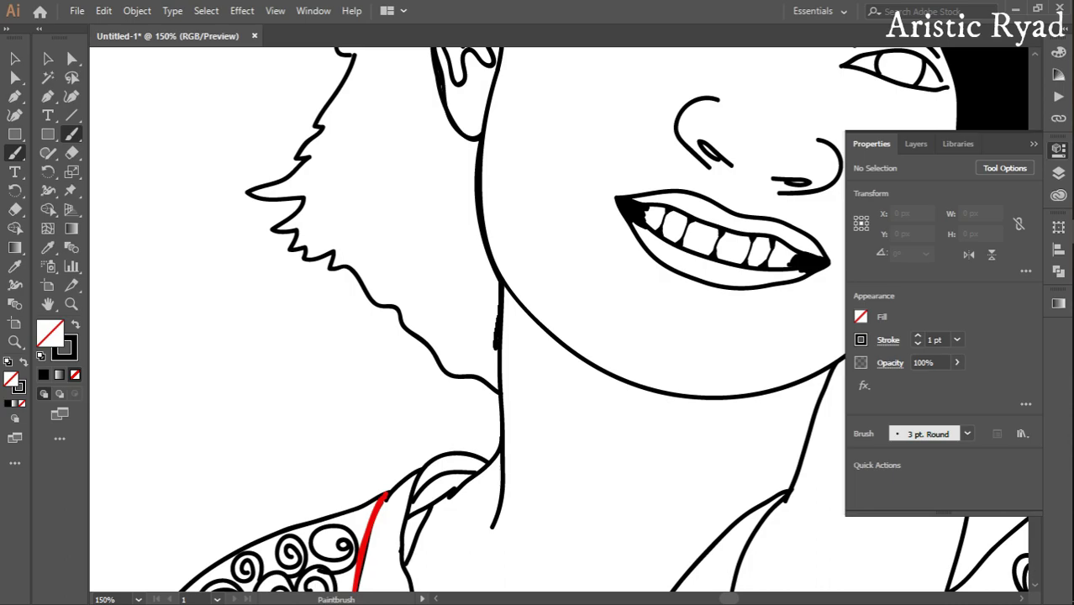
# Fill the left hair outline solid black
pyautogui.hotkey('ctrl', '-')
pyautogui.hotkey('ctrl', '-')
pyautogui.press('v')
pyautogui.click(454, 240)
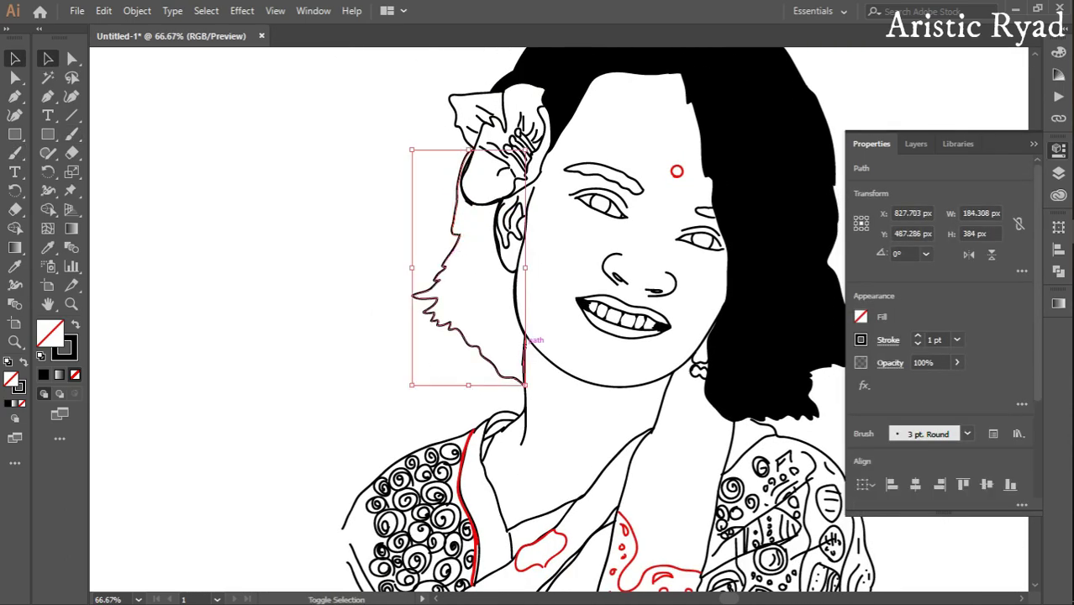
pyautogui.click(861, 316)
pyautogui.click(703, 365)
pyautogui.hotkey('ctrl', 'shift', 'a')
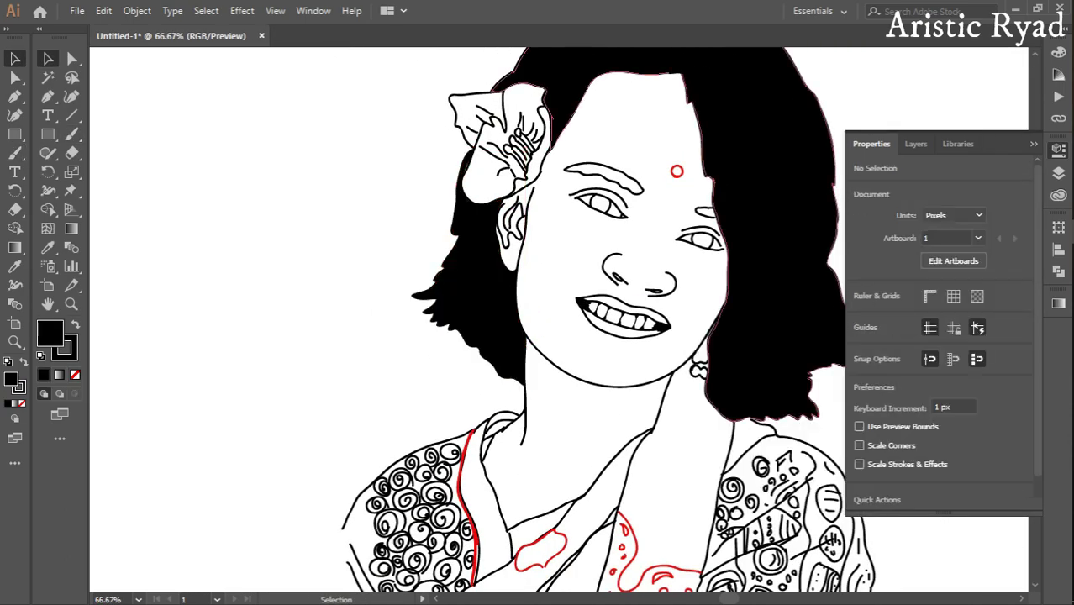
# Toggle the reference photo layer's visibility in the Layers panel, ending with it hidden
pyautogui.click(916, 144)
pyautogui.click(867, 184)
pyautogui.moveTo(678, 336); pyautogui.dragTo(515, 248)
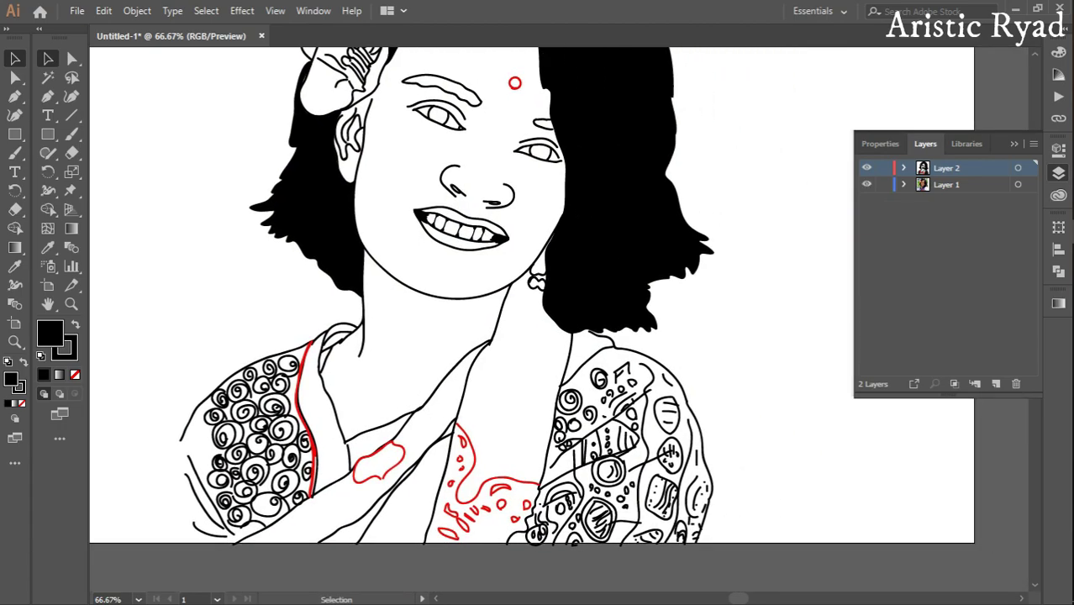
pyautogui.click(866, 184)
pyautogui.press('b')
pyautogui.click(867, 184)
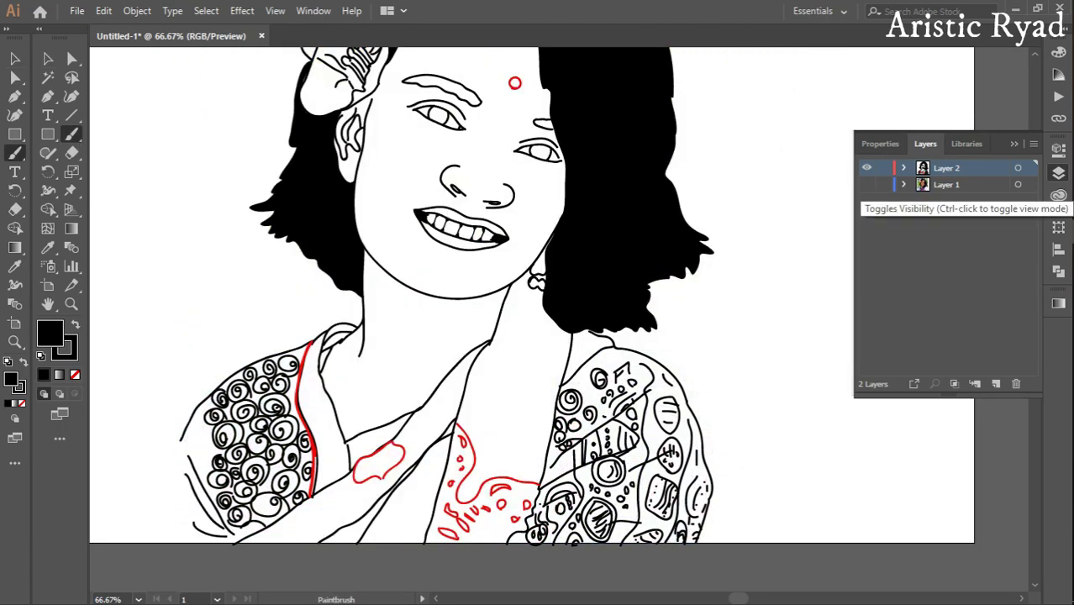
pyautogui.press('/')
pyautogui.click(866, 184)
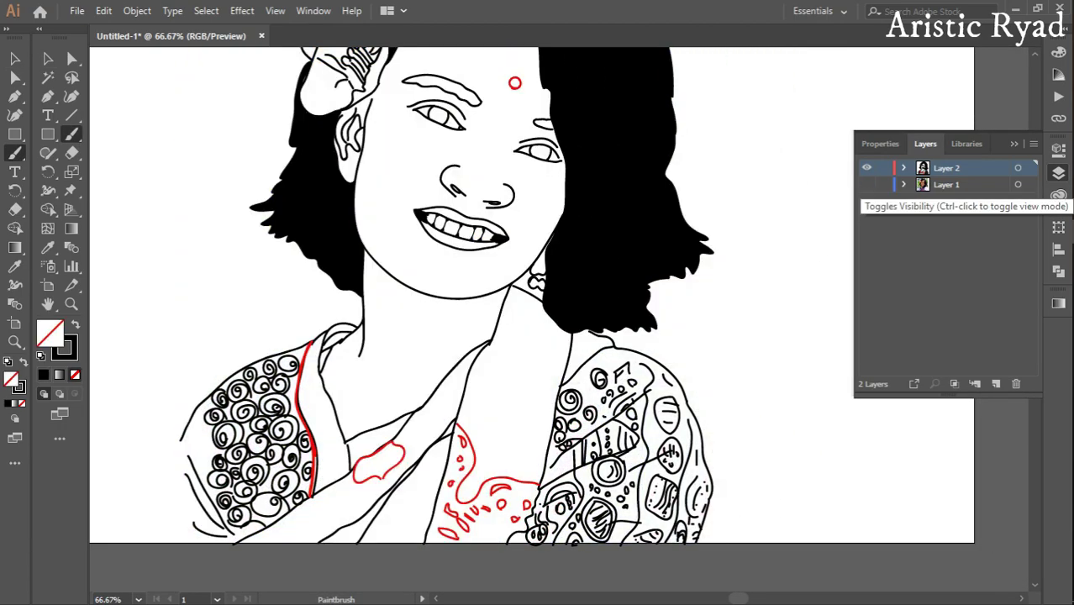
pyautogui.moveTo(606, 263); pyautogui.dragTo(633, 321)
pyautogui.click(867, 184)
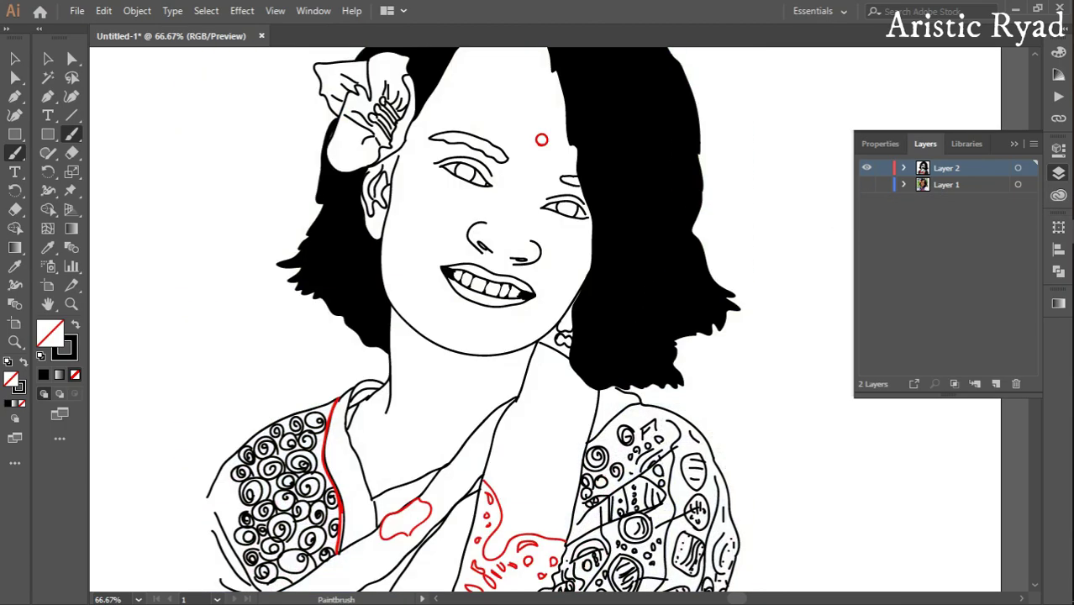
# Fill the bindi circle and the small chest doodle solid red
pyautogui.press('v')
pyautogui.click(543, 140)
pyautogui.click(861, 339)
pyautogui.click(733, 373)
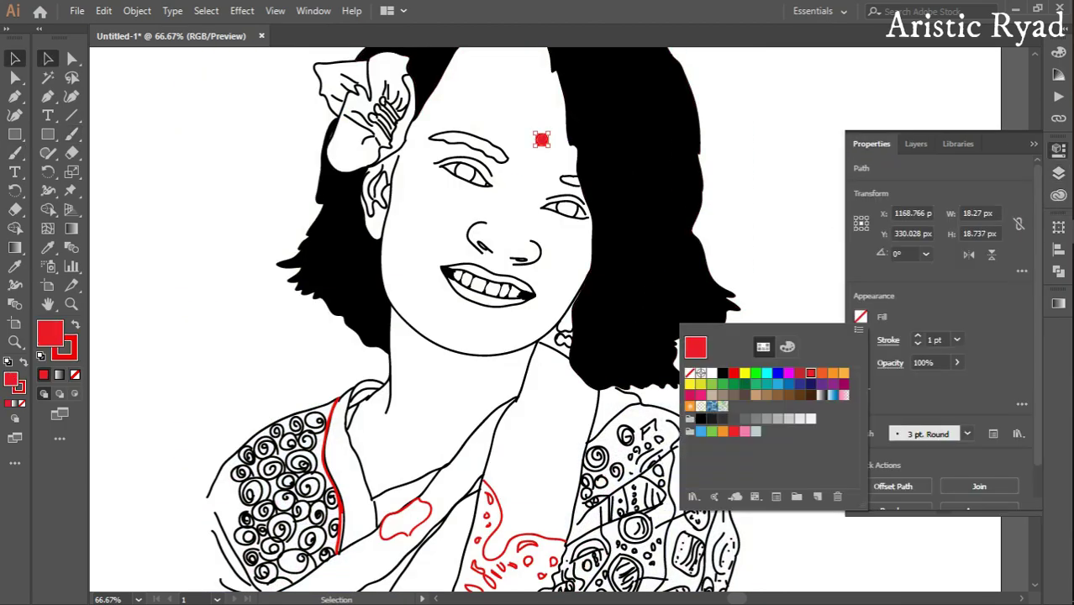
pyautogui.click(402, 532)
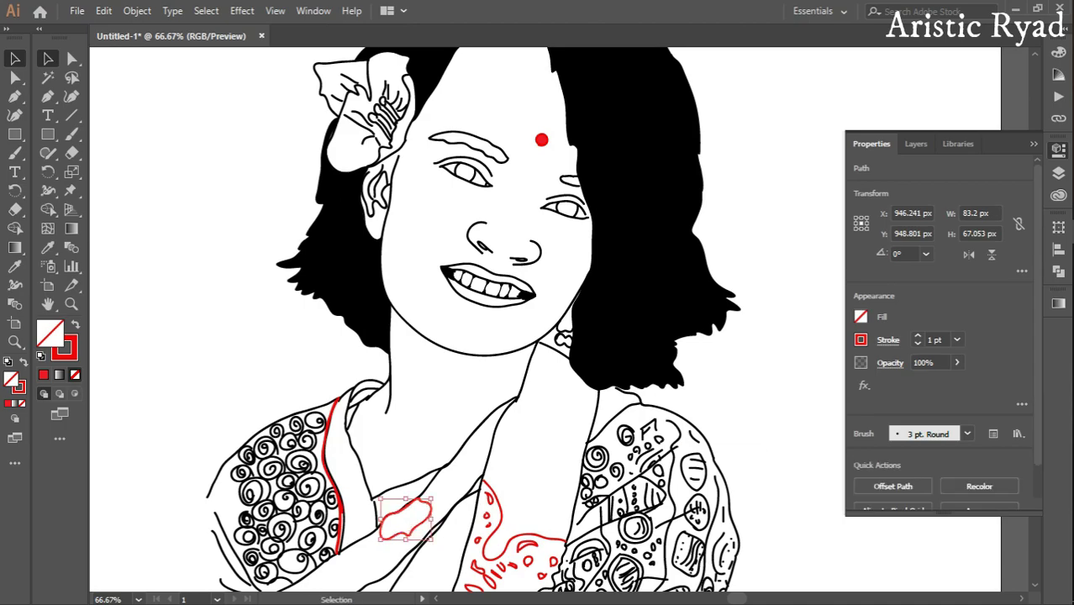
pyautogui.click(861, 316)
pyautogui.click(733, 360)
pyautogui.click(756, 378)
# Trace a red outline down the left edge and along the bottom of the chest pattern
pyautogui.moveTo(757, 379); pyautogui.dragTo(714, 227)
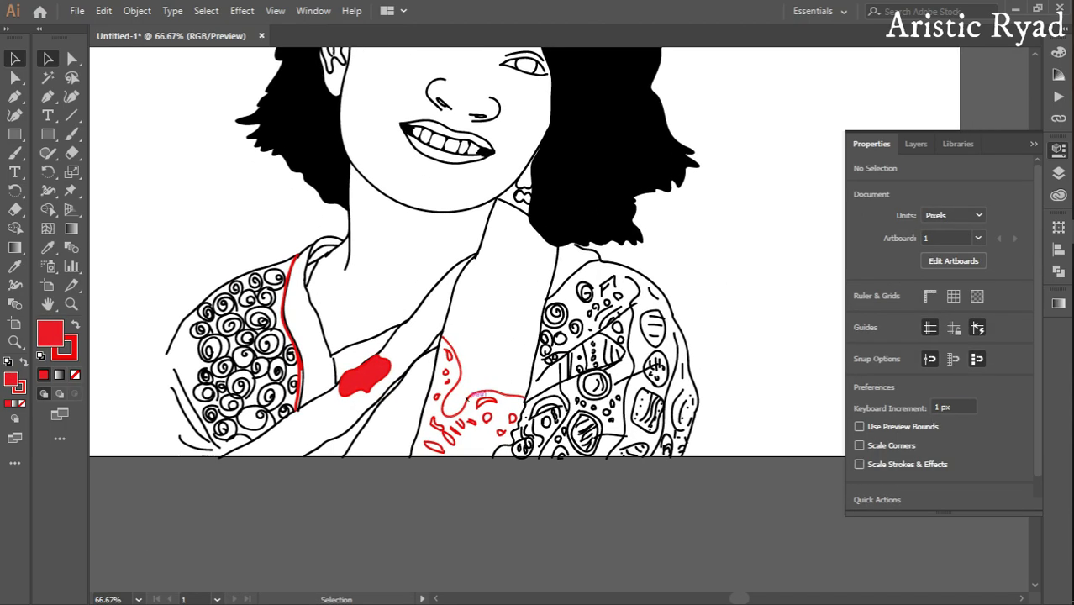
pyautogui.click(450, 361)
pyautogui.keyDown('shift'); pyautogui.click(470, 277); pyautogui.keyUp('shift')
pyautogui.hotkey('ctrl', '=')
pyautogui.hotkey('ctrl', '=')
pyautogui.press('b')
pyautogui.moveTo(388, 436); pyautogui.dragTo(481, 277)
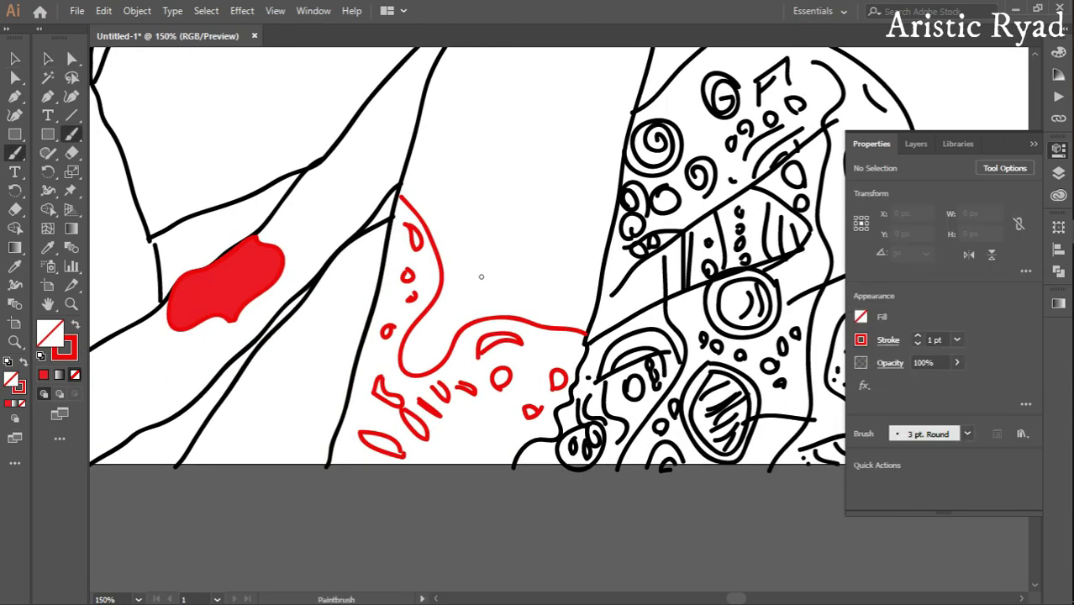
pyautogui.moveTo(400, 197); pyautogui.dragTo(329, 462)
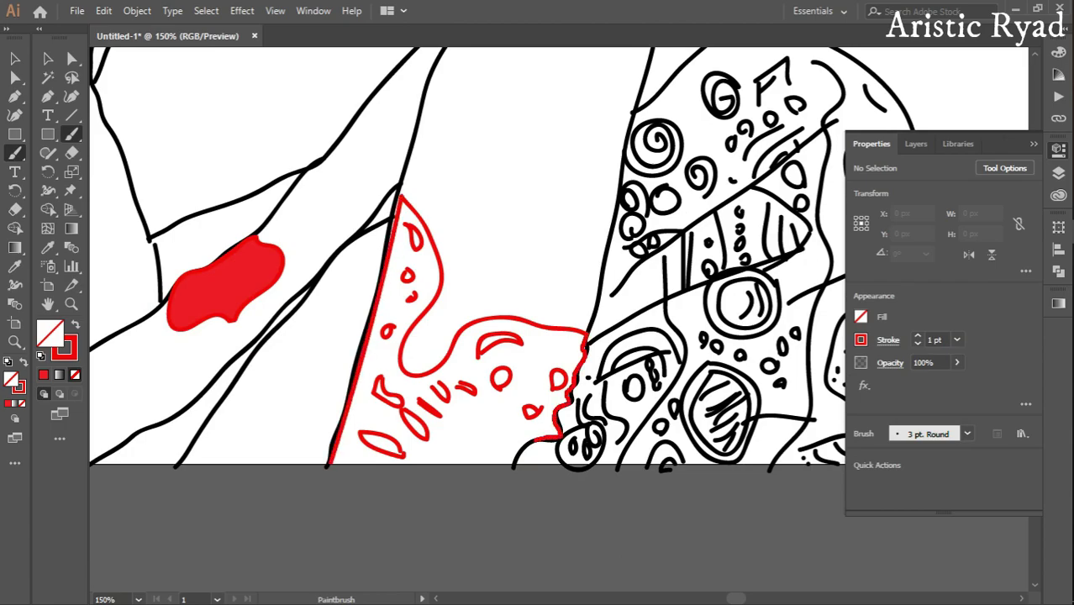
pyautogui.moveTo(536, 438); pyautogui.dragTo(337, 464)
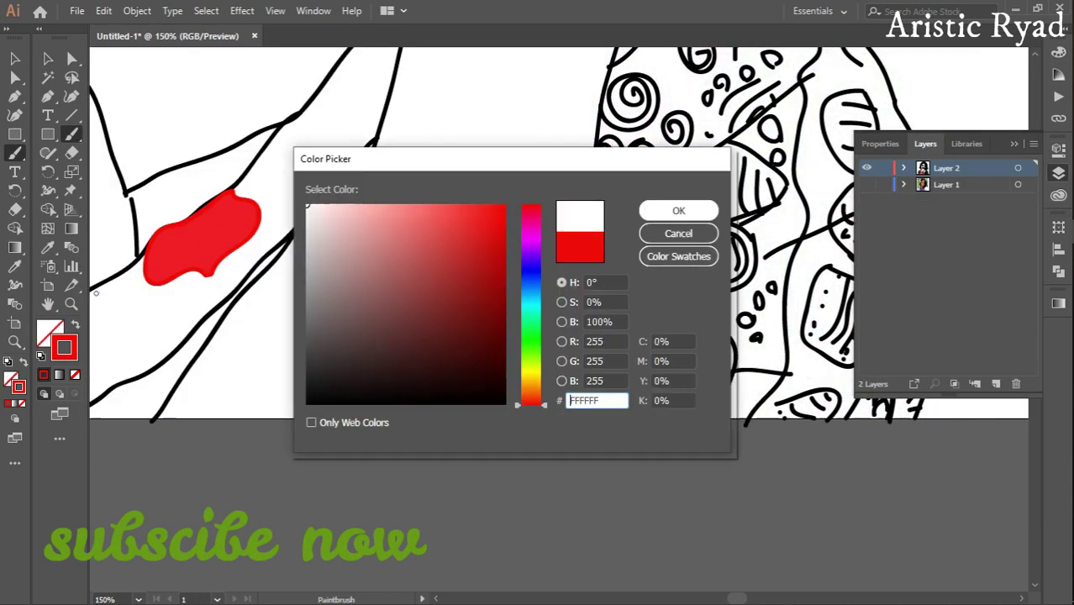
# Paint white wavy lines and arcs across the large red sari shape
pyautogui.moveTo(389, 203)
pyautogui.mouseDown()
pyautogui.moveTo(399, 223)
pyautogui.moveTo(373, 259)
pyautogui.mouseUp()
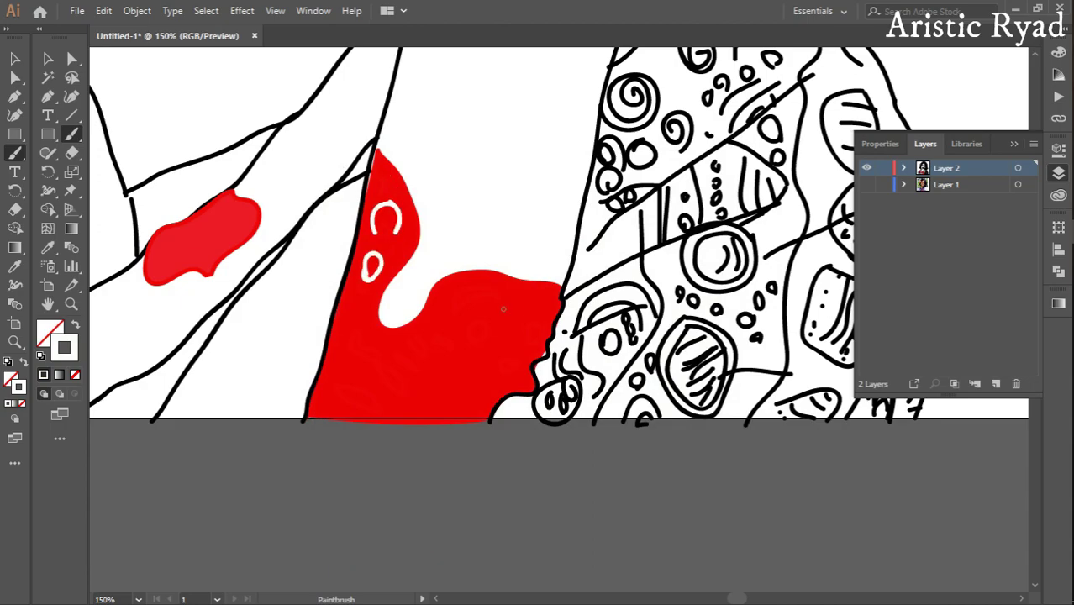
pyautogui.moveTo(517, 324)
pyautogui.mouseDown()
pyautogui.moveTo(543, 330)
pyautogui.moveTo(533, 361)
pyautogui.mouseUp()
pyautogui.moveTo(509, 375); pyautogui.dragTo(533, 380)
pyautogui.moveTo(353, 361); pyautogui.dragTo(477, 327)
pyautogui.moveTo(354, 382); pyautogui.dragTo(475, 351)
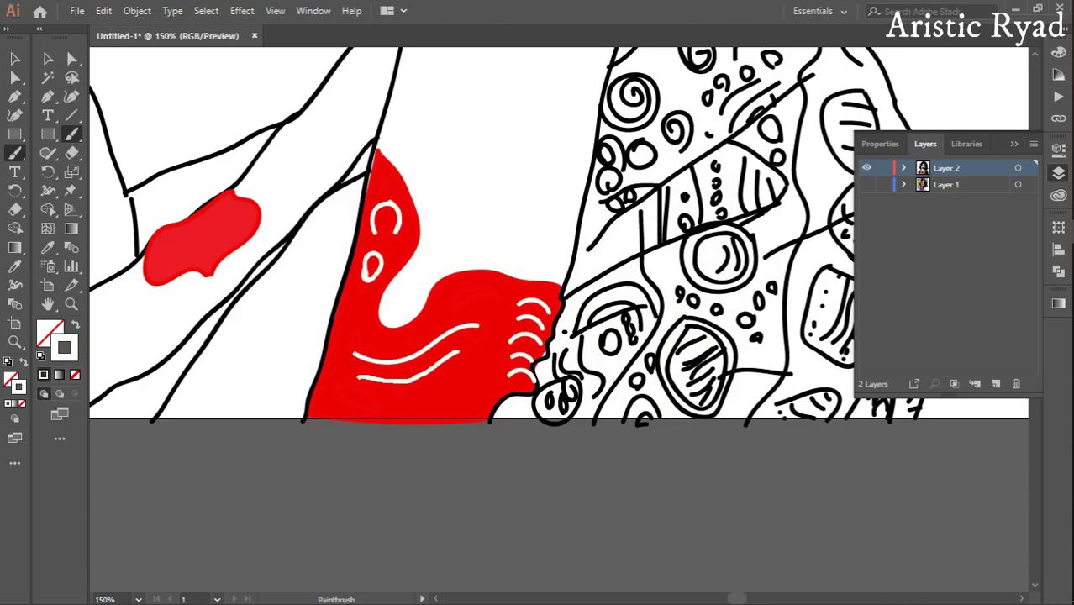
pyautogui.moveTo(350, 412)
pyautogui.mouseDown()
pyautogui.moveTo(469, 383)
pyautogui.moveTo(614, 470)
pyautogui.mouseUp()
# Add white squiggles, a diagonal line and a small curl inside the small red blob
pyautogui.moveTo(370, 286)
pyautogui.mouseDown()
pyautogui.moveTo(355, 338)
pyautogui.moveTo(341, 343)
pyautogui.mouseUp()
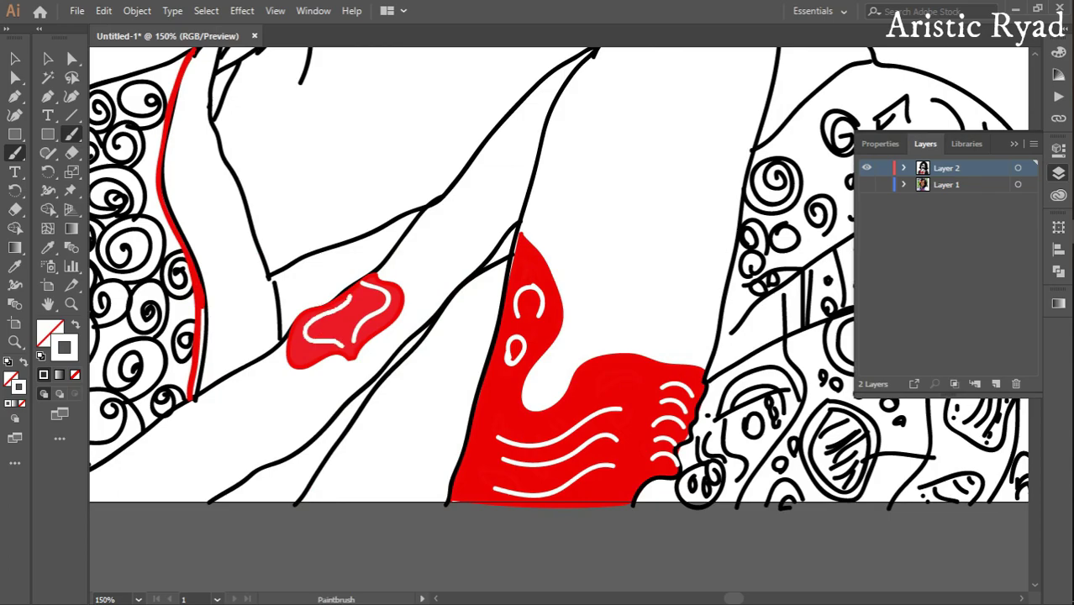
pyautogui.moveTo(358, 295); pyautogui.dragTo(345, 338)
pyautogui.moveTo(341, 311); pyautogui.dragTo(349, 318)
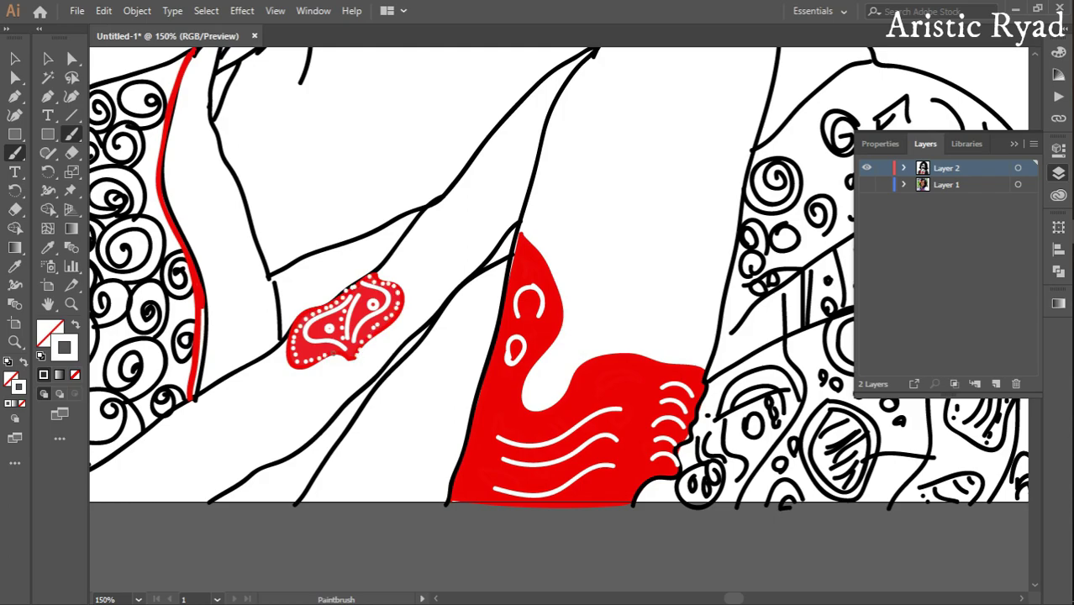
pyautogui.click(881, 144)
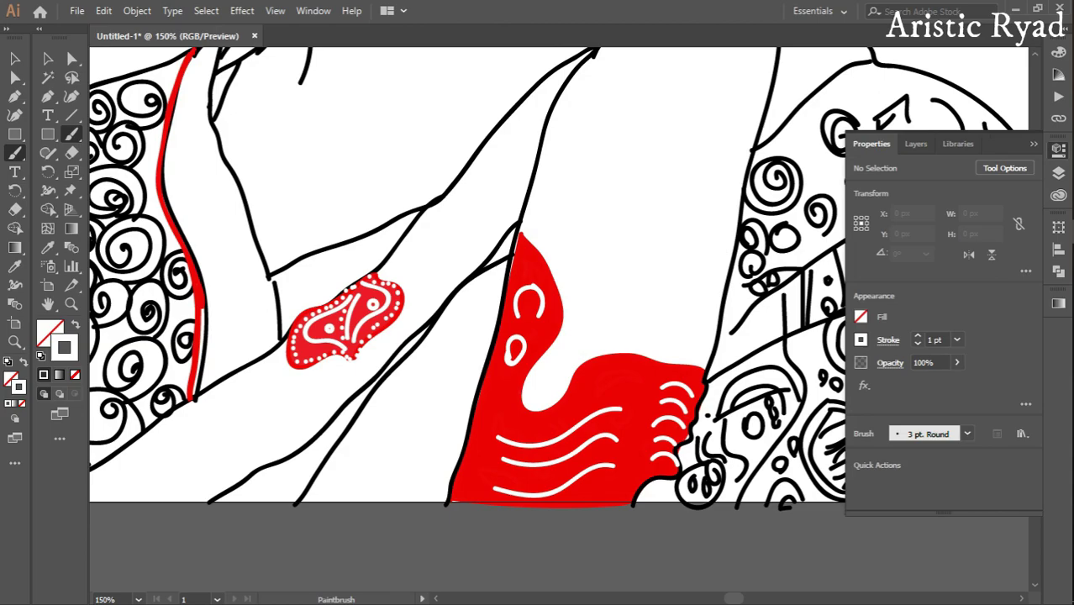
# Dot five white spots down the red edge and add a white curve near its top
pyautogui.click(493, 375)
pyautogui.click(480, 418)
pyautogui.click(475, 438)
pyautogui.click(470, 459)
pyautogui.click(466, 480)
pyautogui.moveTo(584, 398); pyautogui.dragTo(632, 370)
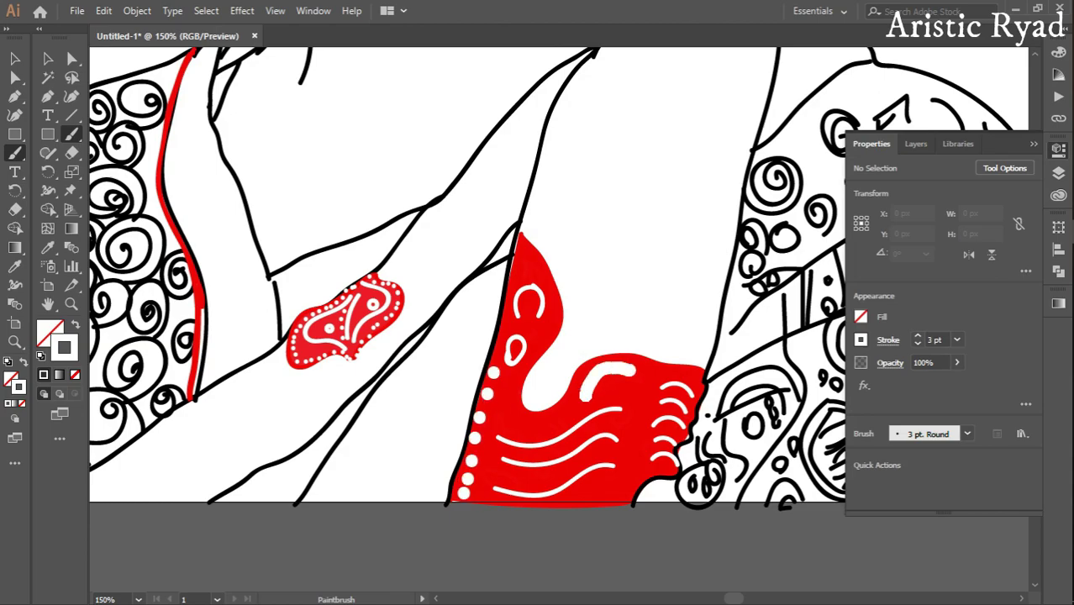
pyautogui.hotkey('ctrl', '-')
pyautogui.hotkey('ctrl', '-')
pyautogui.scroll(5, 555, 320)
pyautogui.scroll(3, 555, 320)
# Switch the stroke to black and paint over the left and right pupils
pyautogui.doubleClick(65, 346)
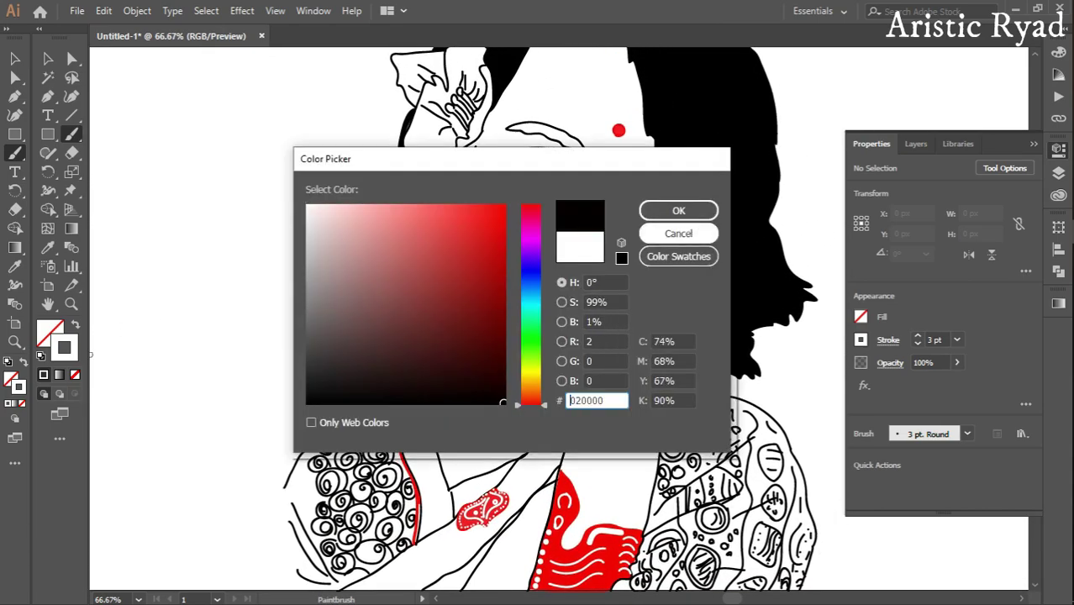
pyautogui.press('Return')
pyautogui.hotkey('ctrl', '+')
pyautogui.hotkey('ctrl', '+')
pyautogui.hotkey('ctrl', '+')
pyautogui.scroll(5, 471, 319)
pyautogui.moveTo(448, 250)
pyautogui.mouseDown()
pyautogui.moveTo(454, 270)
pyautogui.moveTo(481, 270)
pyautogui.moveTo(476, 281)
pyautogui.mouseUp()
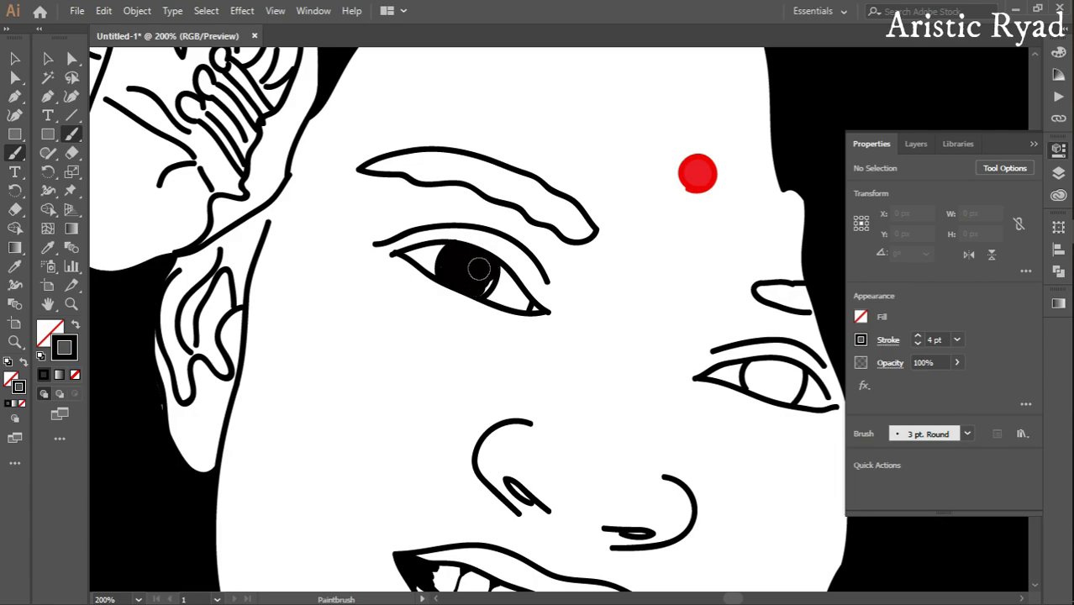
pyautogui.moveTo(749, 370)
pyautogui.mouseDown()
pyautogui.moveTo(790, 370)
pyautogui.moveTo(783, 389)
pyautogui.mouseUp()
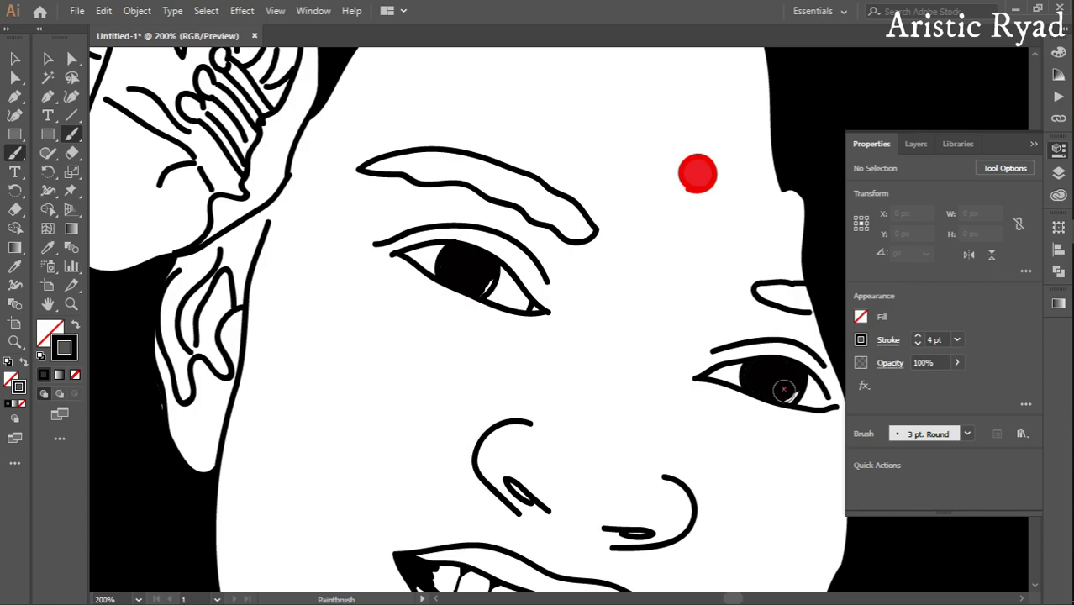
# Select the curls on the left sleeve and change their stroke to red
pyautogui.hotkey('ctrl', '-')
pyautogui.hotkey('ctrl', '-')
pyautogui.hotkey('ctrl', '-')
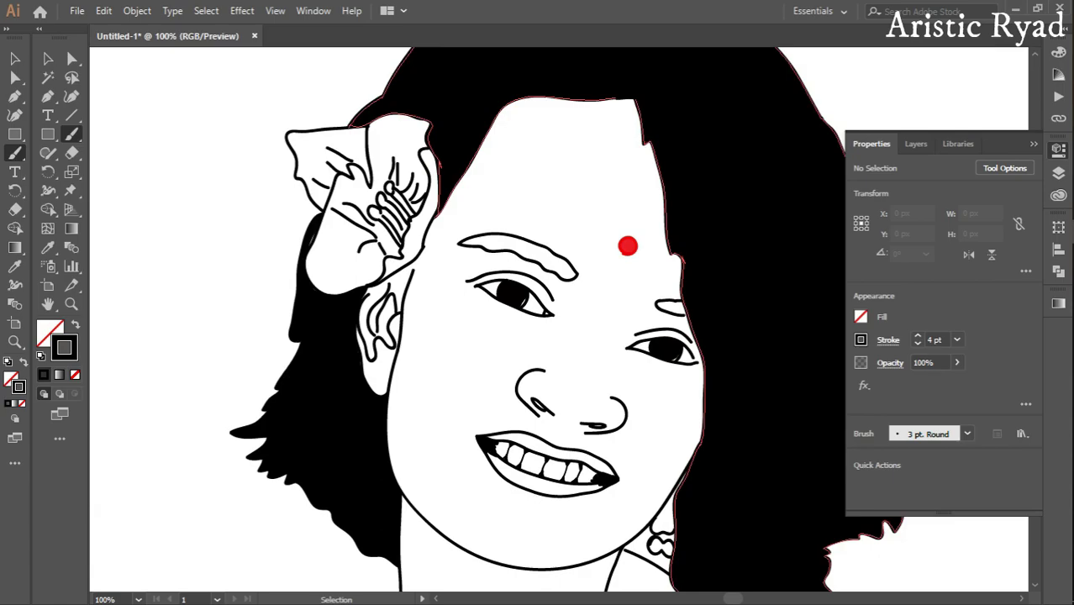
pyautogui.scroll(-2, 726, 280)
pyautogui.scroll(-3, 727, 280)
pyautogui.scroll(2, 726, 280)
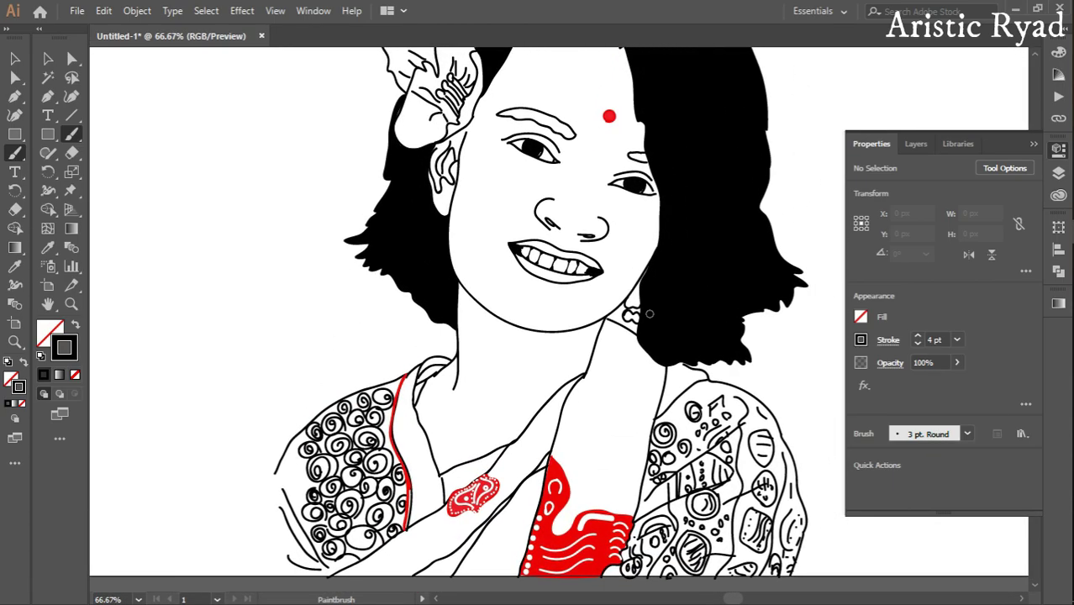
pyautogui.press('v')
pyautogui.scroll(3, 287, 437)
pyautogui.moveTo(284, 211)
pyautogui.mouseDown()
pyautogui.moveTo(564, 475)
pyautogui.moveTo(606, 487)
pyautogui.mouseUp()
pyautogui.keyDown('shift'); pyautogui.click(253, 387); pyautogui.keyUp('shift')
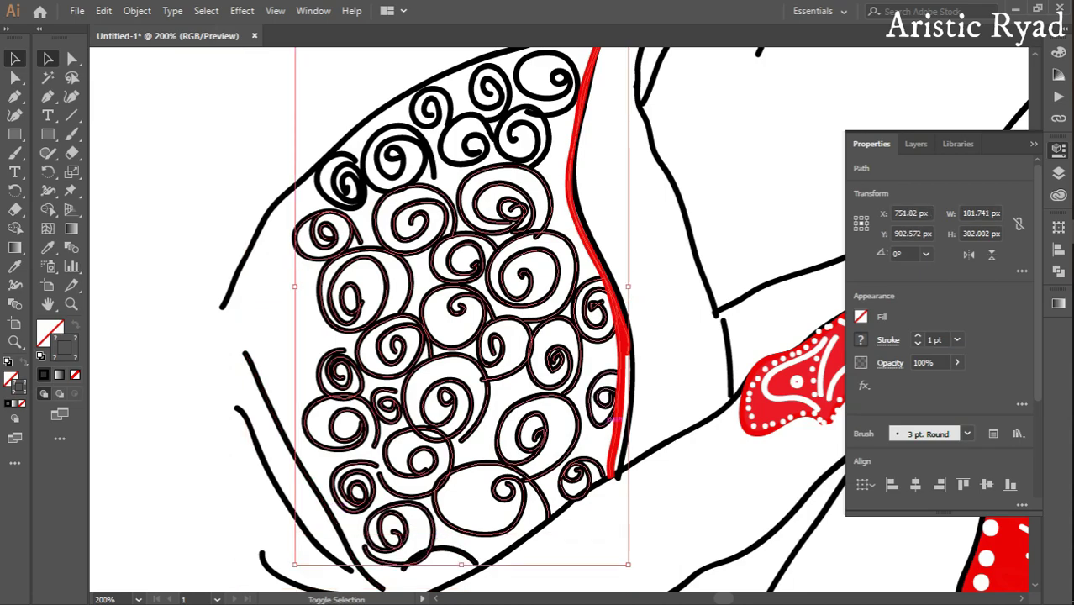
pyautogui.keyDown('shift'); pyautogui.click(471, 557); pyautogui.keyUp('shift')
pyautogui.moveTo(459, 200); pyautogui.dragTo(547, 165)
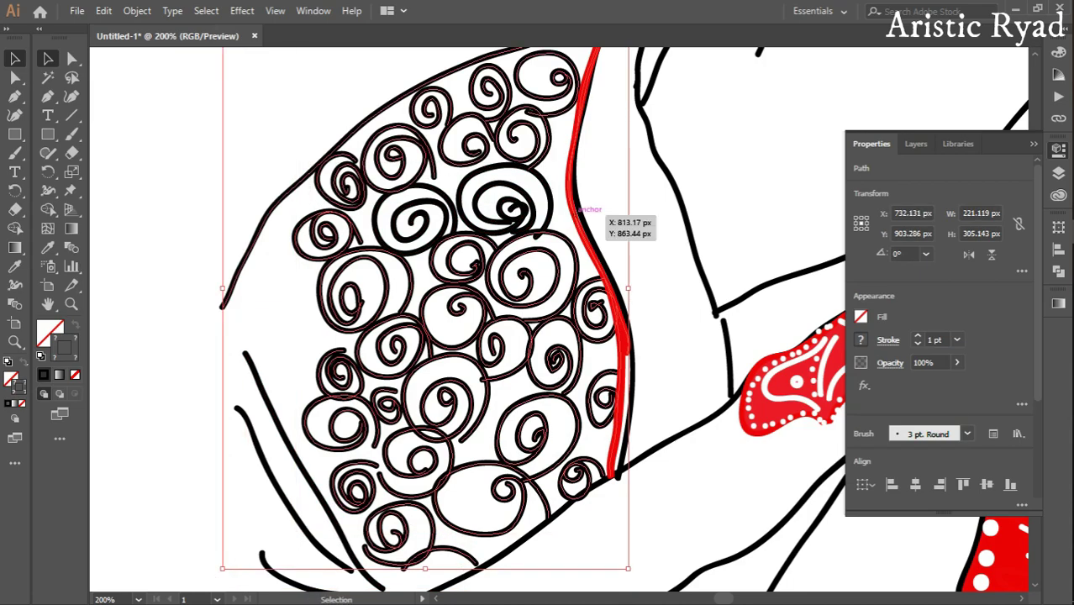
pyautogui.scroll(3, 612, 220)
pyautogui.keyDown('shift'); pyautogui.click(522, 316); pyautogui.keyUp('shift')
pyautogui.keyDown('shift'); pyautogui.click(284, 336); pyautogui.keyUp('shift')
pyautogui.hotkey('ctrl', '-')
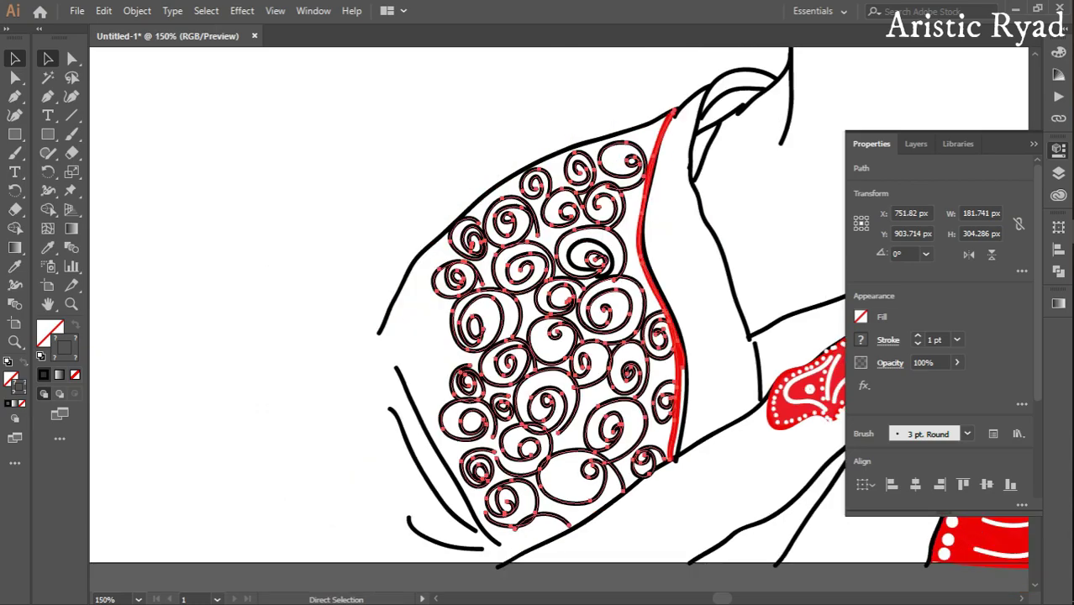
pyautogui.click(861, 339)
pyautogui.click(734, 395)
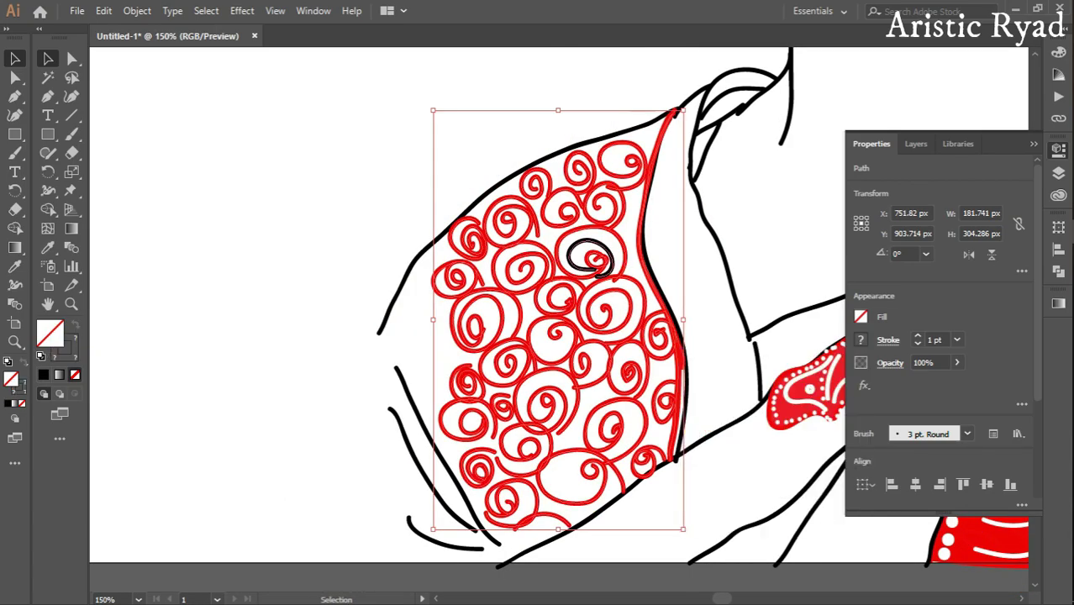
pyautogui.hotkey('ctrl', 'shift', 'a')
# Select the curls, marks, hatched oval and small circle on the right sleeve
pyautogui.hotkey('ctrl', '-')
pyautogui.hotkey('ctrl', '-')
pyautogui.moveTo(336, 252); pyautogui.dragTo(454, 306)
pyautogui.hotkey('ctrl', '+')
pyautogui.hotkey('ctrl', '+')
pyautogui.hotkey('ctrl', '+')
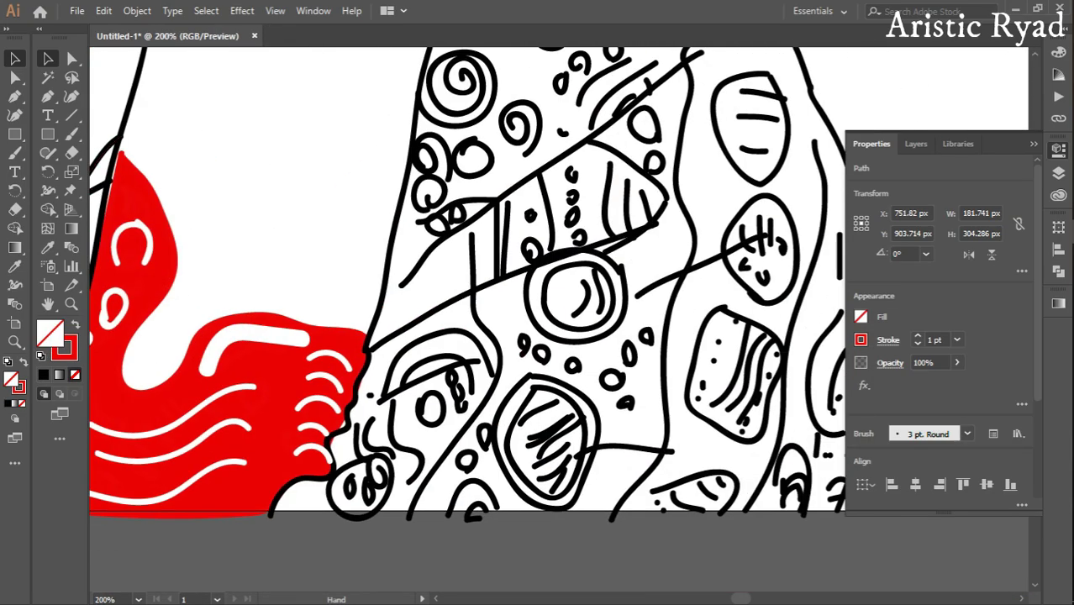
pyautogui.click(417, 176)
pyautogui.keyDown('shift'); pyautogui.click(429, 252); pyautogui.keyUp('shift')
pyautogui.keyDown('shift'); pyautogui.click(386, 290); pyautogui.keyUp('shift')
pyautogui.keyDown('shift'); pyautogui.click(504, 113); pyautogui.keyUp('shift')
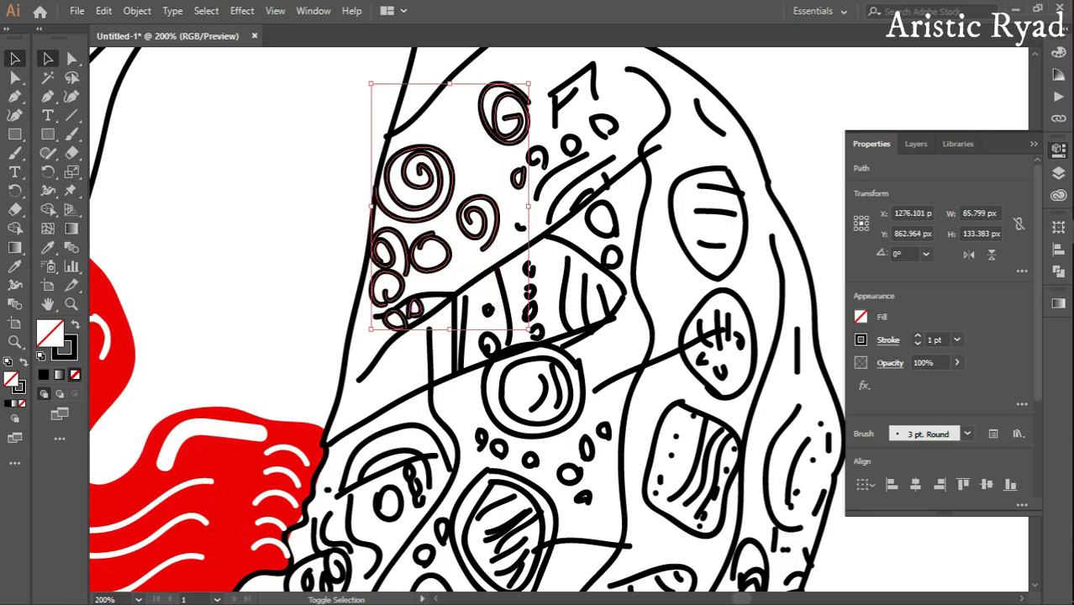
pyautogui.keyDown('shift'); pyautogui.click(538, 159); pyautogui.keyUp('shift')
pyautogui.keyDown('shift'); pyautogui.click(584, 94); pyautogui.keyUp('shift')
pyautogui.scroll(-3, 567, 404)
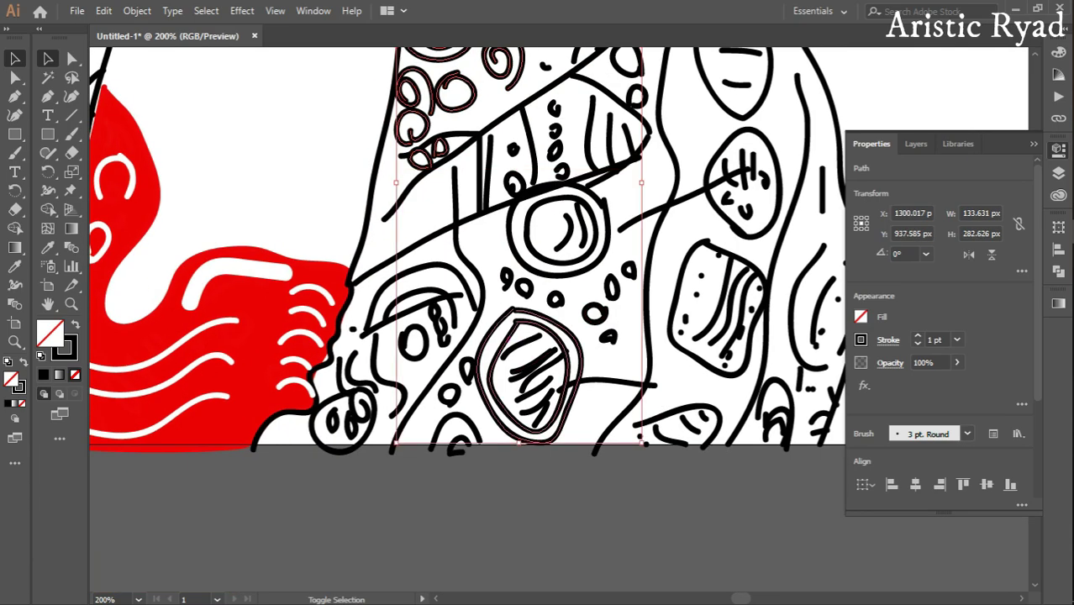
pyautogui.keyDown('shift'); pyautogui.click(534, 383); pyautogui.keyUp('shift')
pyautogui.keyDown('shift'); pyautogui.click(383, 290); pyautogui.keyUp('shift')
pyautogui.keyDown('shift'); pyautogui.click(320, 417); pyautogui.keyUp('shift')
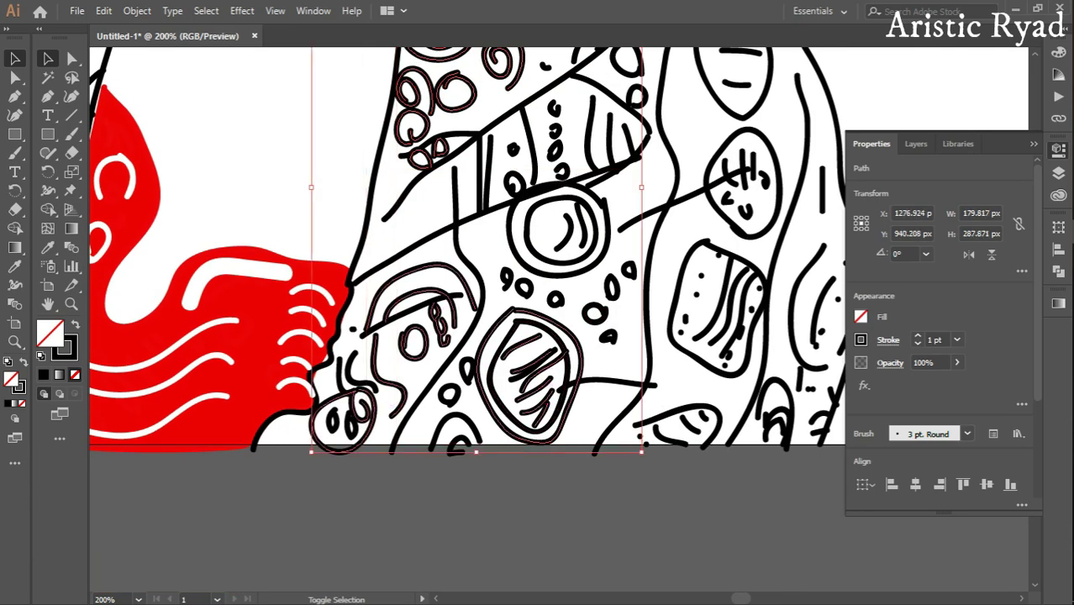
pyautogui.hscroll(5, 471, 253)
pyautogui.scroll(4, 471, 252)
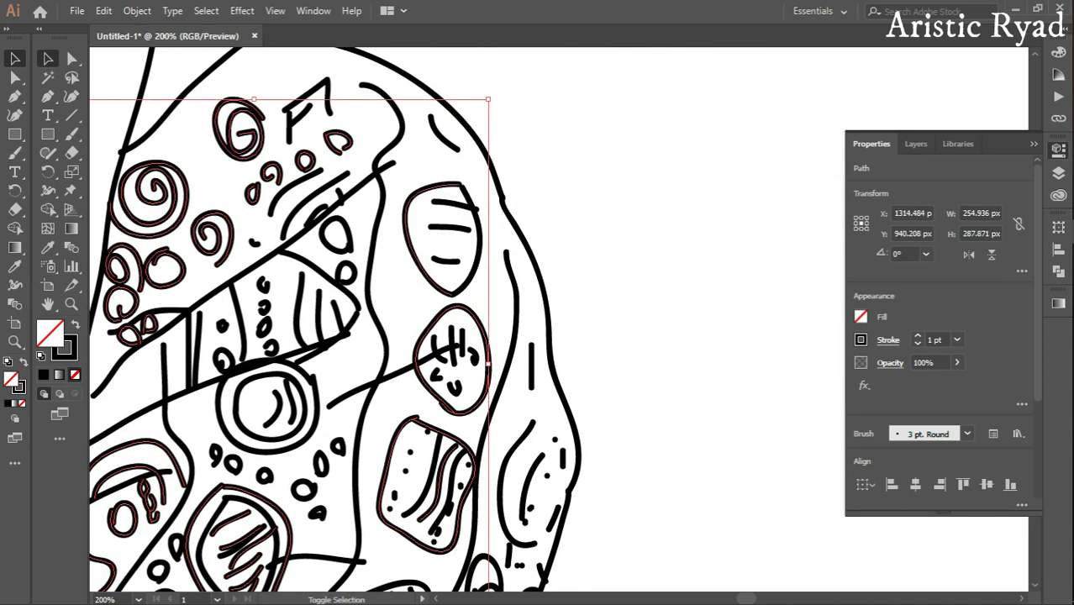
pyautogui.doubleClick(445, 260)
pyautogui.press('Escape')
pyautogui.hscroll(-5, 471, 319)
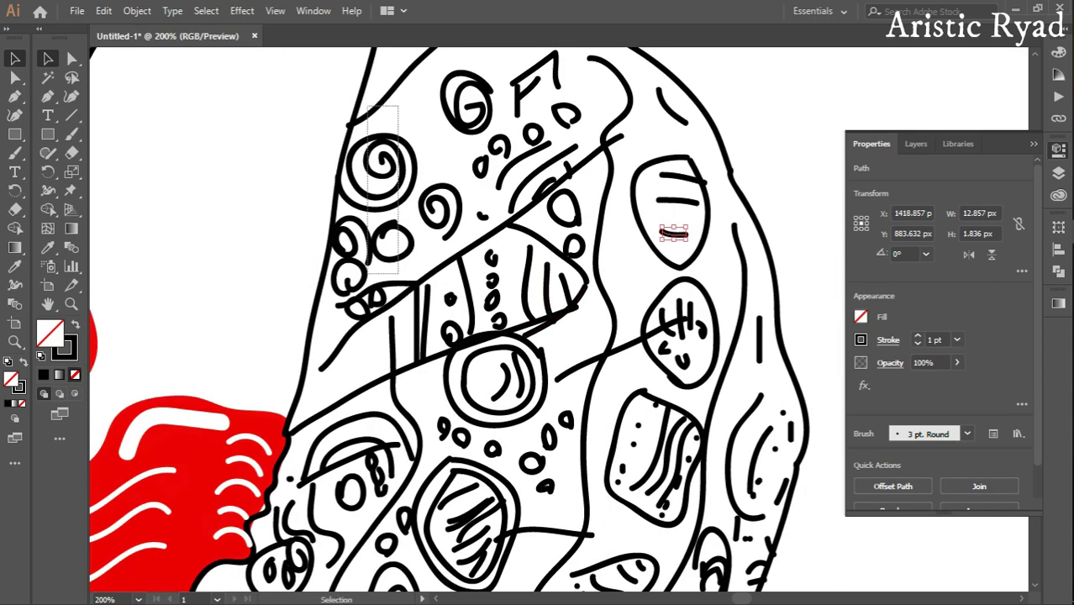
# Extend the right-sleeve selection with the swirl group, G and F marks, circle and lower oval
pyautogui.click(383, 244)
pyautogui.keyDown('shift'); pyautogui.click(454, 90); pyautogui.keyUp('shift')
pyautogui.keyDown('shift'); pyautogui.click(519, 99); pyautogui.keyUp('shift')
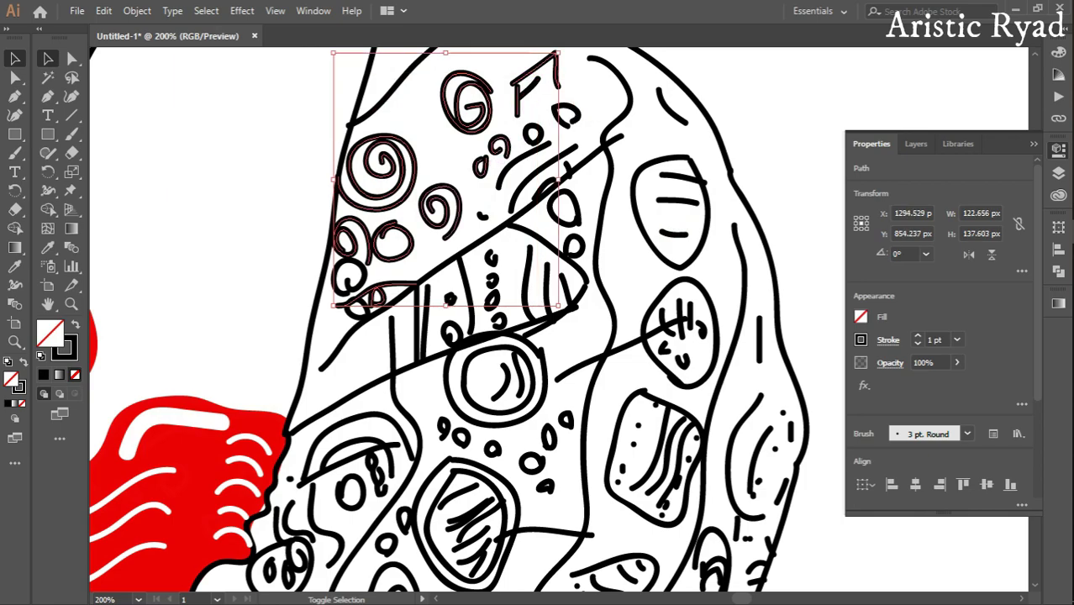
pyautogui.keyDown('shift'); pyautogui.click(570, 114); pyautogui.keyUp('shift')
pyautogui.keyDown('shift'); pyautogui.click(538, 277); pyautogui.keyUp('shift')
pyautogui.scroll(-3, 470, 319)
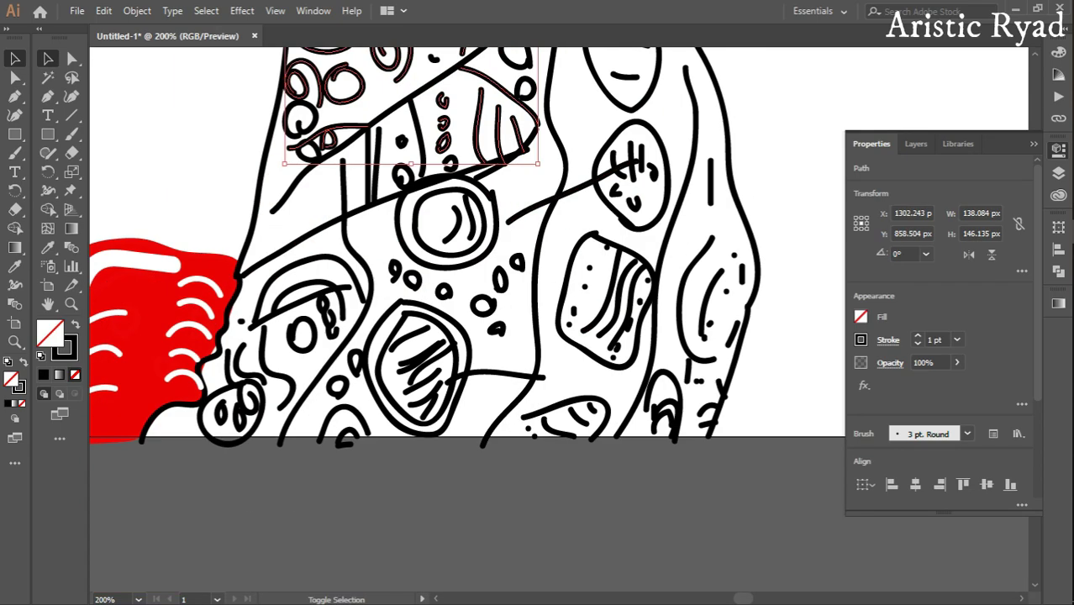
pyautogui.keyDown('shift'); pyautogui.click(440, 183); pyautogui.keyUp('shift')
pyautogui.scroll(-2, 471, 320)
pyautogui.keyDown('shift'); pyautogui.click(429, 295); pyautogui.keyUp('shift')
pyautogui.scroll(-1, 471, 320)
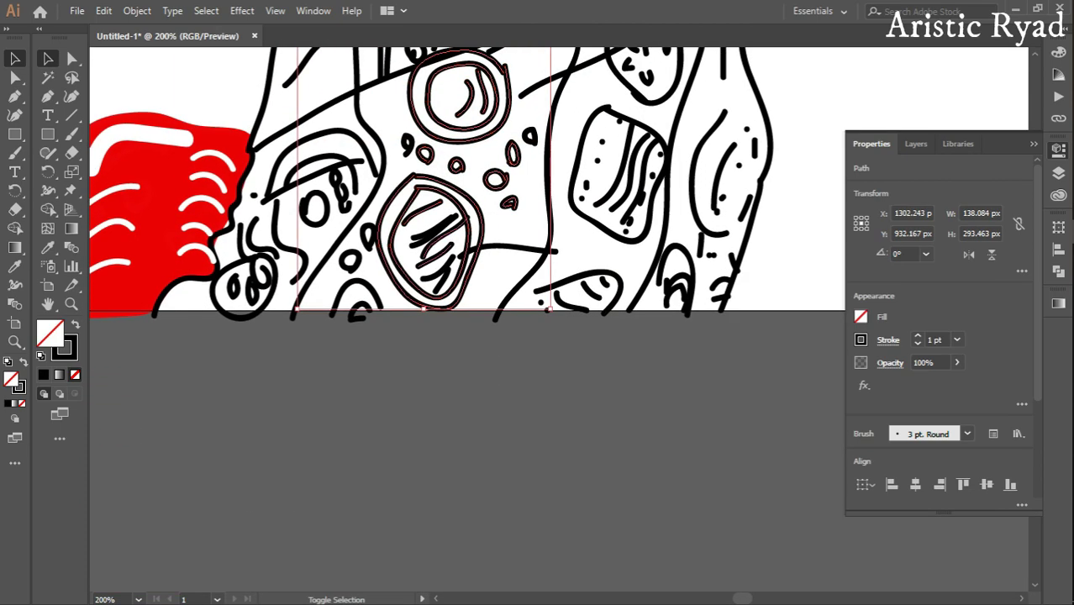
pyautogui.keyDown('shift'); pyautogui.click(278, 159); pyautogui.keyUp('shift')
pyautogui.keyDown('shift'); pyautogui.click(249, 244); pyautogui.keyUp('shift')
# Add the bottom stroke and turn the selected right-sleeve patterns' stroke red
pyautogui.scroll(2, 471, 319)
pyautogui.hscroll(2, 471, 319)
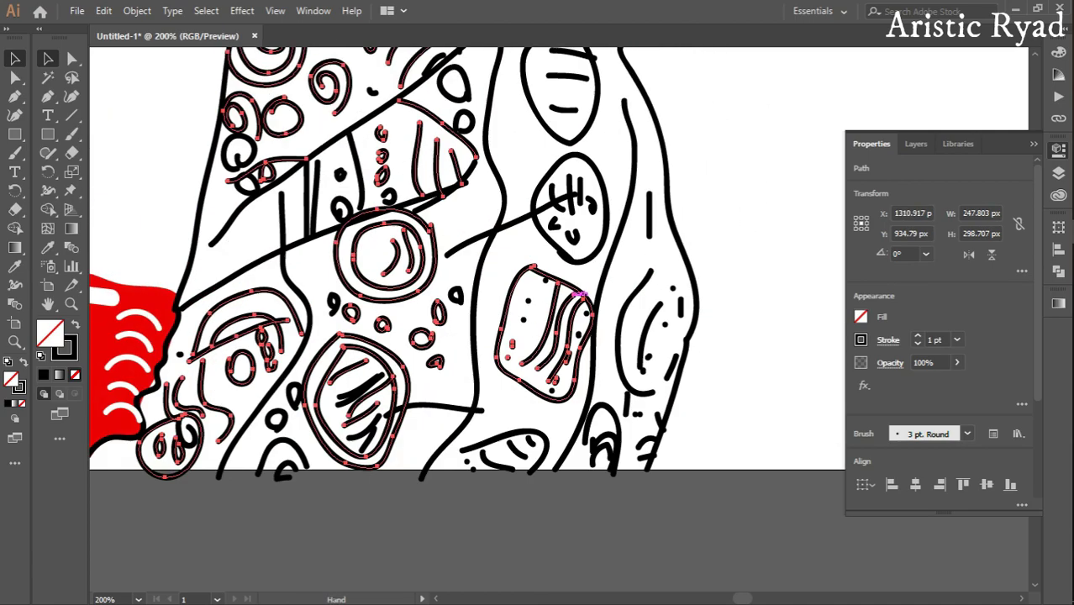
pyautogui.scroll(-1, 471, 319)
pyautogui.keyDown('shift'); pyautogui.click(494, 402); pyautogui.keyUp('shift')
pyautogui.scroll(5, 470, 320)
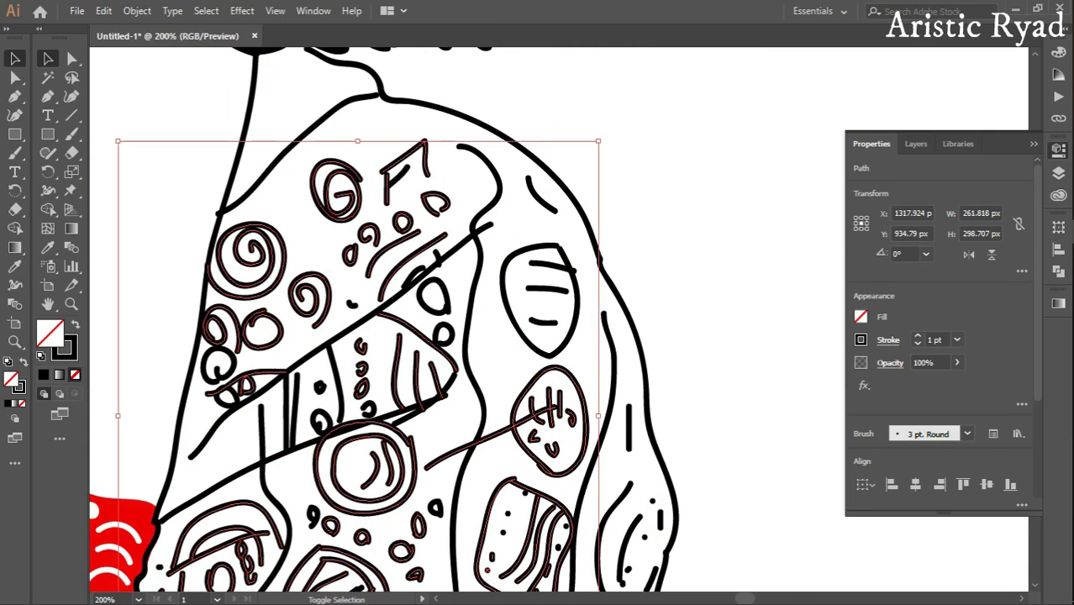
pyautogui.hotkey('ctrl', '-')
pyautogui.click(861, 340)
pyautogui.click(723, 374)
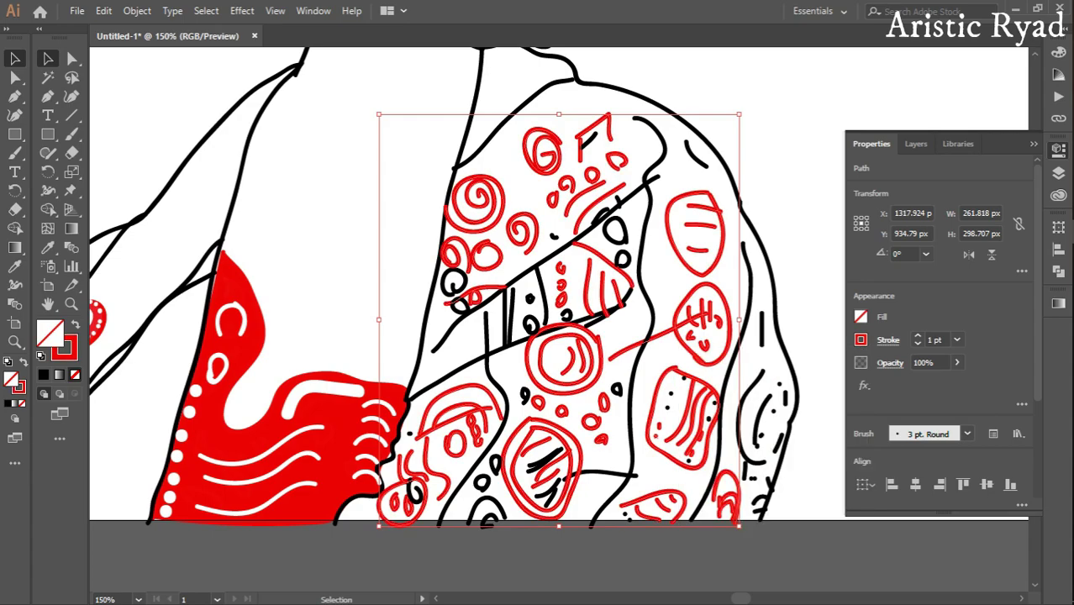
pyautogui.hotkey('ctrl', '-')
pyautogui.hotkey('ctrl', '-')
pyautogui.hotkey('ctrl', 'shift', 'a')
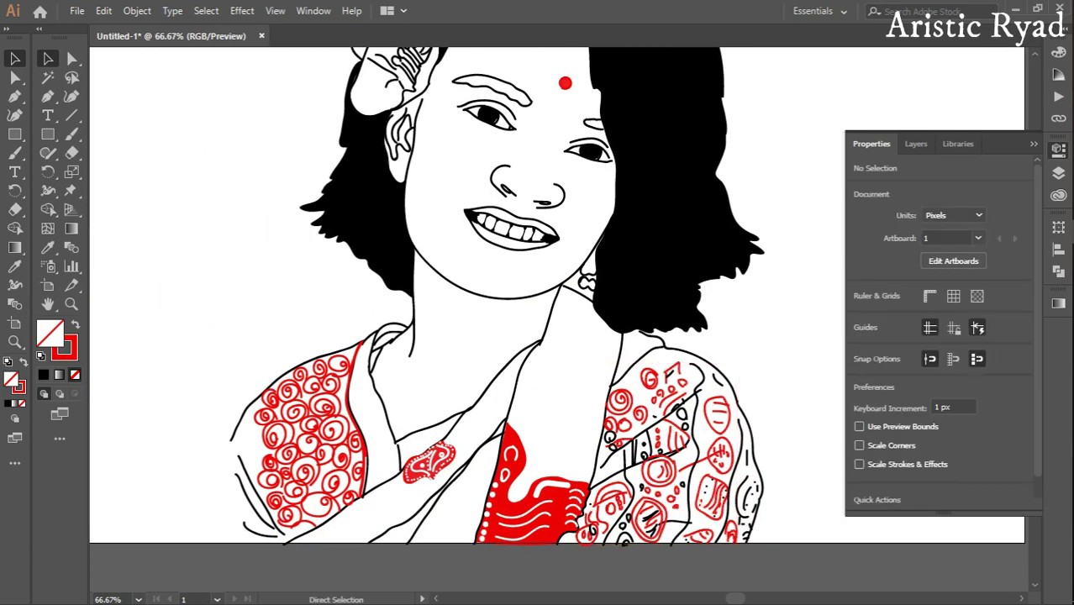
# Fill the sari panel beside the neck blue and send it behind the red pattern
pyautogui.hotkey('ctrl', '+')
pyautogui.hotkey('ctrl', '+')
pyautogui.click(589, 194)
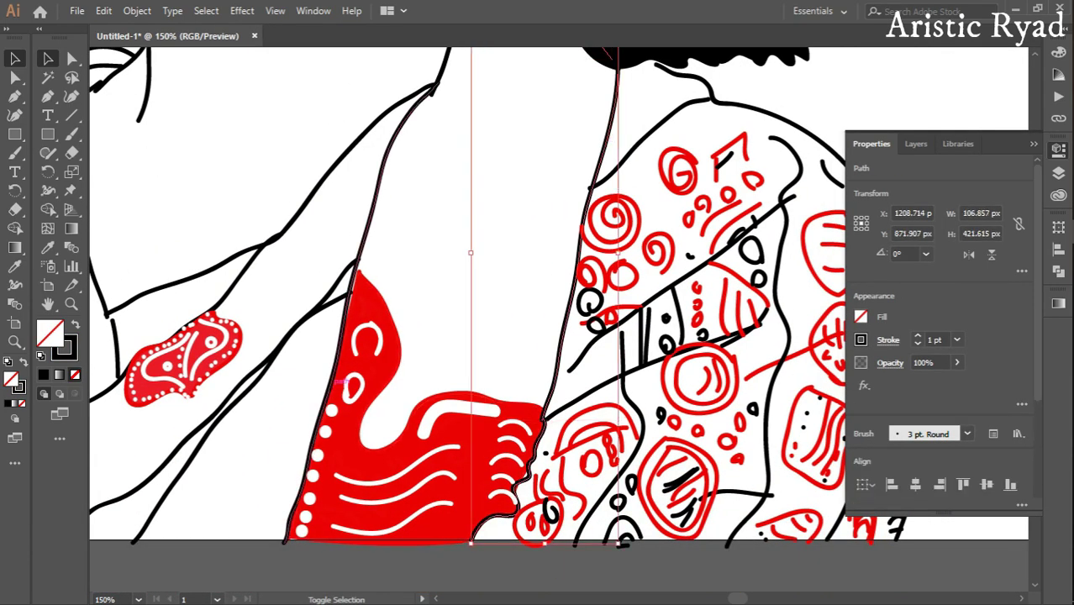
pyautogui.scroll(2, 538, 319)
pyautogui.scroll(-3, 538, 319)
pyautogui.click(388, 144)
pyautogui.scroll(3, 538, 319)
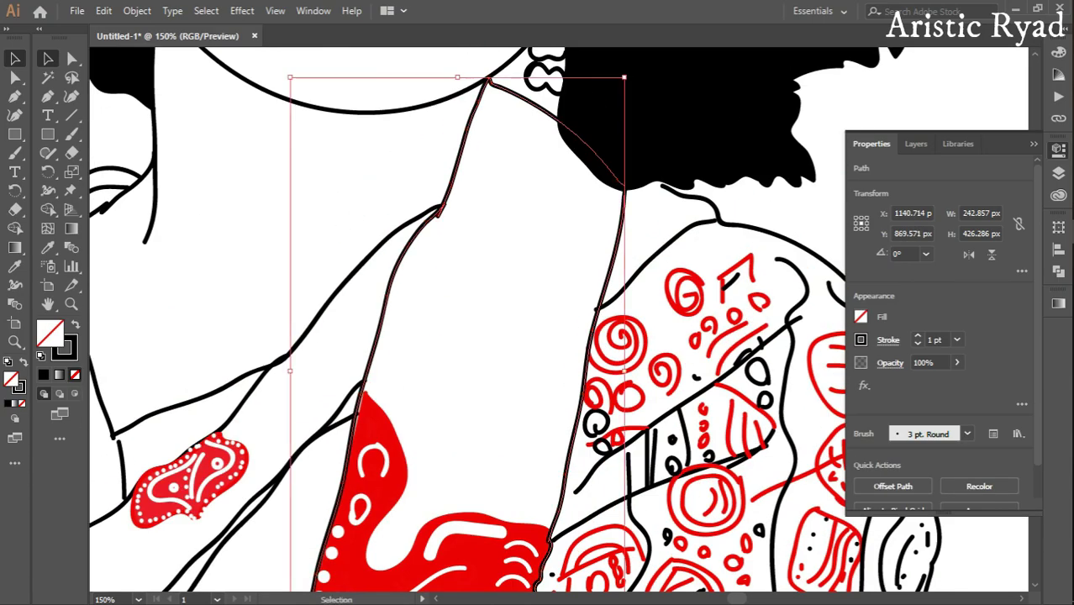
pyautogui.click(861, 316)
pyautogui.click(790, 400)
pyautogui.press('Escape')
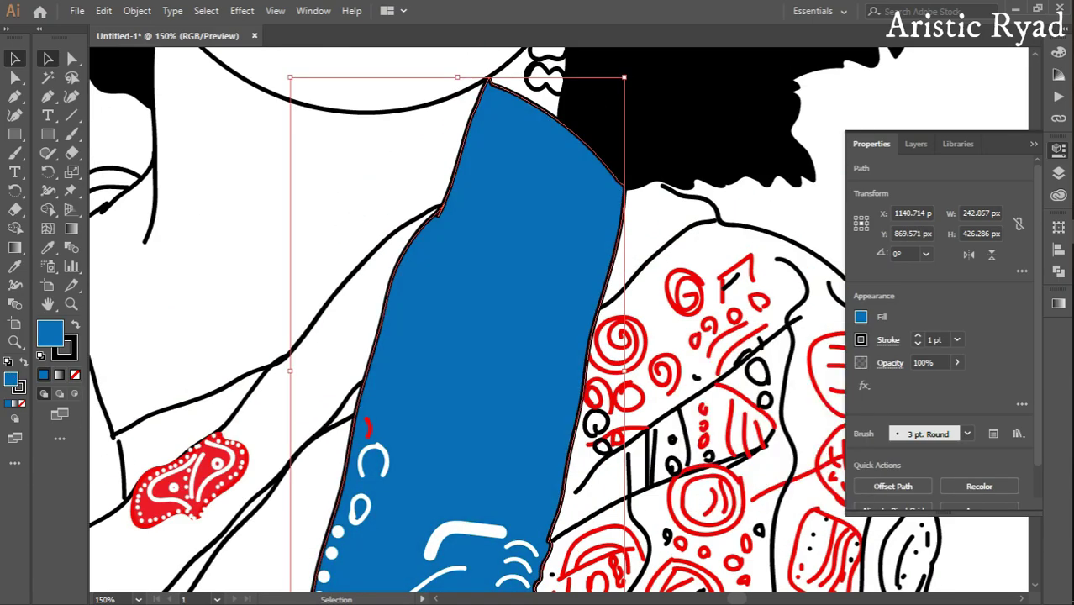
pyautogui.rightClick(531, 277)
pyautogui.click(779, 573)
# Fill the lower sari panel's left and right edges with blue
pyautogui.moveTo(538, 378); pyautogui.dragTo(698, 147)
pyautogui.click(406, 307)
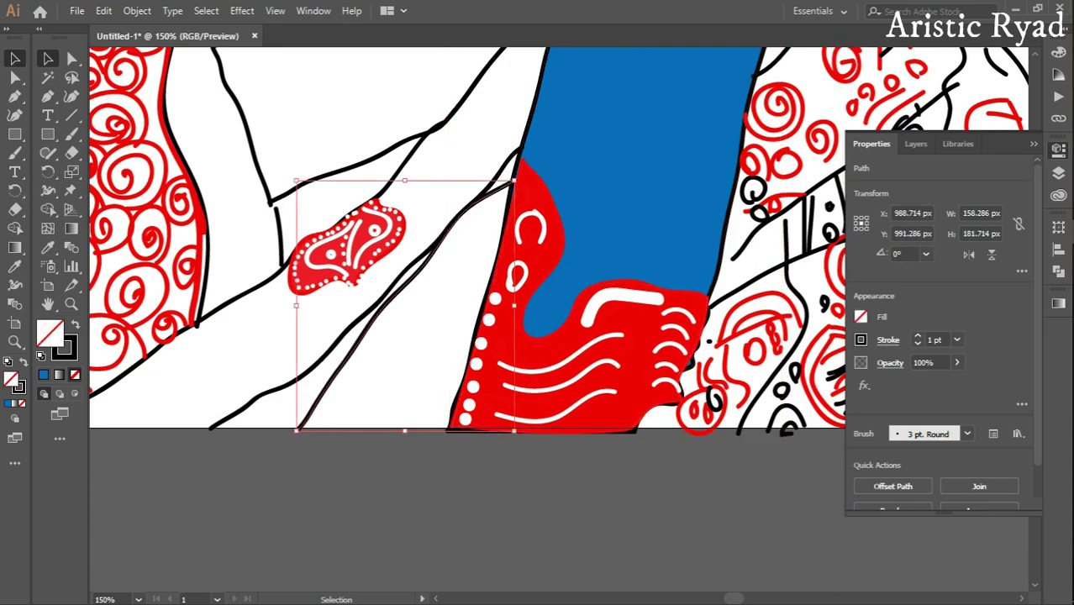
pyautogui.hotkey('ctrl', 'shift', 'a')
pyautogui.press('b')
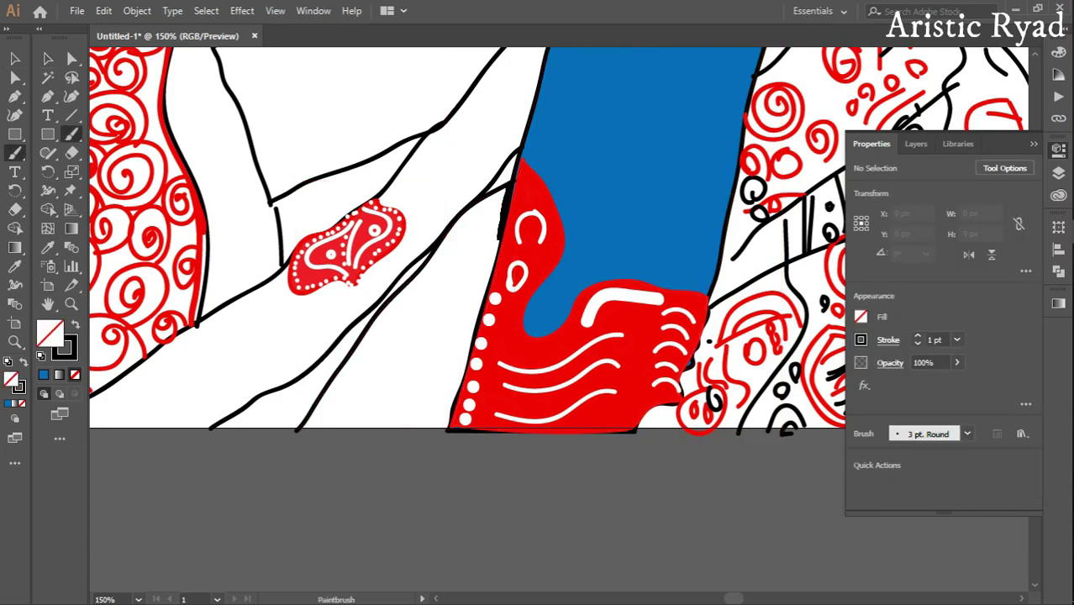
pyautogui.press('v')
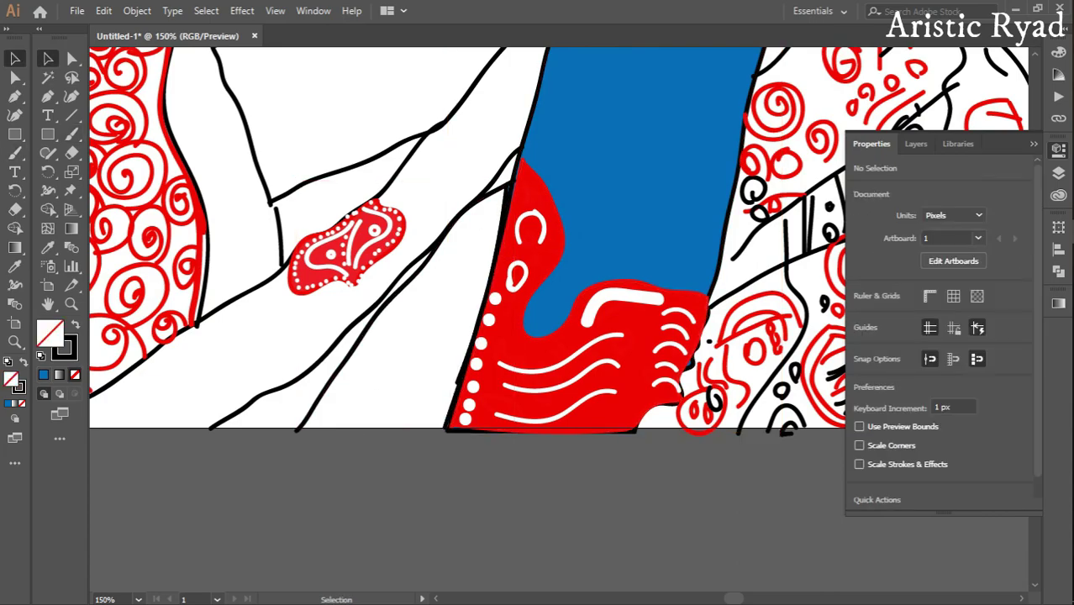
pyautogui.click(456, 380)
pyautogui.keyDown('shift'); pyautogui.click(340, 370); pyautogui.keyUp('shift')
pyautogui.click(861, 316)
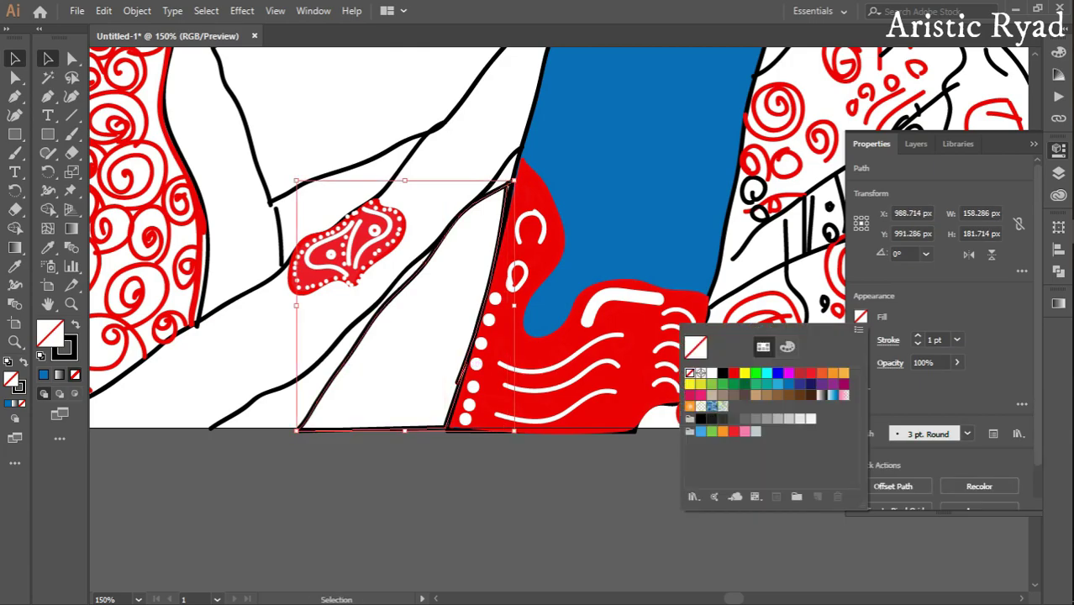
pyautogui.click(777, 373)
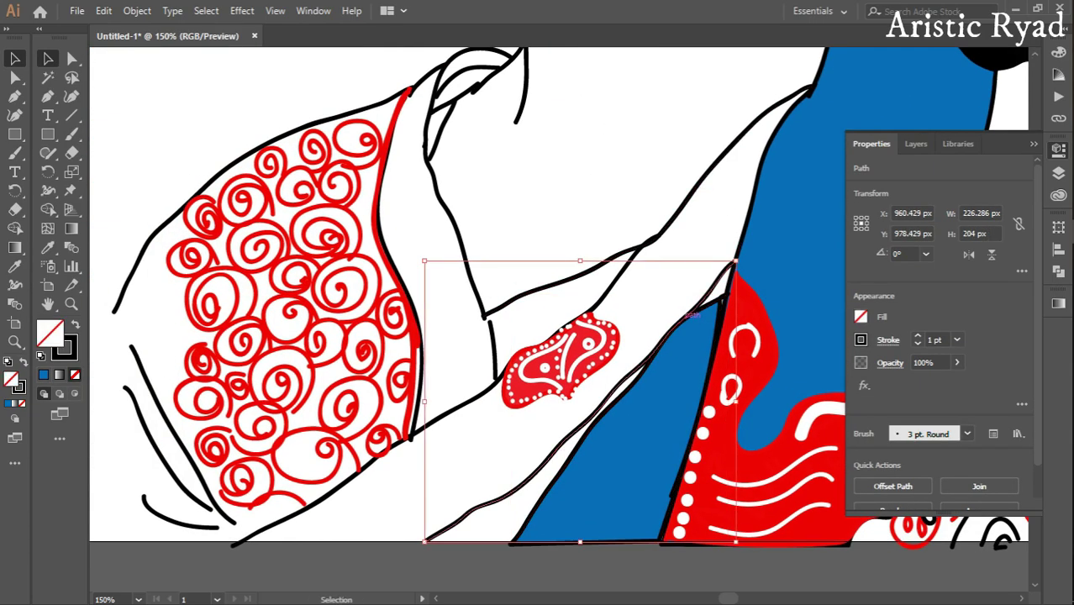
pyautogui.press('b')
pyautogui.hotkey('ctrl', 'shift', 'a')
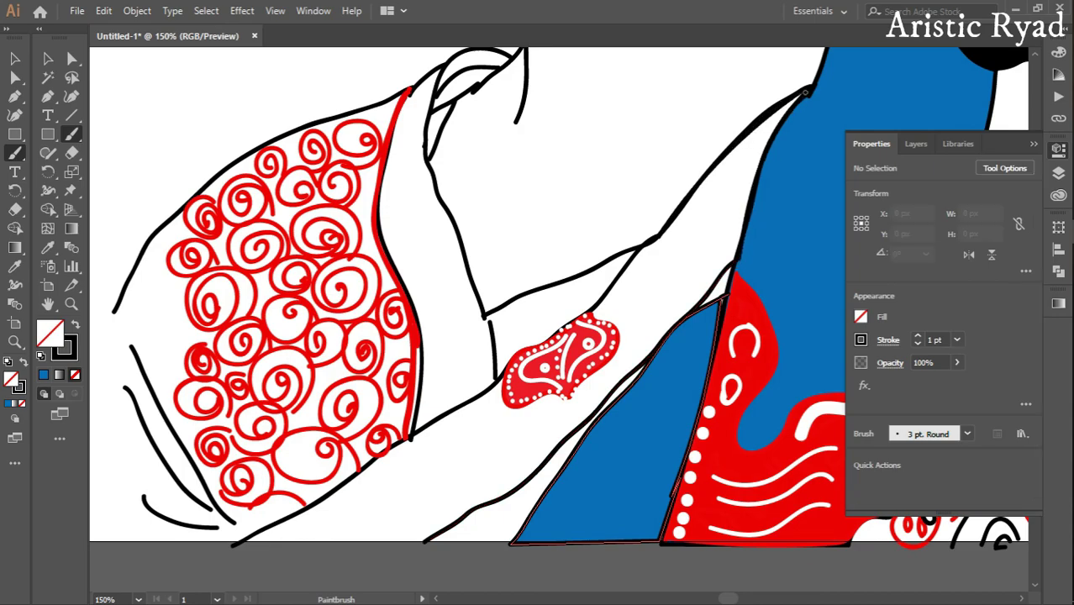
pyautogui.moveTo(633, 259); pyautogui.dragTo(534, 293)
pyautogui.press('v')
pyautogui.click(535, 293)
# Recolour the upper blue sash panel to purple hex 7500BA with Recolor
pyautogui.keyDown('shift'); pyautogui.click(630, 206); pyautogui.keyUp('shift')
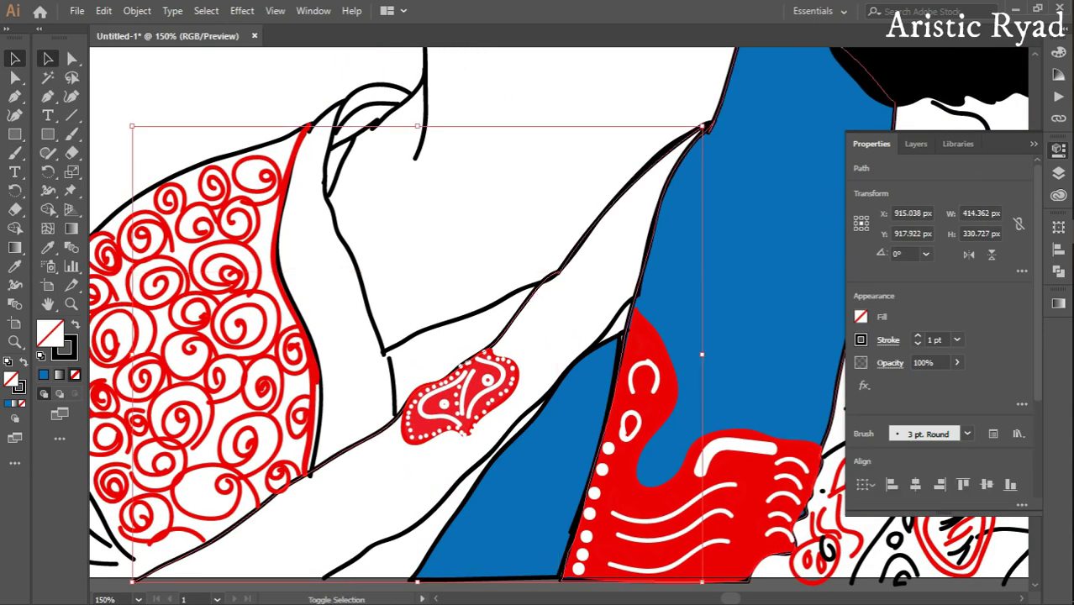
pyautogui.hotkey('ctrl', 'j')
pyautogui.click(861, 316)
pyautogui.click(698, 395)
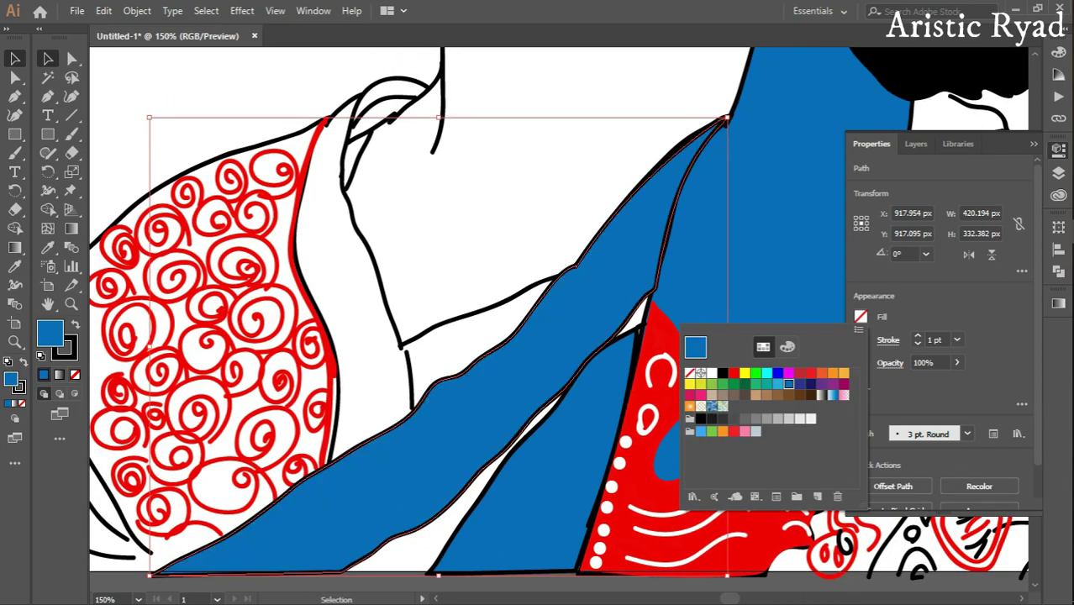
pyautogui.rightClick(583, 336)
pyautogui.press('Escape')
pyautogui.moveTo(505, 336); pyautogui.dragTo(658, 386)
pyautogui.press('F7')
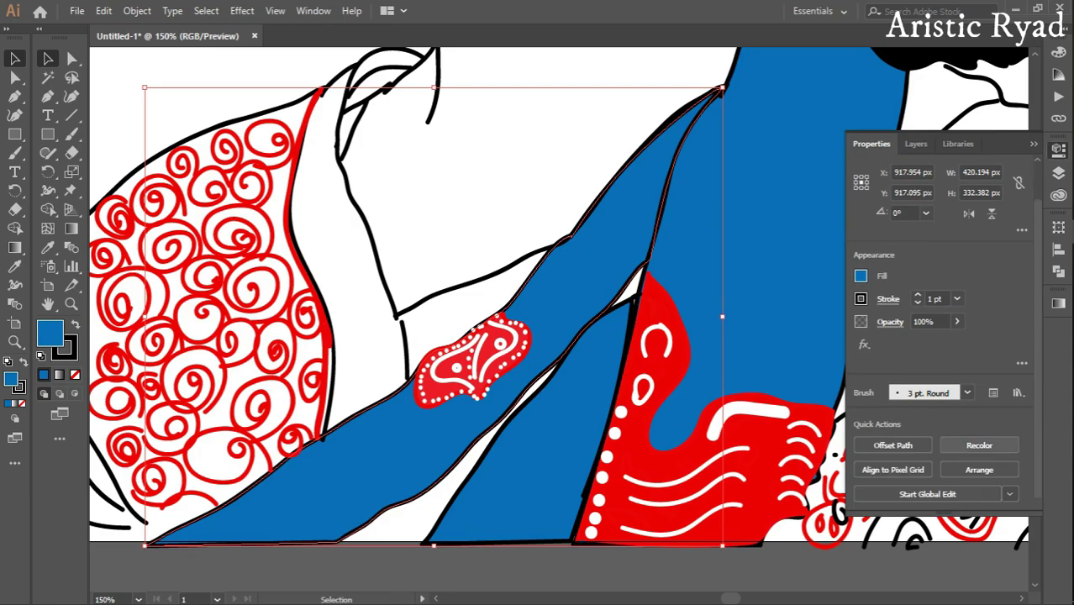
pyautogui.doubleClick(737, 212)
pyautogui.write('7500BA')
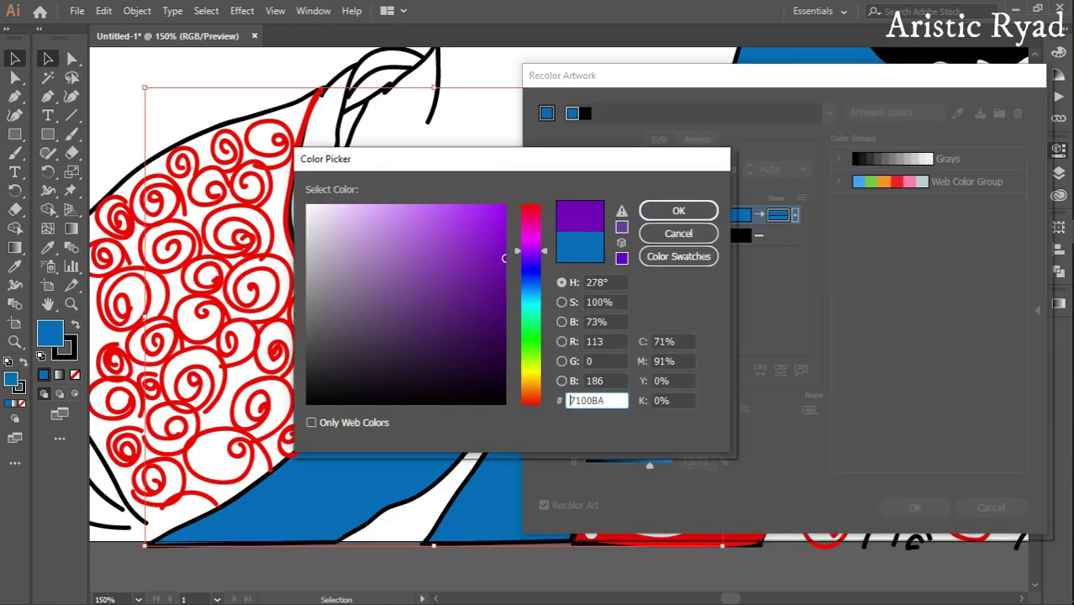
pyautogui.press('Return')
pyautogui.press('Return')
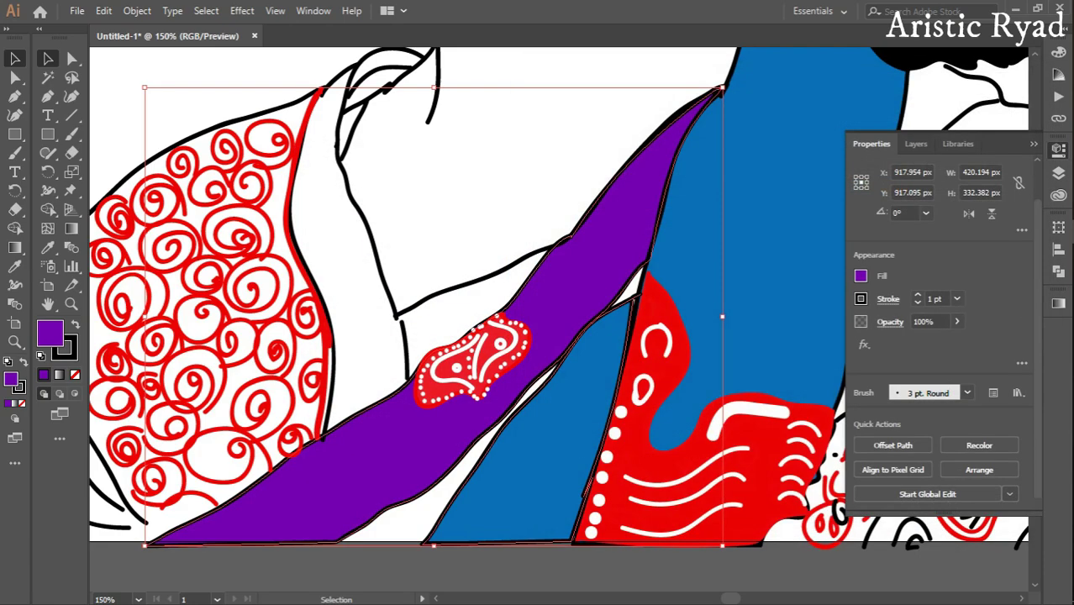
# Recolour the other blue sash panel to the same 7500BA purple
pyautogui.click(522, 471)
pyautogui.click(980, 446)
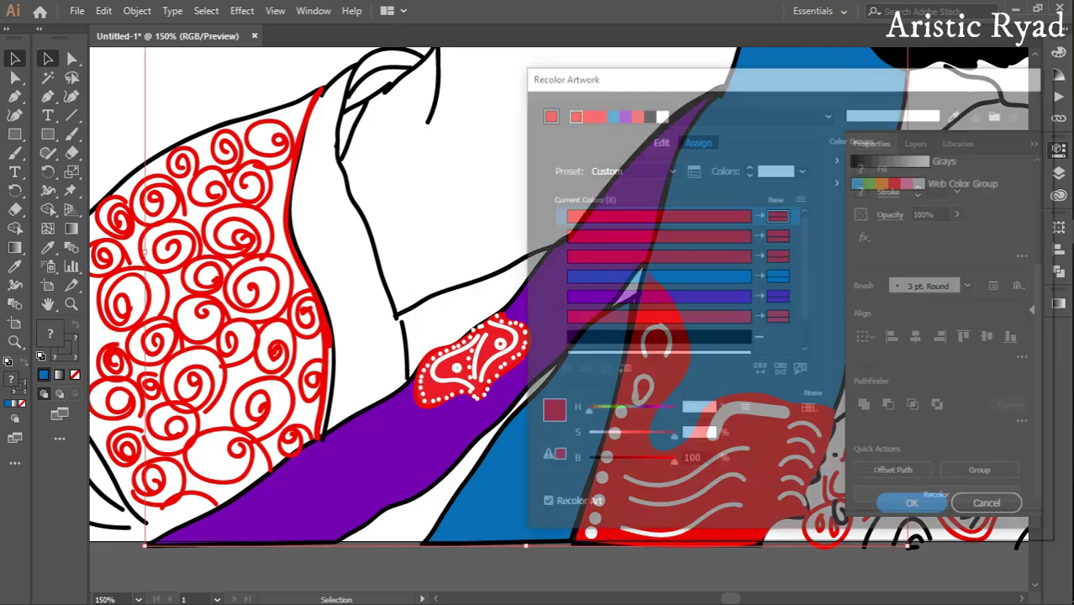
pyautogui.doubleClick(778, 276)
pyautogui.write('7500BA')
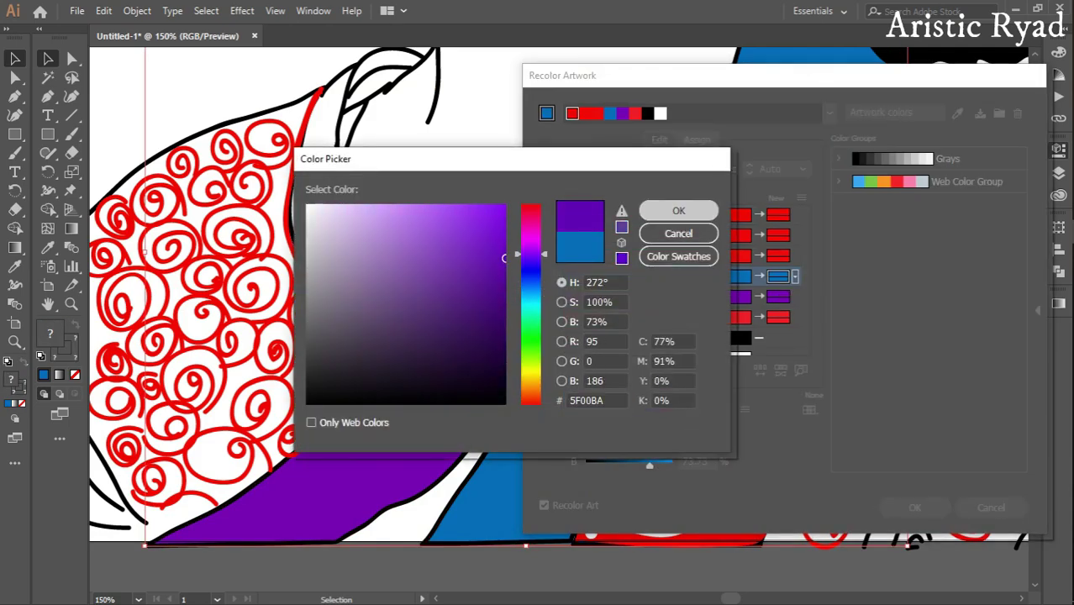
pyautogui.press('Return')
pyautogui.press('Return')
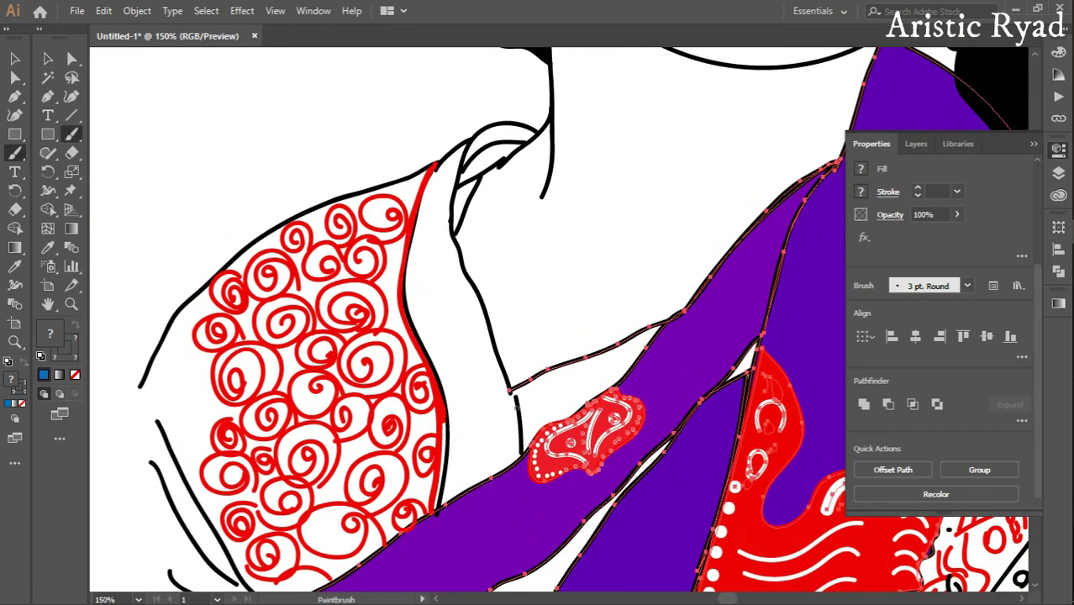
# Fill both collar paths beside the neck with the sash purple using the Eyedropper
pyautogui.click(508, 360)
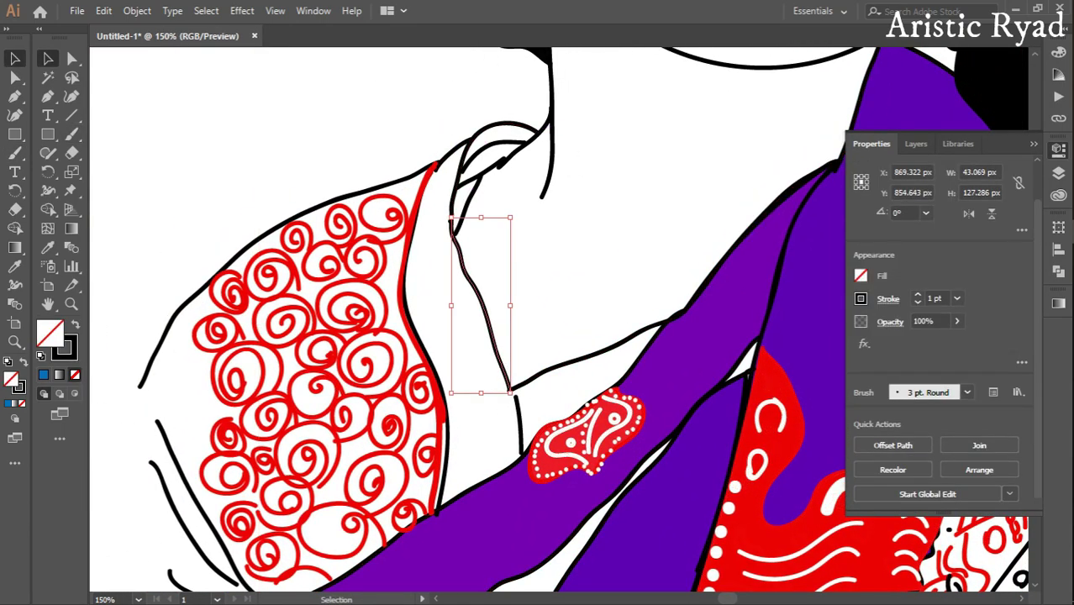
pyautogui.press('b')
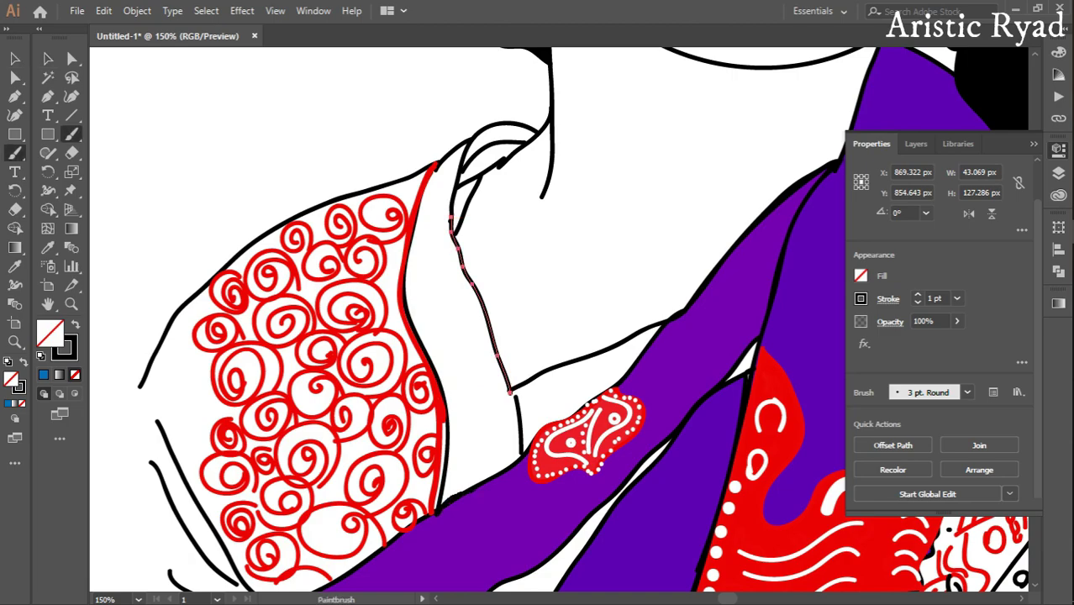
pyautogui.hotkey('ctrl', 'shift', 'a')
pyautogui.scroll(2, 488, 249)
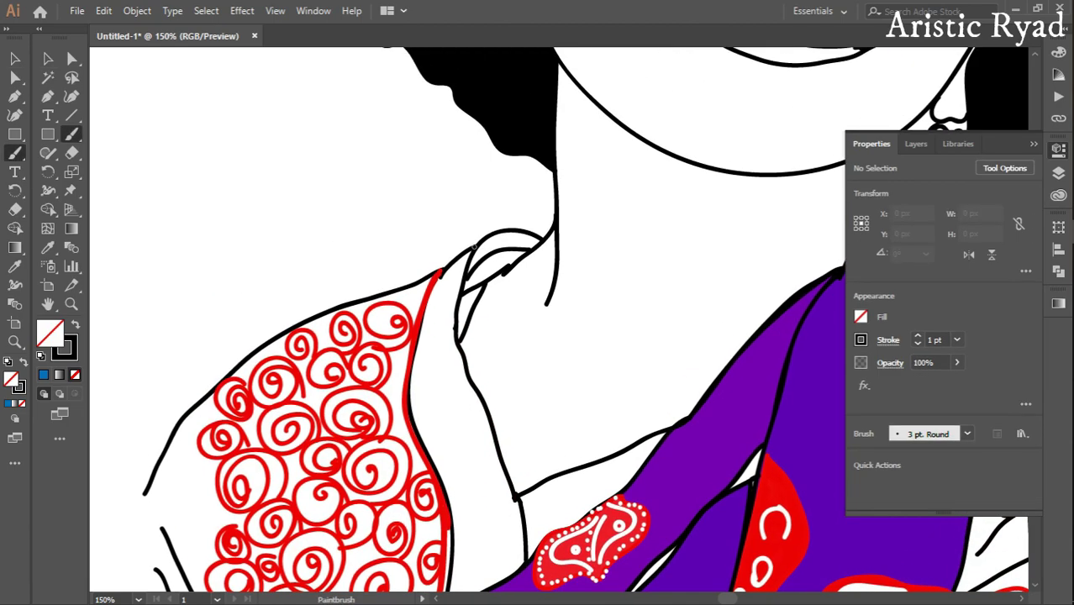
pyautogui.press('v')
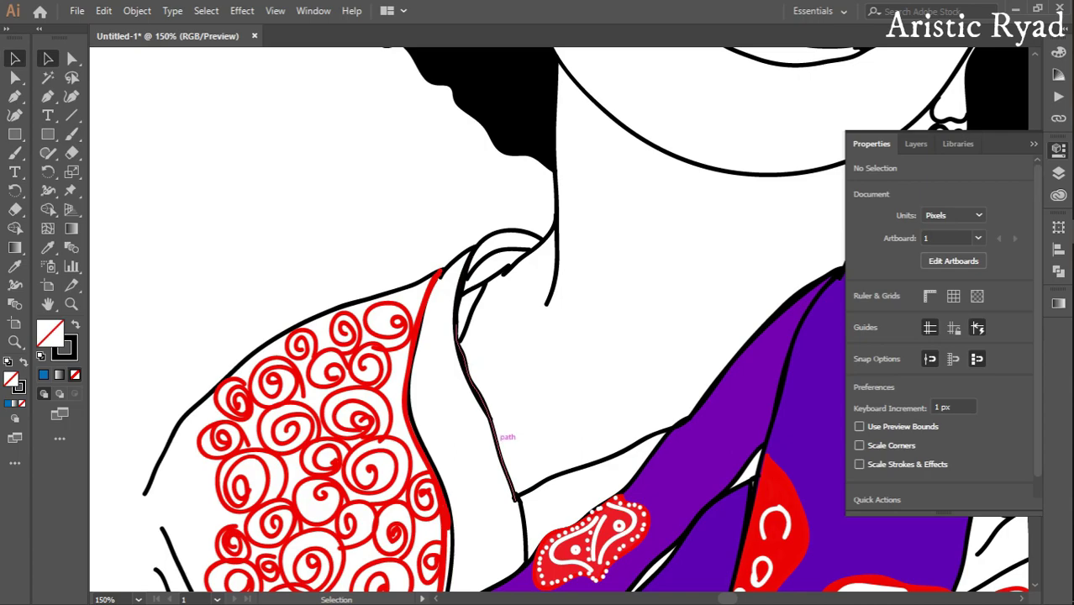
pyautogui.scroll(-2, 496, 378)
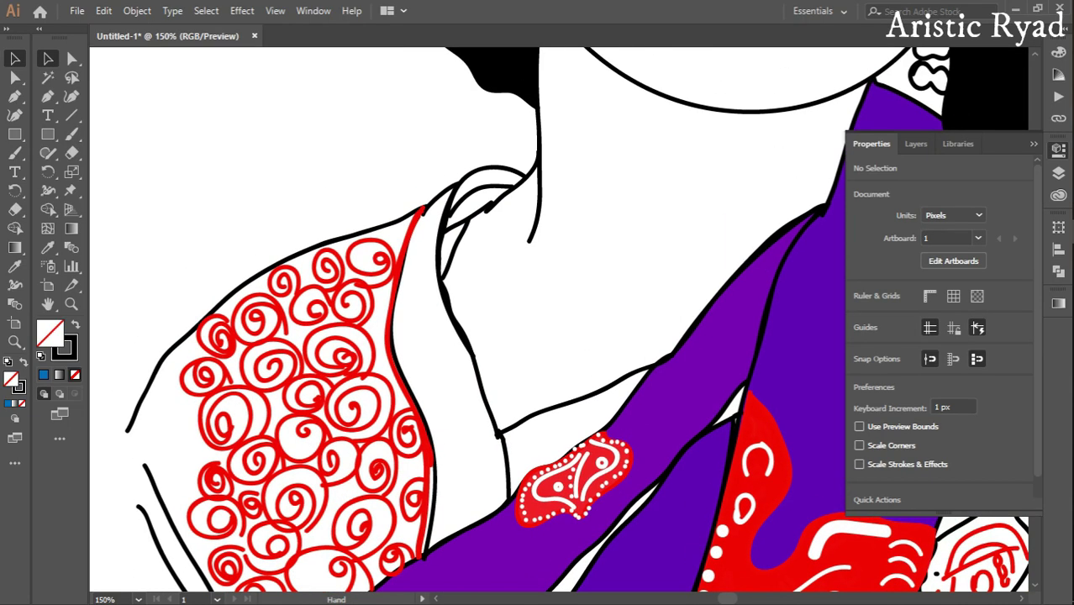
pyautogui.click(496, 430)
pyautogui.keyDown('shift'); pyautogui.click(496, 433); pyautogui.keyUp('shift')
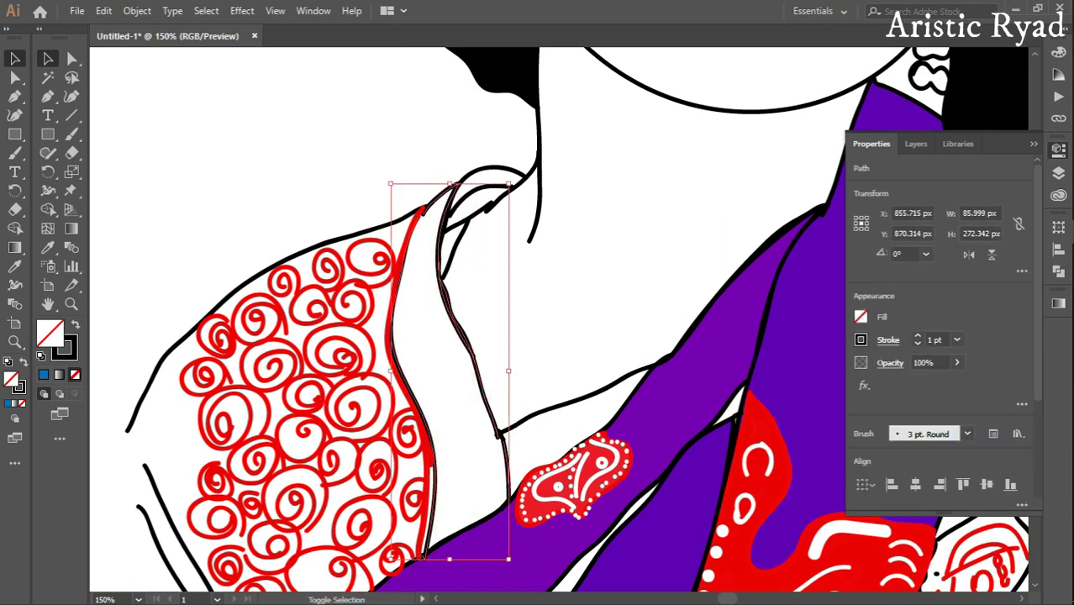
pyautogui.click(491, 390)
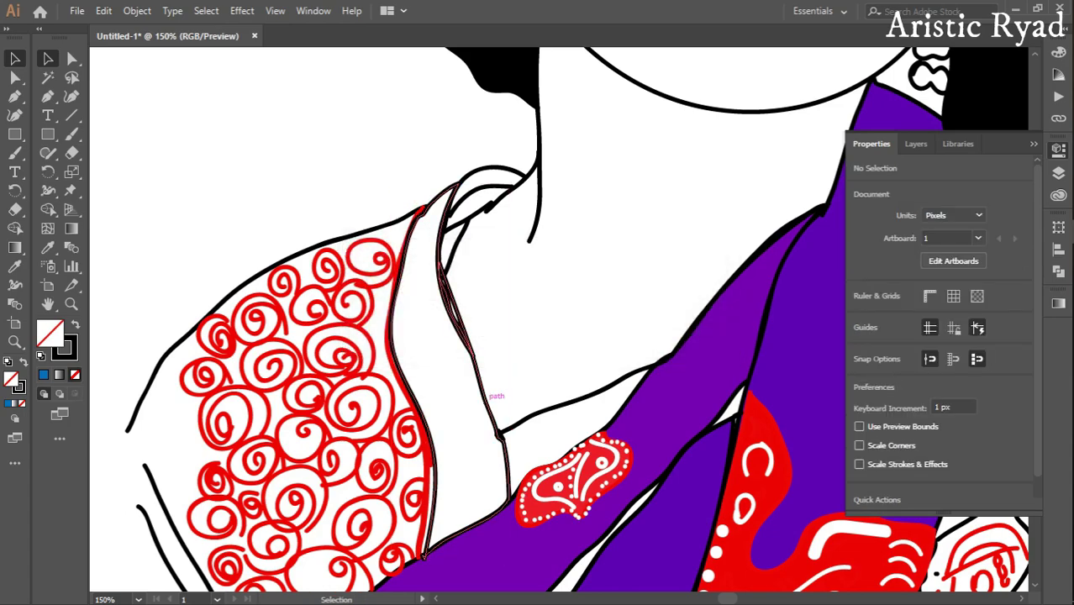
pyautogui.moveTo(492, 389); pyautogui.dragTo(502, 442)
pyautogui.click(861, 317)
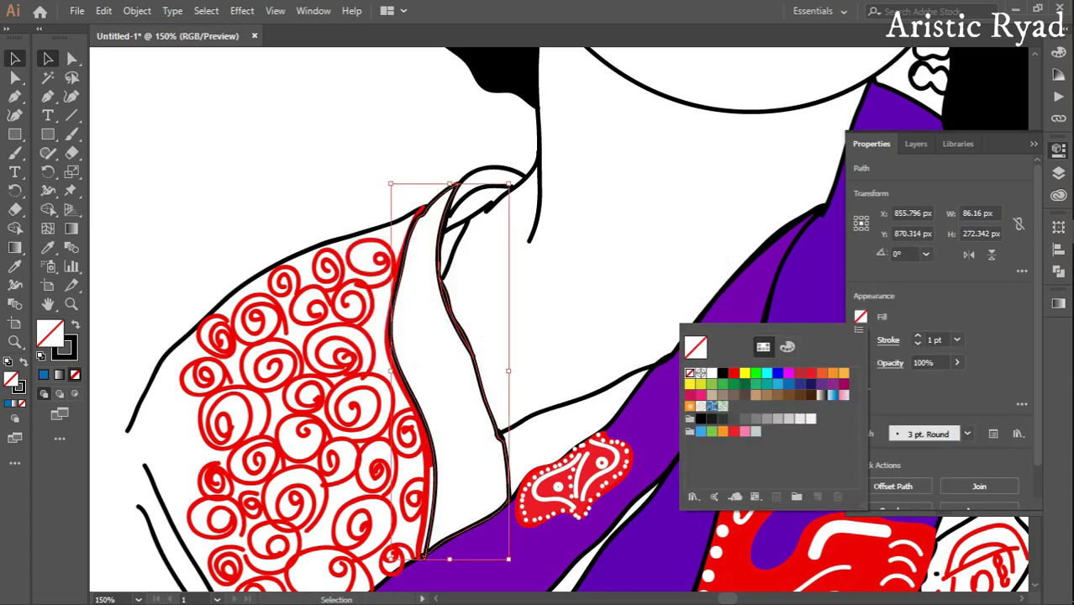
pyautogui.click(14, 266)
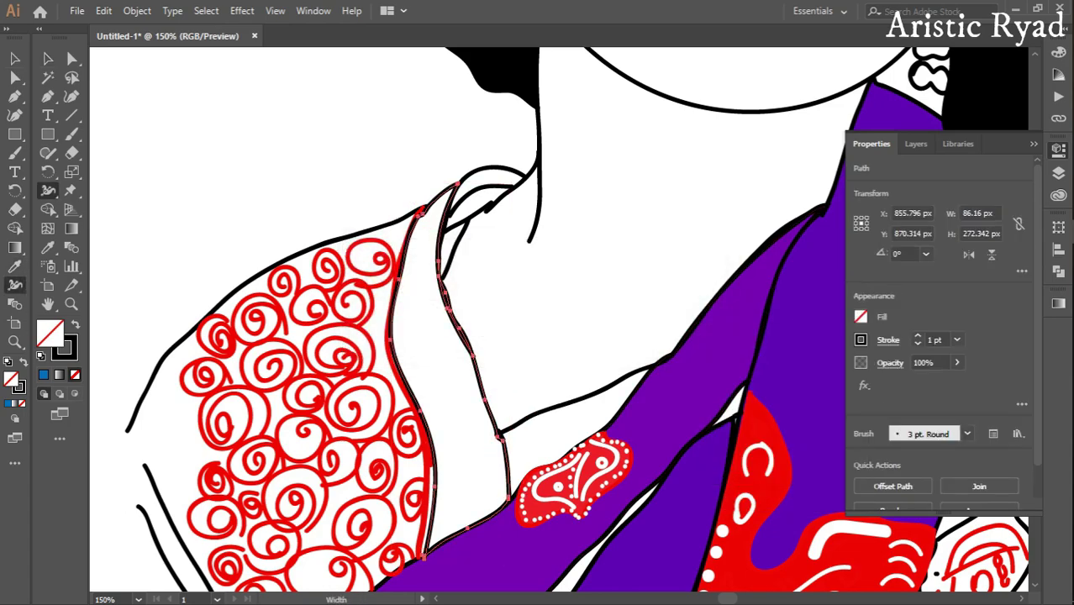
pyautogui.click(639, 420)
pyautogui.press('v')
pyautogui.hotkey('ctrl', 'shift', 'a')
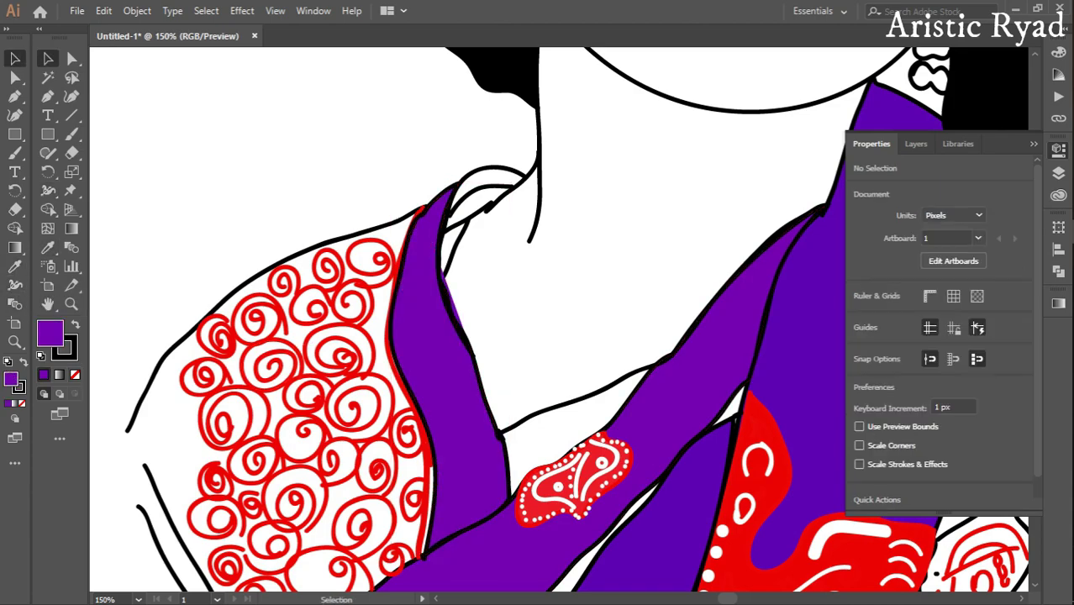
# Fill the small fold by the neck with purple from the Fill swatches
pyautogui.scroll(3, 471, 319)
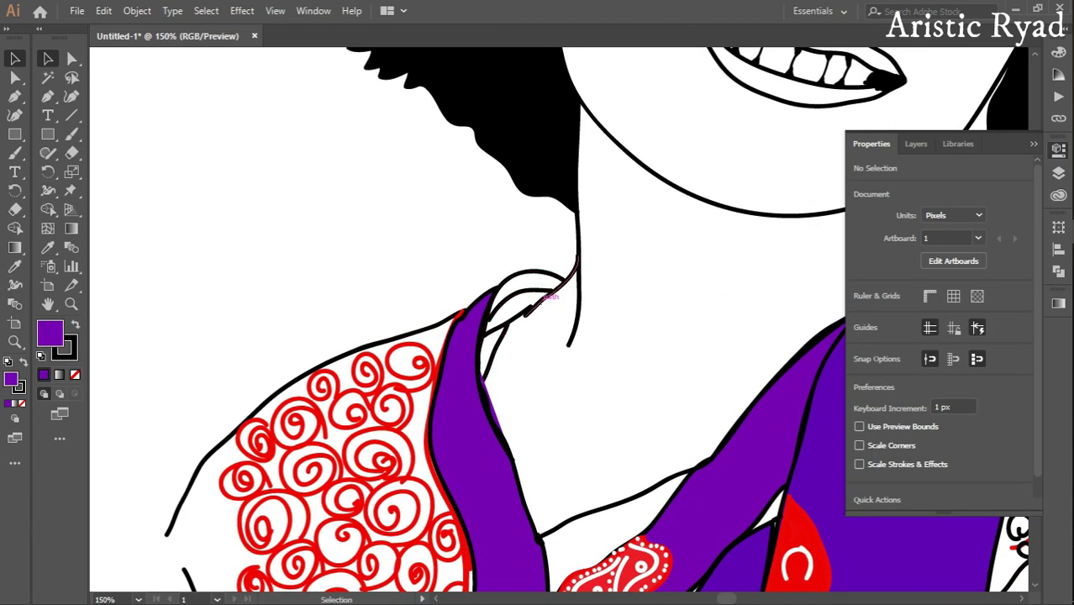
pyautogui.click(547, 299)
pyautogui.click(555, 288)
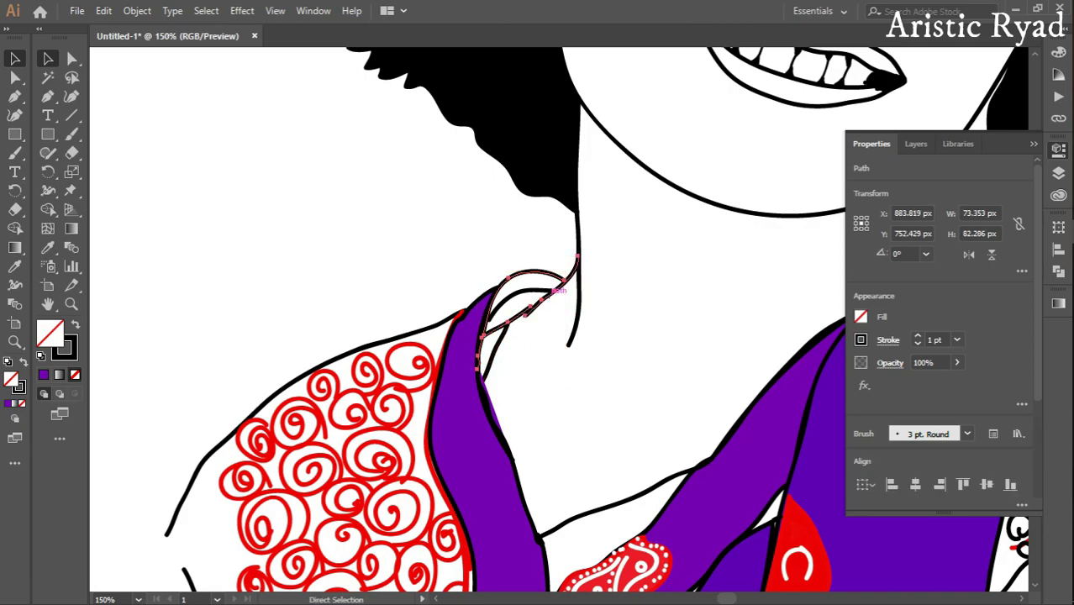
pyautogui.click(471, 378)
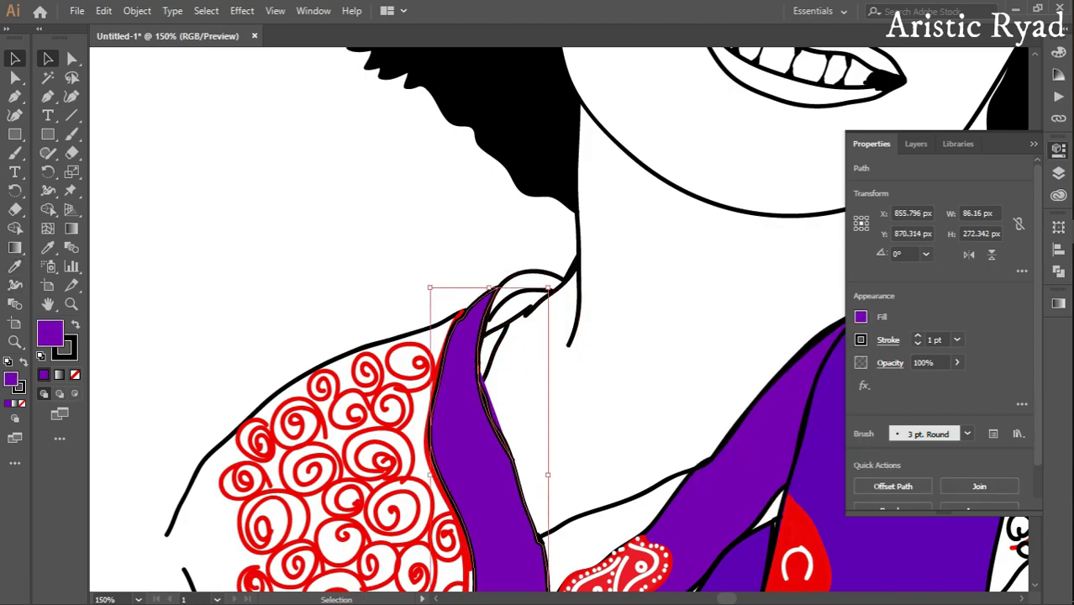
pyautogui.click(531, 271)
pyautogui.click(860, 317)
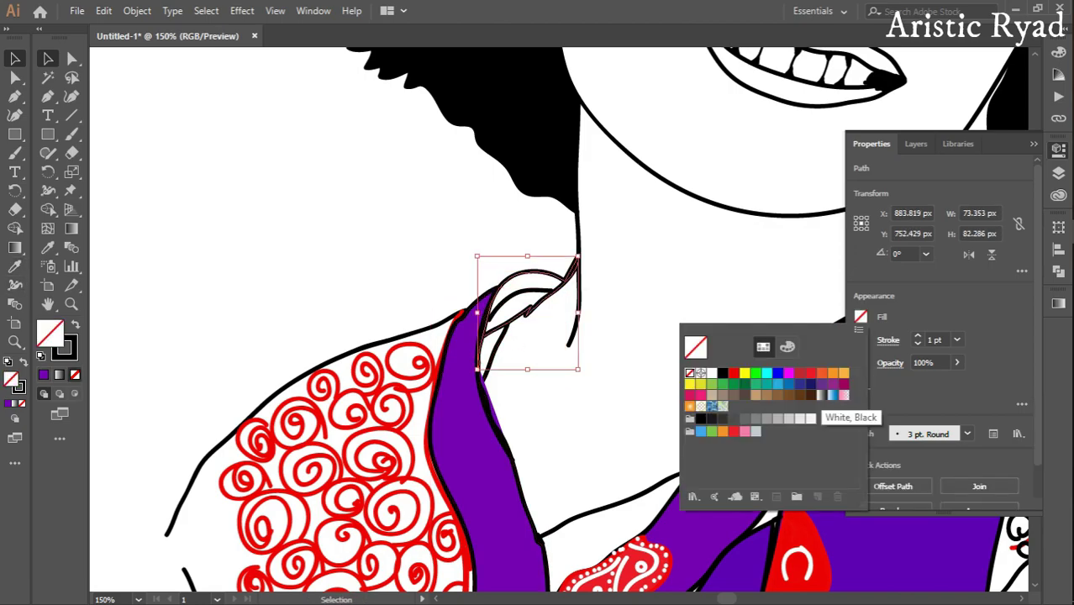
pyautogui.click(808, 402)
pyautogui.hotkey('ctrl', 'shift', 'a')
# Reselect the fold with Direct Selection and apply the purple fill again
pyautogui.scroll(-3, 433, 330)
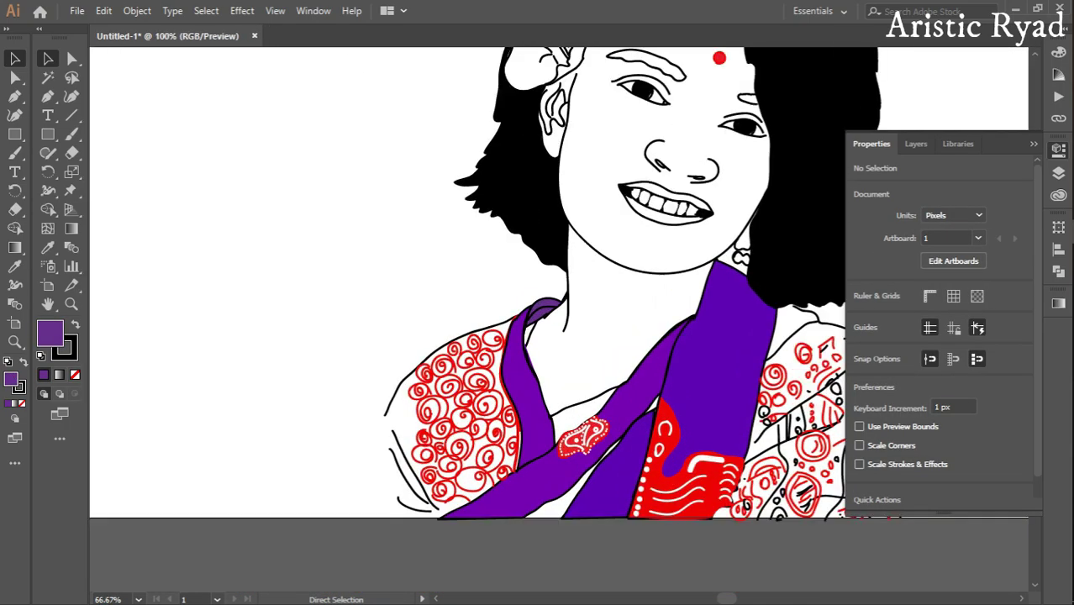
pyautogui.scroll(5, 432, 330)
pyautogui.click(433, 330)
pyautogui.press('a')
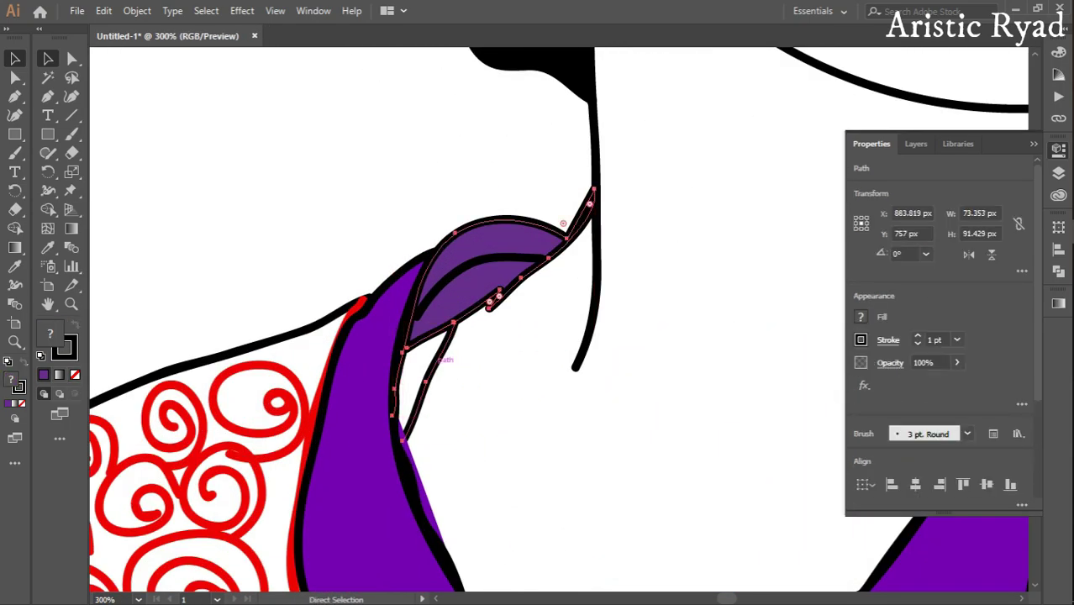
pyautogui.click(861, 316)
pyautogui.click(692, 347)
pyautogui.hotkey('ctrl', '1')
# Fill the left and right eyebrows with black from the Fill swatches
pyautogui.hotkey('ctrl', 'shift', 'a')
pyautogui.hotkey('ctrl', '-')
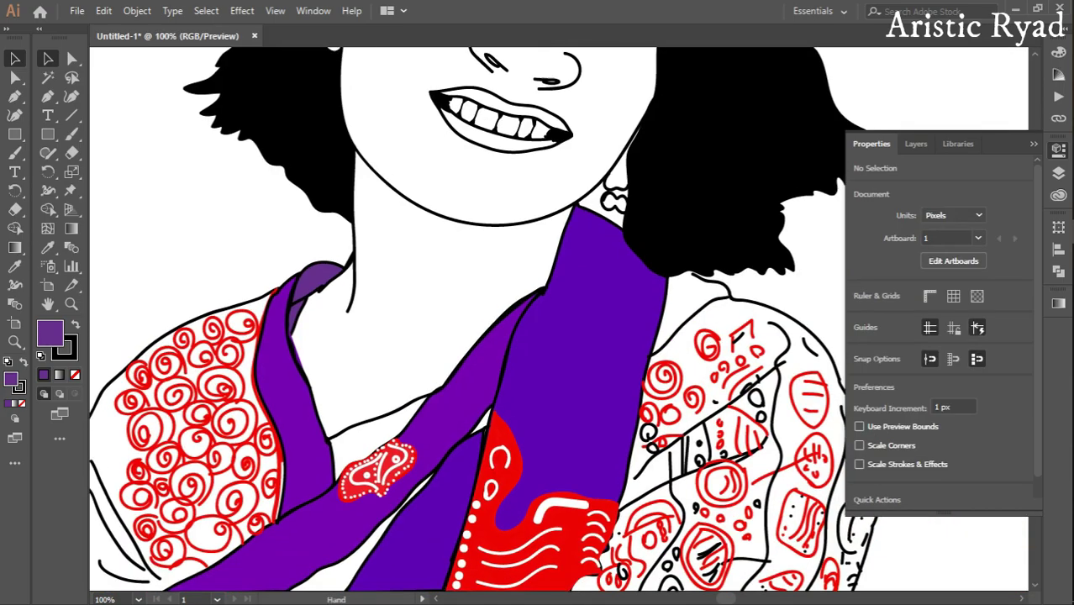
pyautogui.scroll(2, 471, 320)
pyautogui.scroll(3, 471, 319)
pyautogui.click(458, 220)
pyautogui.click(861, 316)
pyautogui.click(692, 344)
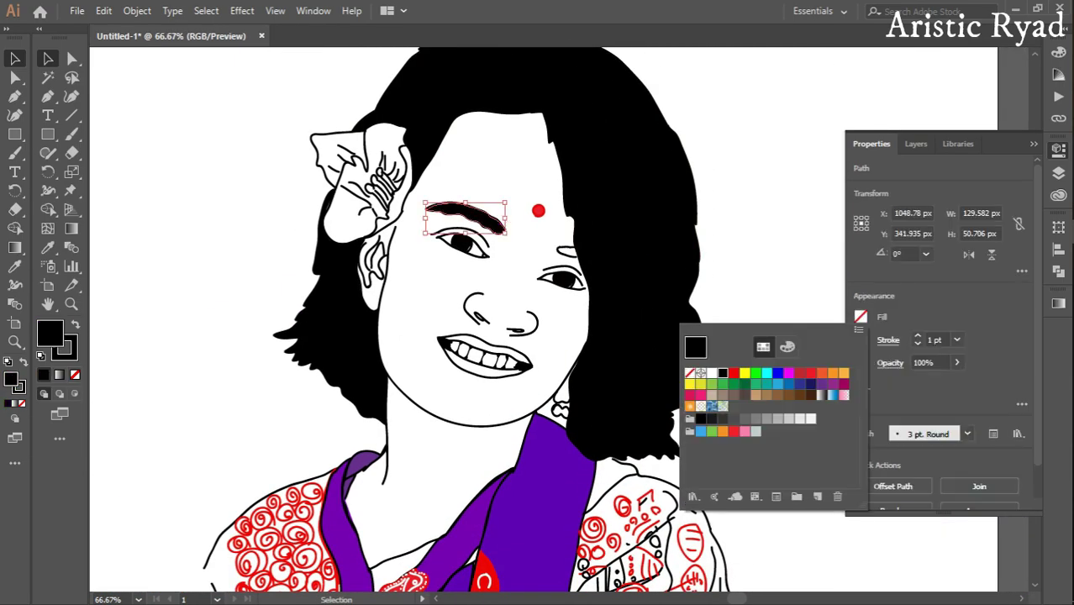
pyautogui.click(566, 251)
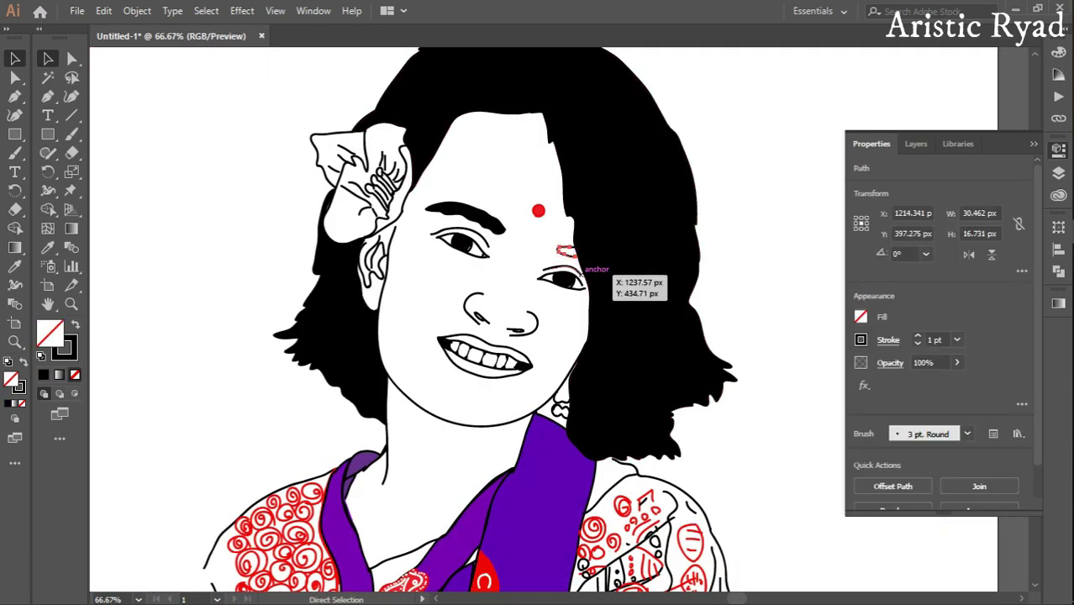
pyautogui.click(861, 316)
pyautogui.click(696, 346)
pyautogui.hotkey('ctrl', 'shift', 'a')
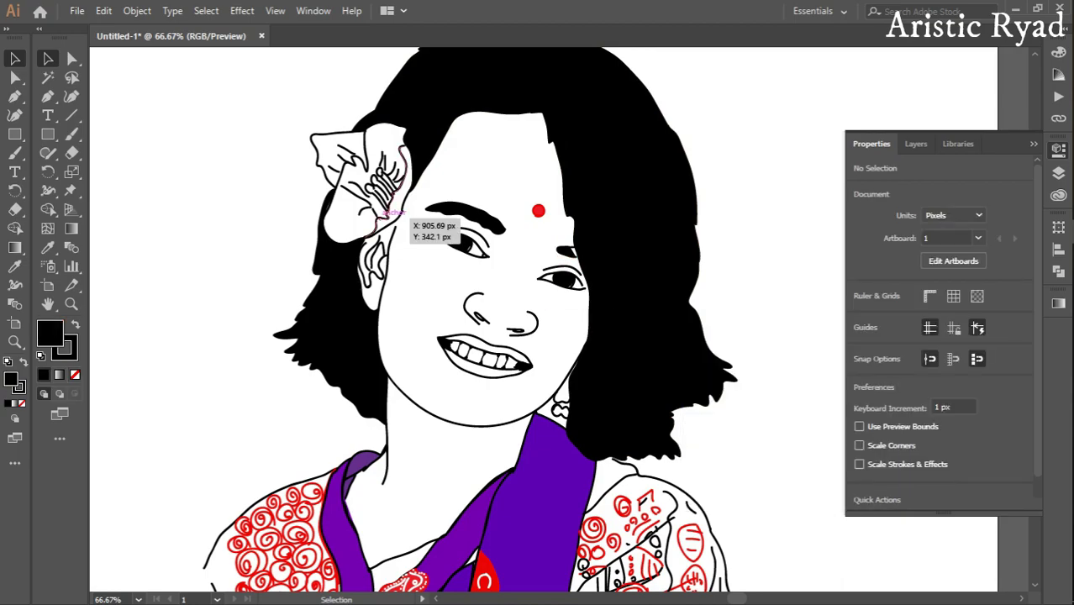
pyautogui.click(395, 220)
# Set the flower's fill colour to red FF0E00
pyautogui.click(861, 316)
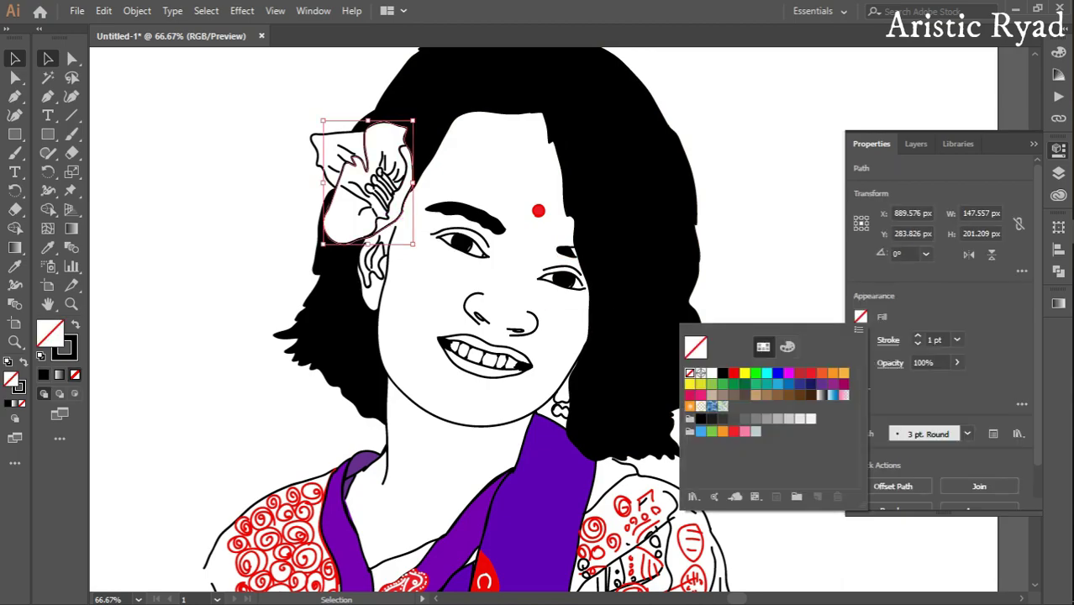
pyautogui.click(787, 346)
pyautogui.write('FF0E00')
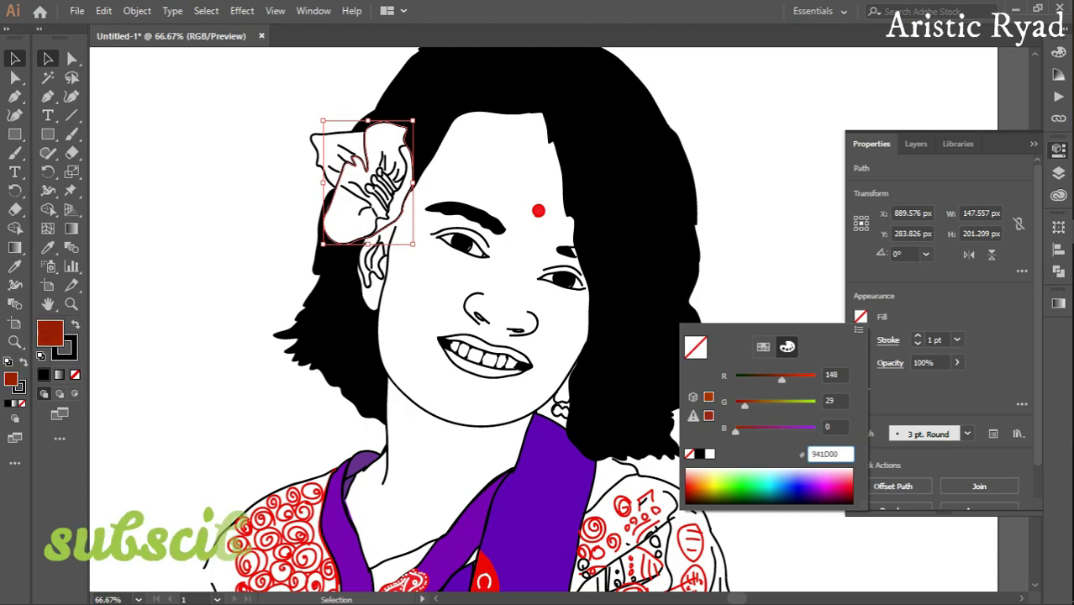
pyautogui.press('Return')
# Select the white petal left of the flower and paint a Paintbrush stroke closing its outline
pyautogui.click(363, 131)
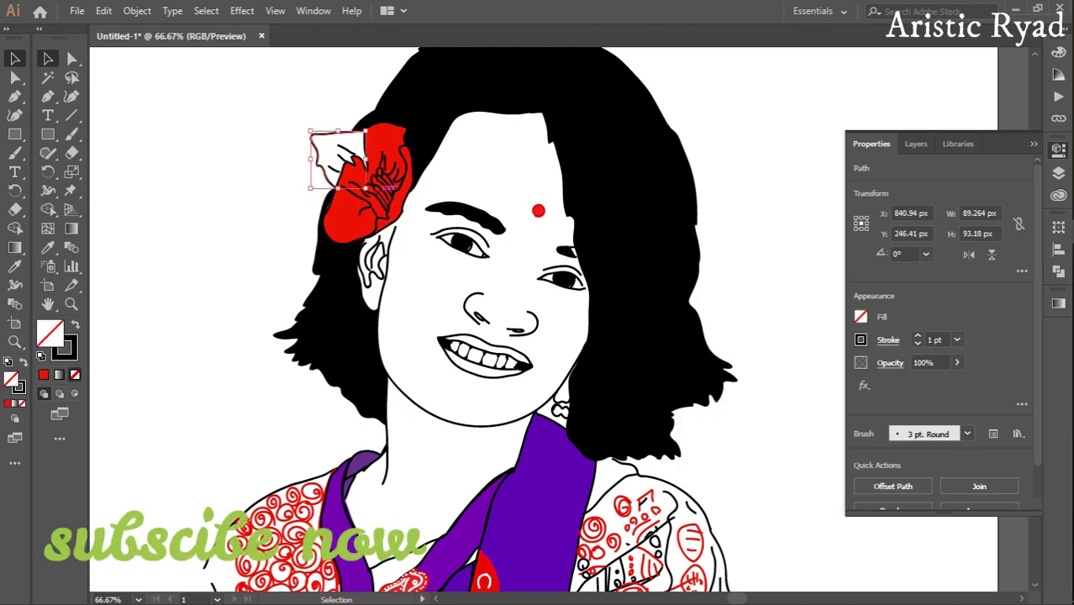
pyautogui.hotkey('ctrl', '=')
pyautogui.hotkey('ctrl', '=')
pyautogui.hotkey('ctrl', '=')
pyautogui.hotkey('ctrl', '=')
pyautogui.press('b')
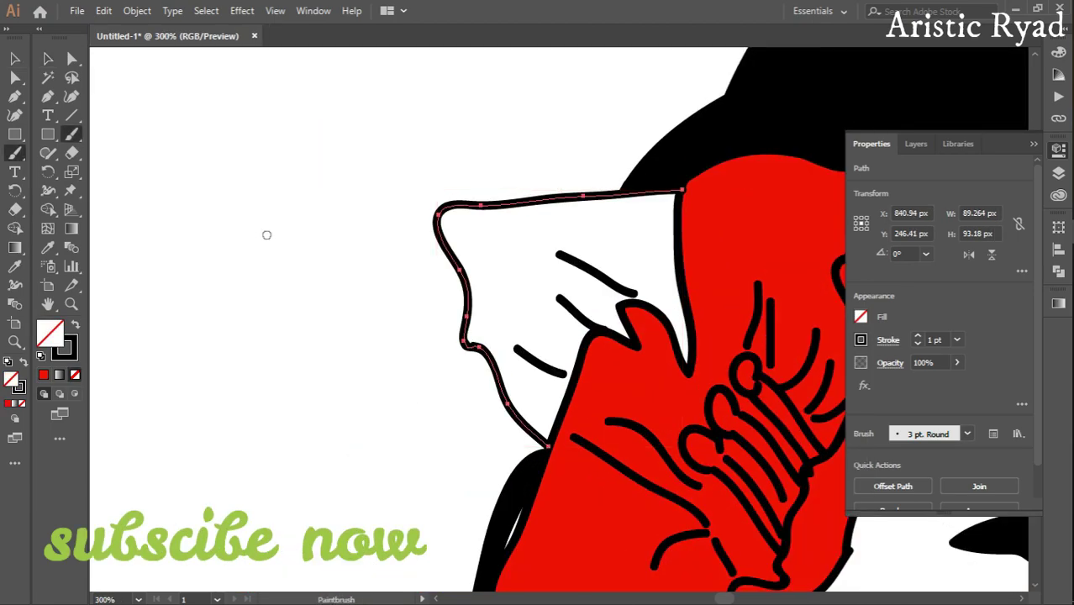
pyautogui.hotkey('ctrl', 'shift', 'a')
pyautogui.moveTo(554, 434); pyautogui.dragTo(569, 376)
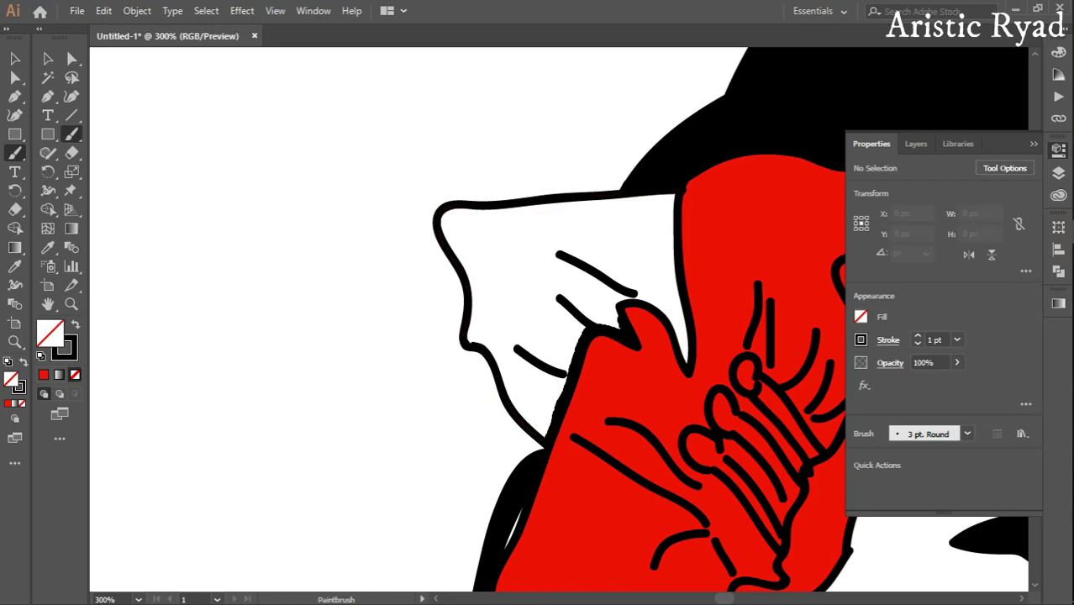
# Eyedropper the flower's red onto the petal, send it backward behind the black strokes, and zoom out
pyautogui.press('v')
pyautogui.click(505, 252)
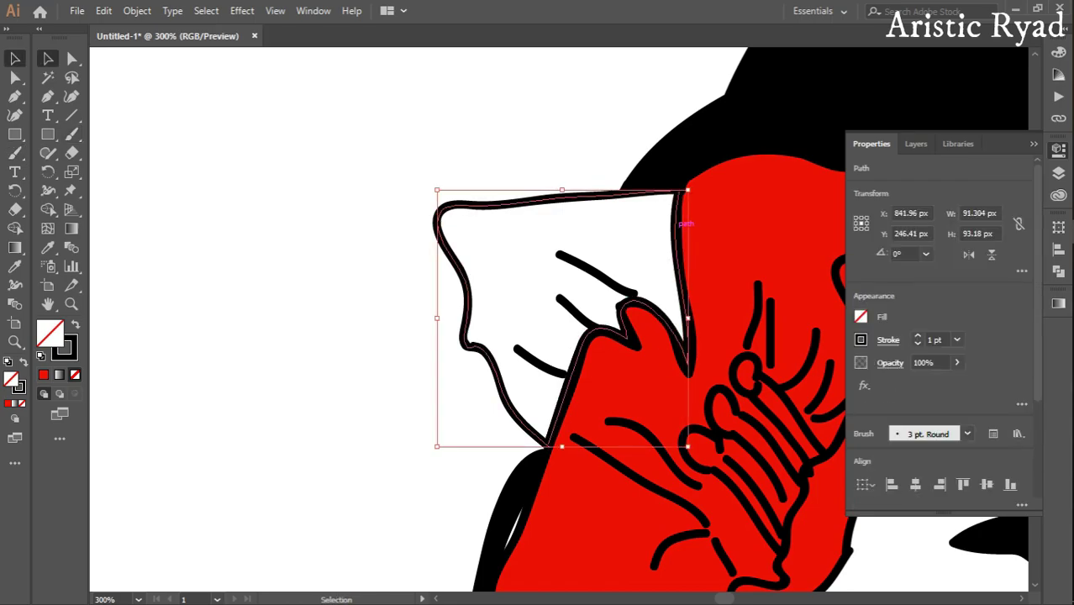
pyautogui.press('i')
pyautogui.click(740, 202)
pyautogui.rightClick(547, 210)
pyautogui.click(740, 269)
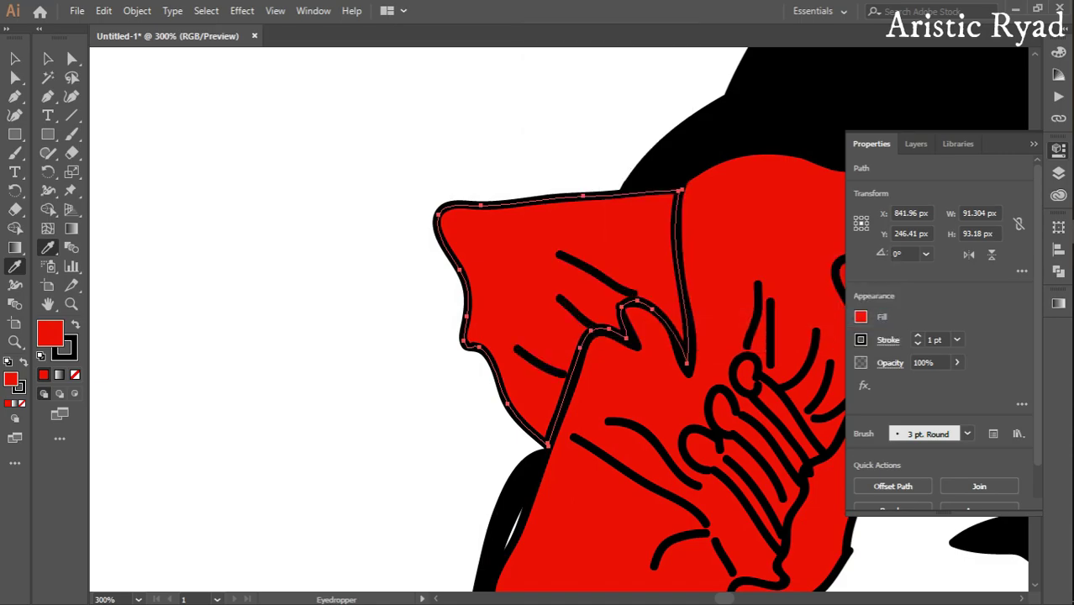
pyautogui.hotkey('ctrl', 'shift', 'a')
pyautogui.hotkey('ctrl', '0')
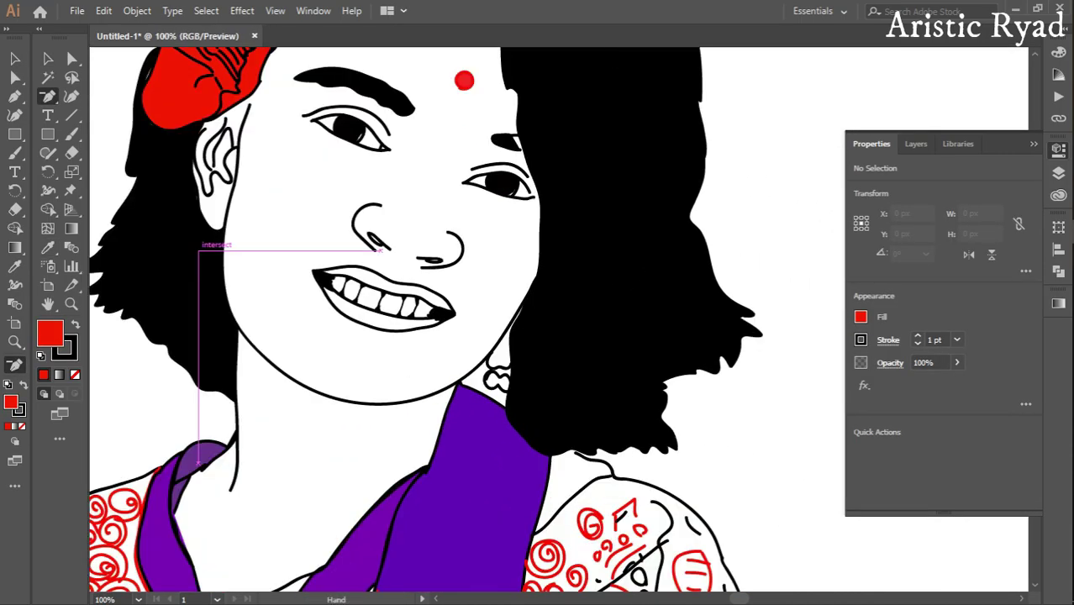
# View at 100% and make the reference photo layer (Layer 1) visible again
pyautogui.hotkey('ctrl', '1')
pyautogui.click(925, 144)
pyautogui.click(867, 185)
pyautogui.scroll(3, 660, 315)
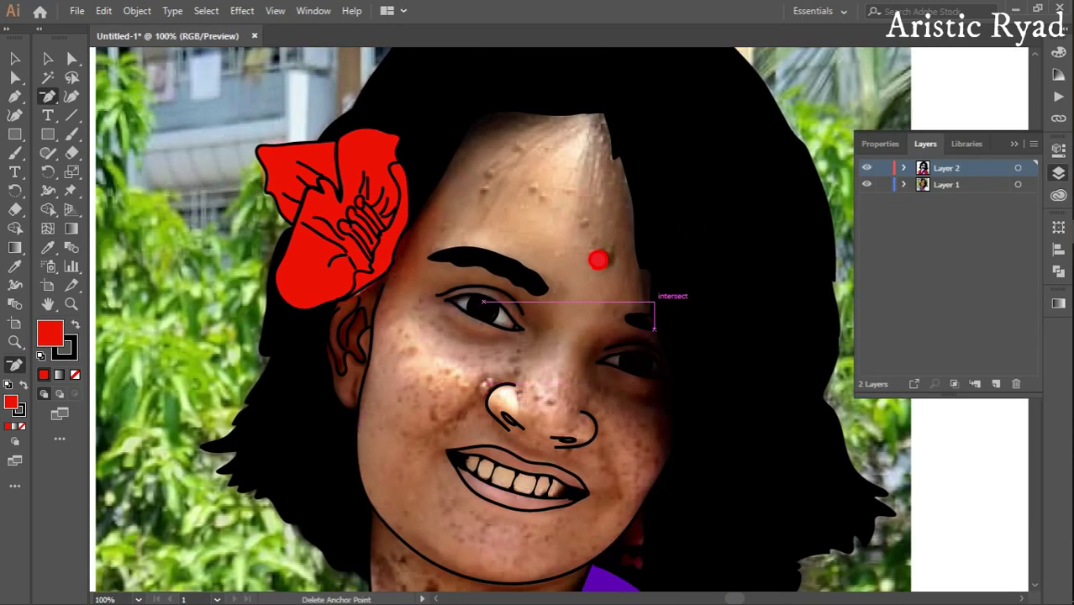
# Set the Paintbrush to fill None, 22% opacity and 4 pt, then paint a test stroke beside the portrait
pyautogui.press('b')
pyautogui.doubleClick(49, 332)
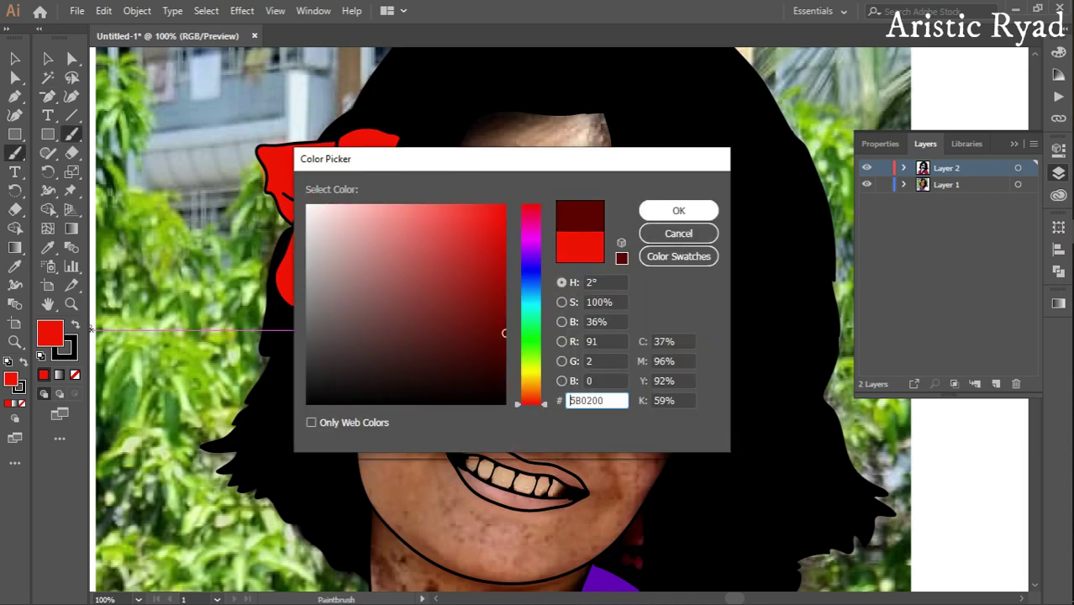
pyautogui.click(678, 208)
pyautogui.click(74, 375)
pyautogui.click(881, 144)
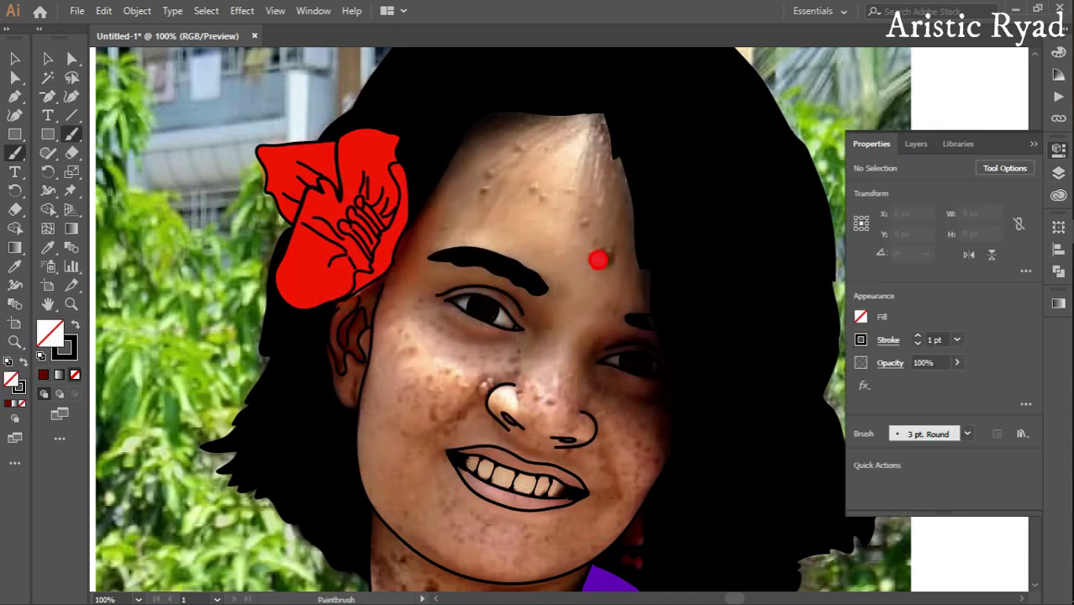
pyautogui.moveTo(915, 382); pyautogui.dragTo(908, 382)
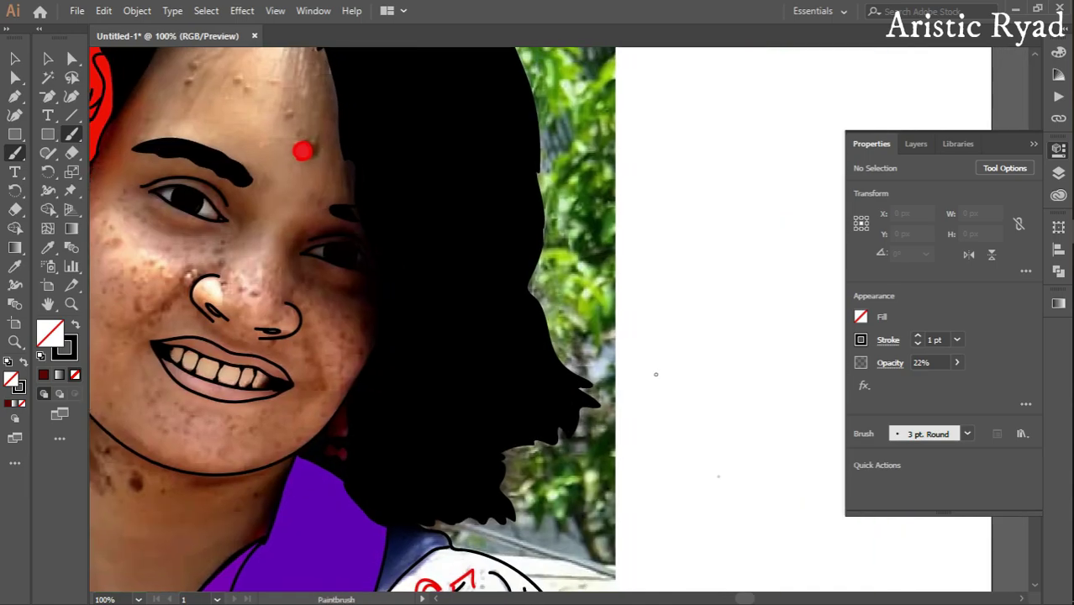
pyautogui.press(']')
pyautogui.press(']')
pyautogui.moveTo(668, 330); pyautogui.dragTo(725, 423)
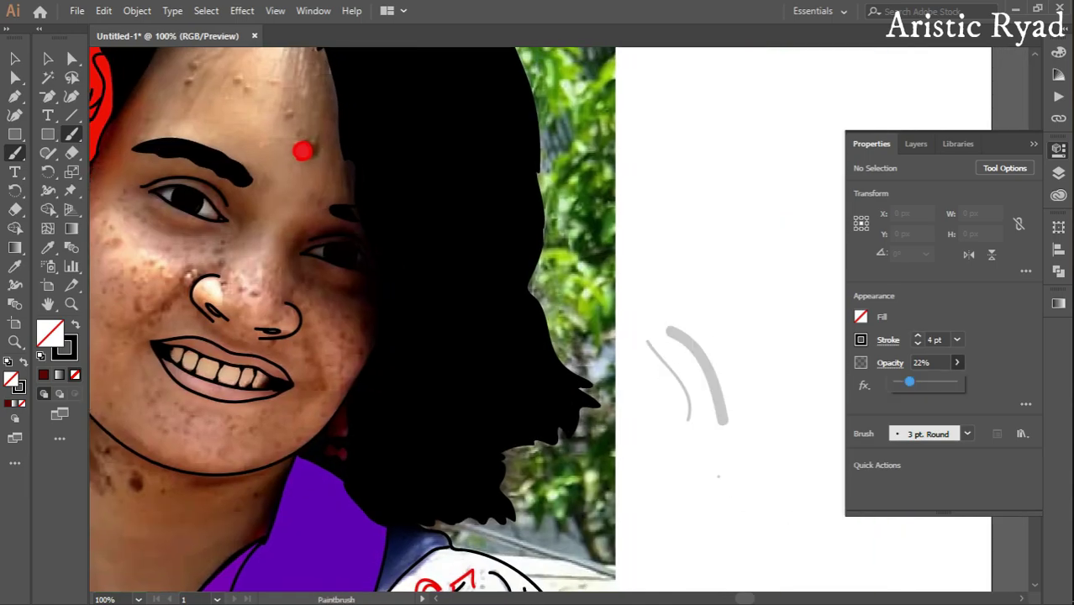
# At 11% brush opacity and 200% zoom, shade the left upper eyelid and under the left eye
pyautogui.moveTo(910, 382); pyautogui.dragTo(898, 382)
pyautogui.moveTo(703, 293); pyautogui.dragTo(761, 384)
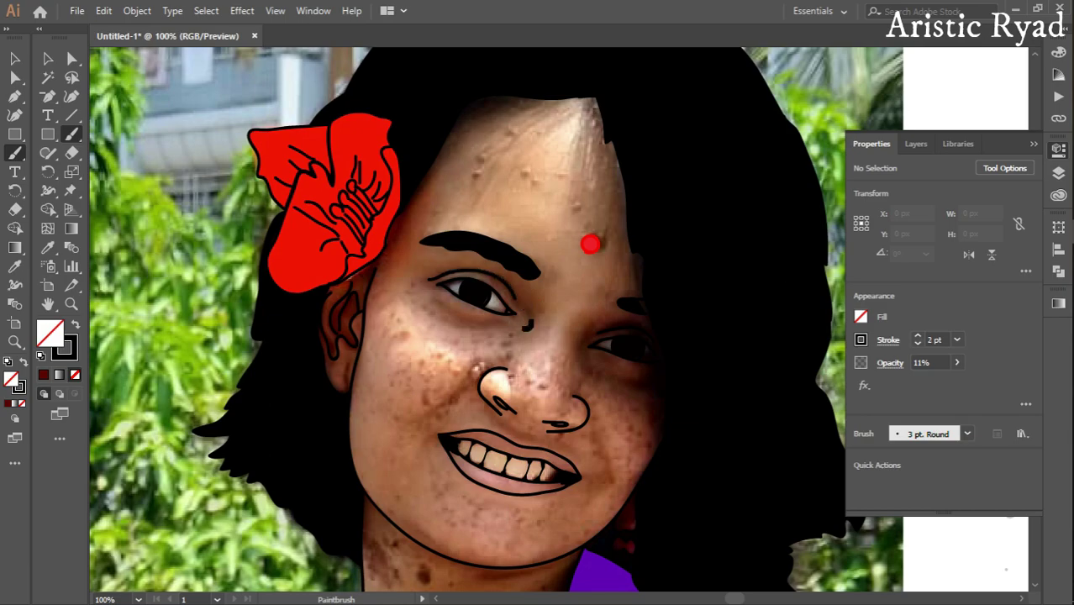
pyautogui.hotkey('ctrl', '+')
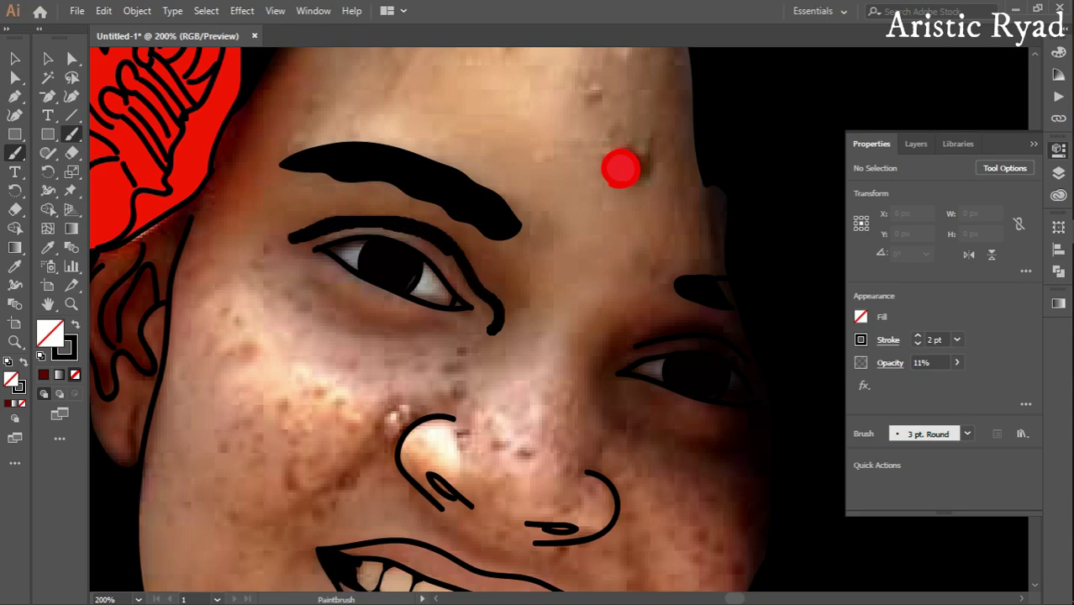
pyautogui.moveTo(490, 331)
pyautogui.mouseDown()
pyautogui.moveTo(501, 336)
pyautogui.moveTo(308, 280)
pyautogui.mouseUp()
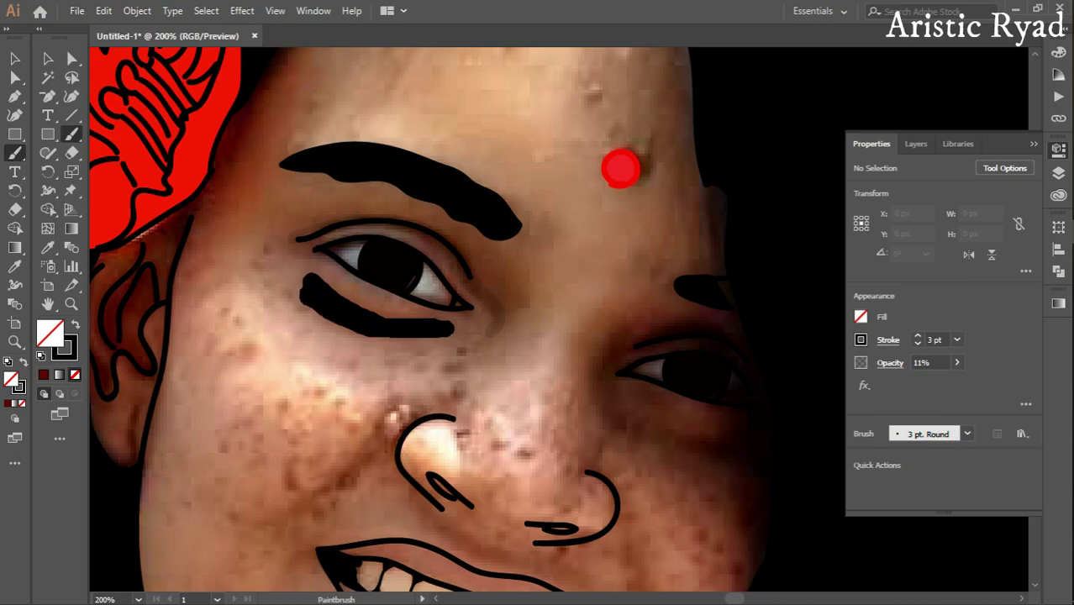
pyautogui.moveTo(454, 329); pyautogui.dragTo(452, 316)
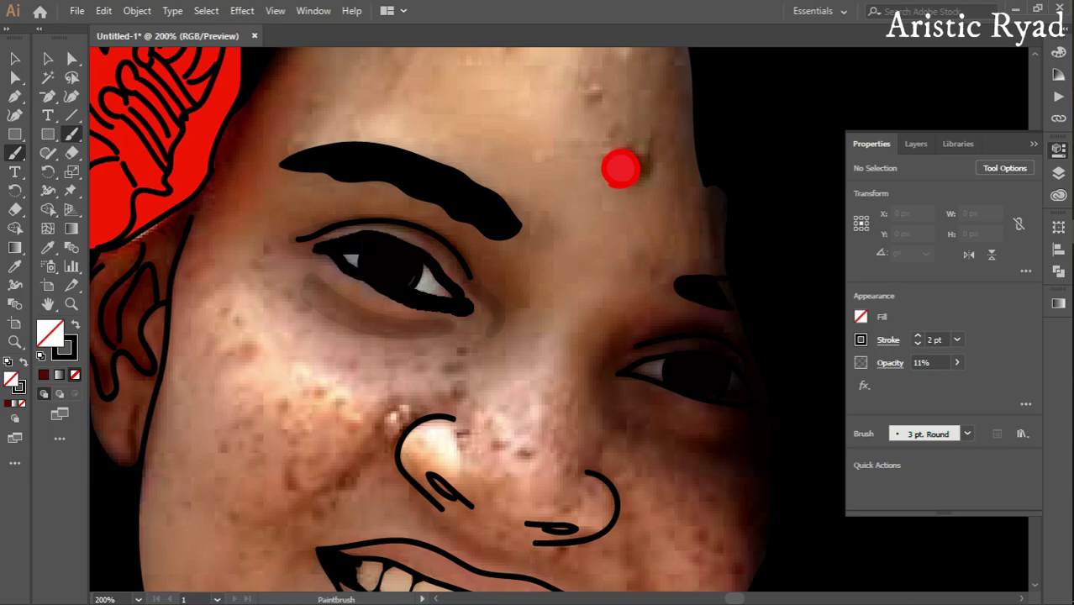
# Hide and re-show the reference photo layer to check the eye shading
pyautogui.click(916, 144)
pyautogui.click(866, 184)
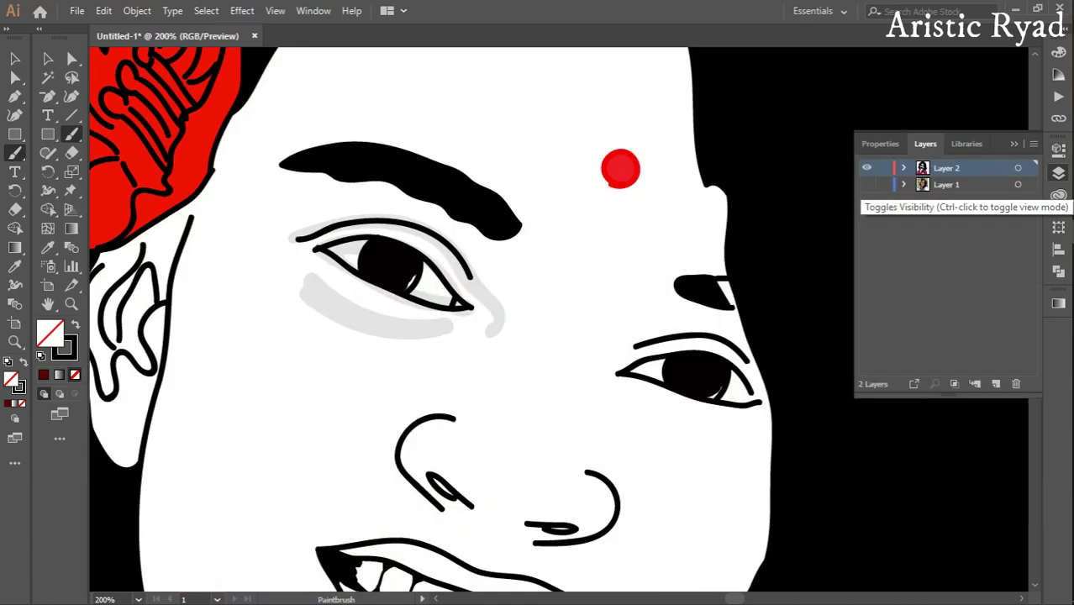
pyautogui.click(867, 184)
pyautogui.click(881, 144)
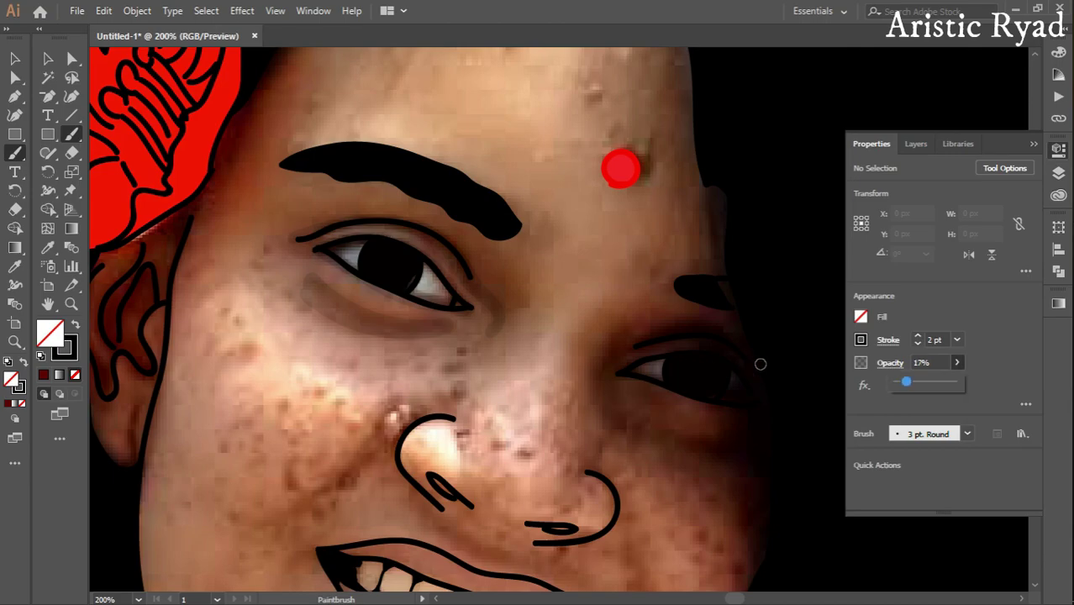
# Undo a stray stroke above the right eye and shade beneath the right eye
pyautogui.moveTo(616, 367)
pyautogui.mouseDown()
pyautogui.moveTo(499, 272)
pyautogui.moveTo(562, 222)
pyautogui.mouseUp()
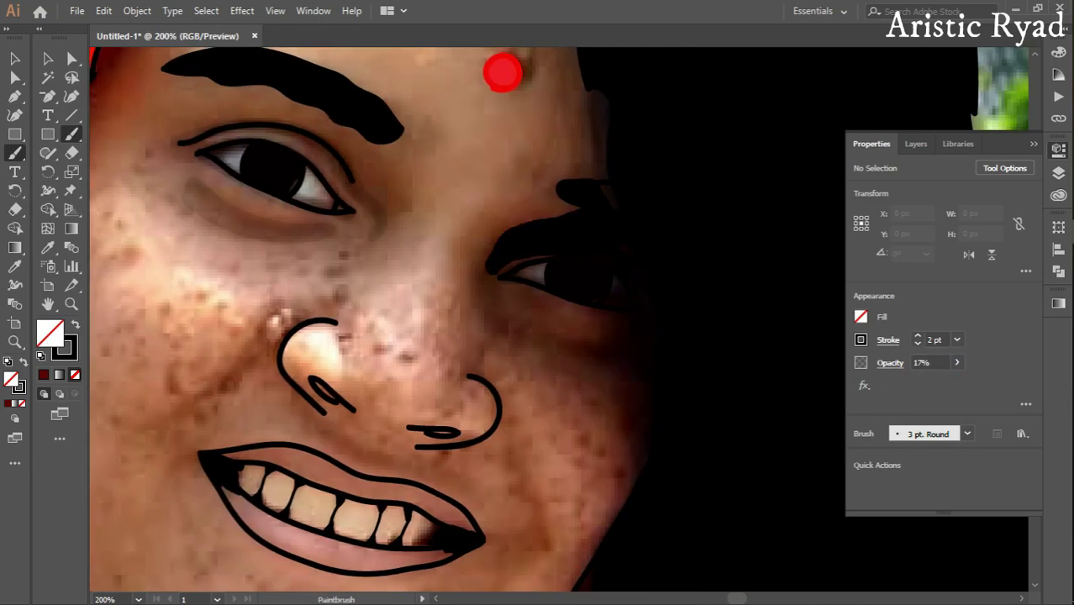
pyautogui.hotkey('ctrl', 'z')
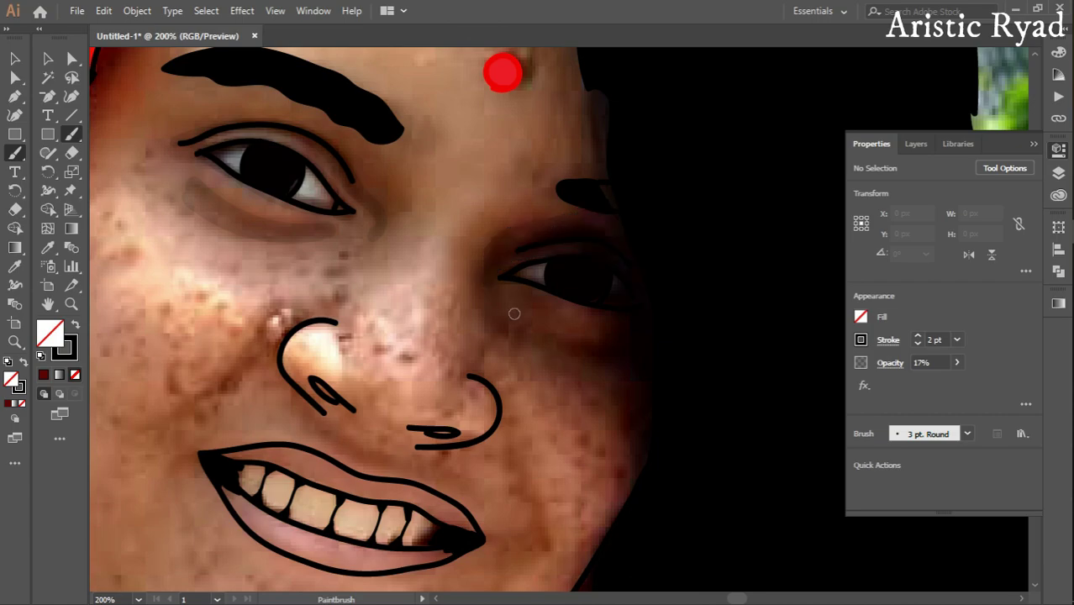
pyautogui.moveTo(496, 311); pyautogui.dragTo(622, 345)
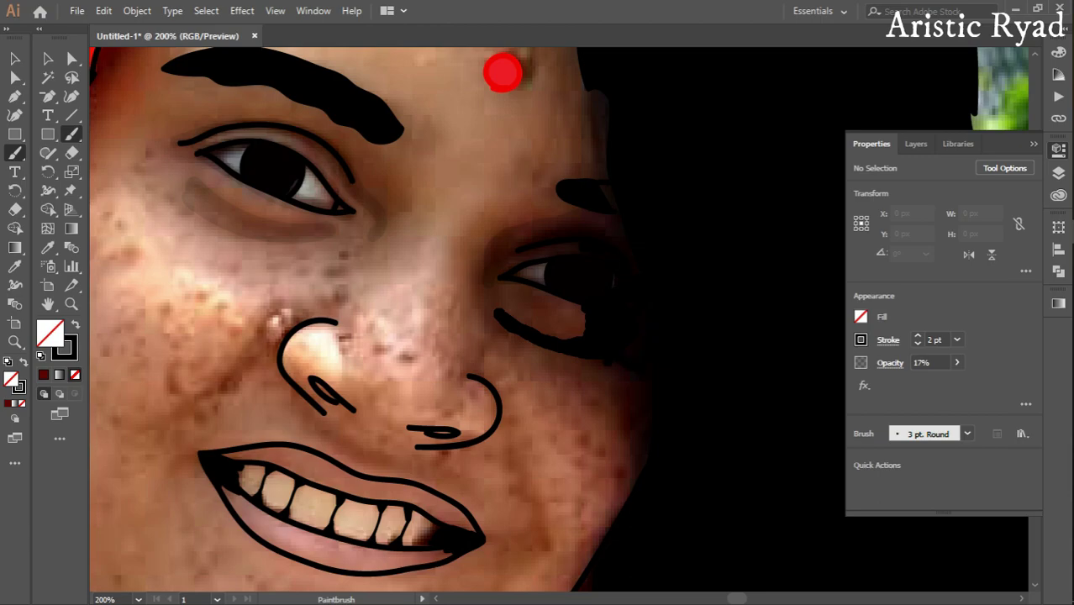
pyautogui.moveTo(588, 359); pyautogui.dragTo(634, 413)
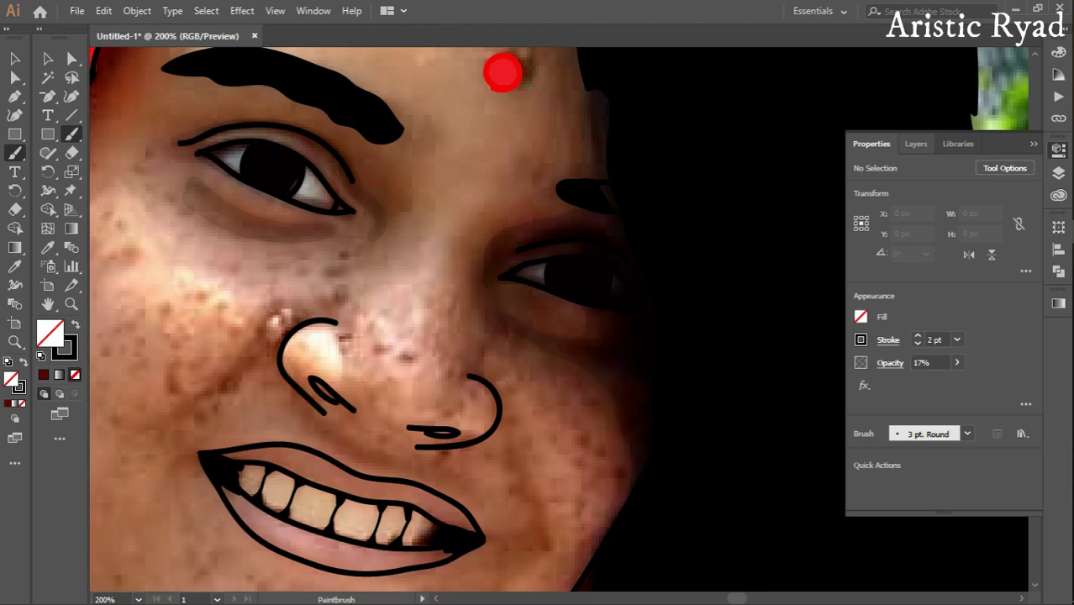
# Hide the reference photo layer and return to the brush opacity setting
pyautogui.click(916, 144)
pyautogui.click(871, 185)
pyautogui.click(872, 144)
pyautogui.click(957, 362)
# At 29% opacity, shade above the right eye, near the brow, and down the hair edge by the cheek
pyautogui.moveTo(906, 383); pyautogui.dragTo(914, 383)
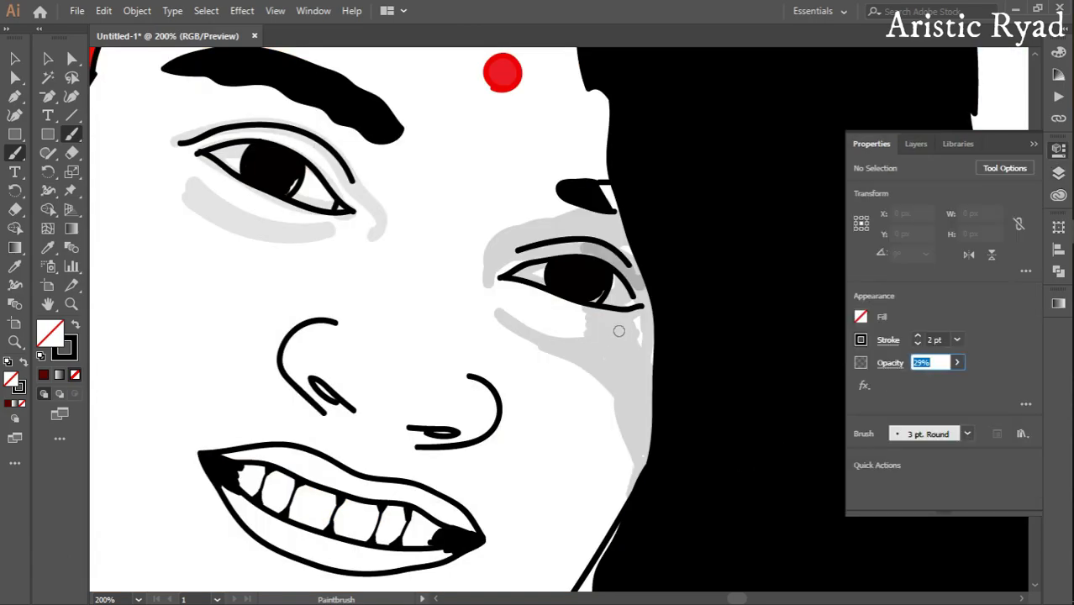
pyautogui.moveTo(498, 262)
pyautogui.mouseDown()
pyautogui.moveTo(635, 252)
pyautogui.moveTo(629, 333)
pyautogui.moveTo(649, 421)
pyautogui.moveTo(640, 460)
pyautogui.mouseUp()
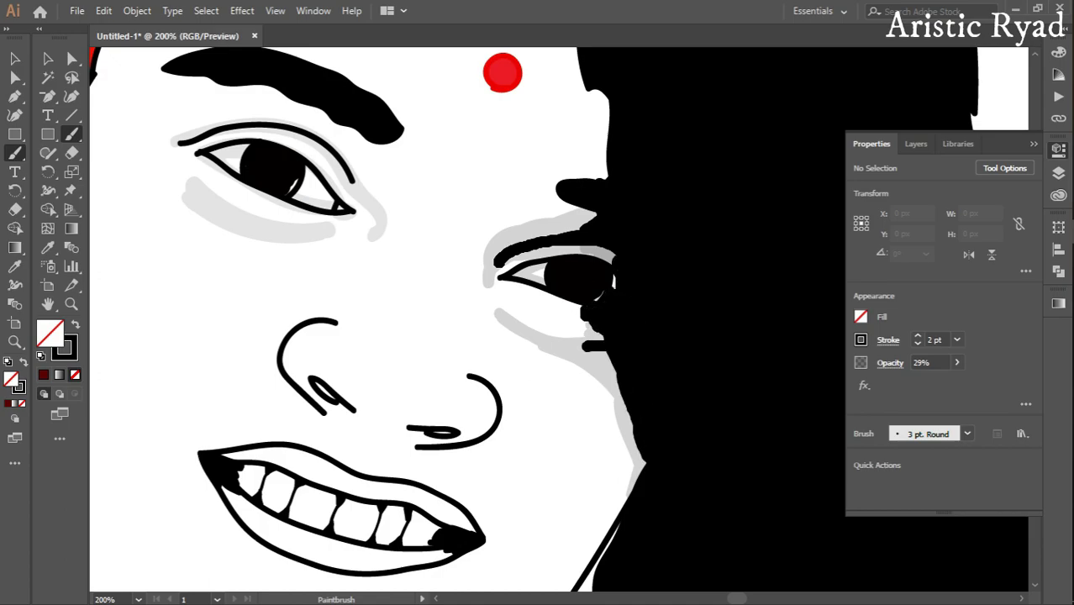
pyautogui.moveTo(615, 368); pyautogui.dragTo(564, 348)
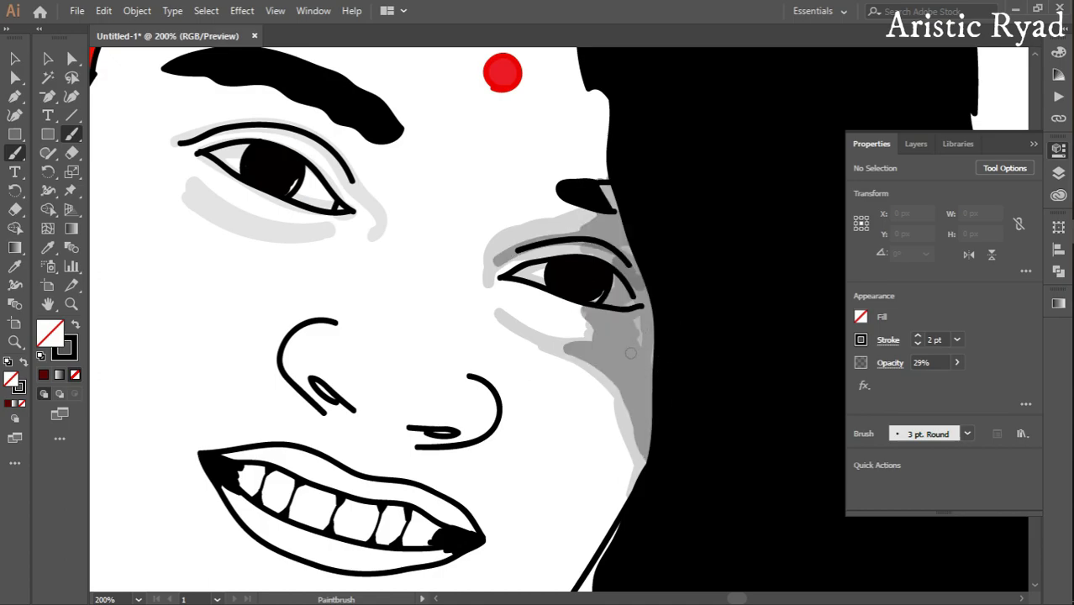
pyautogui.moveTo(631, 353)
pyautogui.mouseDown()
pyautogui.moveTo(628, 252)
pyautogui.moveTo(643, 395)
pyautogui.moveTo(612, 370)
pyautogui.mouseUp()
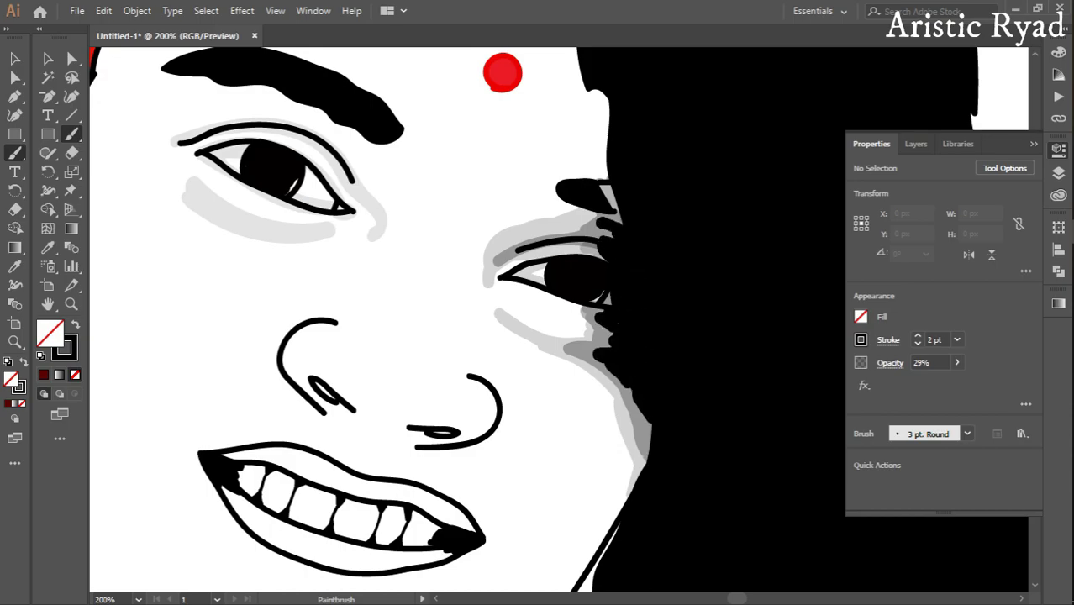
pyautogui.moveTo(610, 237); pyautogui.dragTo(604, 217)
pyautogui.moveTo(640, 319); pyautogui.dragTo(651, 352)
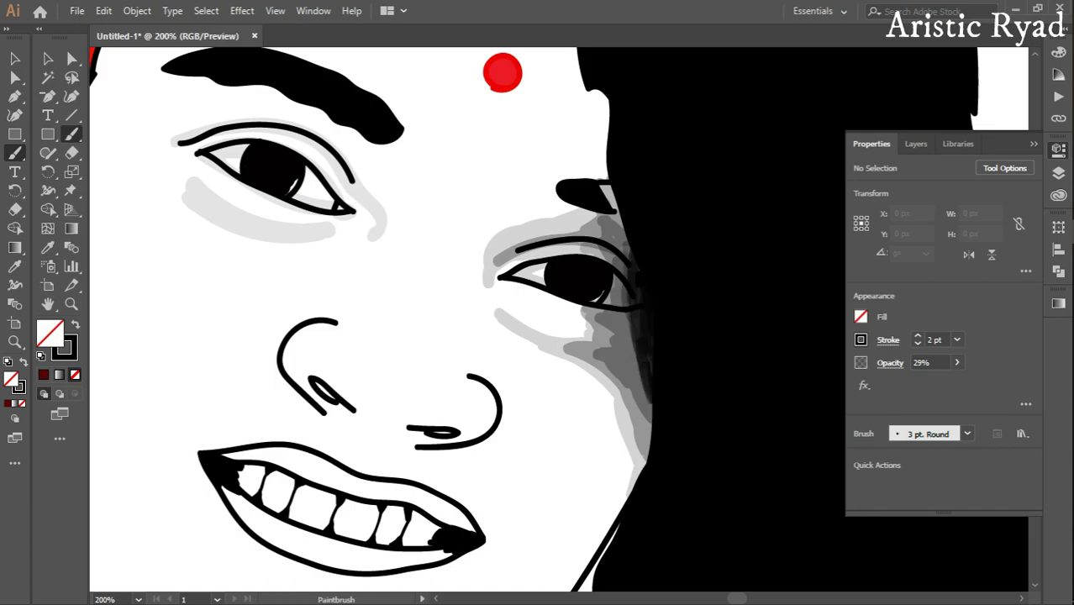
pyautogui.moveTo(647, 336); pyautogui.dragTo(649, 404)
# Zoom out, raise brush opacity to 89%, and paint over the red hatching by the hair
pyautogui.hotkey('ctrl', '-')
pyautogui.hotkey('ctrl', '-')
pyautogui.hotkey('ctrl', '-')
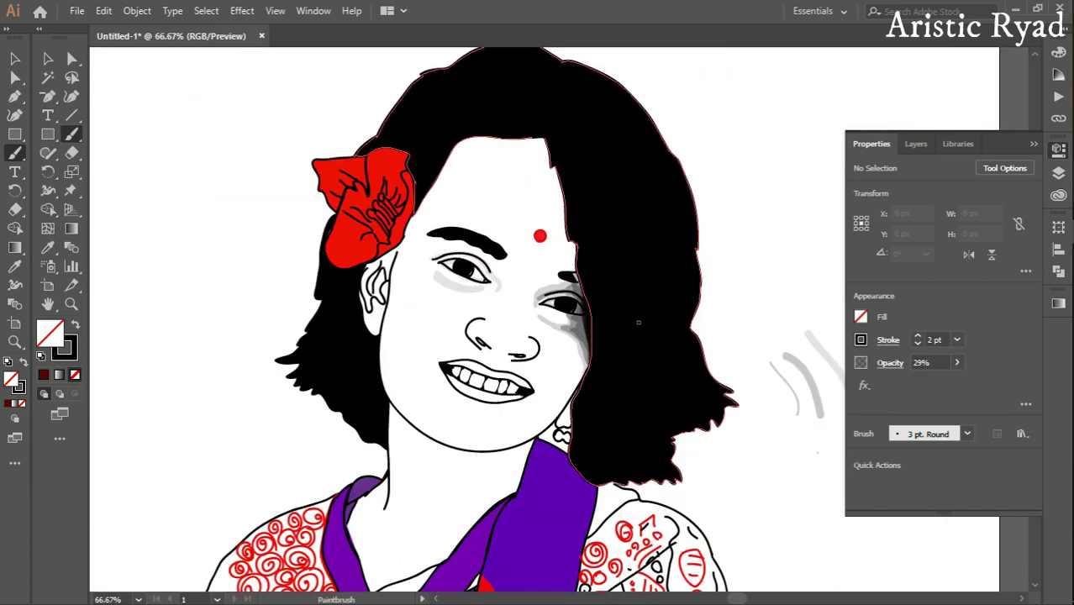
pyautogui.scroll(3, 580, 284)
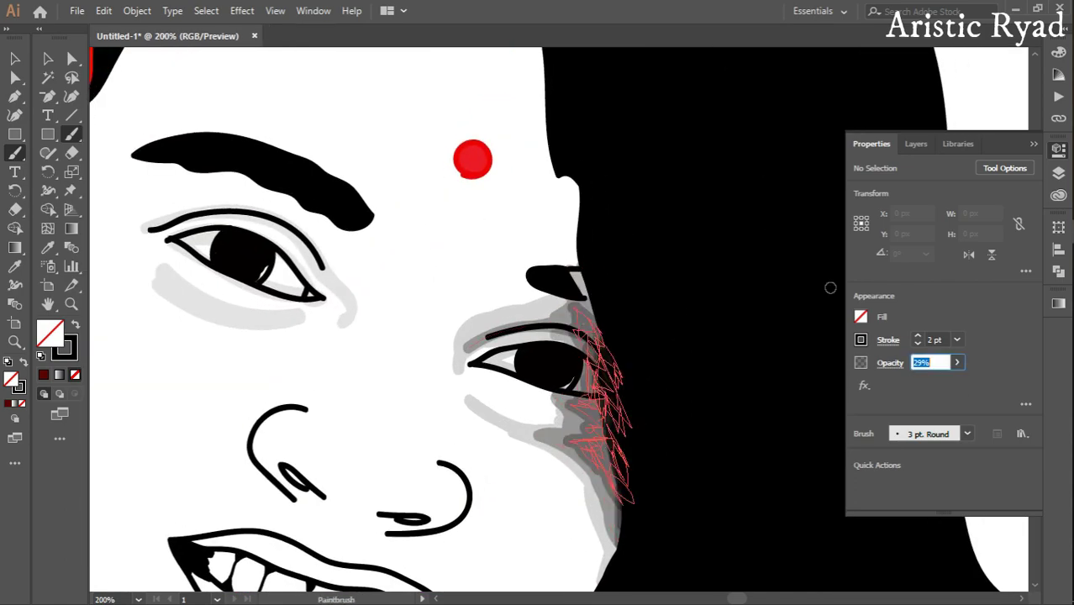
pyautogui.moveTo(580, 284); pyautogui.dragTo(632, 429)
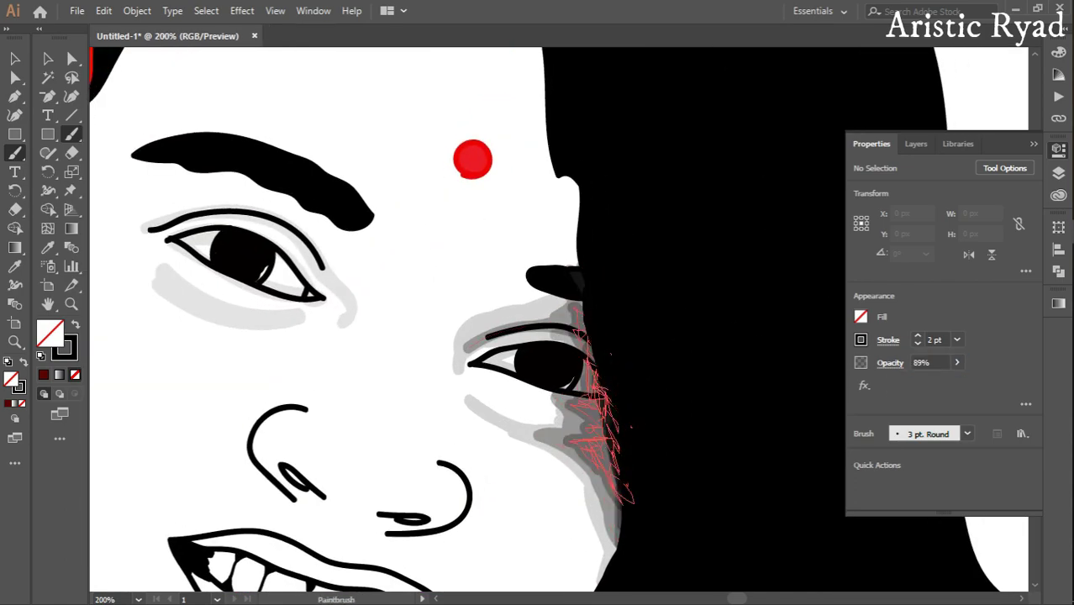
pyautogui.moveTo(588, 349); pyautogui.dragTo(610, 430)
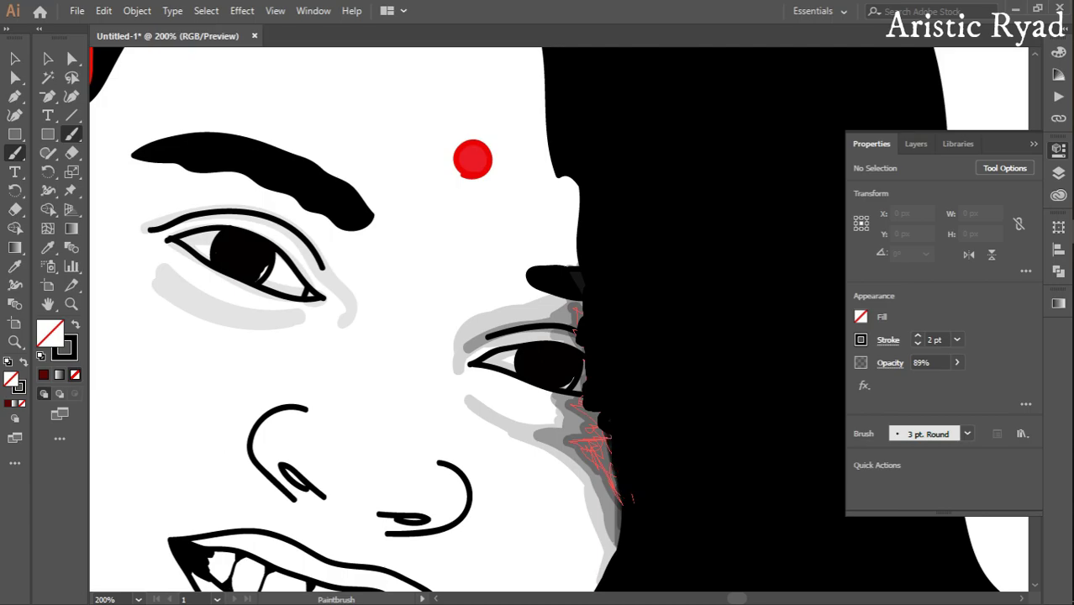
pyautogui.press('a')
pyautogui.click(720, 420)
# Zoom out and paint faint 10%-opacity Paintbrush strokes along the underside of the left eyebrow
pyautogui.hotkey('ctrl', '1')
pyautogui.click(931, 565)
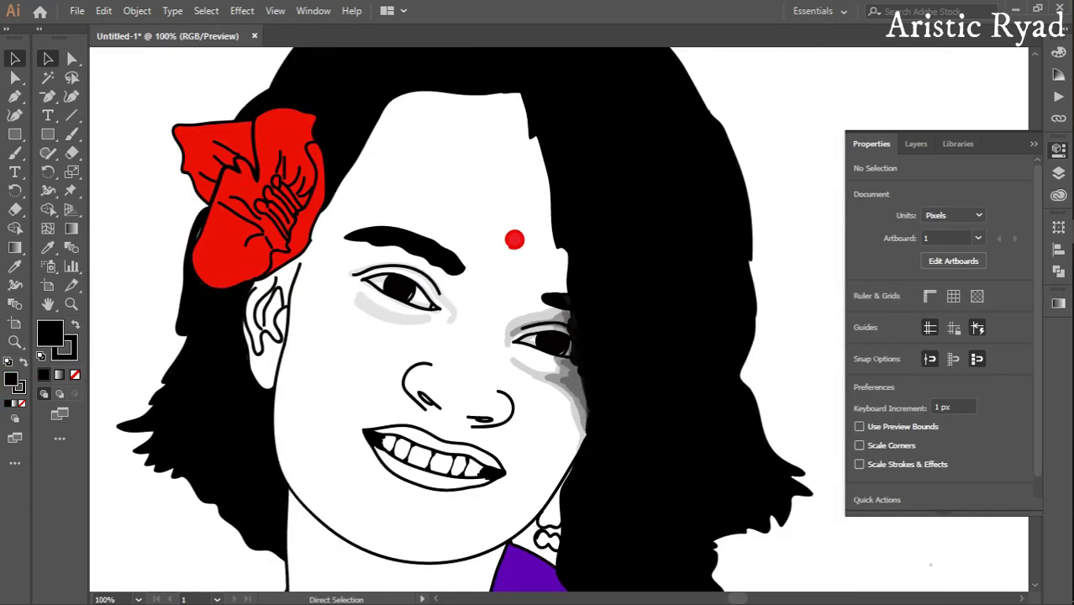
pyautogui.hotkey('ctrl', '-')
pyautogui.press('b')
pyautogui.click(956, 363)
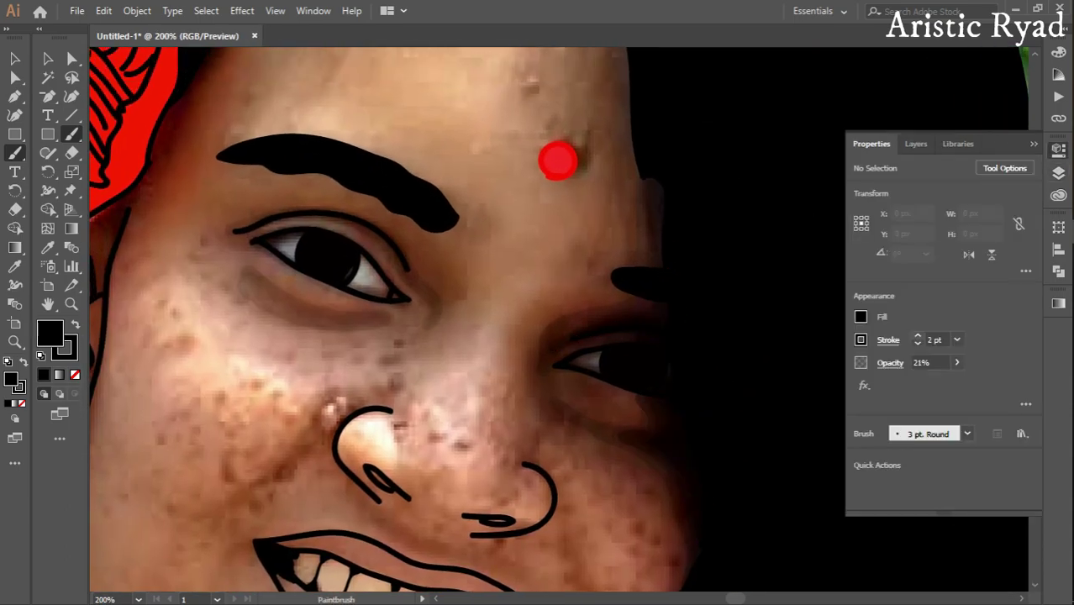
pyautogui.moveTo(367, 198); pyautogui.dragTo(219, 159)
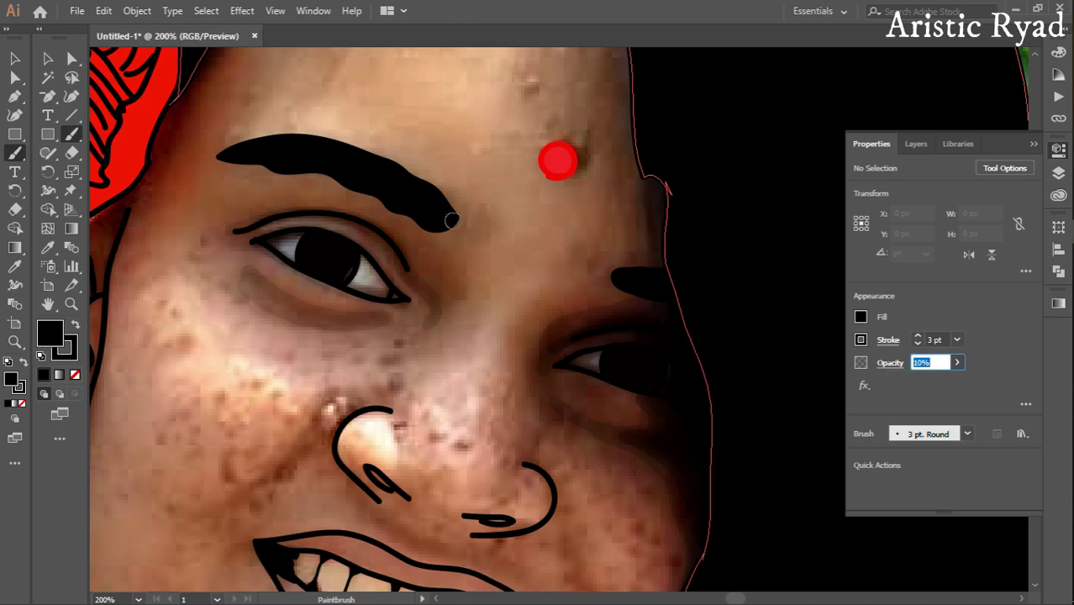
pyautogui.moveTo(446, 224); pyautogui.dragTo(248, 168)
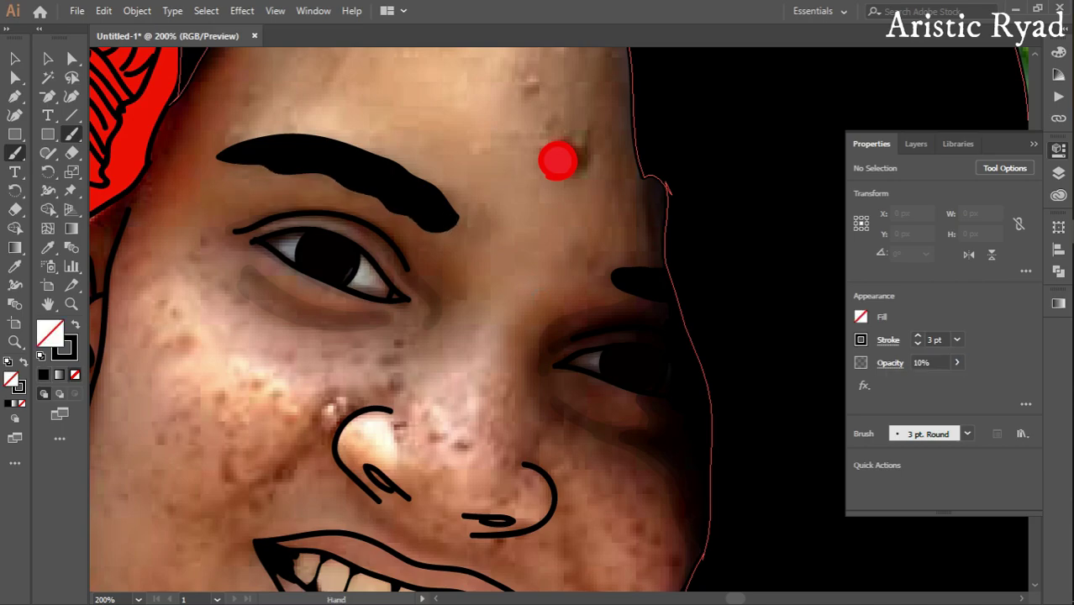
# Move the view to the nose, try thick strokes down its left side, and undo them
pyautogui.moveTo(558, 161)
pyautogui.mouseDown()
pyautogui.moveTo(456, 120)
pyautogui.moveTo(512, 246)
pyautogui.mouseUp()
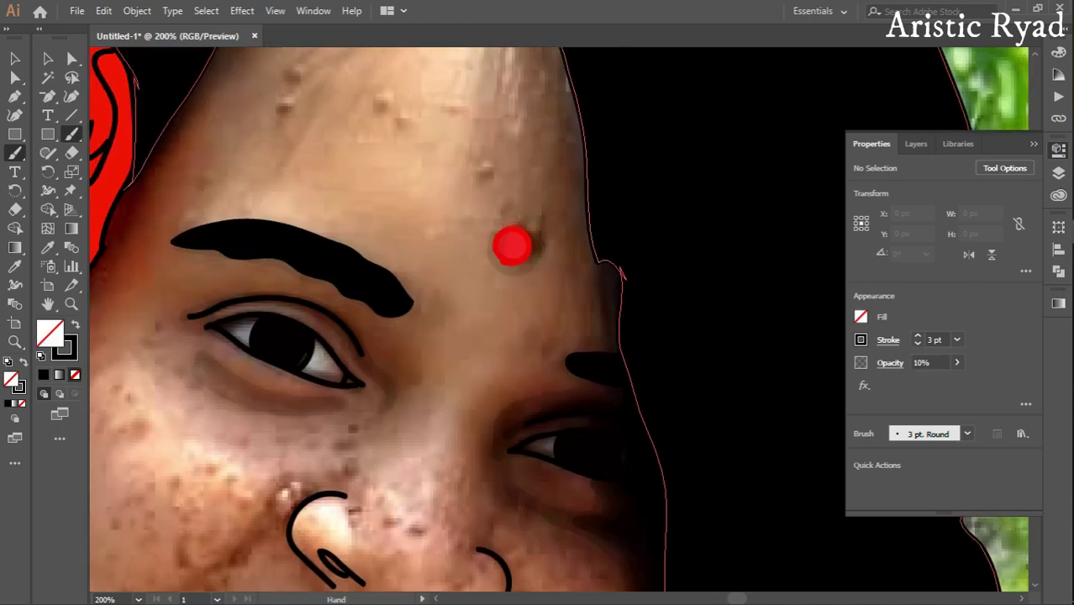
pyautogui.moveTo(498, 558); pyautogui.dragTo(607, 263)
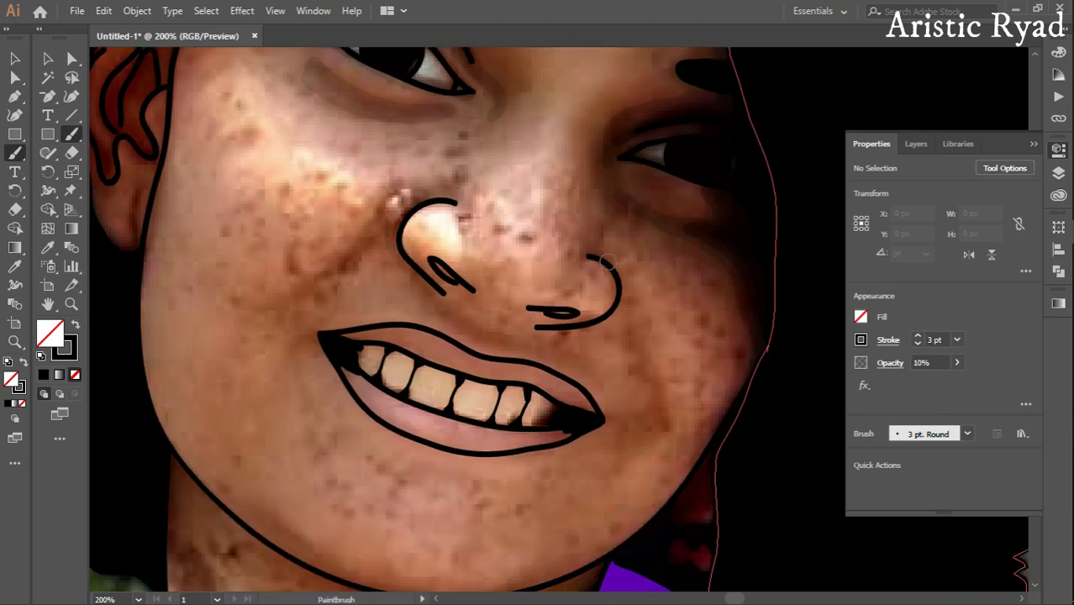
pyautogui.moveTo(401, 215)
pyautogui.mouseDown()
pyautogui.moveTo(434, 187)
pyautogui.moveTo(301, 288)
pyautogui.mouseUp()
pyautogui.hotkey('ctrl', 'z')
pyautogui.moveTo(662, 283)
pyautogui.mouseDown()
pyautogui.moveTo(461, 235)
pyautogui.moveTo(624, 334)
pyautogui.mouseUp()
pyautogui.moveTo(459, 215); pyautogui.dragTo(439, 317)
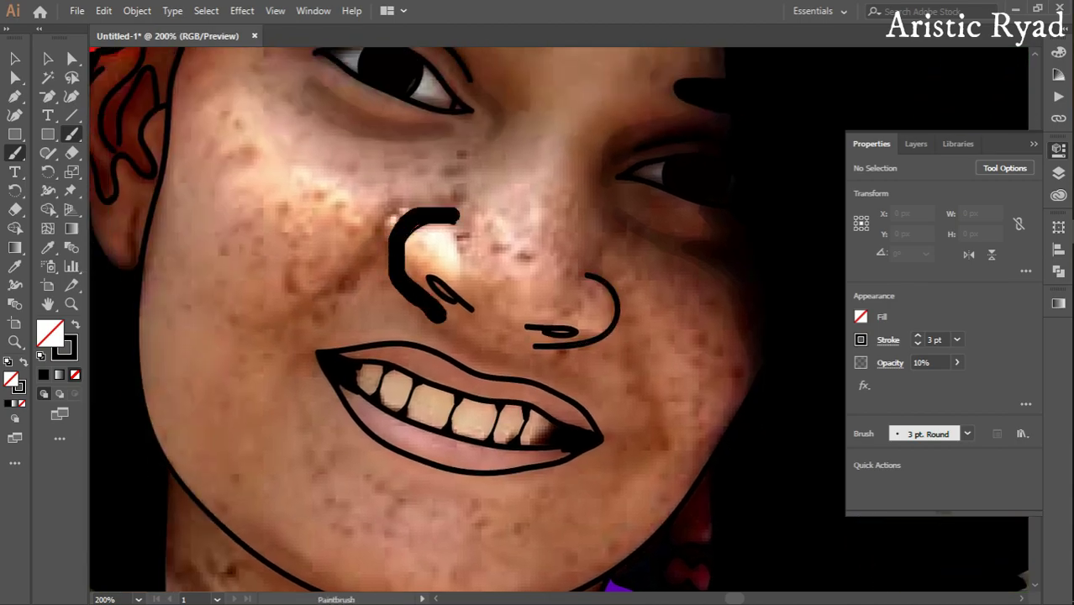
pyautogui.moveTo(458, 205); pyautogui.dragTo(275, 318)
pyautogui.hotkey('ctrl', 'z')
pyautogui.hotkey('ctrl', 'z')
pyautogui.hotkey('ctrl', 'z')
# Try thick strokes along the nose's right side, undo them, and zoom out to the whole face
pyautogui.moveTo(539, 336); pyautogui.dragTo(355, 265)
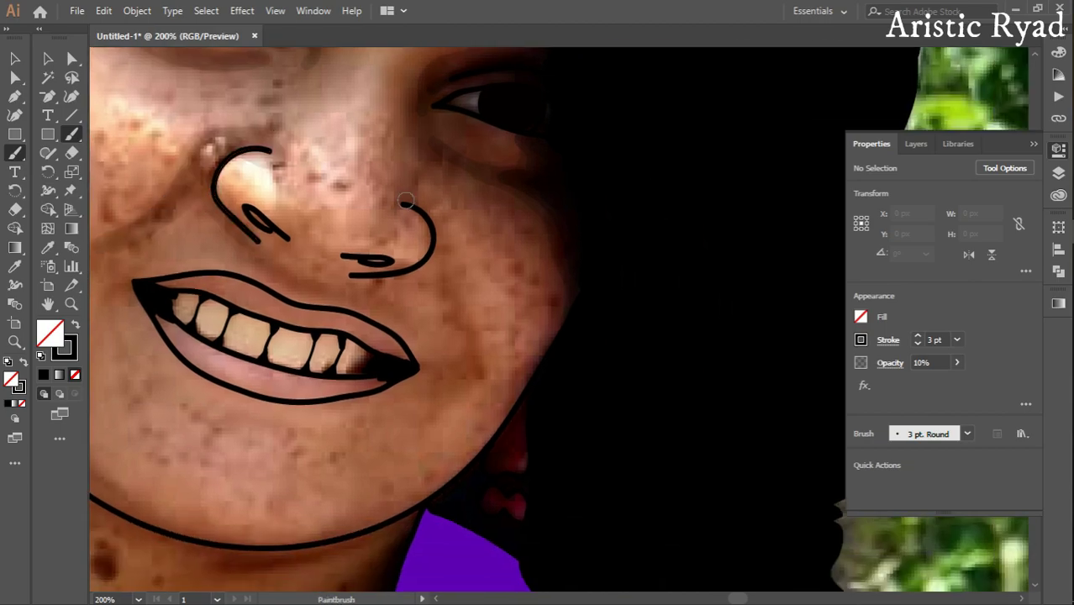
pyautogui.moveTo(402, 198)
pyautogui.mouseDown()
pyautogui.moveTo(361, 286)
pyautogui.moveTo(441, 268)
pyautogui.mouseUp()
pyautogui.moveTo(444, 212); pyautogui.dragTo(478, 363)
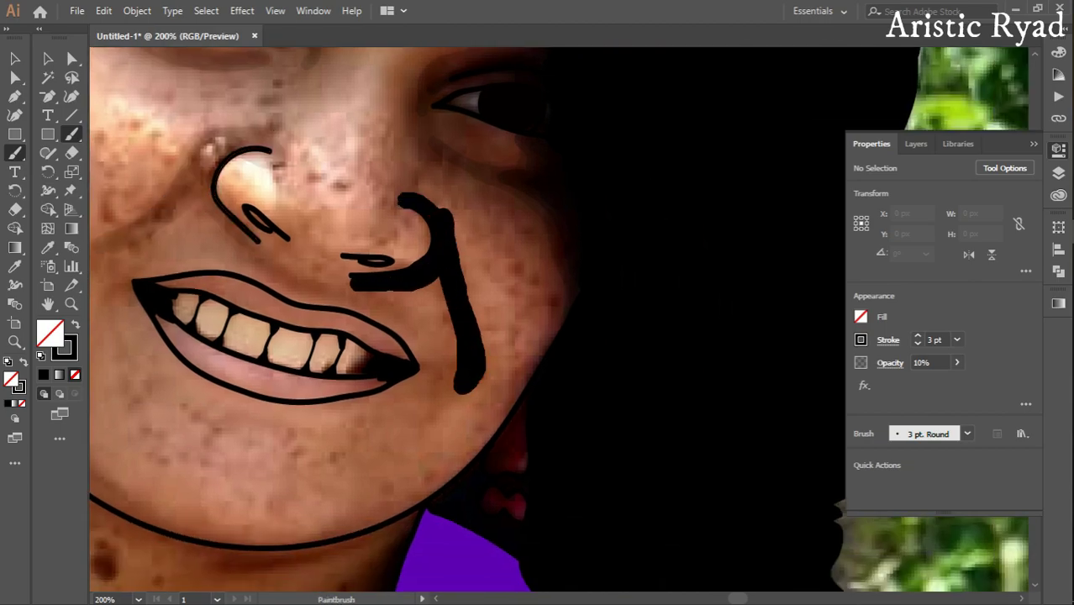
pyautogui.hotkey('ctrl', 'z')
pyautogui.hotkey('ctrl', 'z')
pyautogui.hotkey('ctrl', 'z')
pyautogui.hotkey('ctrl', '-')
pyautogui.click(917, 144)
pyautogui.click(865, 174)
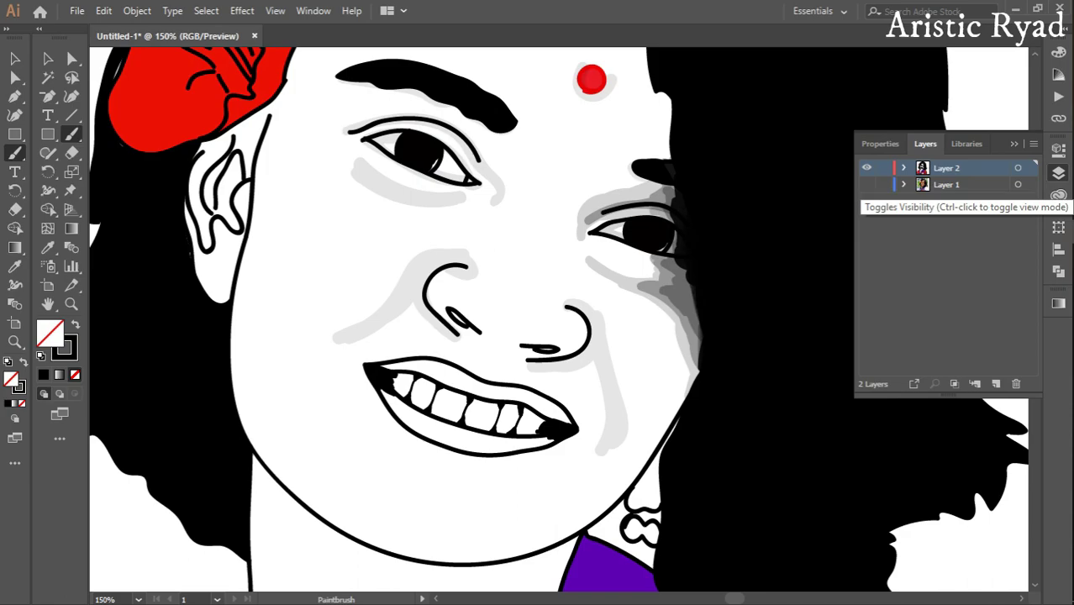
pyautogui.click(872, 144)
pyautogui.hotkey('ctrl', '+')
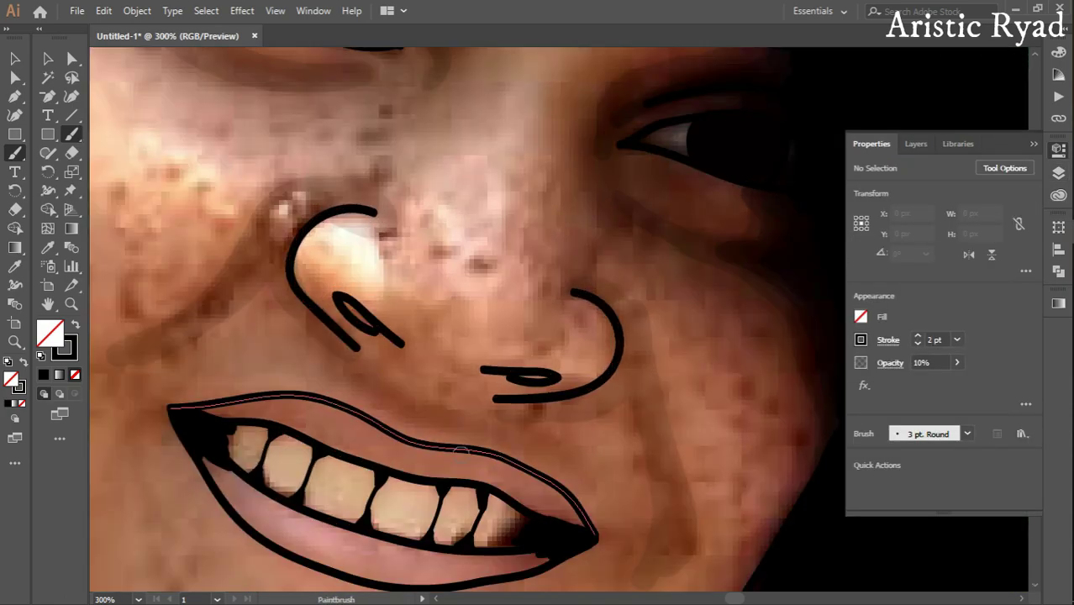
pyautogui.hotkey('ctrl', '+')
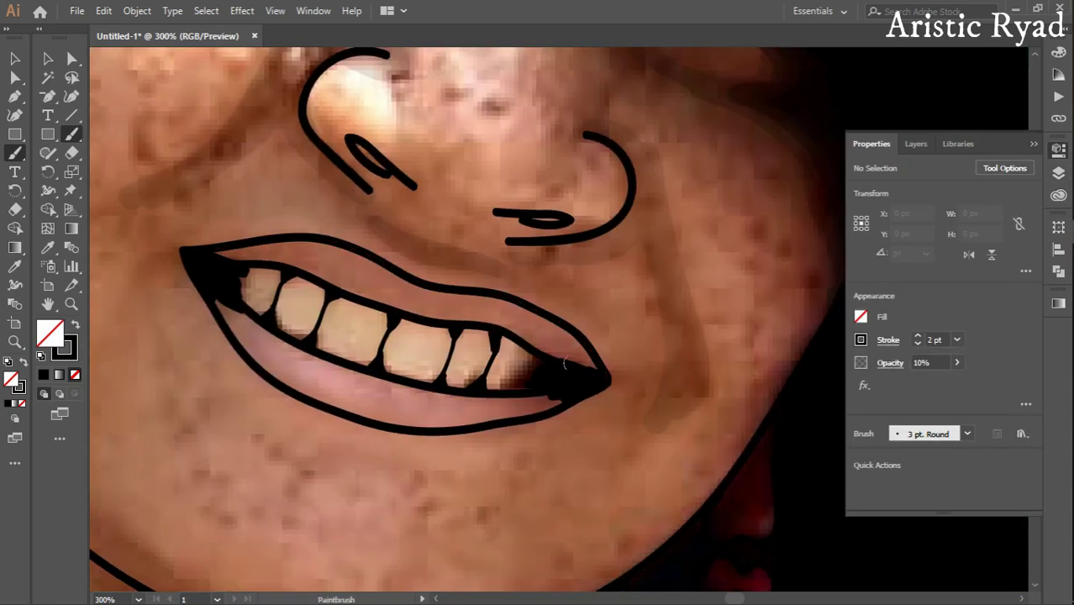
pyautogui.moveTo(533, 363); pyautogui.dragTo(500, 385)
pyautogui.moveTo(476, 330)
pyautogui.mouseDown()
pyautogui.moveTo(496, 370)
pyautogui.moveTo(437, 380)
pyautogui.moveTo(452, 330)
pyautogui.mouseUp()
pyautogui.moveTo(387, 324)
pyautogui.mouseDown()
pyautogui.moveTo(363, 360)
pyautogui.moveTo(282, 330)
pyautogui.mouseUp()
pyautogui.moveTo(286, 264)
pyautogui.mouseDown()
pyautogui.moveTo(276, 313)
pyautogui.moveTo(362, 330)
pyautogui.mouseUp()
pyautogui.moveTo(353, 257)
pyautogui.mouseDown()
pyautogui.moveTo(217, 284)
pyautogui.moveTo(361, 252)
pyautogui.moveTo(380, 267)
pyautogui.mouseUp()
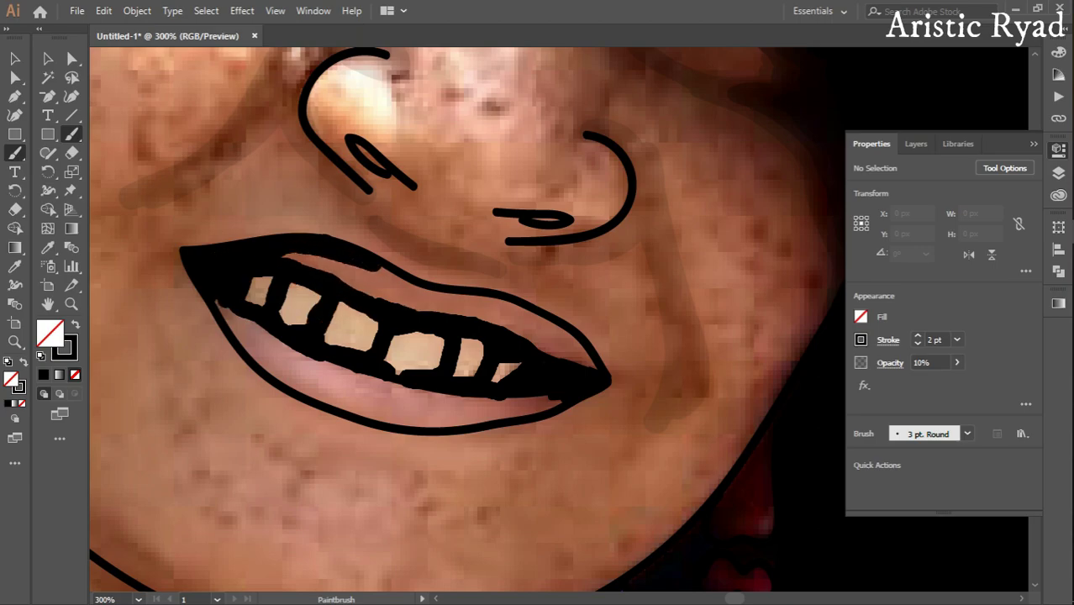
pyautogui.moveTo(219, 301); pyautogui.dragTo(303, 395)
pyautogui.hotkey('ctrl', 'z')
pyautogui.press('F7')
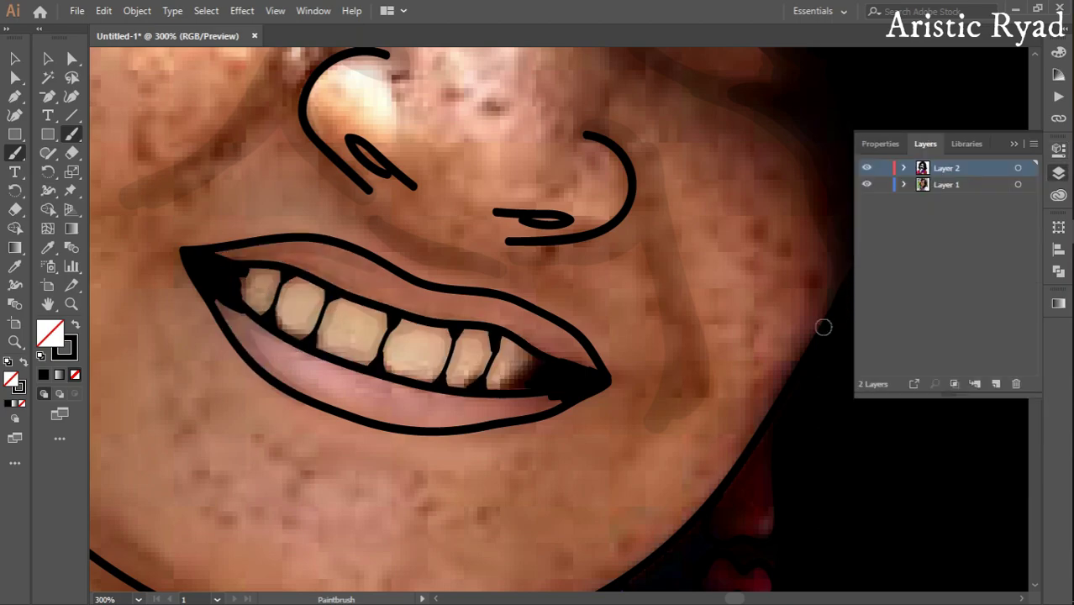
pyautogui.click(866, 184)
pyautogui.moveTo(557, 402); pyautogui.dragTo(403, 431)
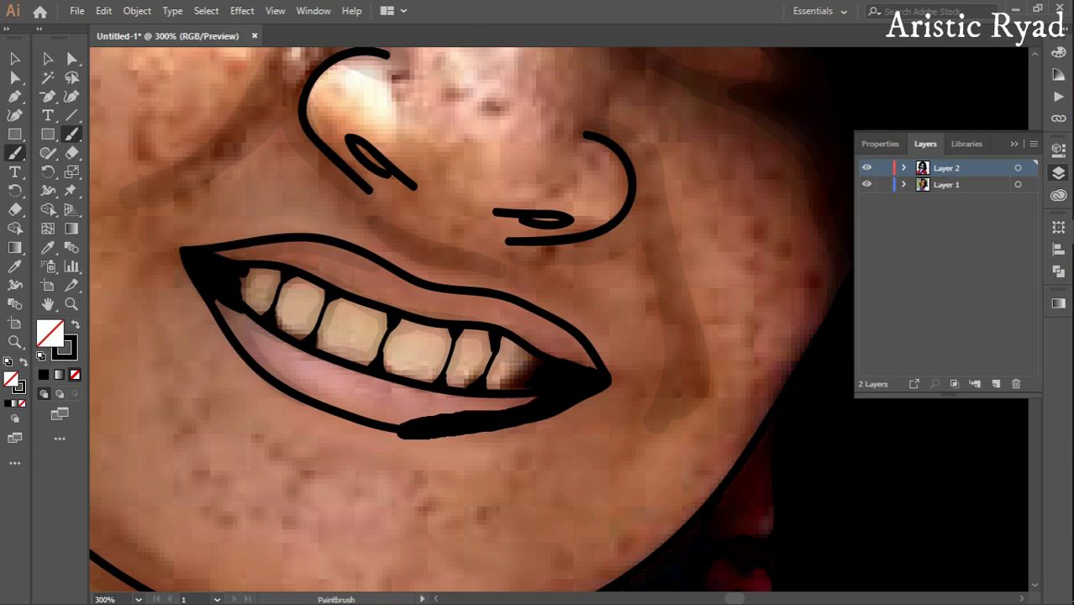
pyautogui.hotkey('ctrl', 'z')
pyautogui.click(867, 184)
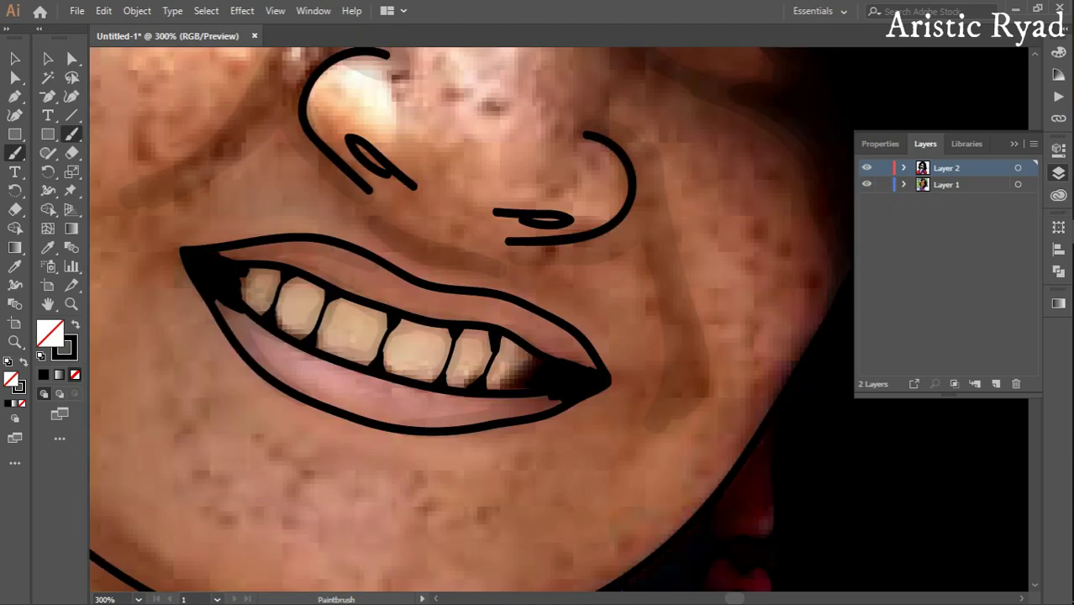
pyautogui.moveTo(222, 254)
pyautogui.mouseDown()
pyautogui.moveTo(252, 290)
pyautogui.moveTo(250, 358)
pyautogui.mouseUp()
pyautogui.hotkey('ctrl', 'z')
pyautogui.hotkey('ctrl', 'z')
pyautogui.click(867, 184)
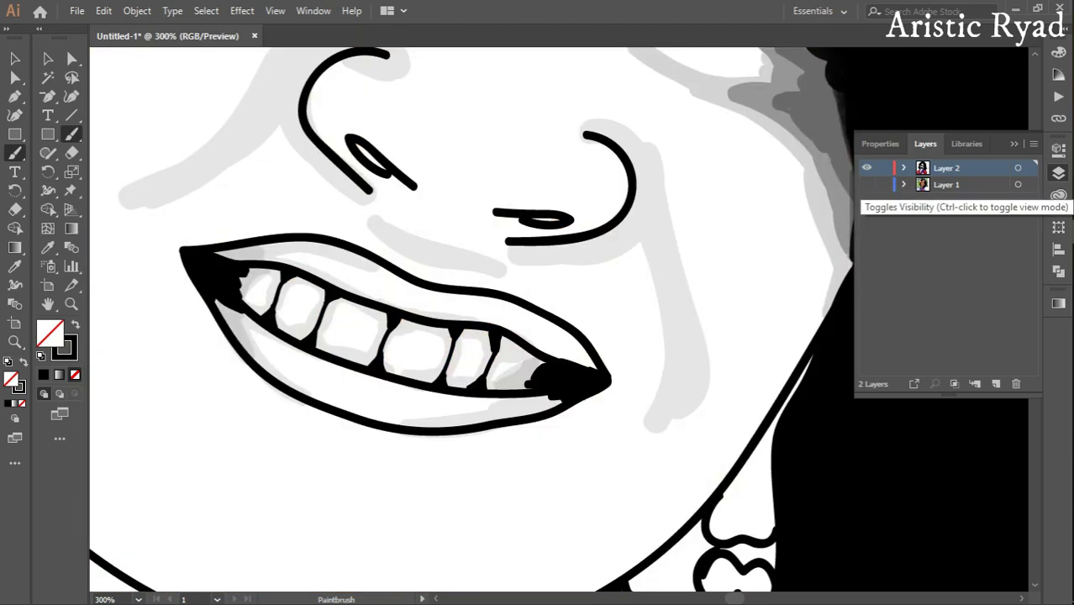
pyautogui.moveTo(650, 211); pyautogui.dragTo(685, 400)
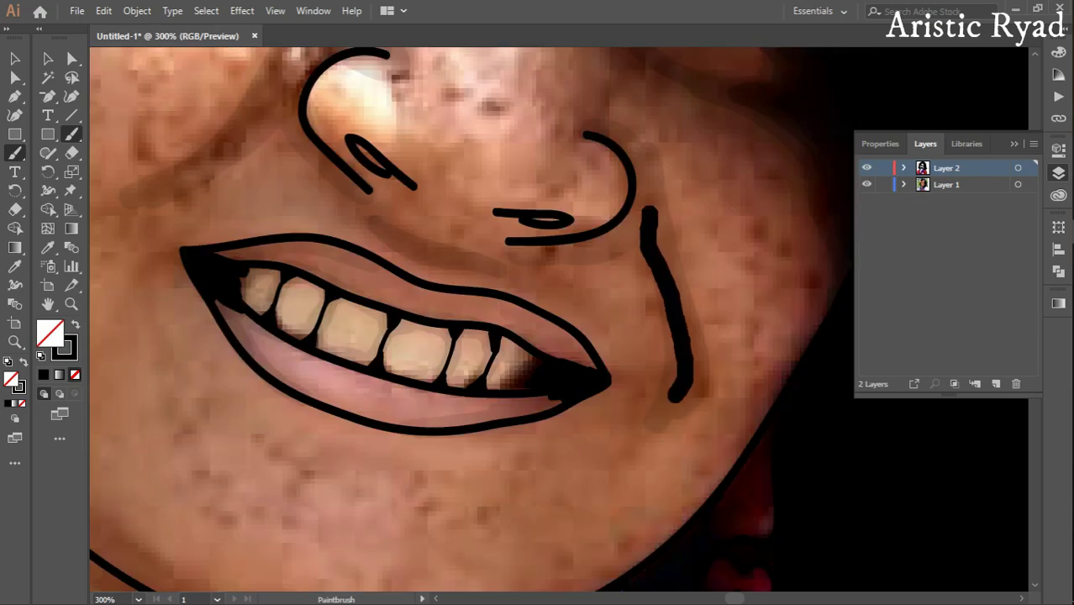
pyautogui.hotkey('ctrl', 'z')
pyautogui.moveTo(649, 209); pyautogui.dragTo(645, 429)
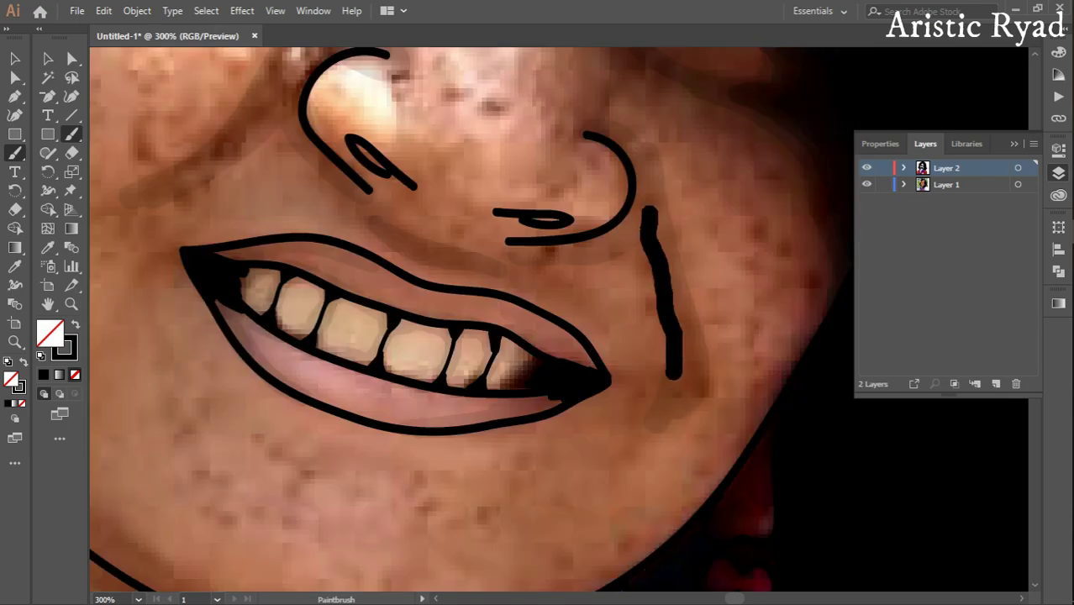
pyautogui.hotkey('ctrl', 'z')
pyautogui.moveTo(303, 55)
pyautogui.mouseDown()
pyautogui.moveTo(547, 176)
pyautogui.moveTo(381, 330)
pyautogui.mouseUp()
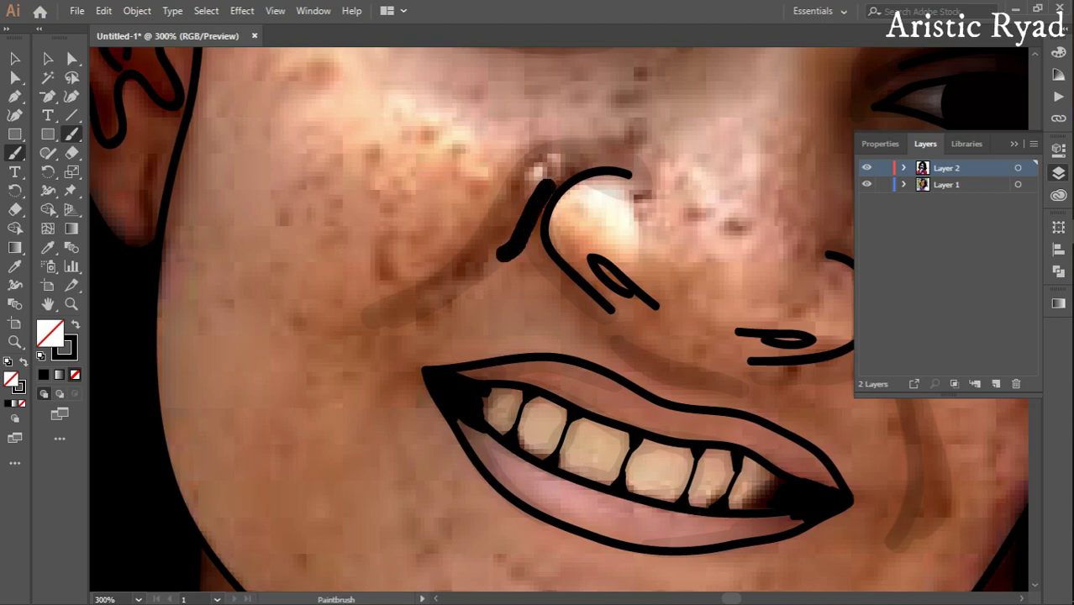
pyautogui.hotkey('ctrl', 'z')
pyautogui.click(867, 184)
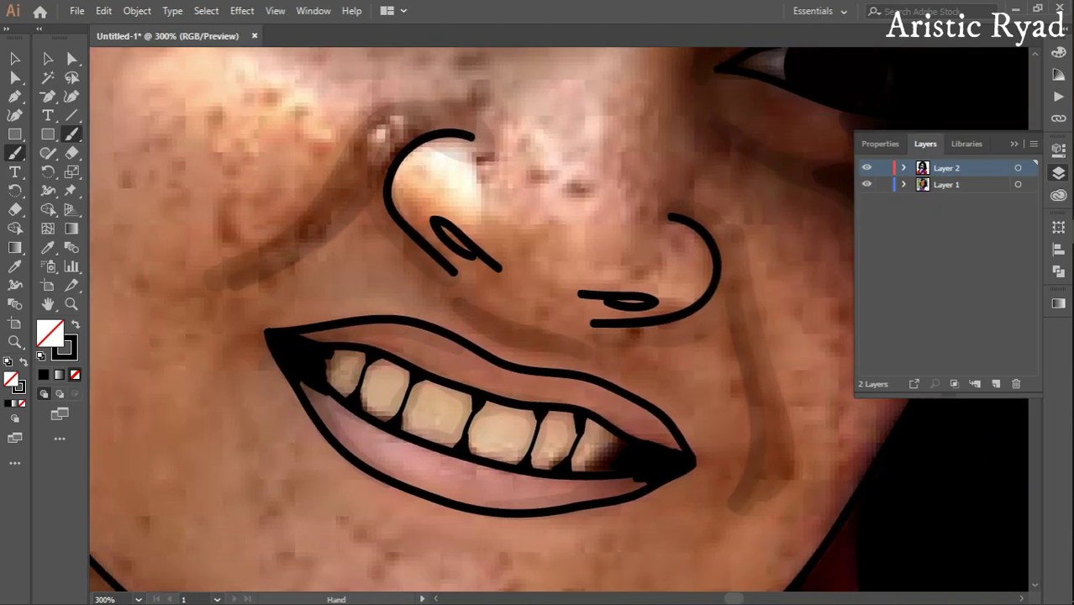
pyautogui.moveTo(807, 343); pyautogui.dragTo(648, 282)
pyautogui.press('v')
pyautogui.hotkey('ctrl', '-')
pyautogui.hotkey('ctrl', '-')
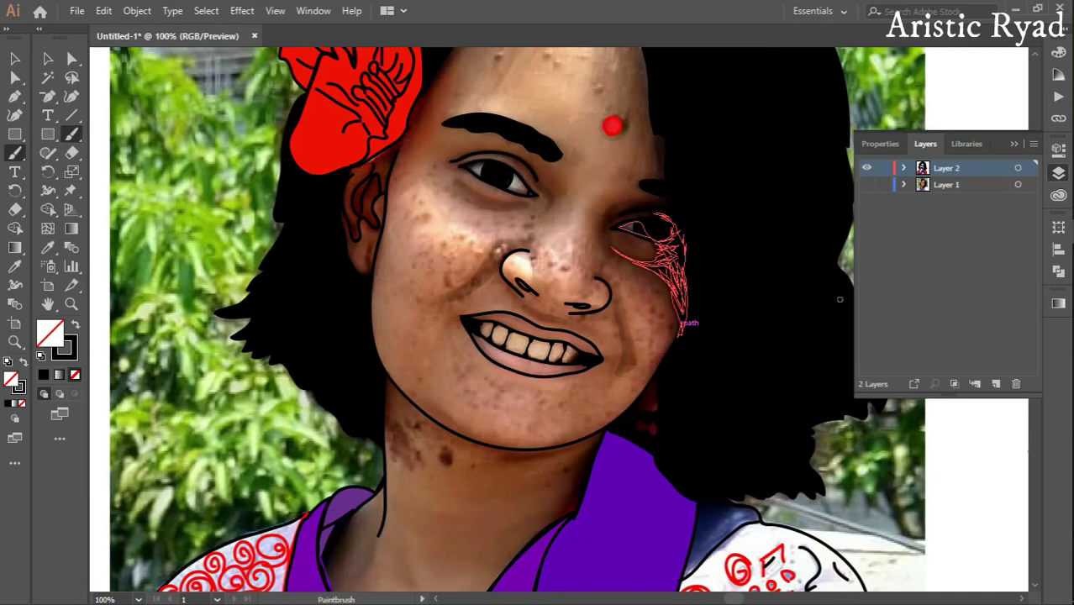
pyautogui.click(867, 184)
pyautogui.hotkey('ctrl', '-')
pyautogui.hotkey('ctrl', '-')
pyautogui.hotkey('ctrl', '-')
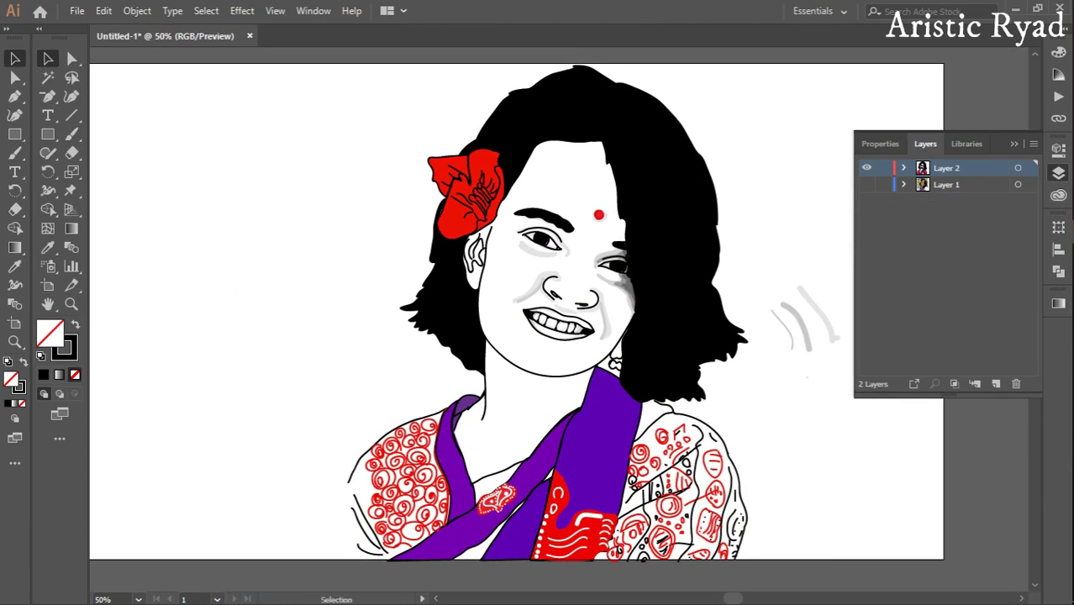
pyautogui.hotkey('ctrl', '+')
pyautogui.hotkey('ctrl', '+')
pyautogui.hotkey('ctrl', '+')
pyautogui.click(867, 184)
pyautogui.press('b')
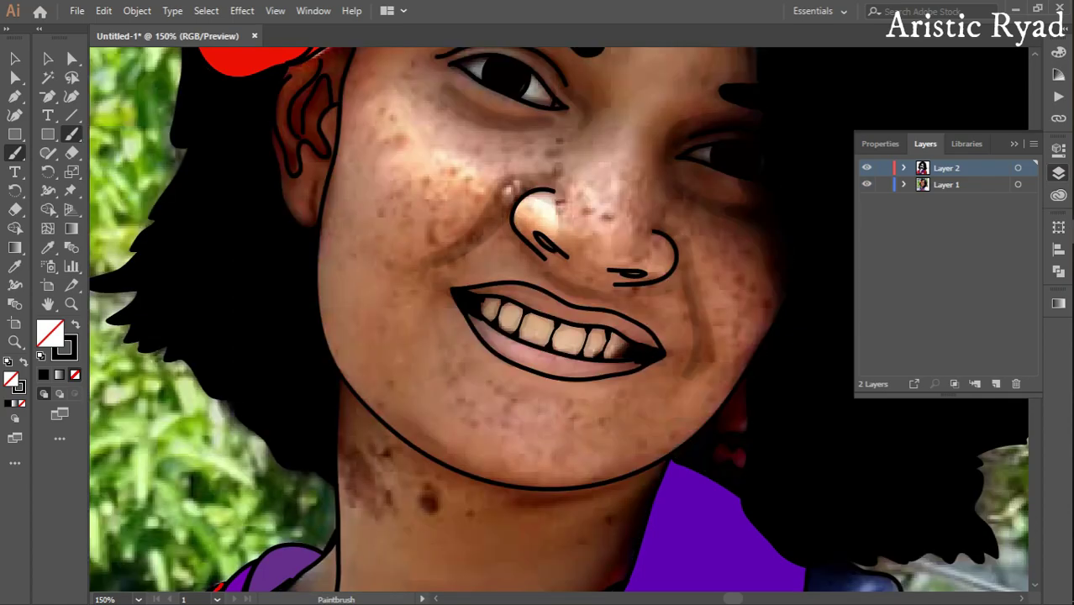
# Paint faint shading under the lip and a 3 pt shading stroke along the chin line
pyautogui.moveTo(518, 400); pyautogui.dragTo(481, 370)
pyautogui.click(872, 144)
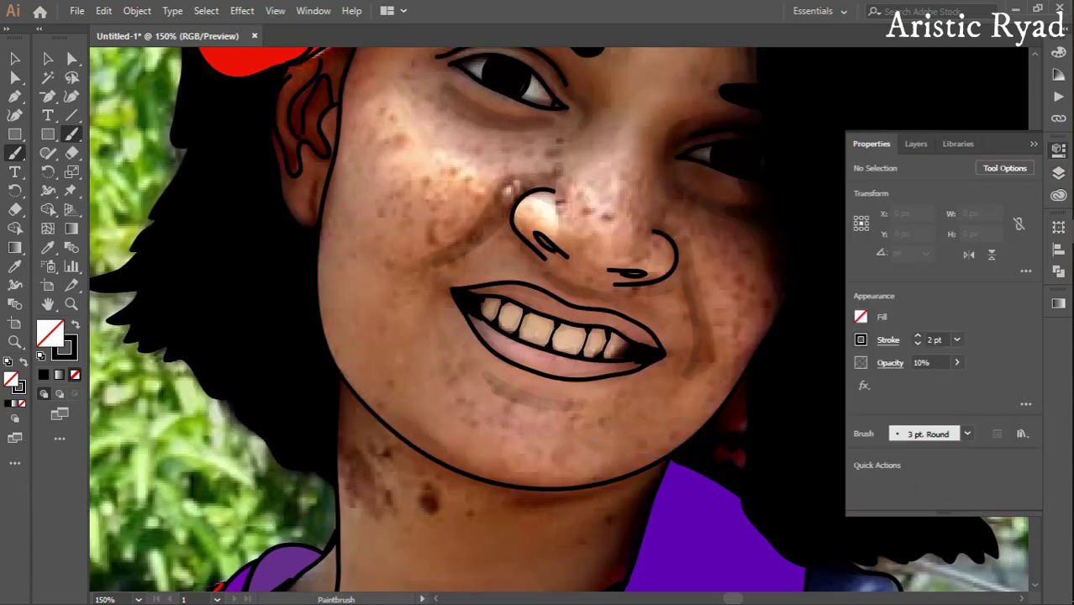
pyautogui.click(957, 362)
pyautogui.click(407, 436)
pyautogui.moveTo(403, 422); pyautogui.dragTo(659, 461)
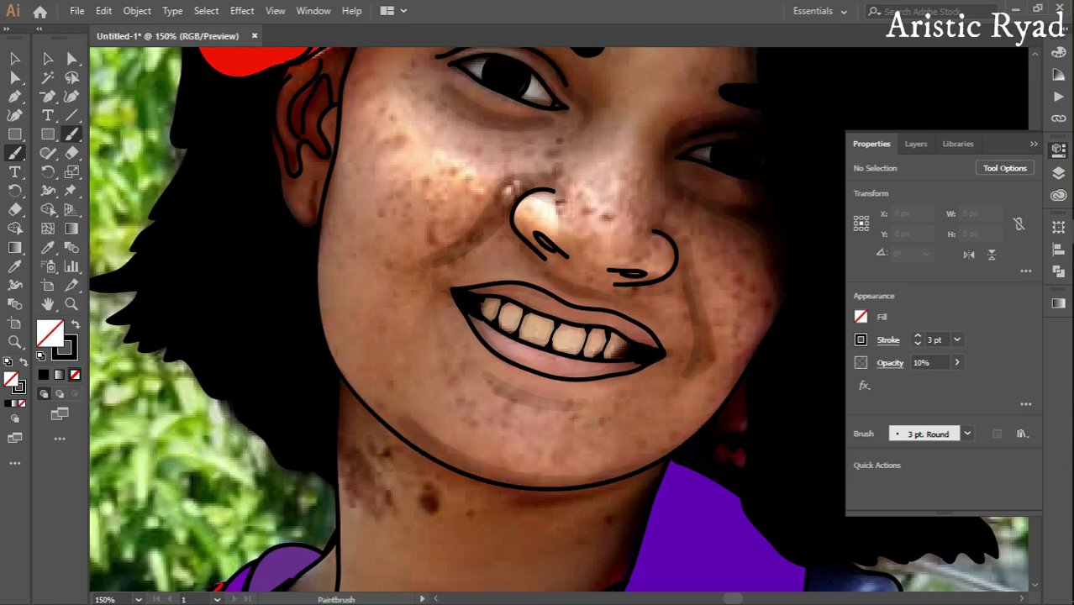
# Trace the ear lobe, inner ear and ear outline in black, undoing a stray jaw-to-flower stroke
pyautogui.click(917, 144)
pyautogui.click(867, 184)
pyautogui.moveTo(589, 253); pyautogui.dragTo(677, 403)
pyautogui.moveTo(408, 386); pyautogui.dragTo(442, 205)
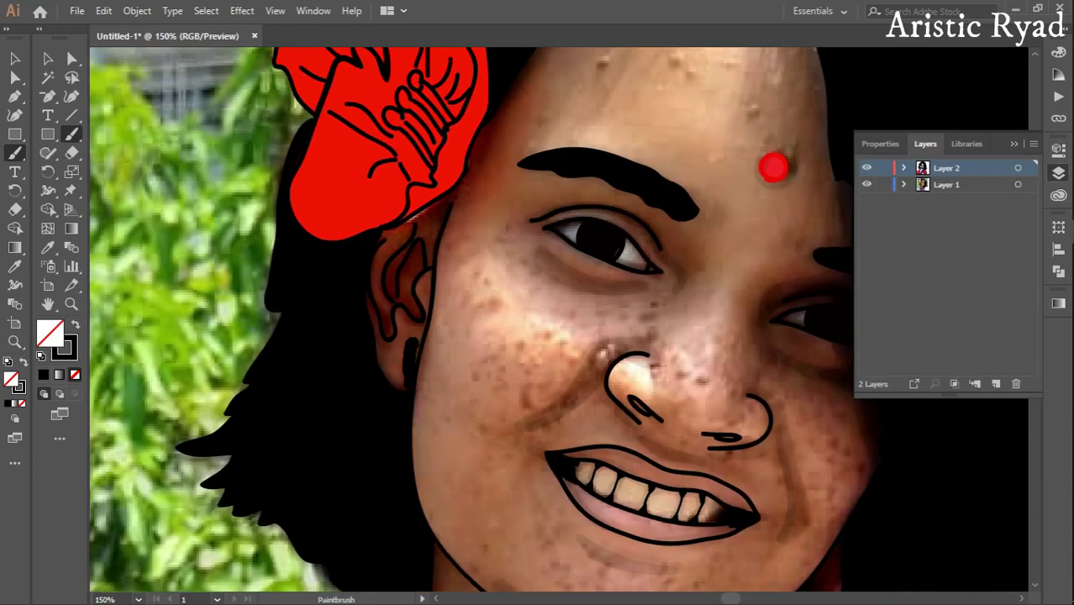
pyautogui.hotkey('ctrl', 'z')
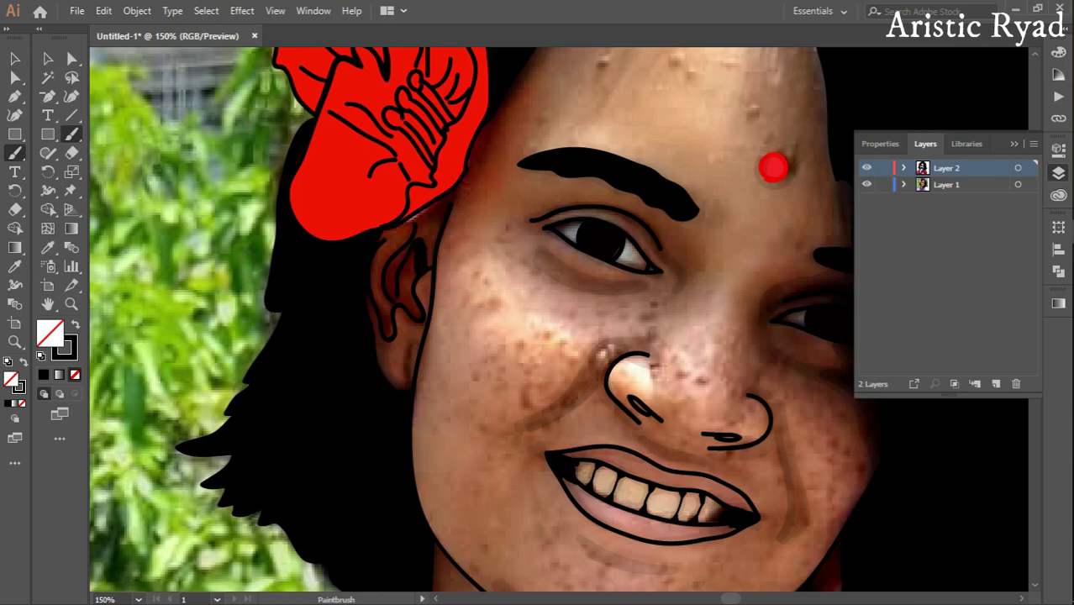
pyautogui.moveTo(391, 332); pyautogui.dragTo(375, 250)
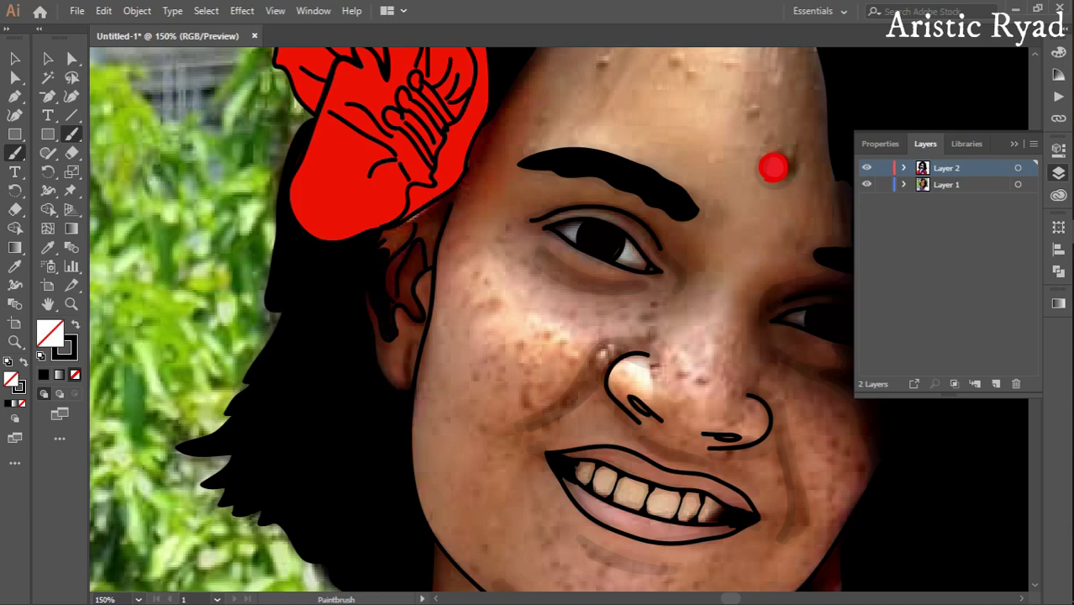
pyautogui.moveTo(421, 317)
pyautogui.mouseDown()
pyautogui.moveTo(399, 252)
pyautogui.moveTo(450, 198)
pyautogui.mouseUp()
# Hide the photo layer and extend the ear outline up to the flower
pyautogui.hotkey('ctrl', '0')
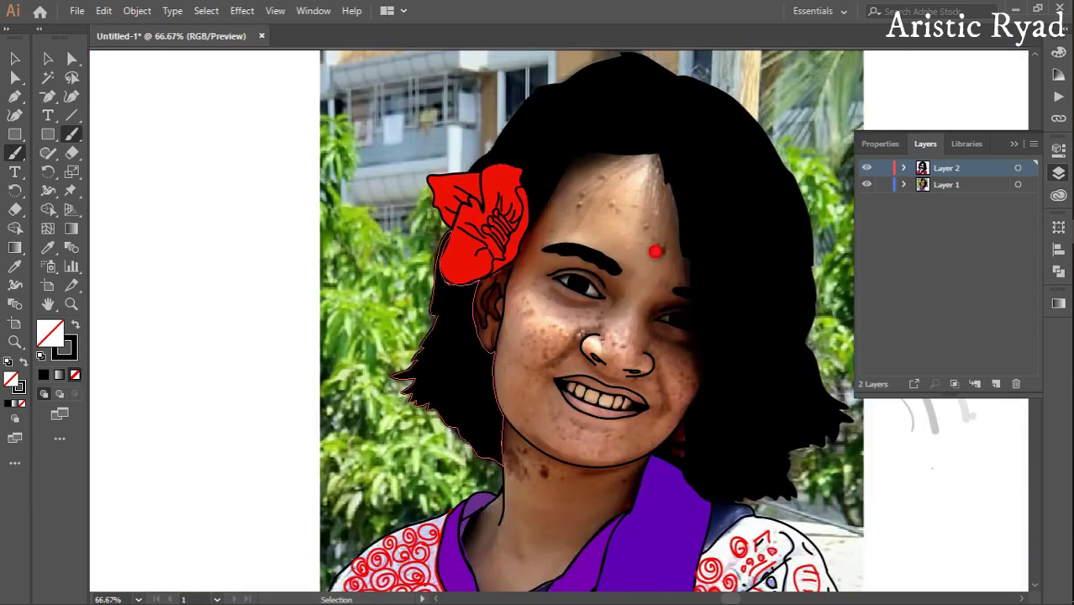
pyautogui.click(867, 185)
pyautogui.scroll(3, 445, 276)
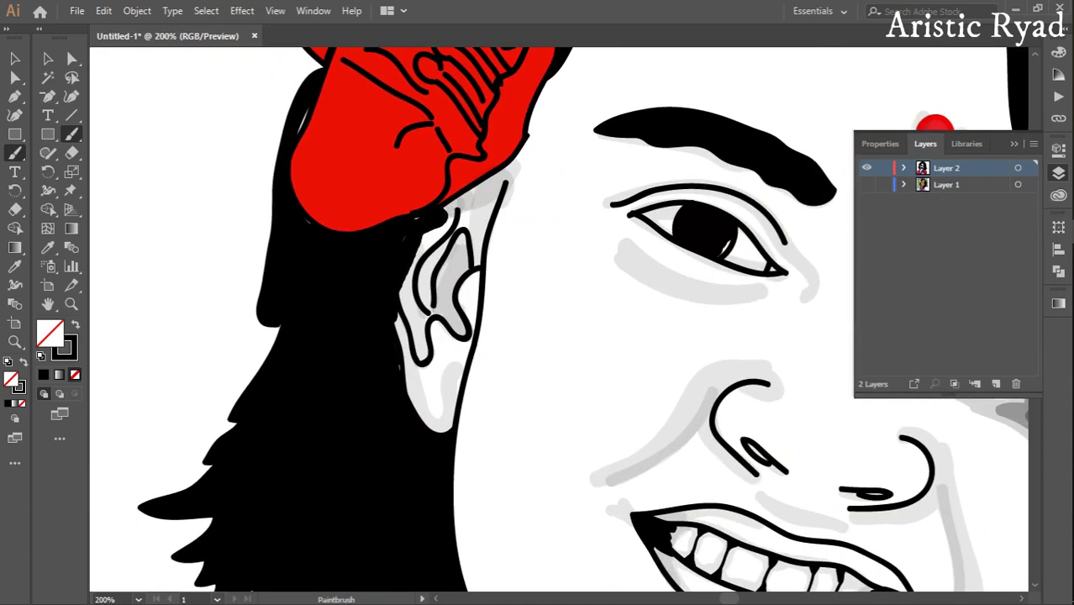
pyautogui.moveTo(510, 175); pyautogui.dragTo(400, 274)
# Paint grey shading inside the ear and along the upper ear, removing the heavy lobe stroke
pyautogui.moveTo(413, 220); pyautogui.dragTo(402, 319)
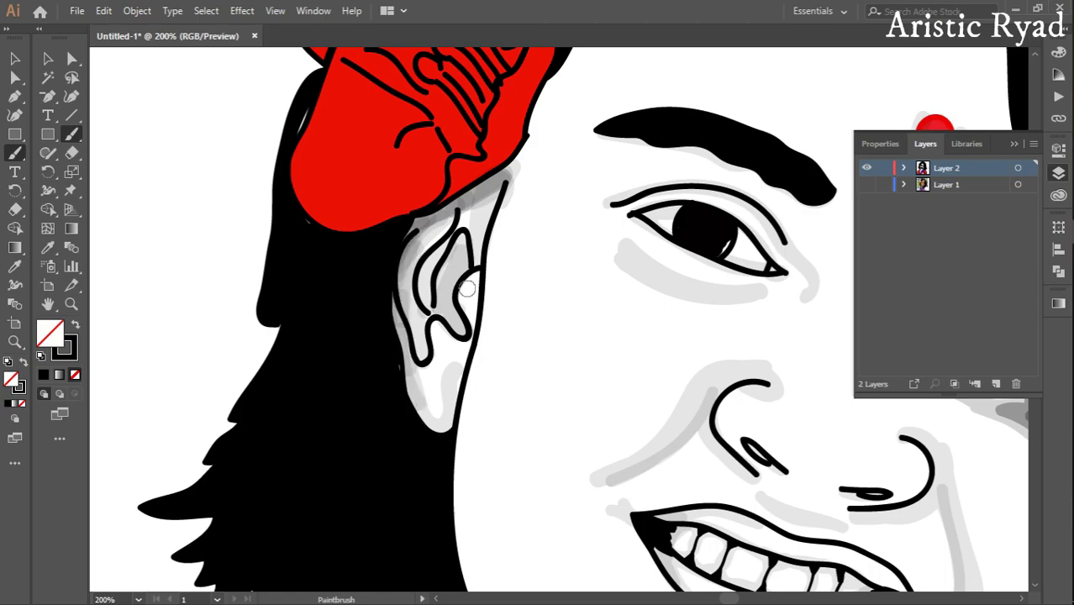
pyautogui.moveTo(460, 242)
pyautogui.mouseDown()
pyautogui.moveTo(444, 328)
pyautogui.moveTo(421, 359)
pyautogui.mouseUp()
pyautogui.hotkey('ctrl', 'z')
pyautogui.moveTo(433, 218); pyautogui.dragTo(417, 274)
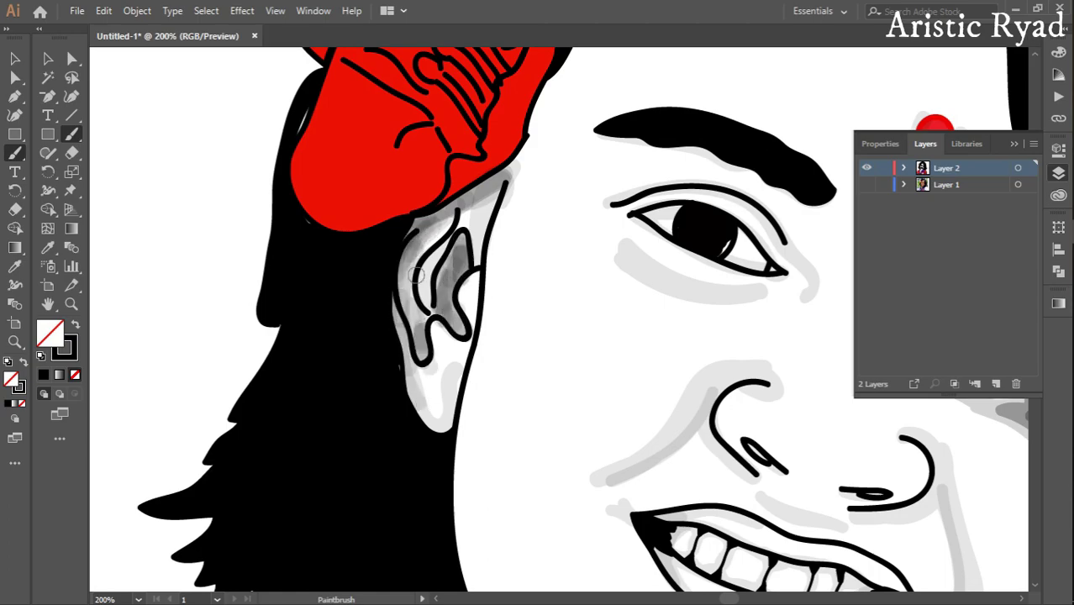
pyautogui.hotkey('ctrl', '0')
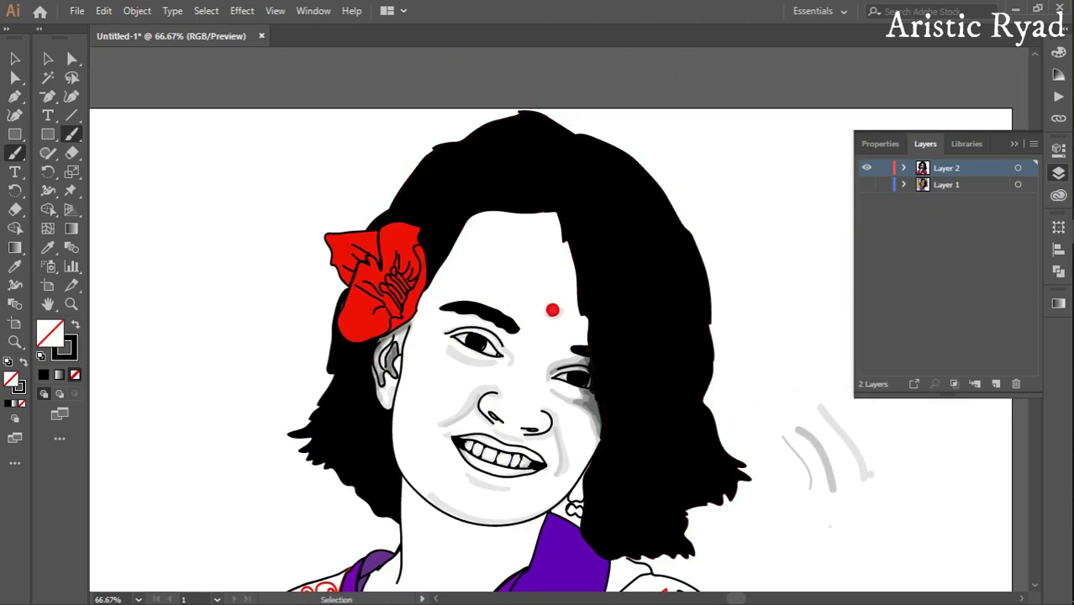
pyautogui.scroll(5, 844, 216)
# Paint dark shading on the lower petal, removing a black stroke on its lower-left edge
pyautogui.moveTo(845, 216); pyautogui.dragTo(1059, 230)
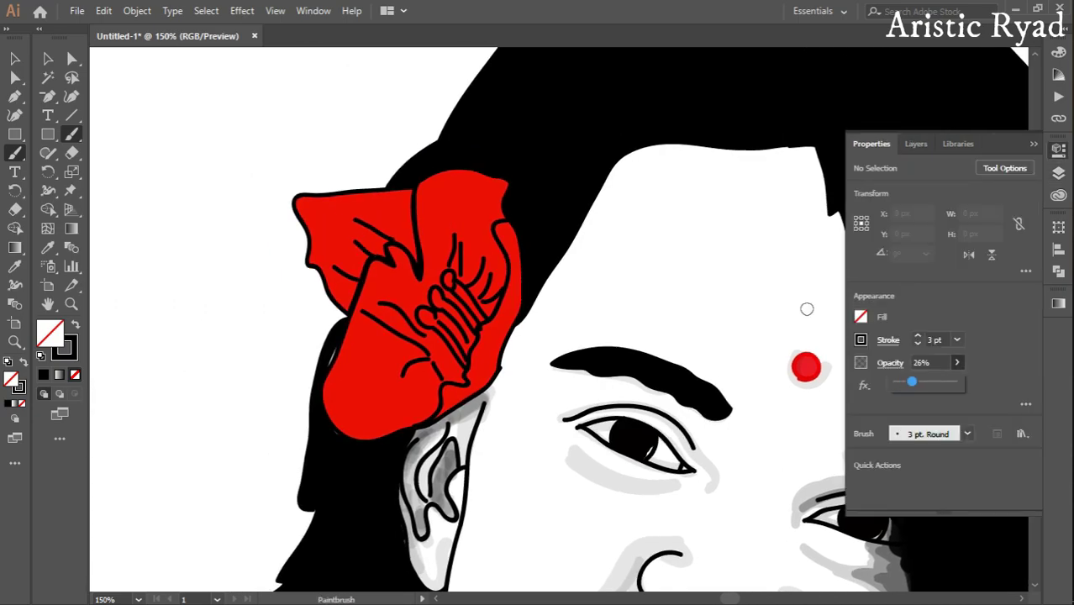
pyautogui.moveTo(421, 364); pyautogui.dragTo(421, 310)
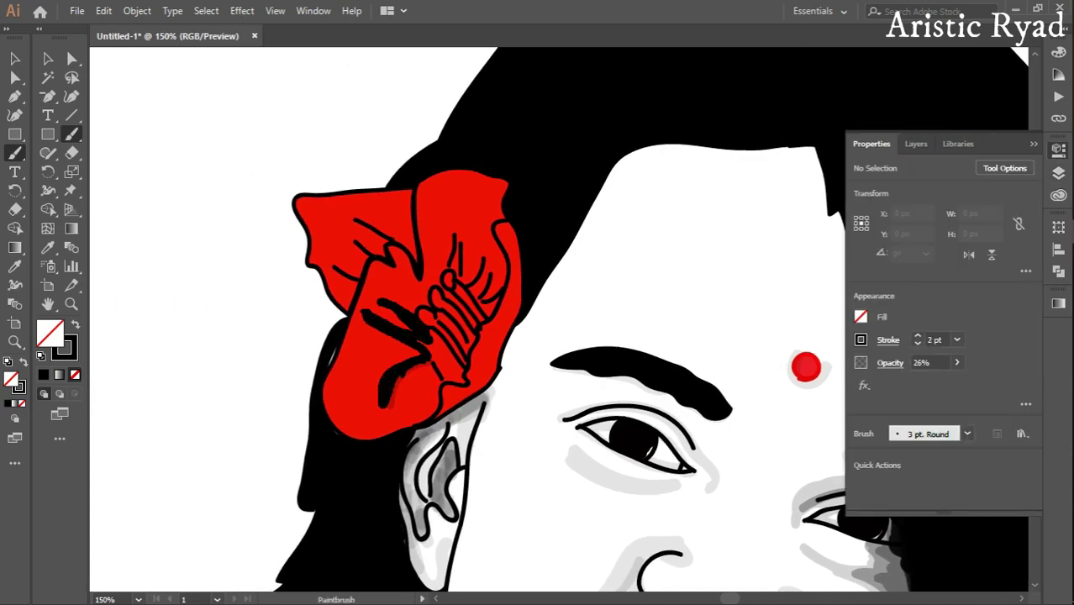
pyautogui.moveTo(437, 359); pyautogui.dragTo(439, 387)
pyautogui.moveTo(362, 285)
pyautogui.mouseDown()
pyautogui.moveTo(326, 379)
pyautogui.moveTo(353, 437)
pyautogui.moveTo(437, 391)
pyautogui.moveTo(332, 361)
pyautogui.mouseUp()
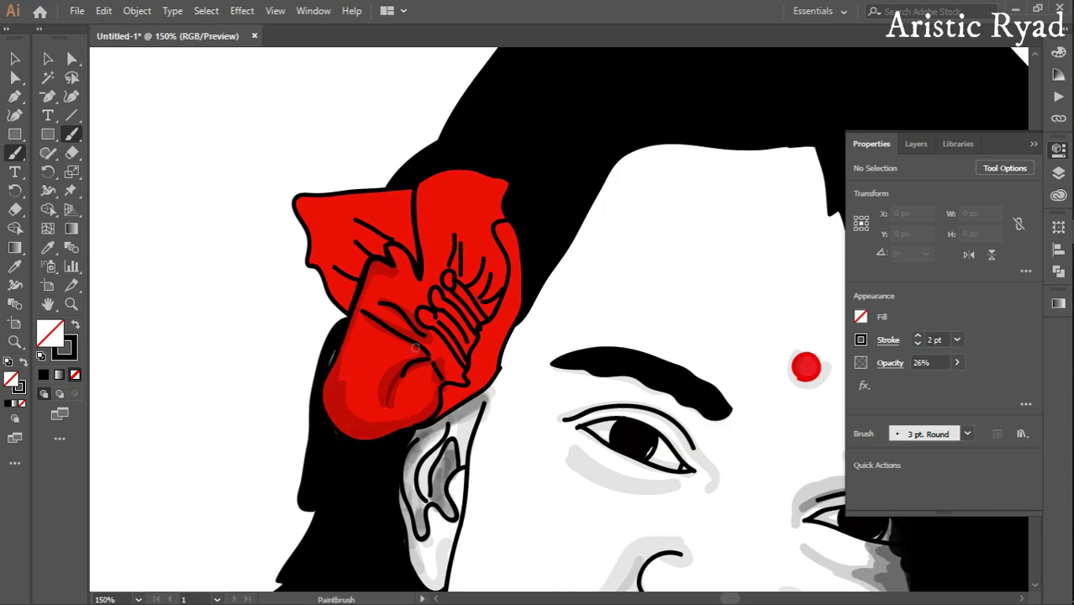
pyautogui.moveTo(470, 343); pyautogui.dragTo(373, 415)
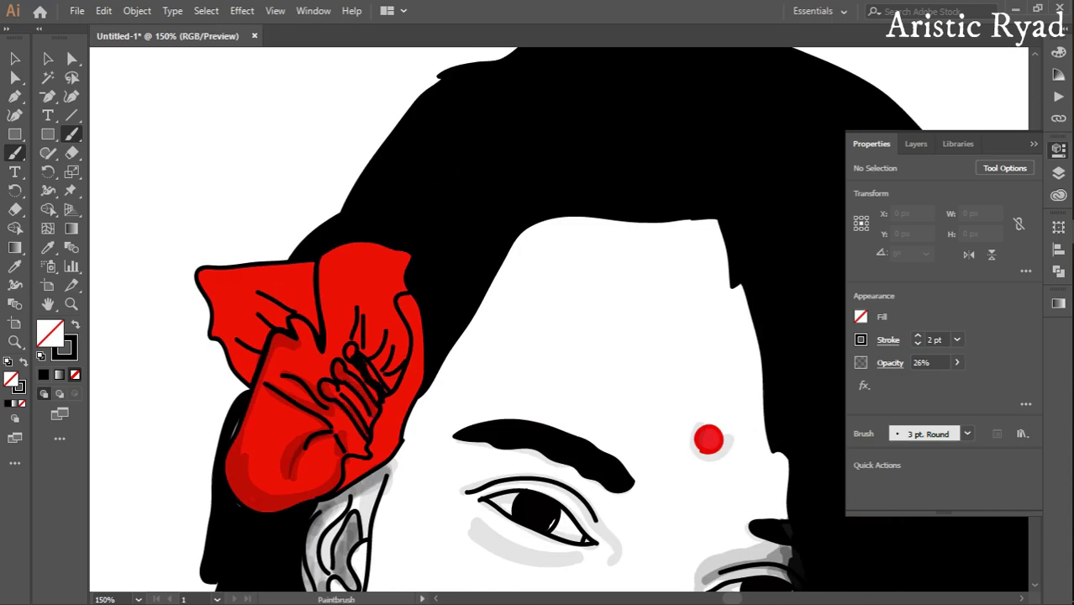
pyautogui.moveTo(359, 452); pyautogui.dragTo(352, 418)
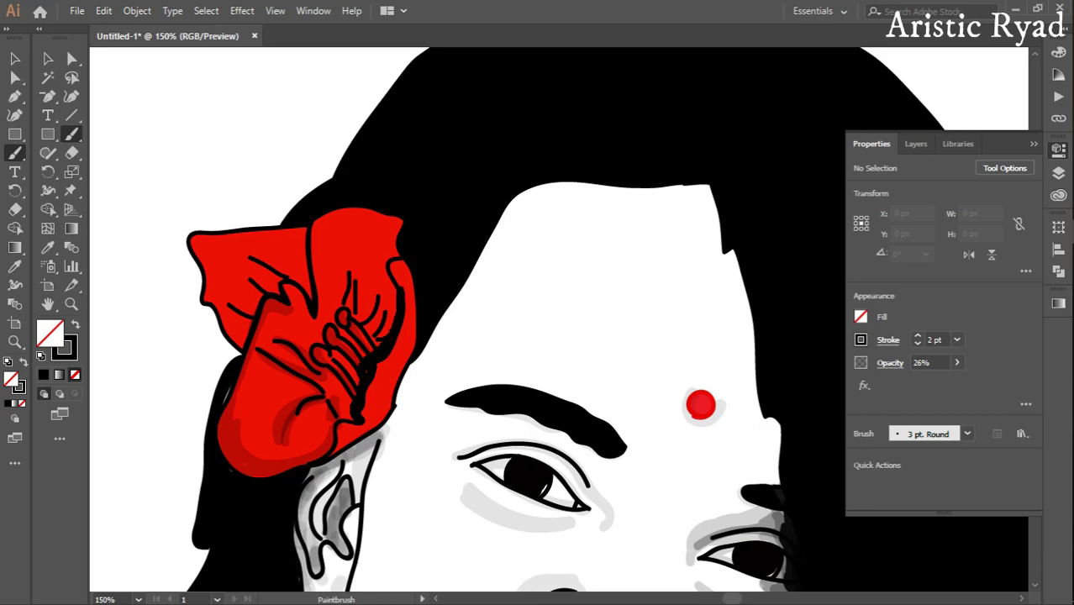
pyautogui.hotkey('ctrl', 'z')
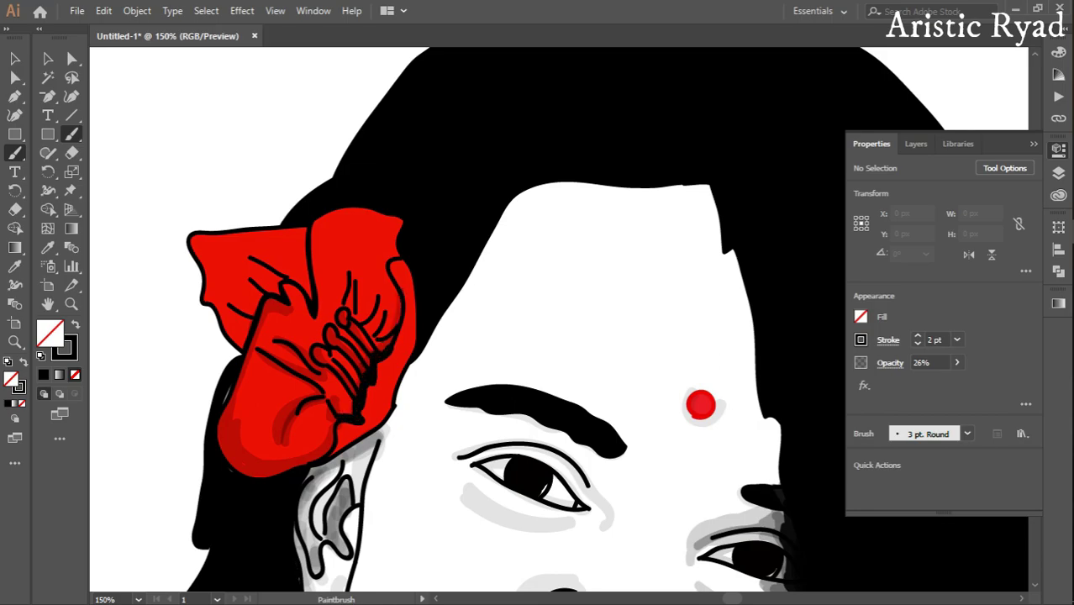
# Darken the petal's right edge and outline and shade the flower's top edge
pyautogui.moveTo(407, 279); pyautogui.dragTo(332, 454)
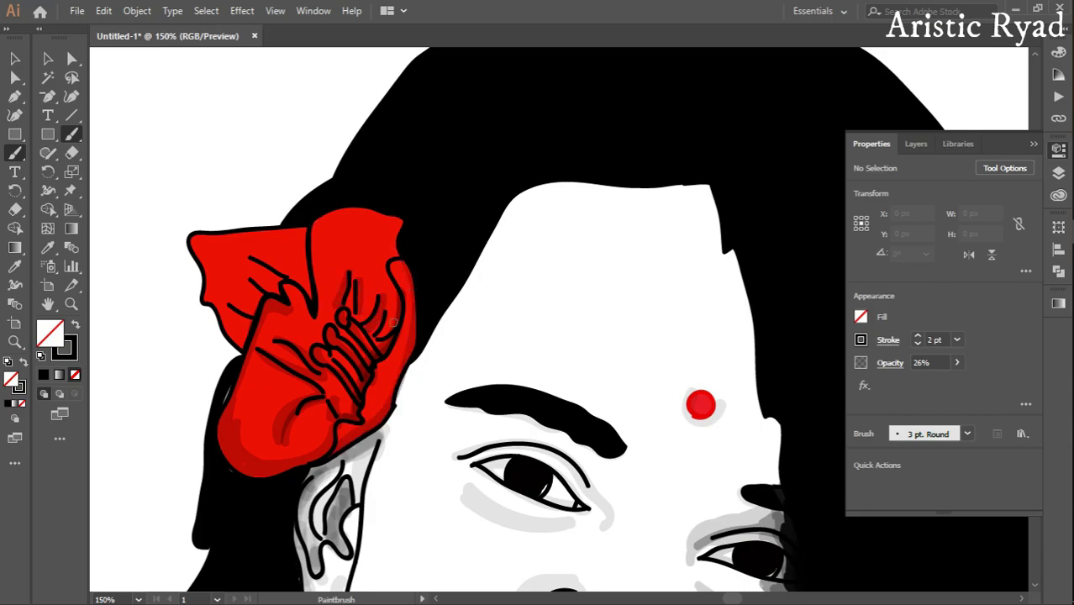
pyautogui.moveTo(319, 219)
pyautogui.mouseDown()
pyautogui.moveTo(320, 298)
pyautogui.moveTo(312, 223)
pyautogui.moveTo(398, 217)
pyautogui.mouseUp()
pyautogui.moveTo(332, 256)
pyautogui.mouseDown()
pyautogui.moveTo(402, 226)
pyautogui.moveTo(399, 235)
pyautogui.mouseUp()
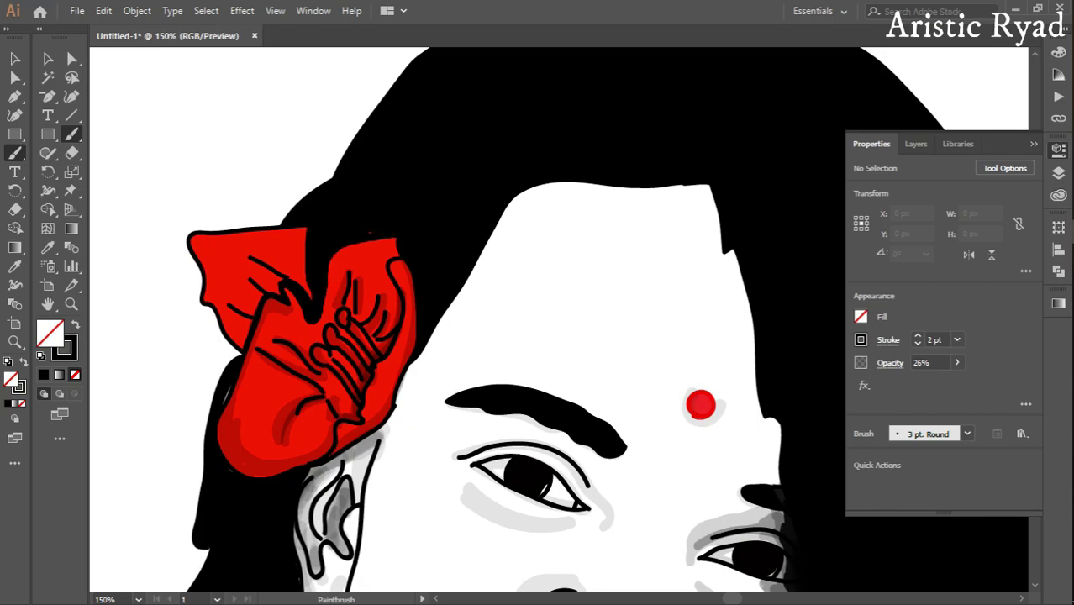
pyautogui.hotkey('ctrl', 'z')
pyautogui.hotkey('ctrl', 'z')
pyautogui.hotkey('ctrl', 'z')
pyautogui.hotkey('ctrl', 'shift', 'z')
pyautogui.hotkey('ctrl', 'shift', 'z')
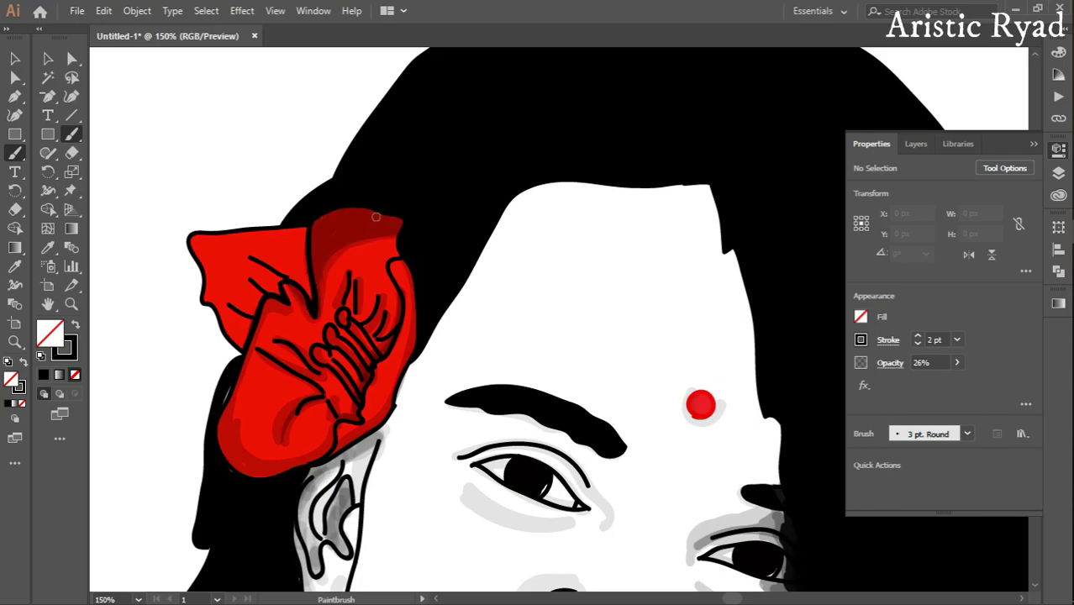
pyautogui.moveTo(313, 252); pyautogui.dragTo(400, 222)
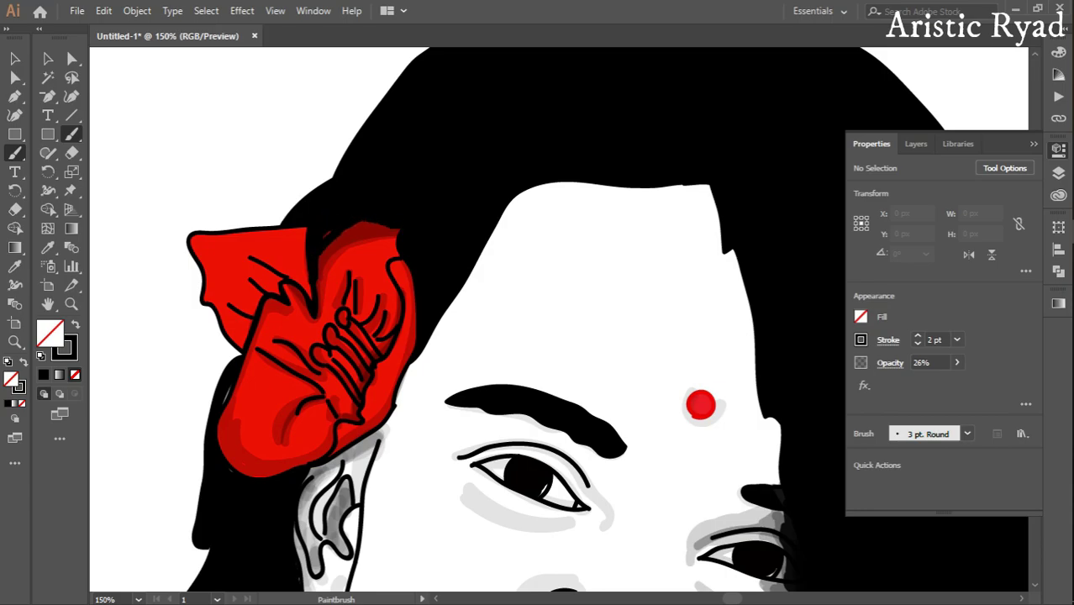
# Redo the dark outline strokes on the petal top, then view the whole face
pyautogui.hscroll(-3, 538, 320)
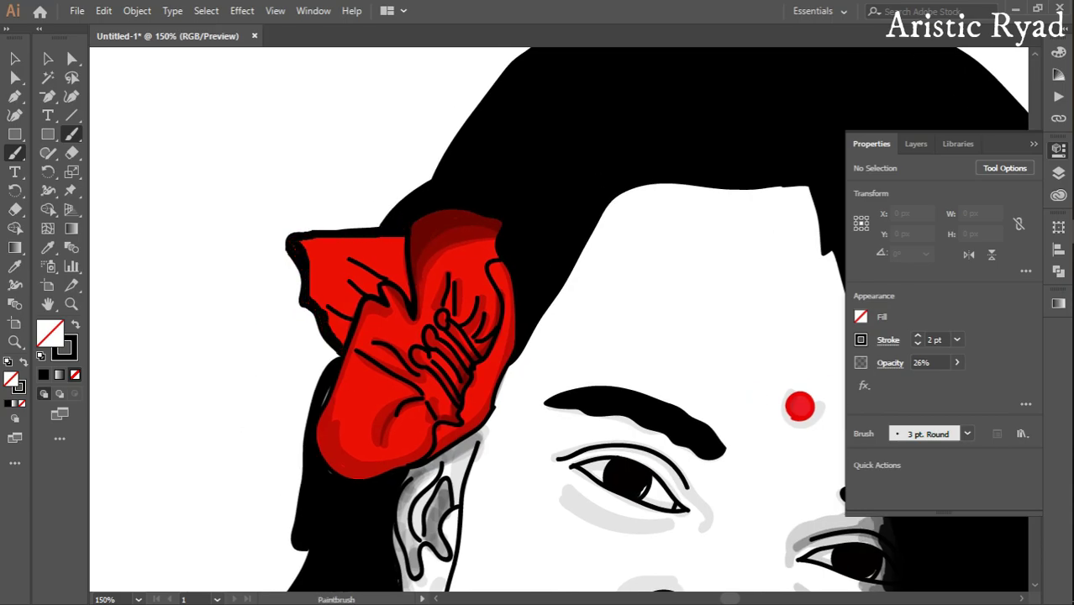
pyautogui.hotkey('ctrl', 'shift', 'z')
pyautogui.hotkey('ctrl', 'shift', 'z')
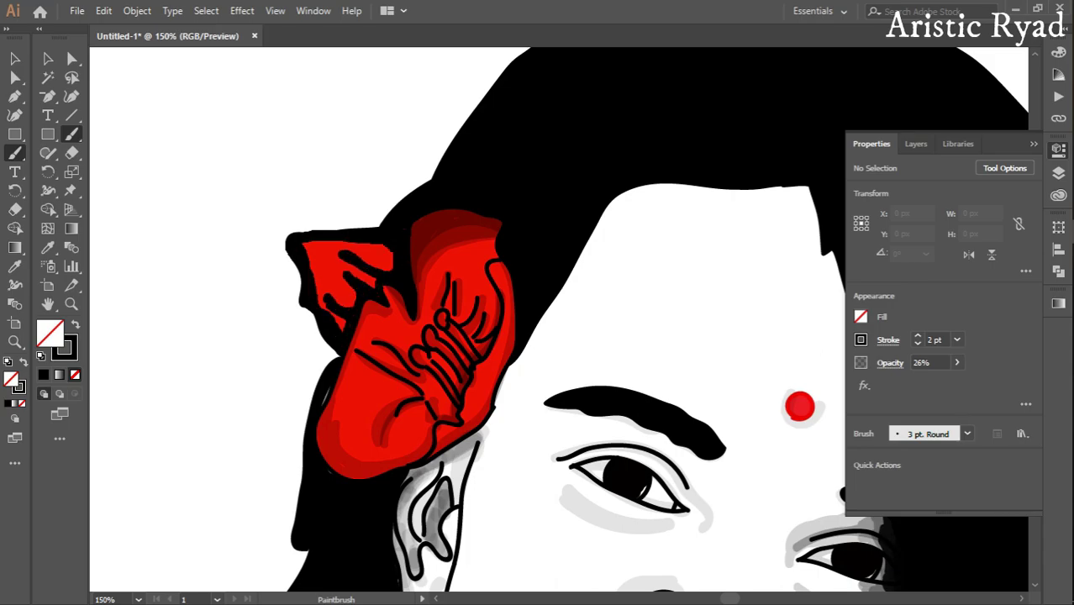
pyautogui.hotkey('ctrl', 'shift', 'z')
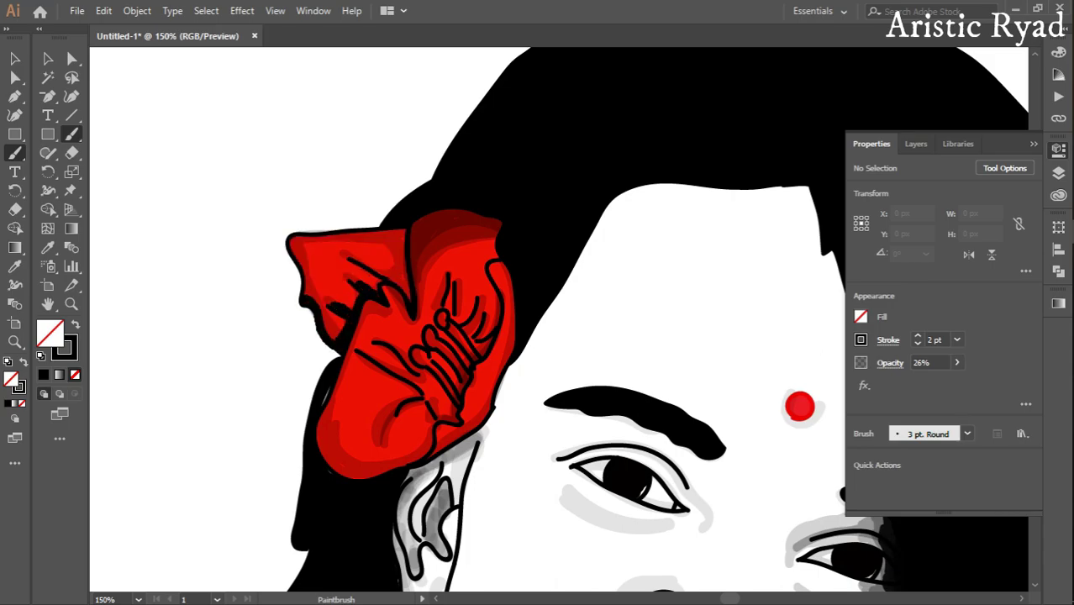
pyautogui.hotkey('ctrl', 'shift', 'z')
pyautogui.hotkey('ctrl', 'shift', 'z')
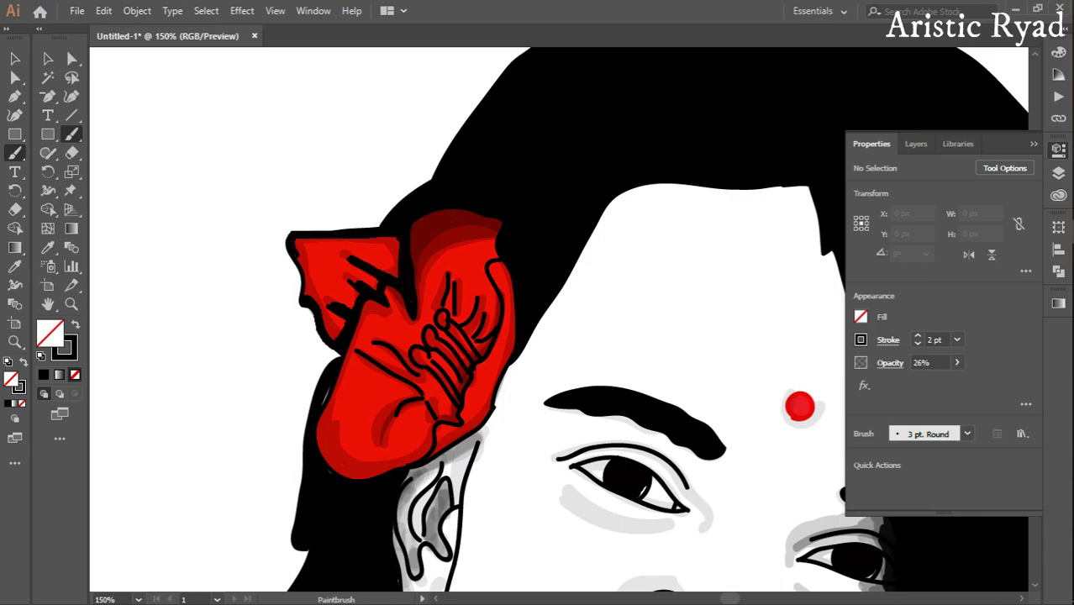
pyautogui.hotkey('ctrl', 'shift', 'z')
pyautogui.hotkey('ctrl', 'shift', 'z')
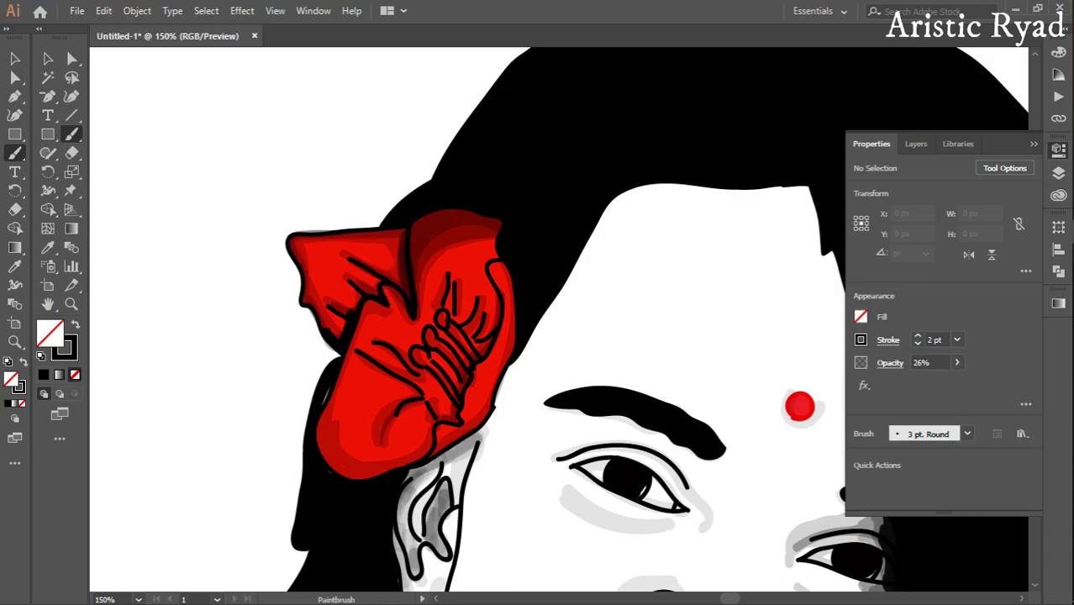
pyautogui.hotkey('ctrl', '0')
# Switch the stroke to bright green and paint thin strokes along the flower's central folds
pyautogui.hotkey('ctrl', '+')
pyautogui.hotkey('ctrl', '+')
pyautogui.hotkey('ctrl', '+')
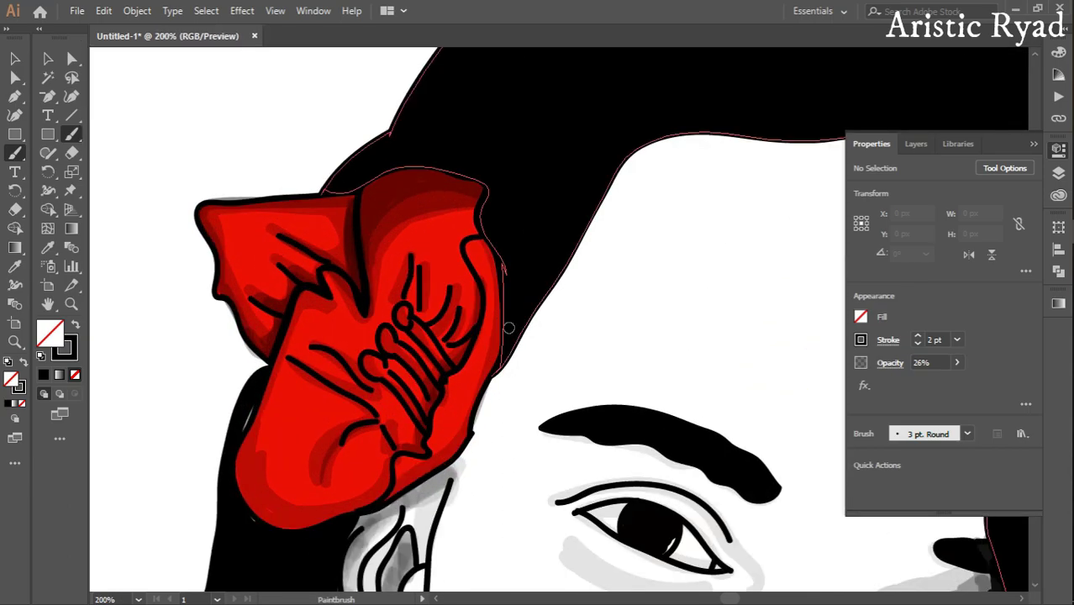
pyautogui.click(861, 339)
pyautogui.click(756, 395)
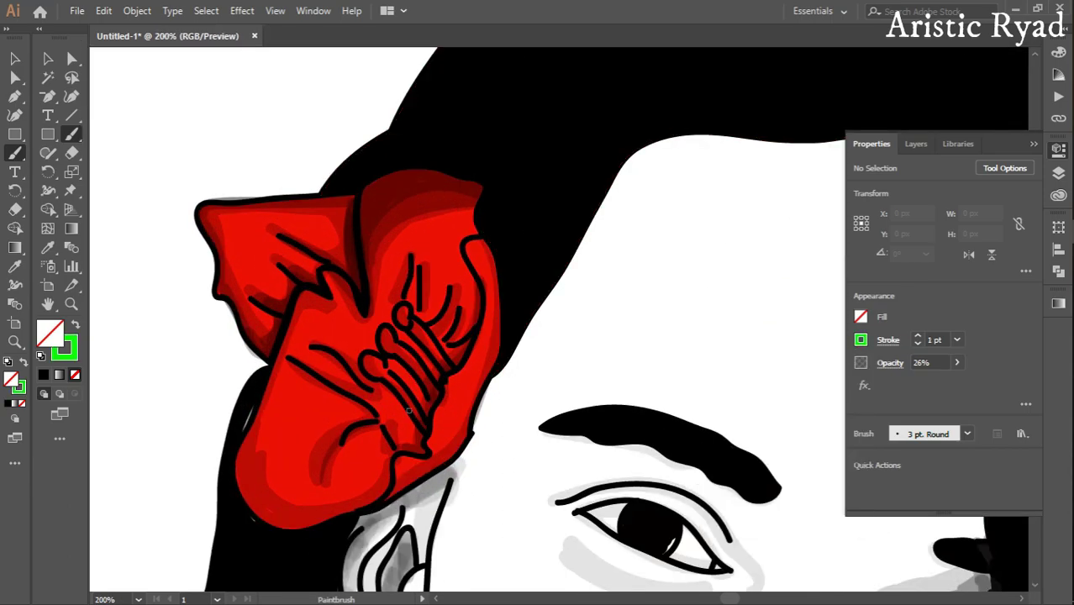
pyautogui.moveTo(427, 431); pyautogui.dragTo(363, 356)
pyautogui.moveTo(439, 402); pyautogui.dragTo(379, 331)
pyautogui.moveTo(447, 371); pyautogui.dragTo(396, 314)
# Add green strokes on the lower-left fold, upper-left petal, left edge, centre and bottom
pyautogui.moveTo(371, 406); pyautogui.dragTo(296, 385)
pyautogui.moveTo(363, 398); pyautogui.dragTo(293, 355)
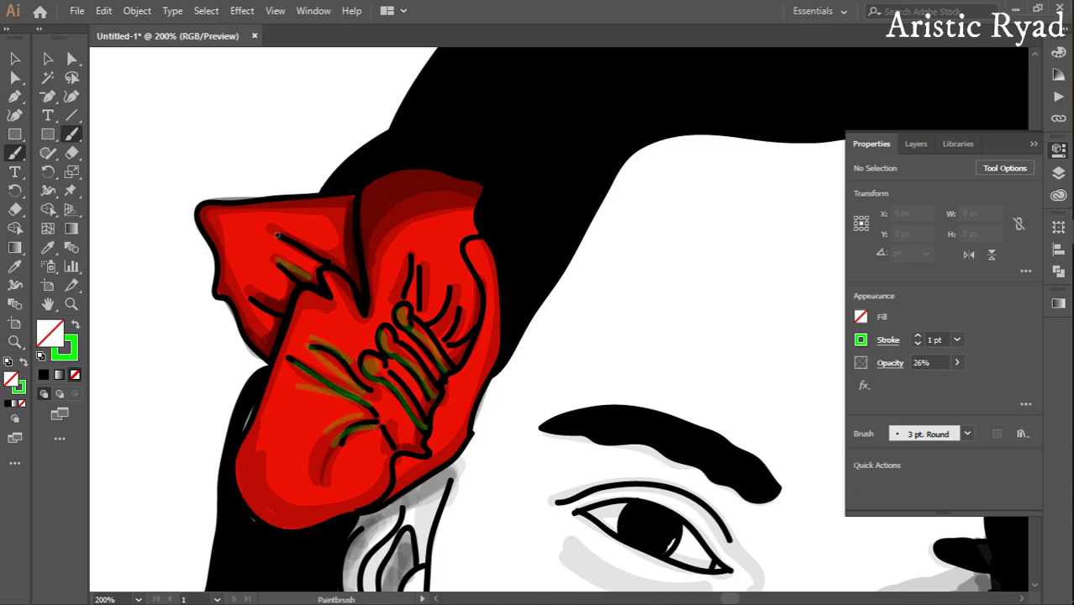
pyautogui.moveTo(276, 234); pyautogui.dragTo(317, 257)
pyautogui.moveTo(251, 295); pyautogui.dragTo(271, 309)
pyautogui.moveTo(410, 257); pyautogui.dragTo(396, 293)
pyautogui.moveTo(425, 476); pyautogui.dragTo(393, 461)
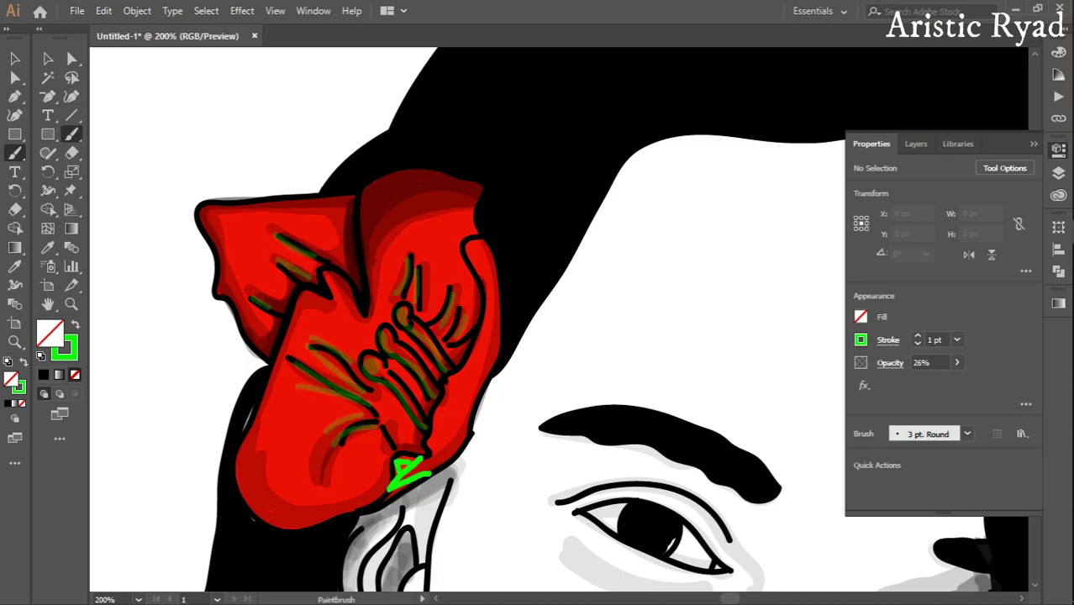
pyautogui.hotkey('ctrl', '-')
pyautogui.hotkey('ctrl', '-')
pyautogui.hotkey('ctrl', '-')
# Return the brush to black and extend the hair over the forehead edge
pyautogui.click(710, 385)
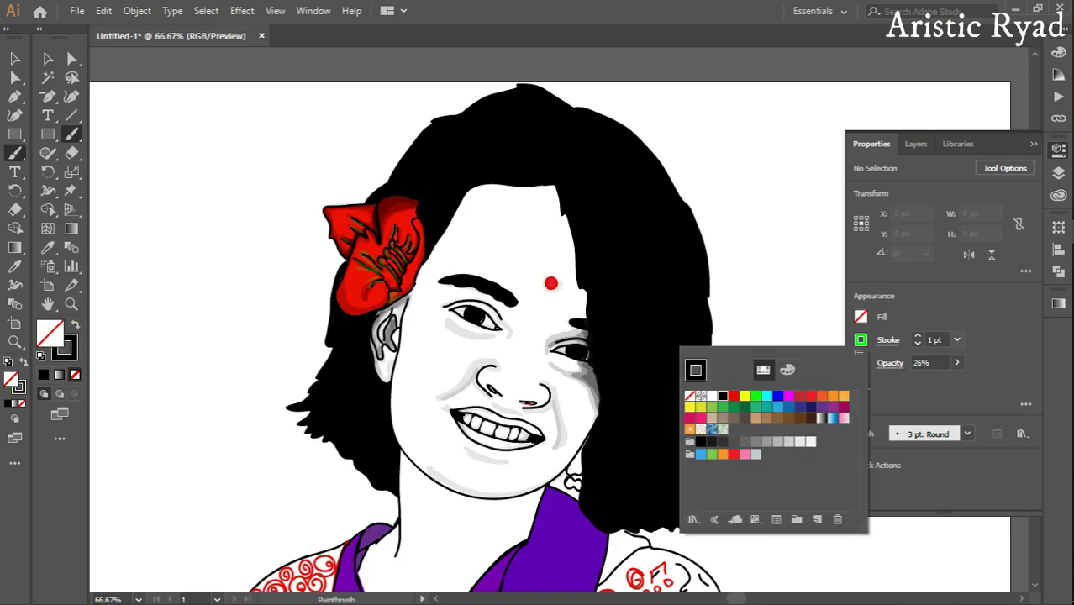
pyautogui.click(956, 362)
pyautogui.click(919, 336)
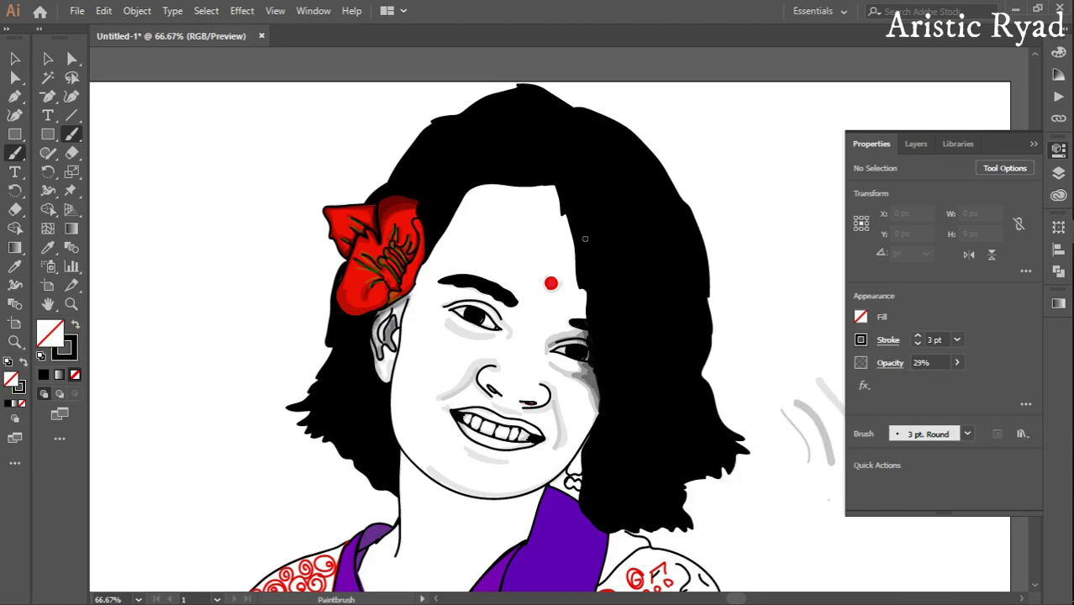
pyautogui.hotkey('ctrl', '+')
pyautogui.hotkey('ctrl', '+')
pyautogui.moveTo(493, 77); pyautogui.dragTo(530, 190)
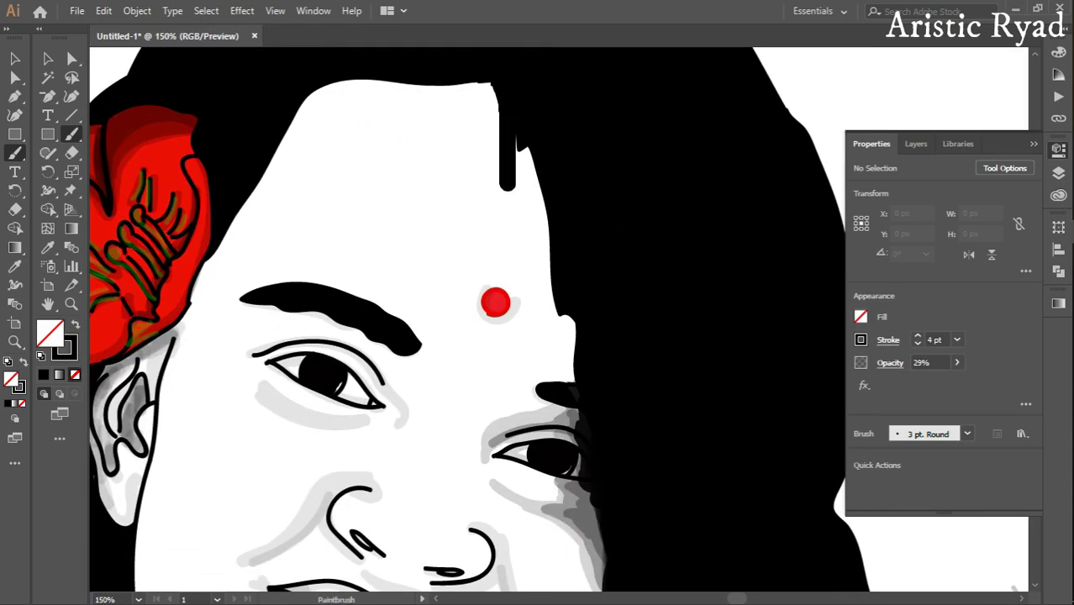
pyautogui.moveTo(481, 84)
pyautogui.mouseDown()
pyautogui.moveTo(547, 330)
pyautogui.moveTo(568, 340)
pyautogui.moveTo(582, 501)
pyautogui.mouseUp()
pyautogui.scroll(-3, 588, 538)
pyautogui.scroll(-8, 589, 538)
# At 83% opacity, fill the hair edge beside the earring, undoing strokes over the neck
pyautogui.moveTo(560, 173); pyautogui.dragTo(497, 290)
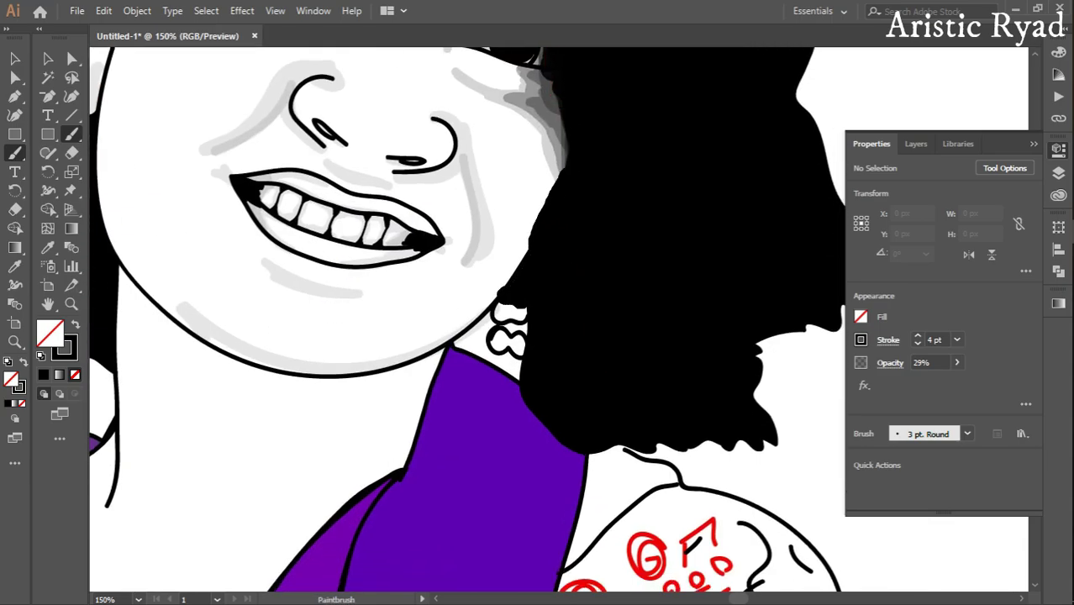
pyautogui.moveTo(508, 367); pyautogui.dragTo(492, 316)
pyautogui.hotkey('ctrl', 'z')
pyautogui.hotkey('ctrl', 'z')
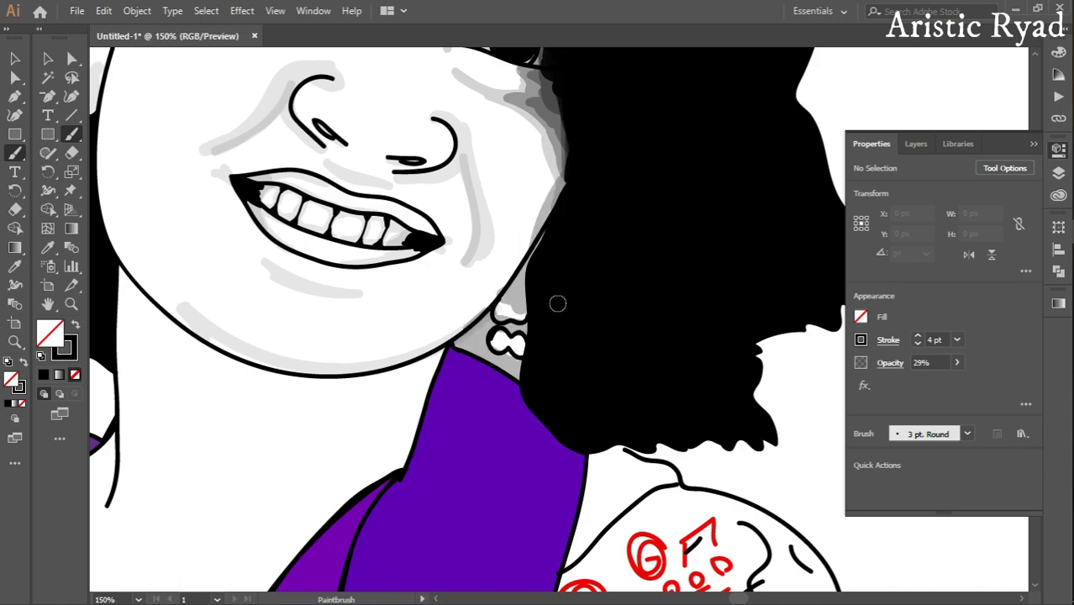
pyautogui.press('8')
pyautogui.press('3')
pyautogui.moveTo(556, 223); pyautogui.dragTo(515, 313)
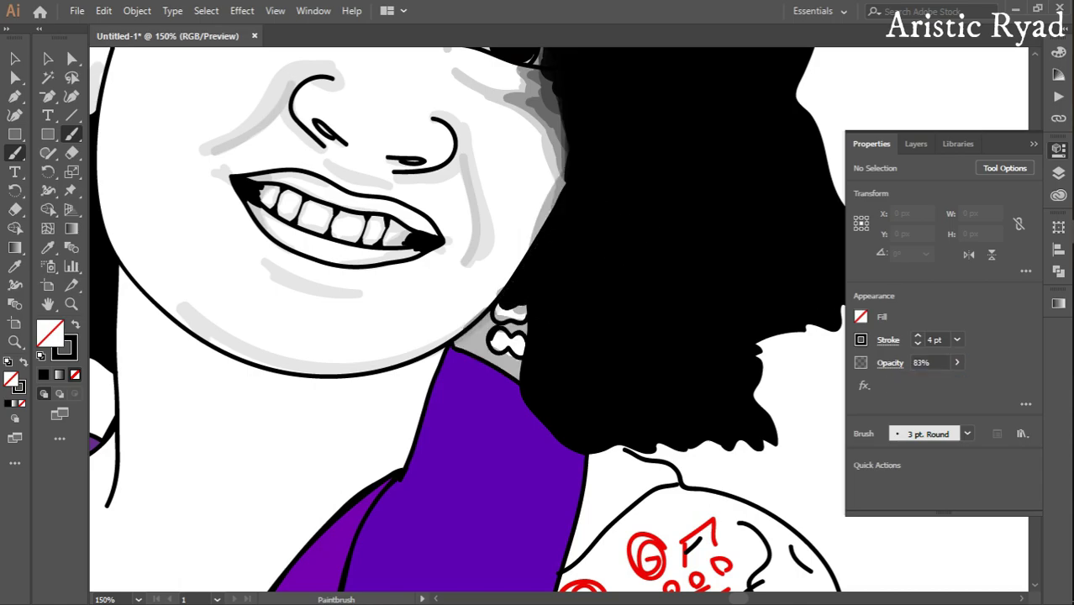
pyautogui.moveTo(463, 346)
pyautogui.mouseDown()
pyautogui.moveTo(481, 324)
pyautogui.moveTo(486, 355)
pyautogui.mouseUp()
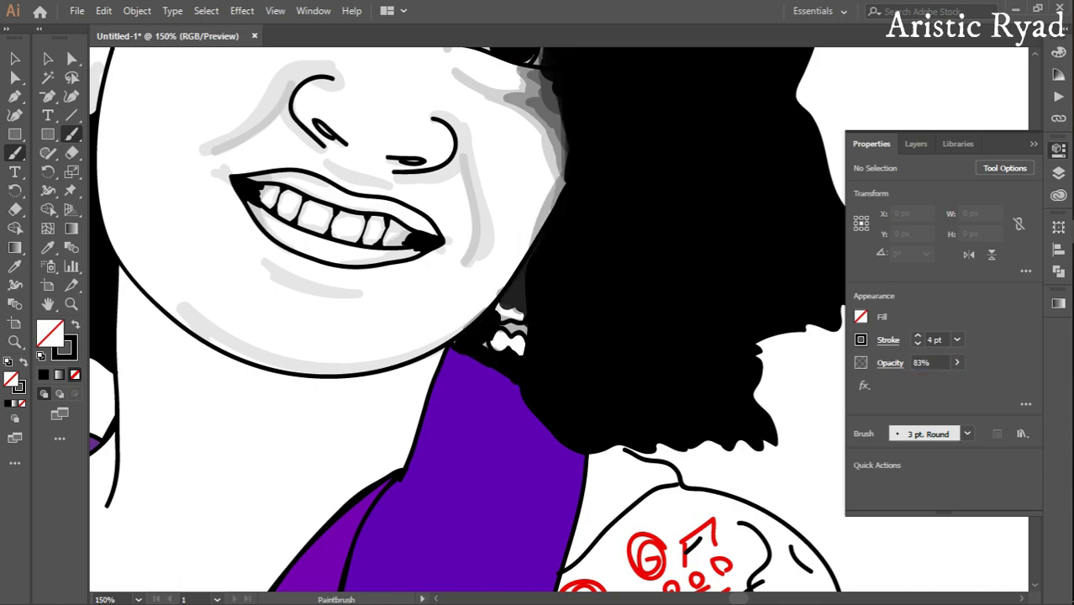
pyautogui.hotkey('ctrl', 'z')
# At 23% opacity, draw a faint line along the inner collar and neckline
pyautogui.scroll(-2, 610, 303)
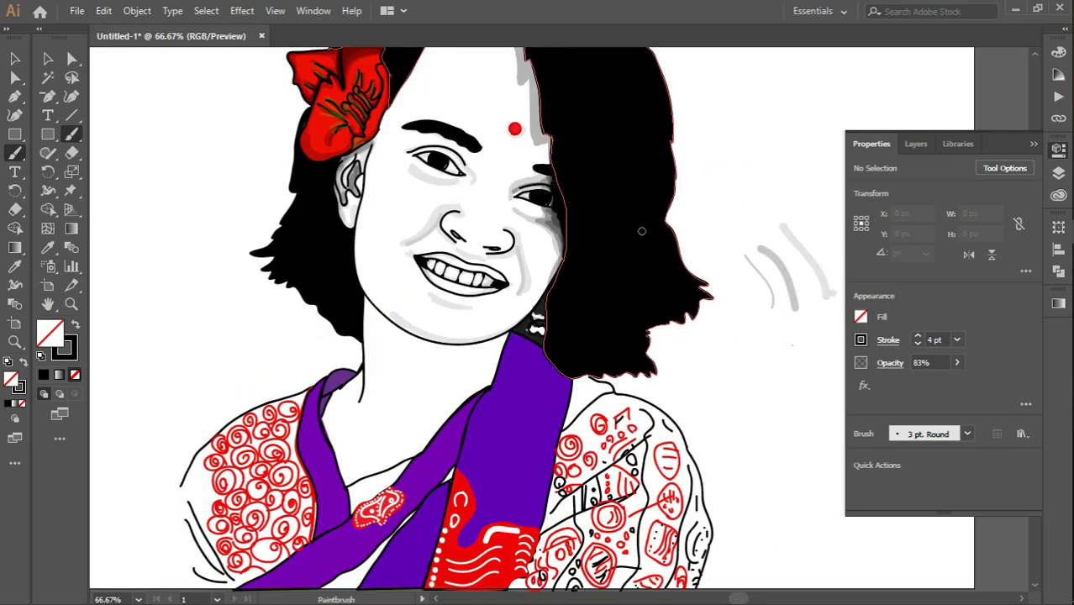
pyautogui.scroll(3, 515, 122)
pyautogui.click(957, 363)
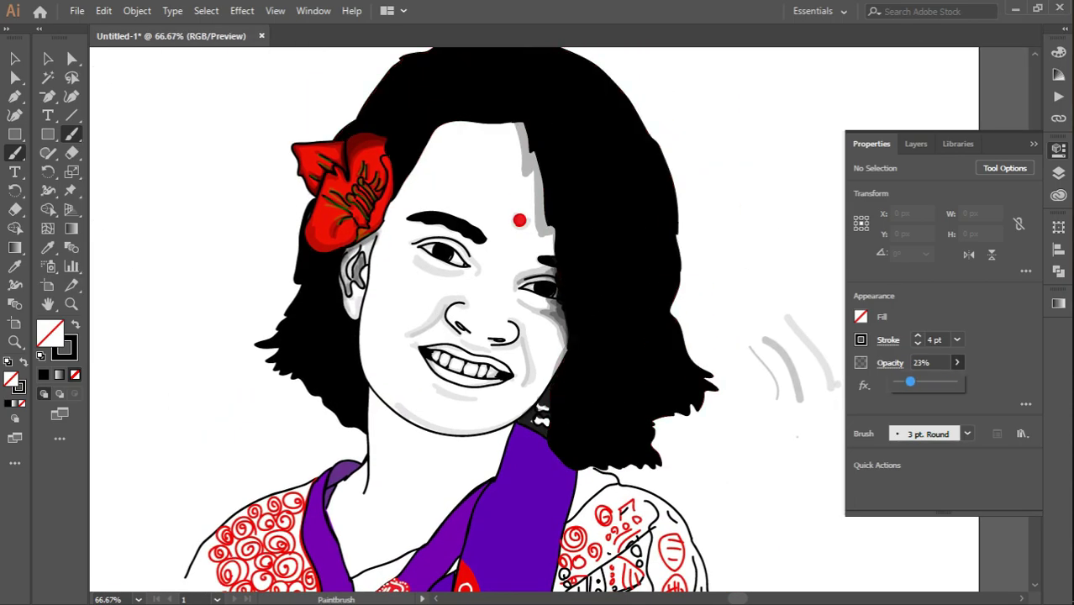
pyautogui.click(511, 124)
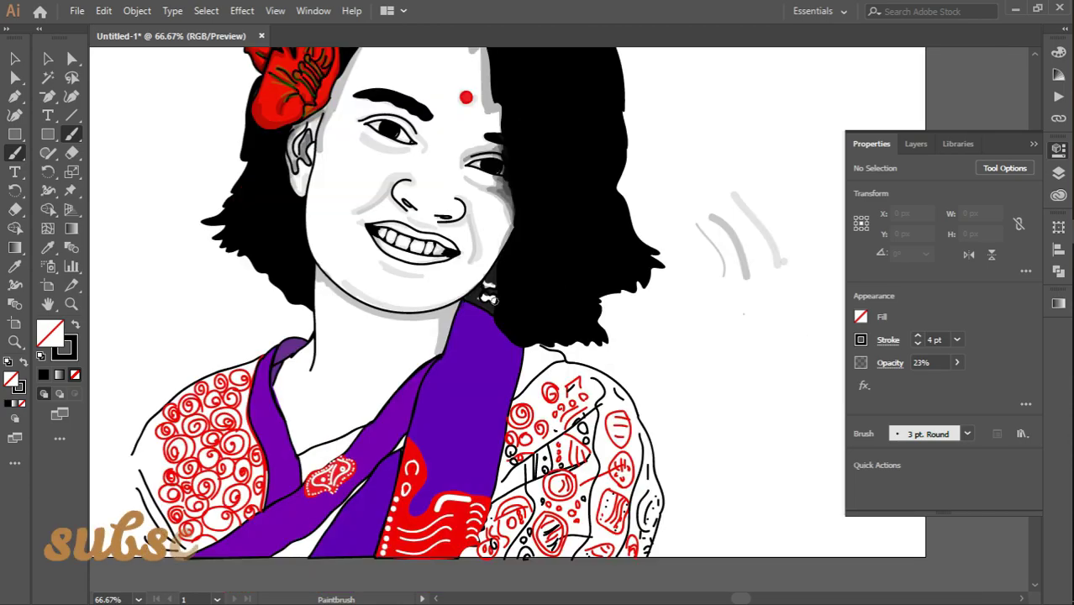
pyautogui.moveTo(317, 283); pyautogui.dragTo(305, 383)
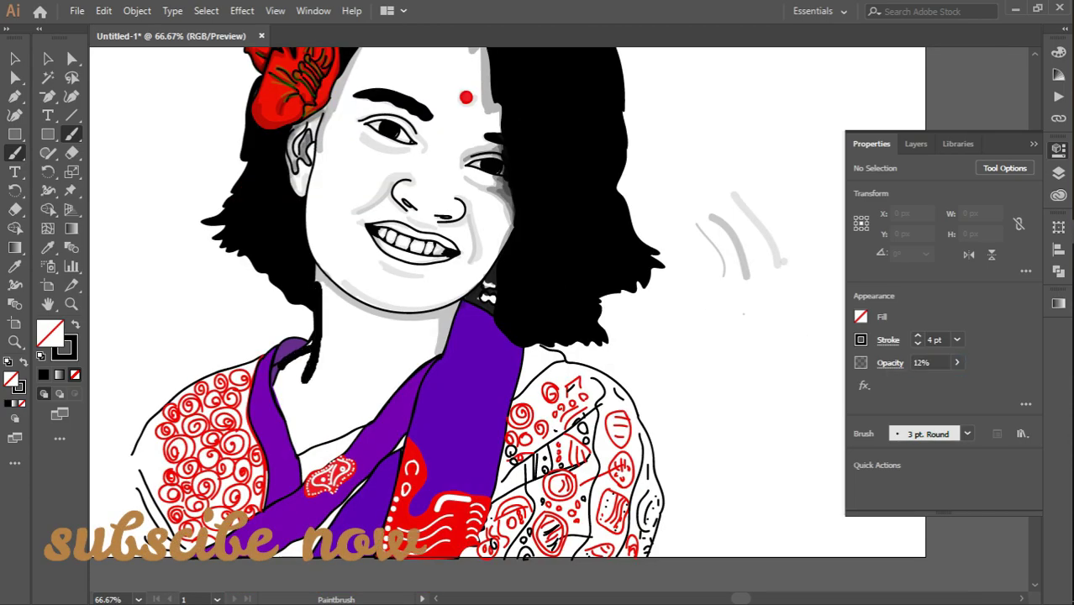
pyautogui.hotkey('ctrl', 'z')
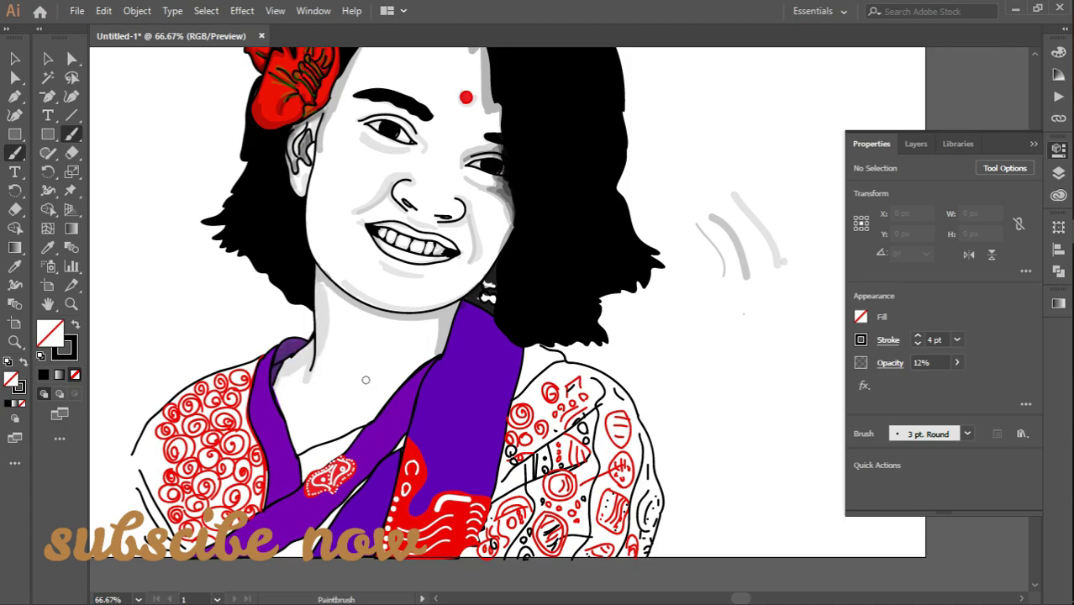
pyautogui.moveTo(241, 331); pyautogui.dragTo(262, 400)
pyautogui.moveTo(252, 363)
pyautogui.mouseDown()
pyautogui.moveTo(294, 388)
pyautogui.moveTo(342, 354)
pyautogui.mouseUp()
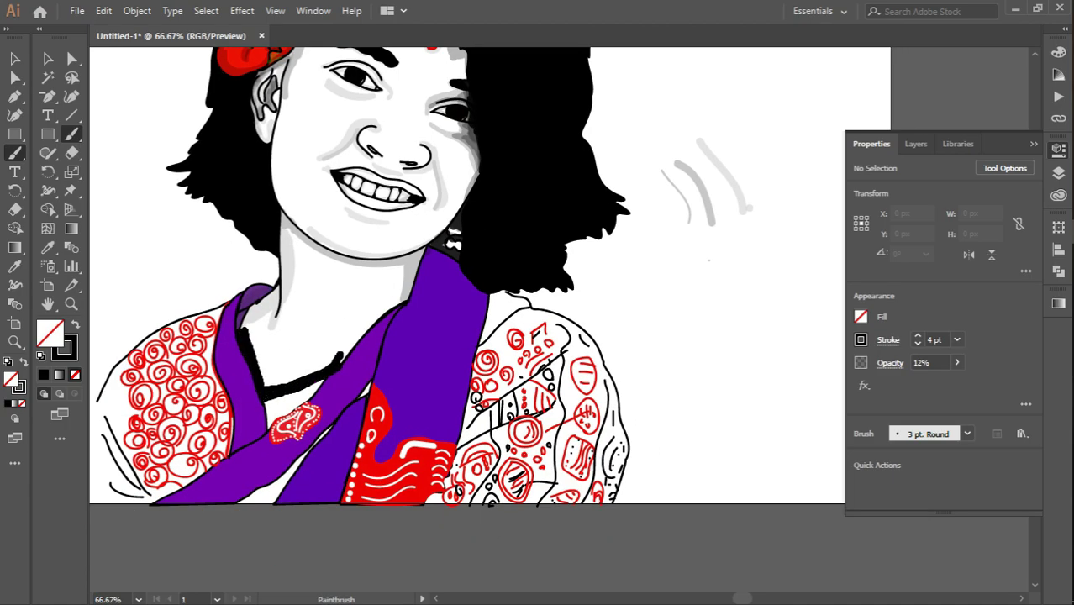
pyautogui.moveTo(391, 305); pyautogui.dragTo(396, 303)
# Draw a thin, fully opaque line closing off the collar region
pyautogui.scroll(3, 288, 400)
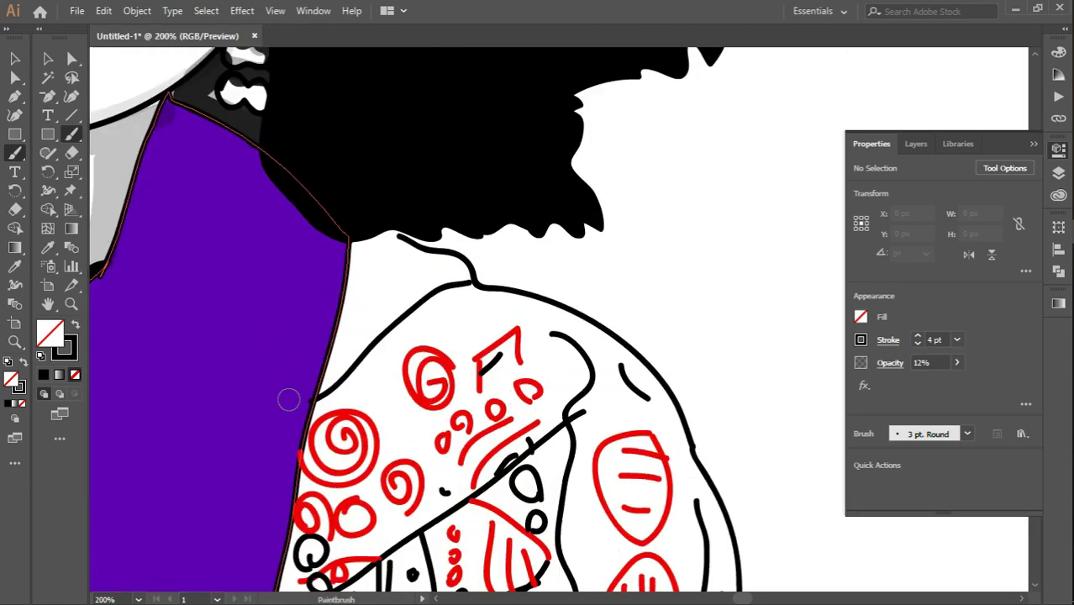
pyautogui.press('v')
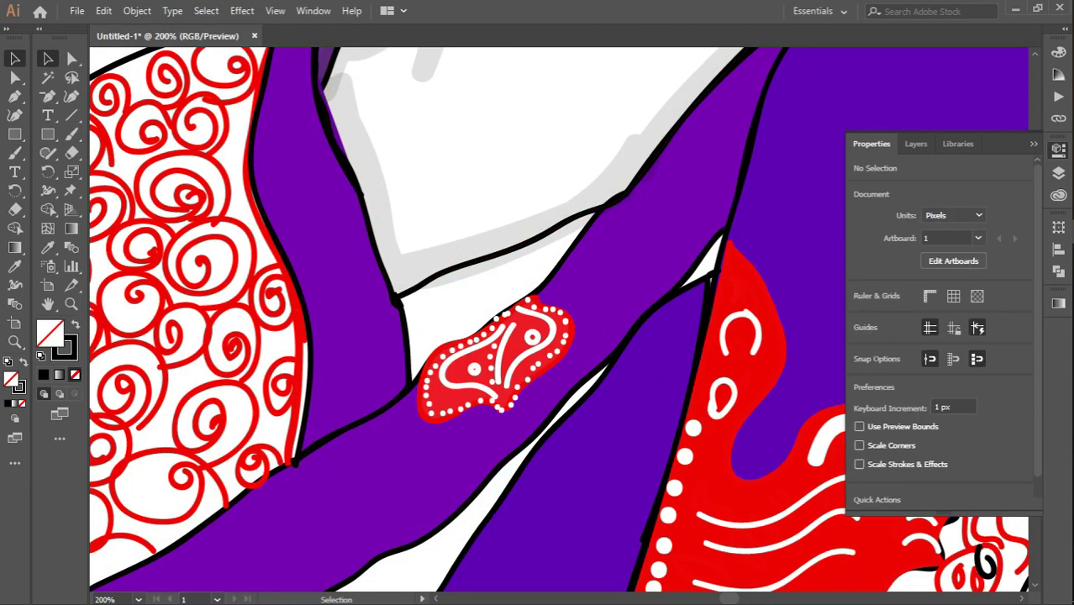
pyautogui.press('b')
pyautogui.click(918, 344)
pyautogui.click(918, 344)
pyautogui.click(957, 362)
pyautogui.moveTo(900, 385); pyautogui.dragTo(958, 385)
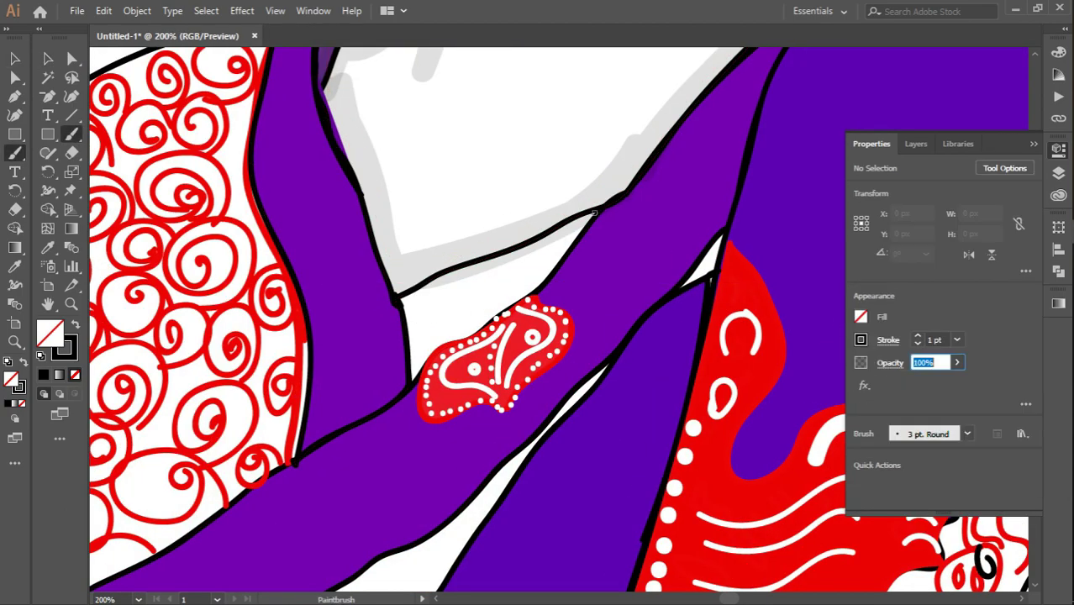
pyautogui.moveTo(596, 212); pyautogui.dragTo(400, 291)
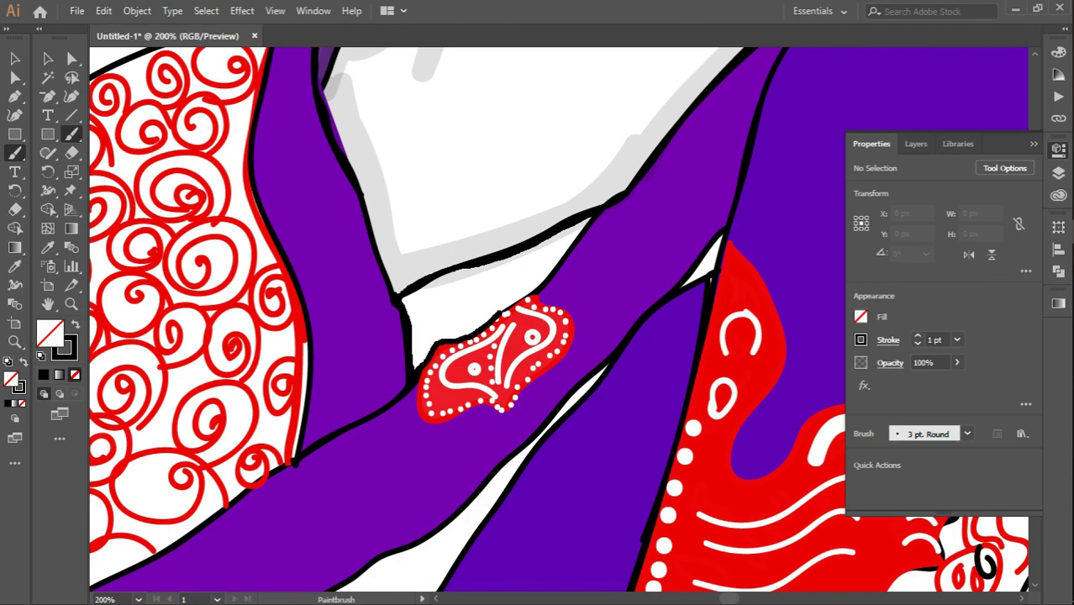
# Fill the new collar region with the scarf's purple using the Eyedropper
pyautogui.press('v')
pyautogui.click(496, 253)
pyautogui.press('i')
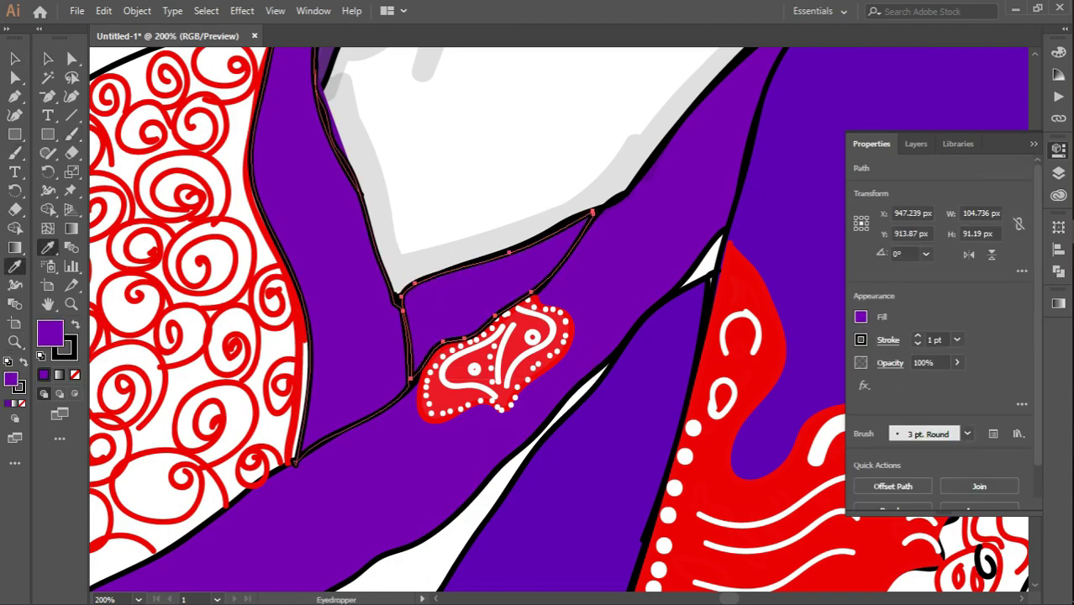
pyautogui.click(336, 253)
pyautogui.press('v')
pyautogui.hotkey('ctrl', 'shift', 'a')
pyautogui.press('b')
pyautogui.hotkey('ctrl', '-')
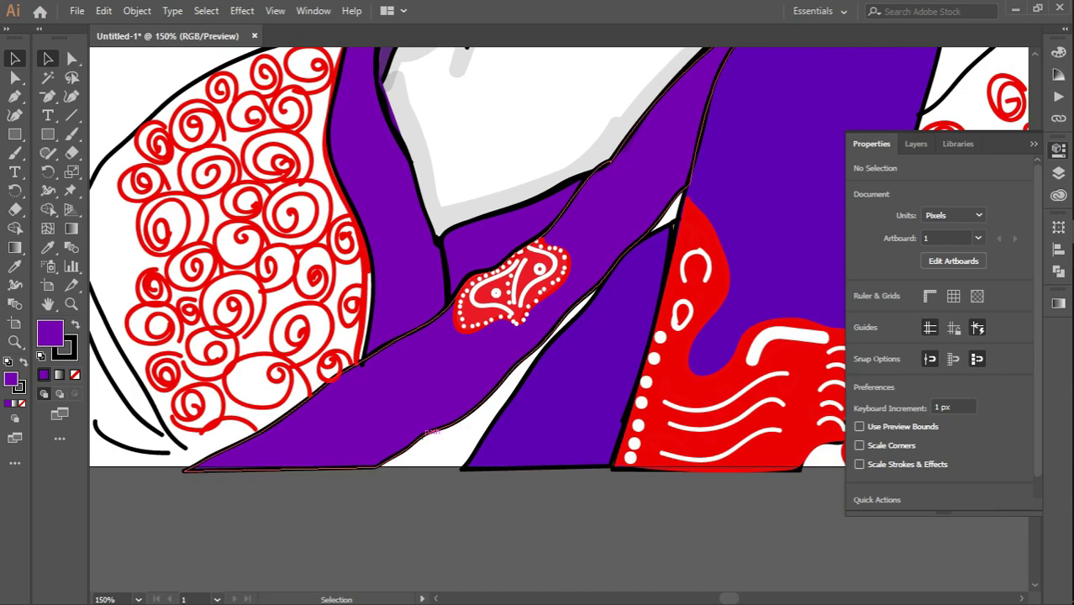
# Paint translucent purple shading on the scarf with a 2 pt, 22% opacity brush and no fill
pyautogui.click(956, 362)
pyautogui.moveTo(920, 385); pyautogui.dragTo(907, 385)
pyautogui.click(918, 336)
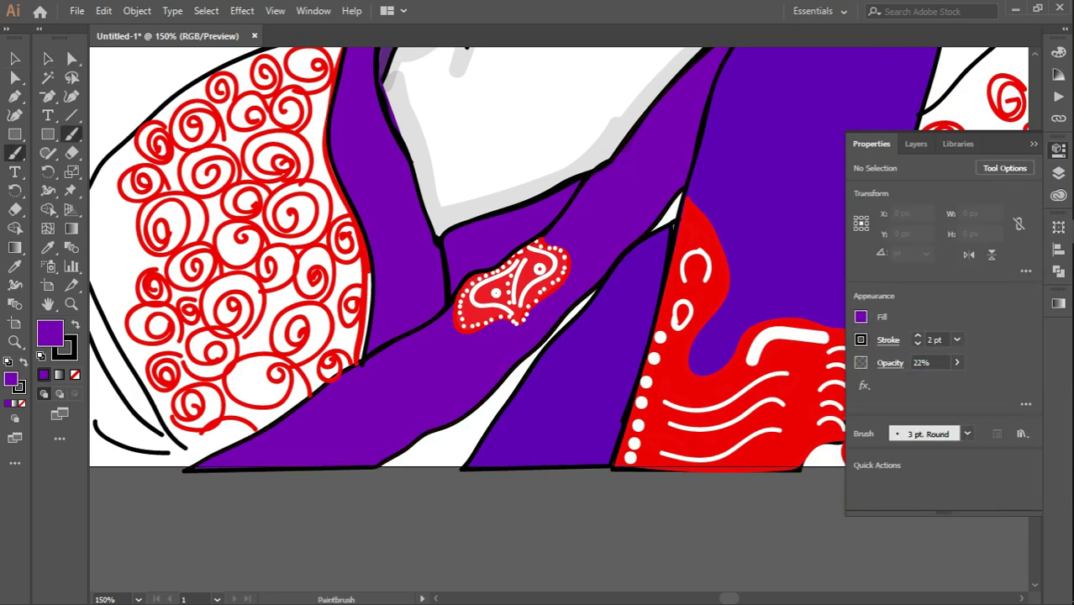
pyautogui.press('/')
pyautogui.click(861, 340)
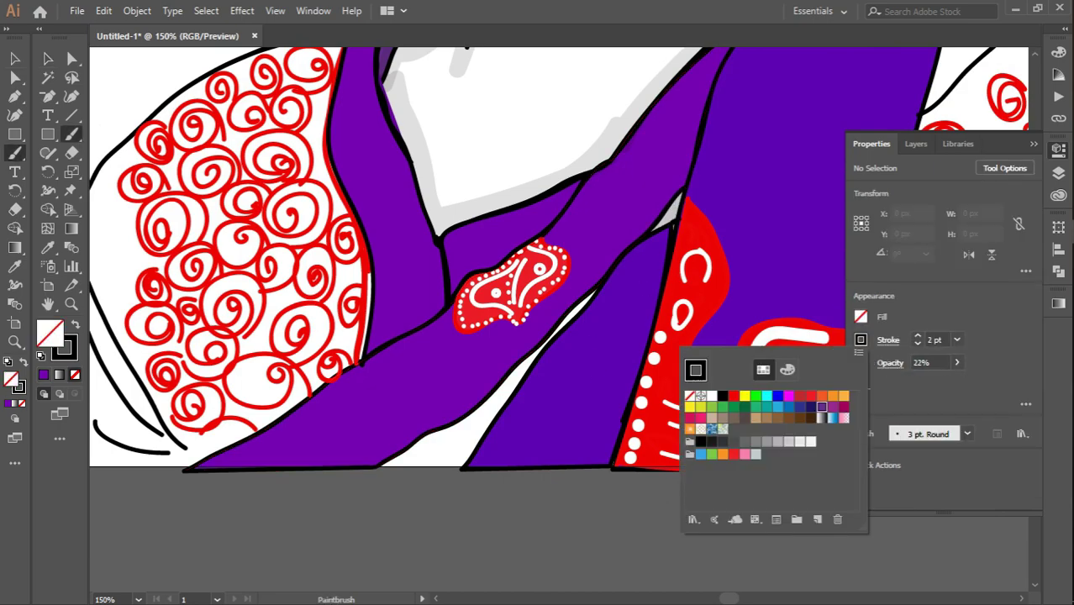
pyautogui.click(823, 406)
pyautogui.moveTo(664, 215); pyautogui.dragTo(758, 151)
pyautogui.moveTo(685, 229)
pyautogui.mouseDown()
pyautogui.moveTo(580, 357)
pyautogui.moveTo(475, 405)
pyautogui.mouseUp()
# At 44% opacity, shade along the scarf outlines and at the scarf's bottom
pyautogui.click(957, 362)
pyautogui.moveTo(908, 385); pyautogui.dragTo(922, 385)
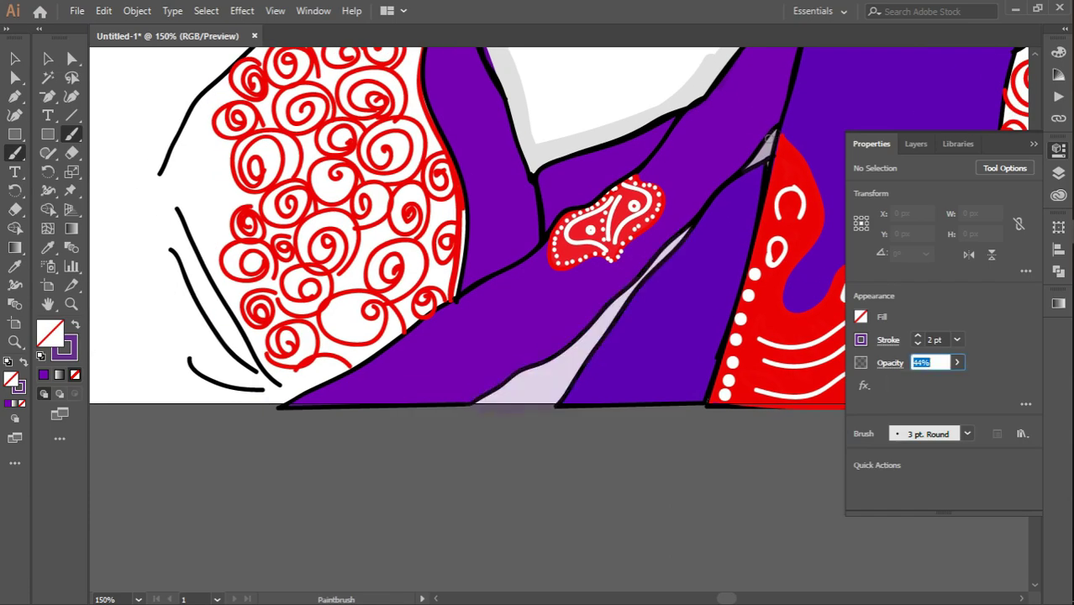
pyautogui.moveTo(775, 132); pyautogui.dragTo(747, 171)
pyautogui.moveTo(691, 227); pyautogui.dragTo(669, 250)
pyautogui.moveTo(588, 324); pyautogui.dragTo(530, 412)
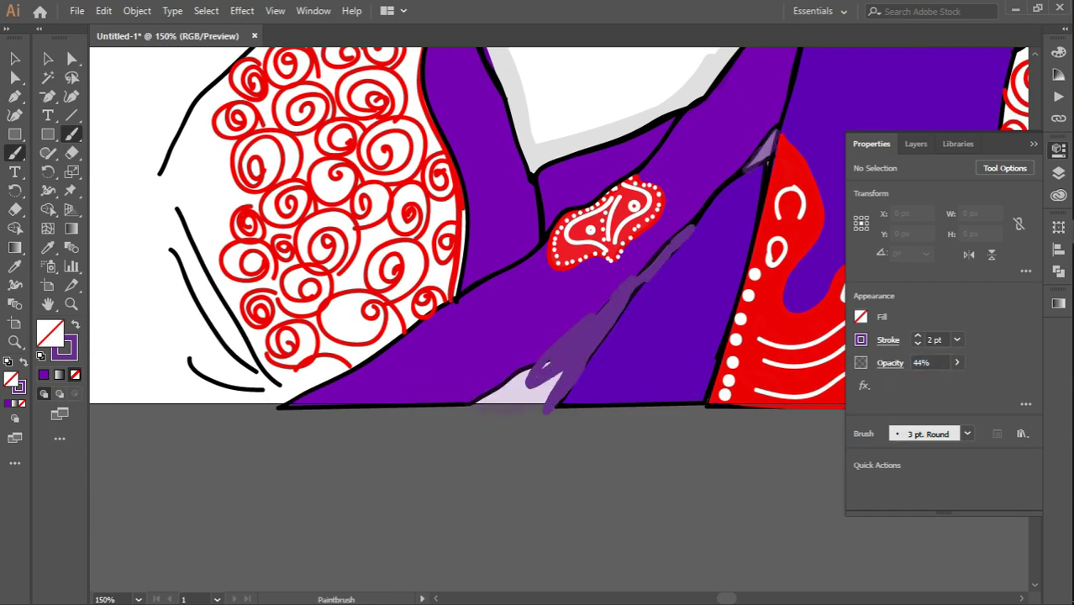
pyautogui.moveTo(542, 361); pyautogui.dragTo(475, 411)
# Send the purple shading strokes behind the scarf
pyautogui.press('v')
pyautogui.rightClick(552, 378)
pyautogui.click(765, 351)
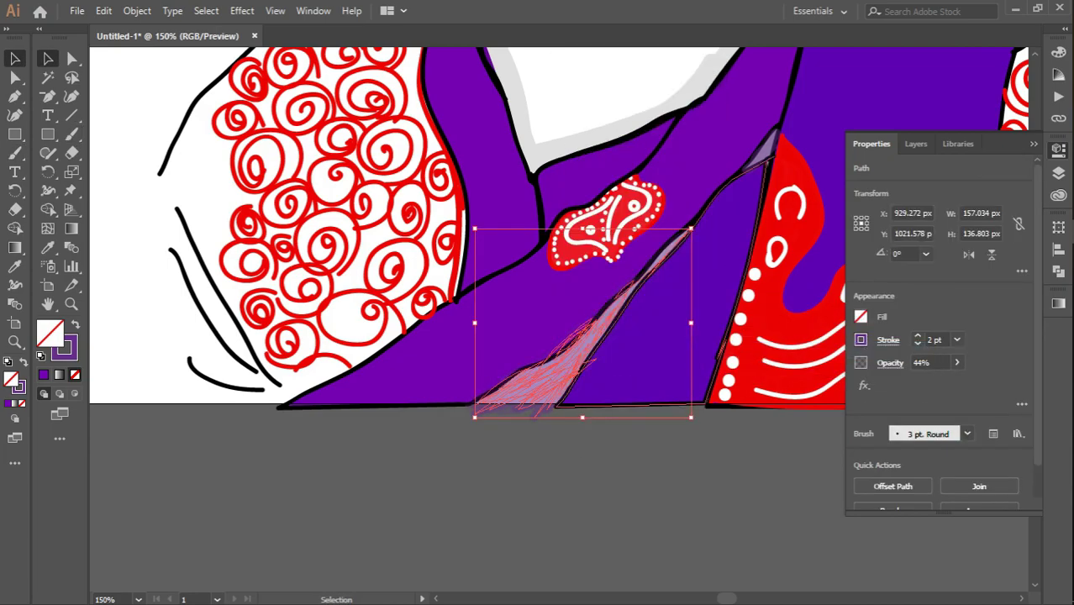
pyautogui.rightClick(761, 135)
pyautogui.click(832, 458)
# Scribble grey shading in black at the bottom of the scarf
pyautogui.press('b')
pyautogui.click(861, 339)
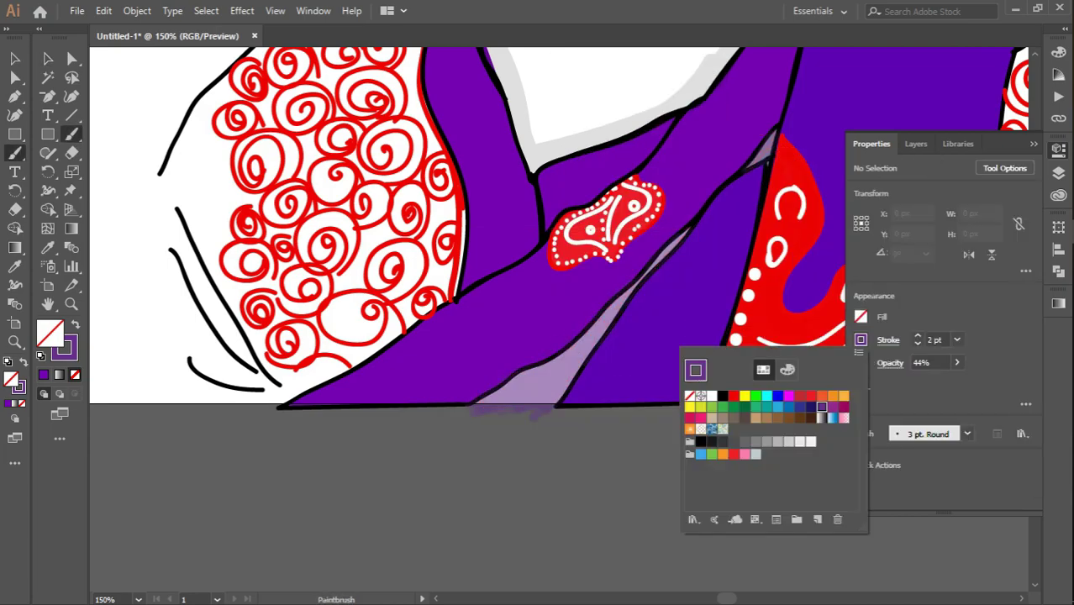
pyautogui.click(721, 393)
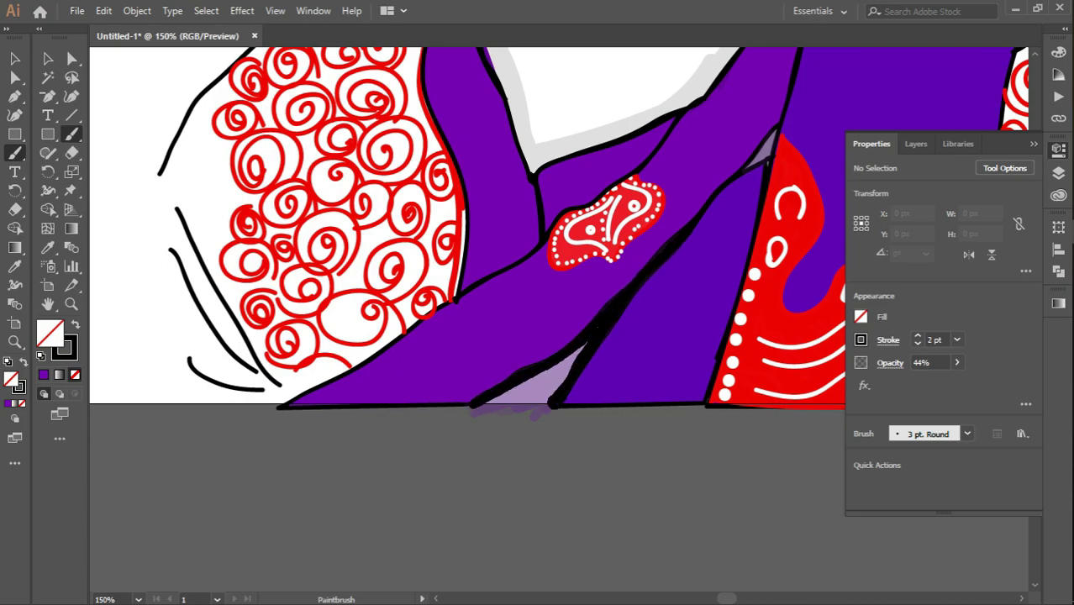
pyautogui.moveTo(554, 404); pyautogui.dragTo(544, 409)
# Send the grey shading behind the scarf and clear the selection
pyautogui.press('v')
pyautogui.rightClick(547, 353)
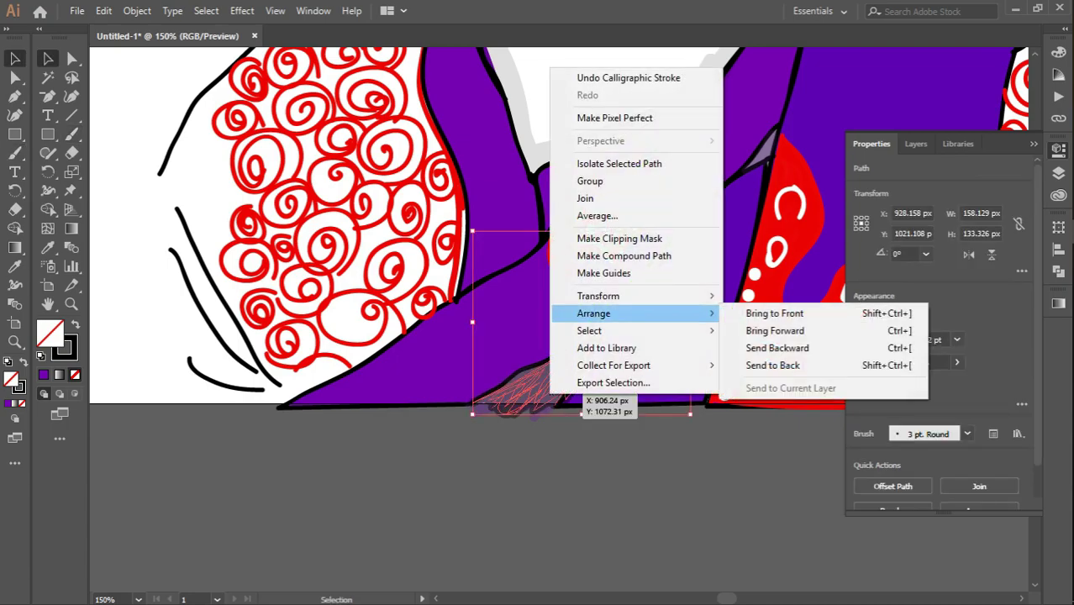
pyautogui.click(795, 347)
pyautogui.rightClick(763, 154)
pyautogui.press('Escape')
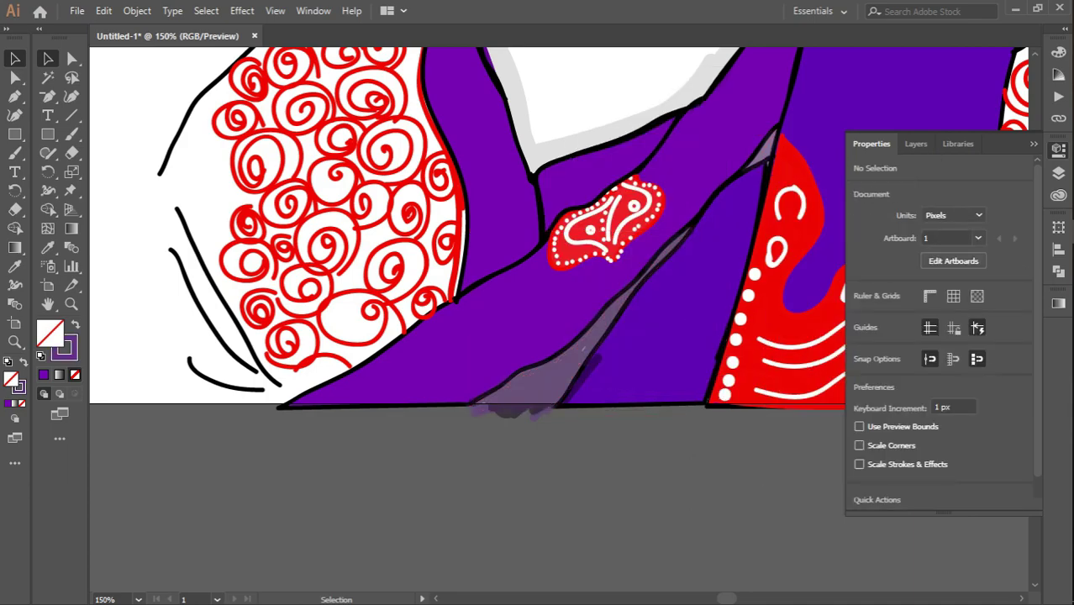
pyautogui.press('b')
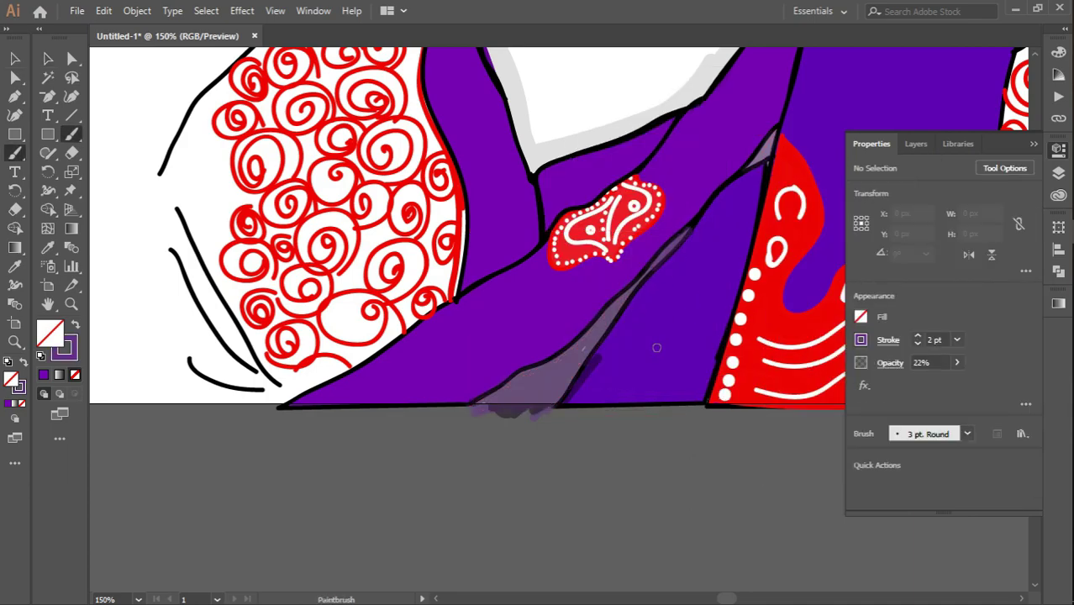
pyautogui.click(861, 339)
# Set the brush to black and add faint shading along the scarf fold, bottom and edge
pyautogui.click(695, 369)
pyautogui.press('Escape')
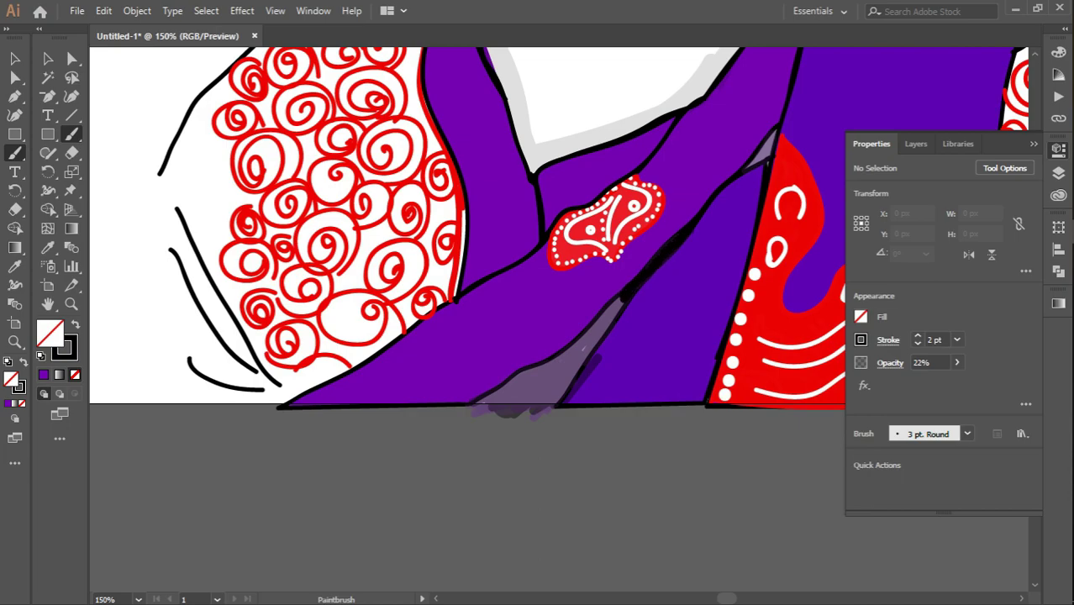
pyautogui.moveTo(617, 296); pyautogui.dragTo(691, 227)
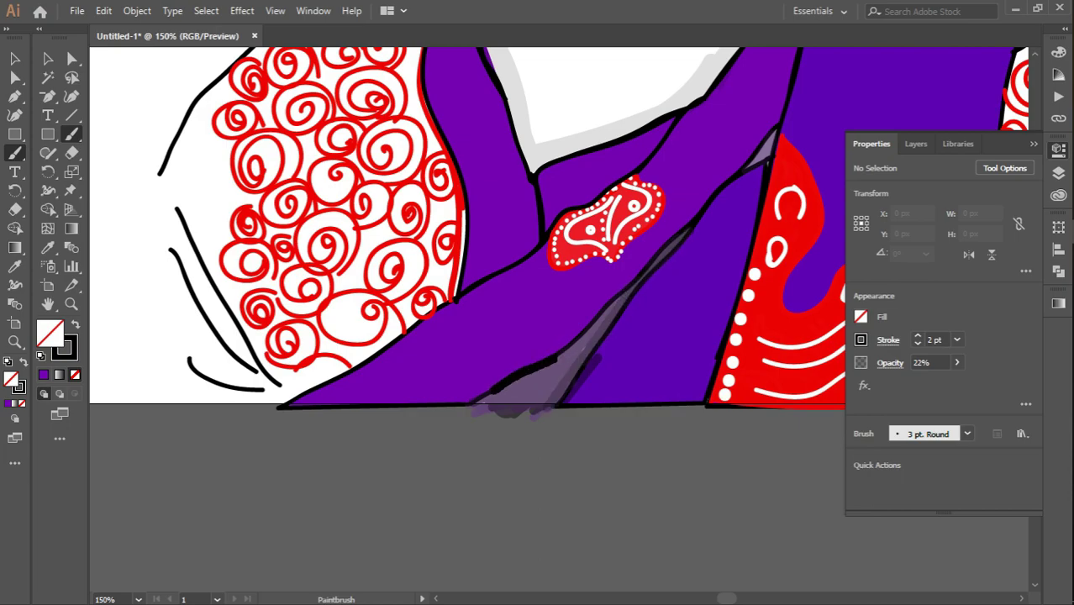
pyautogui.moveTo(491, 413); pyautogui.dragTo(587, 327)
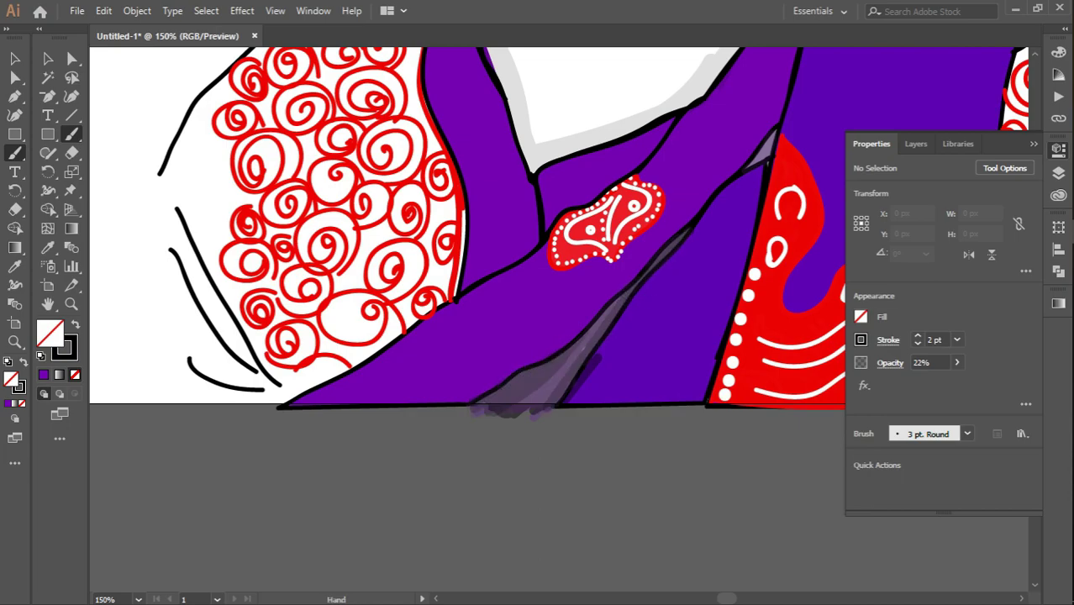
pyautogui.moveTo(605, 222); pyautogui.dragTo(463, 386)
# Outline the red panel's left and bottom edges and the collar's top-left edge in black
pyautogui.moveTo(692, 130); pyautogui.dragTo(643, 286)
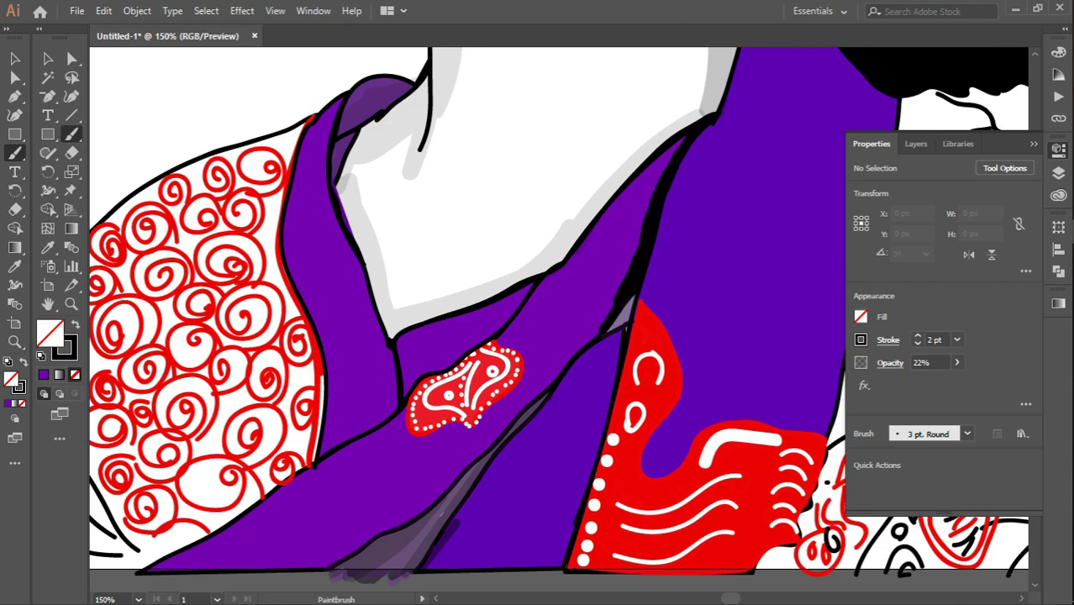
pyautogui.moveTo(572, 395); pyautogui.dragTo(641, 206)
pyautogui.moveTo(691, 143); pyautogui.dragTo(638, 332)
pyautogui.moveTo(694, 139)
pyautogui.mouseDown()
pyautogui.moveTo(627, 349)
pyautogui.moveTo(496, 385)
pyautogui.mouseUp()
pyautogui.moveTo(589, 252); pyautogui.dragTo(260, 500)
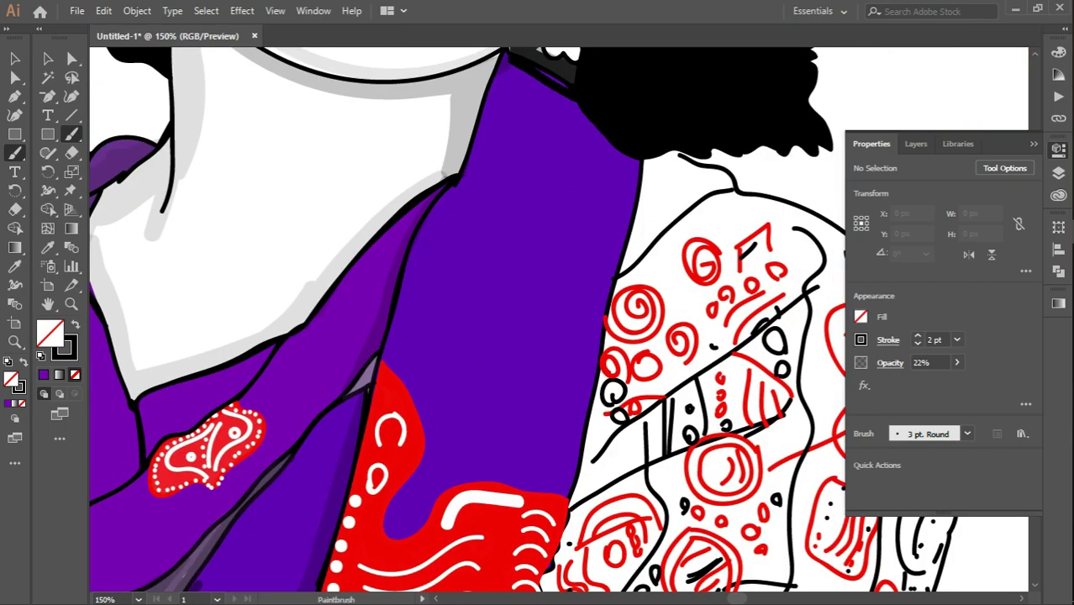
pyautogui.moveTo(602, 136)
pyautogui.mouseDown()
pyautogui.moveTo(498, 118)
pyautogui.moveTo(623, 167)
pyautogui.mouseUp()
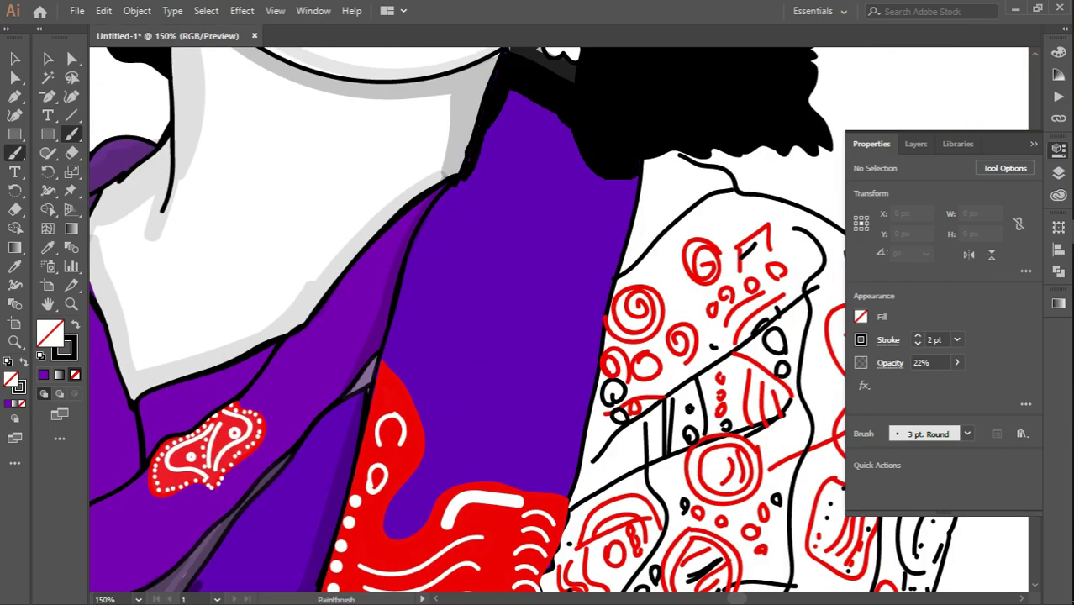
# Add soft low-opacity shading across the red wave pattern of the blouse
pyautogui.moveTo(592, 218); pyautogui.dragTo(505, 144)
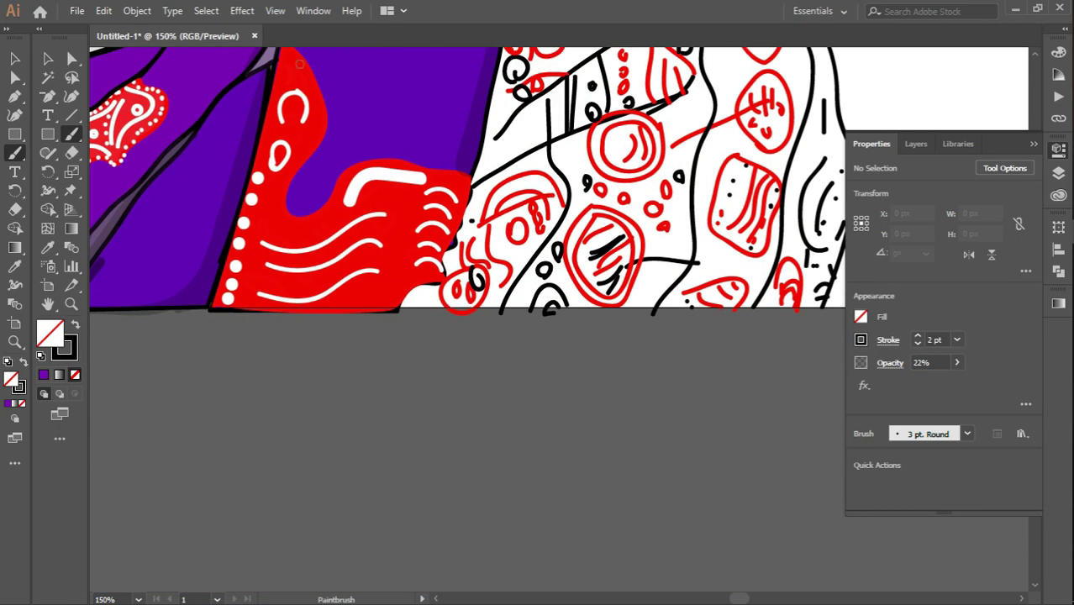
pyautogui.moveTo(538, 379); pyautogui.dragTo(580, 219)
pyautogui.moveTo(362, 253); pyautogui.dragTo(398, 93)
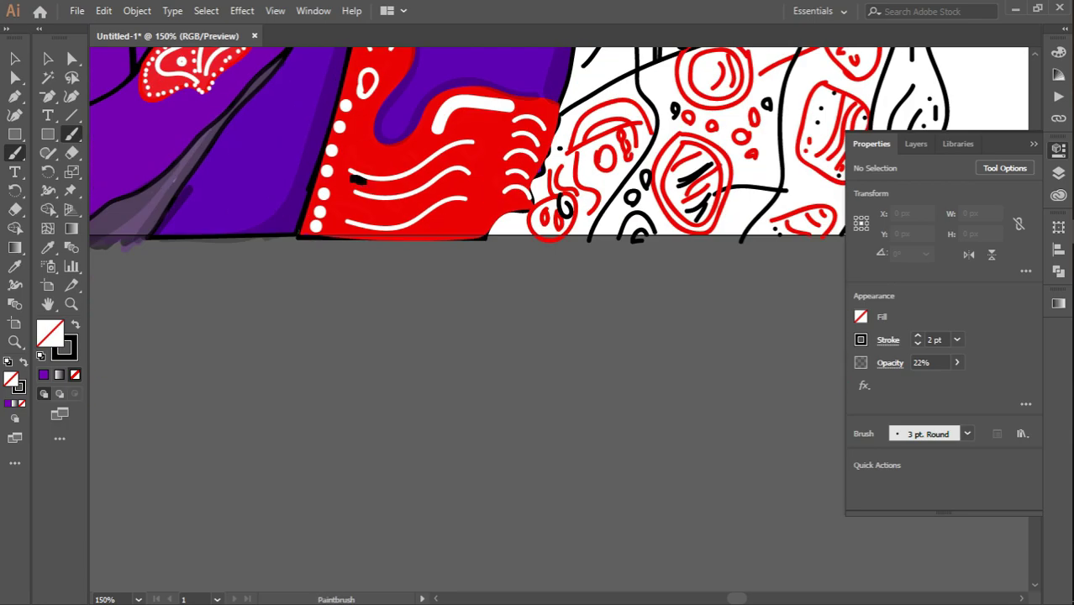
pyautogui.moveTo(349, 177)
pyautogui.mouseDown()
pyautogui.moveTo(475, 144)
pyautogui.moveTo(515, 105)
pyautogui.mouseUp()
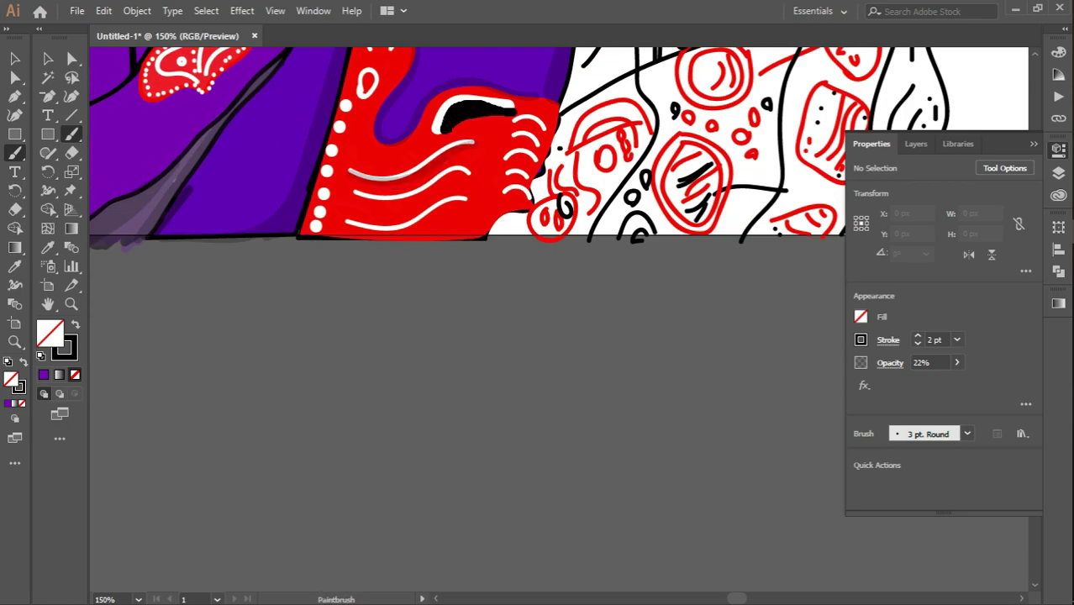
# Outline the left edge of the purple collar in black
pyautogui.moveTo(359, 83); pyautogui.dragTo(390, 128)
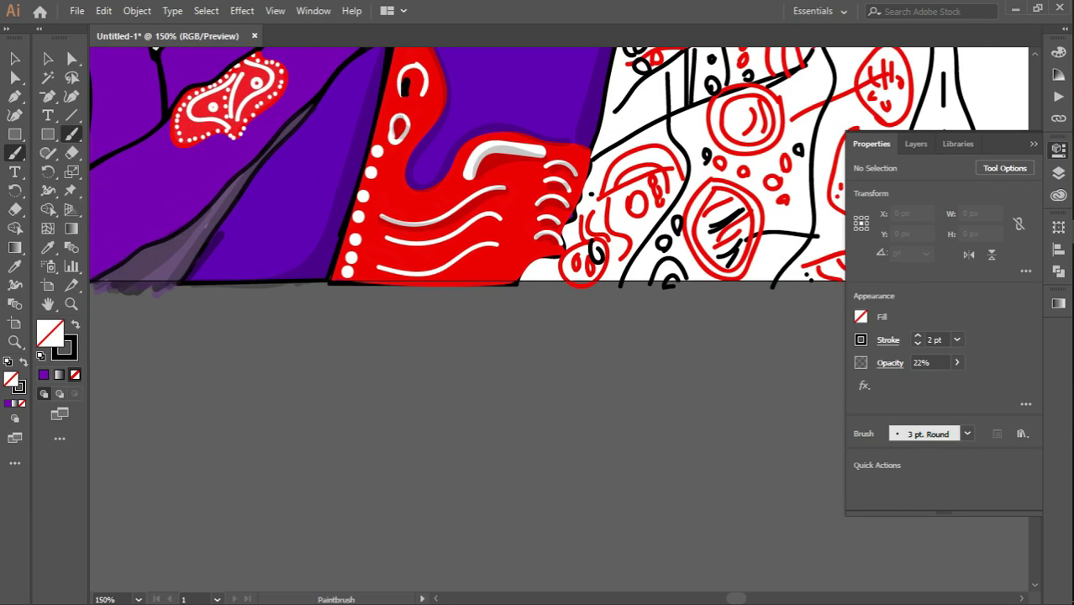
pyautogui.scroll(-1, 347, 269)
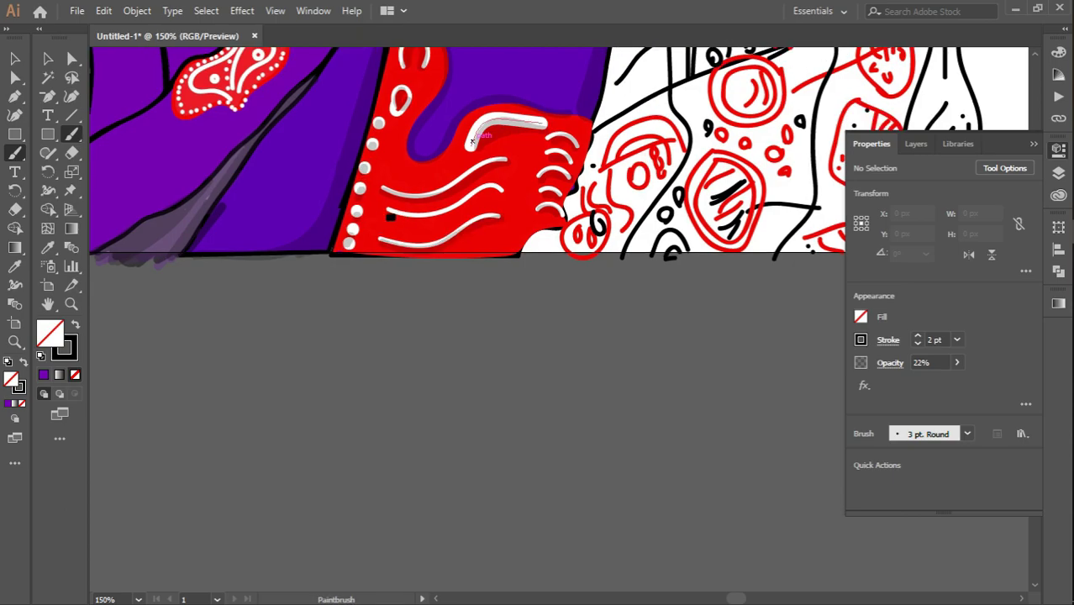
pyautogui.hotkey('ctrl', '-')
pyautogui.hotkey('ctrl', '-')
pyautogui.hotkey('ctrl', '+')
pyautogui.hotkey('ctrl', '+')
pyautogui.moveTo(370, 149); pyautogui.dragTo(379, 488)
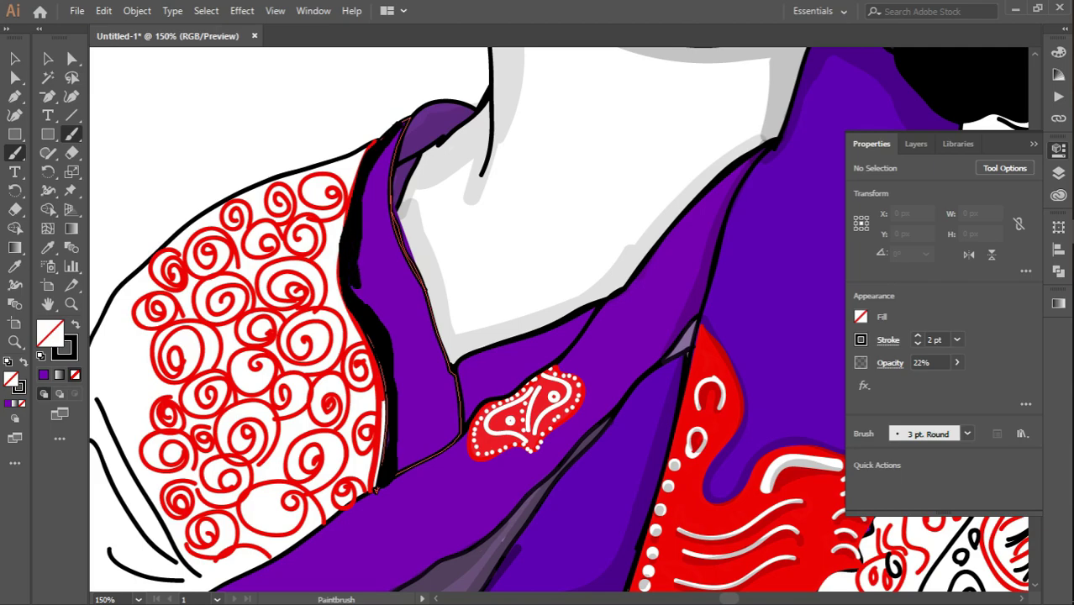
# Replace the last collar stroke with black outlines along the collar and its lower edge
pyautogui.hotkey('ctrl', 'z')
pyautogui.moveTo(458, 371); pyautogui.dragTo(517, 228)
pyautogui.moveTo(649, 168); pyautogui.dragTo(531, 262)
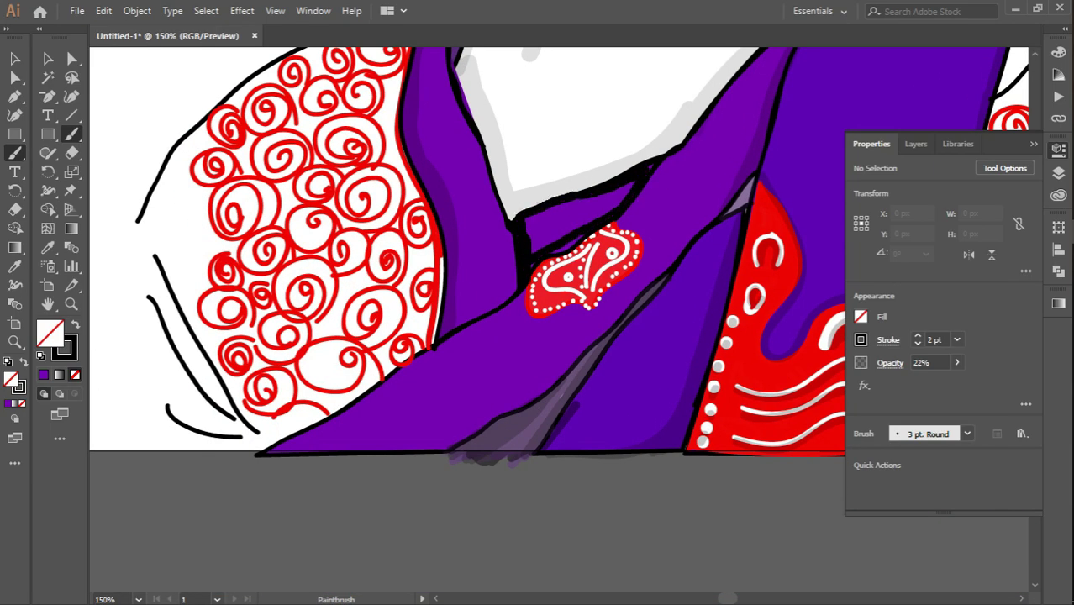
pyautogui.moveTo(622, 321)
pyautogui.mouseDown()
pyautogui.moveTo(702, 214)
pyautogui.moveTo(516, 344)
pyautogui.moveTo(382, 508)
pyautogui.mouseUp()
pyautogui.moveTo(220, 510)
pyautogui.mouseDown()
pyautogui.moveTo(476, 352)
pyautogui.moveTo(312, 417)
pyautogui.mouseUp()
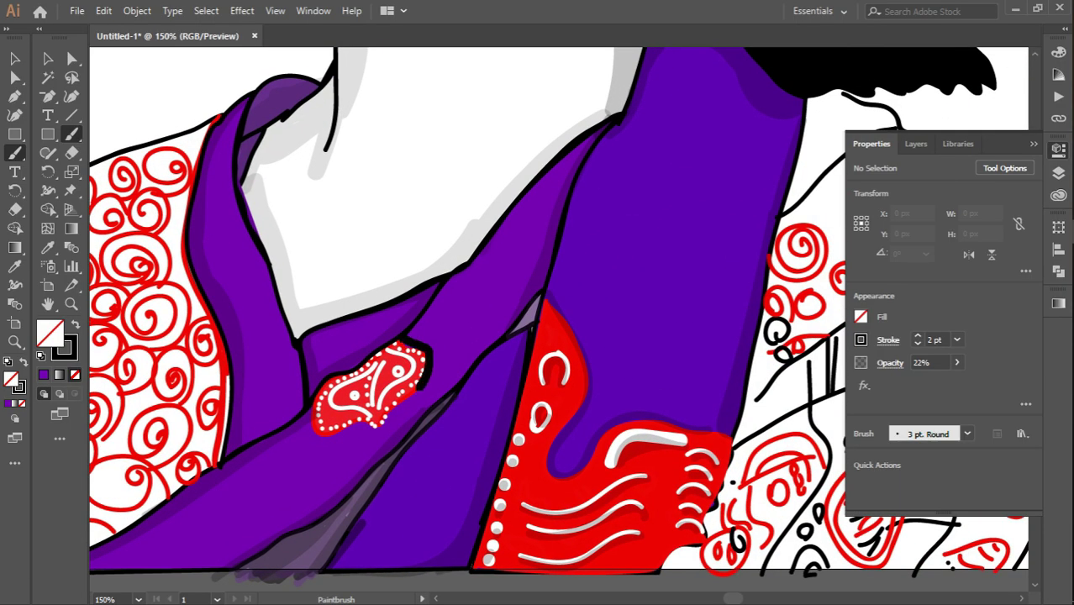
# Outline the swirl sleeve's top edge, undoing the too-thick attempts
pyautogui.moveTo(378, 378); pyautogui.dragTo(647, 378)
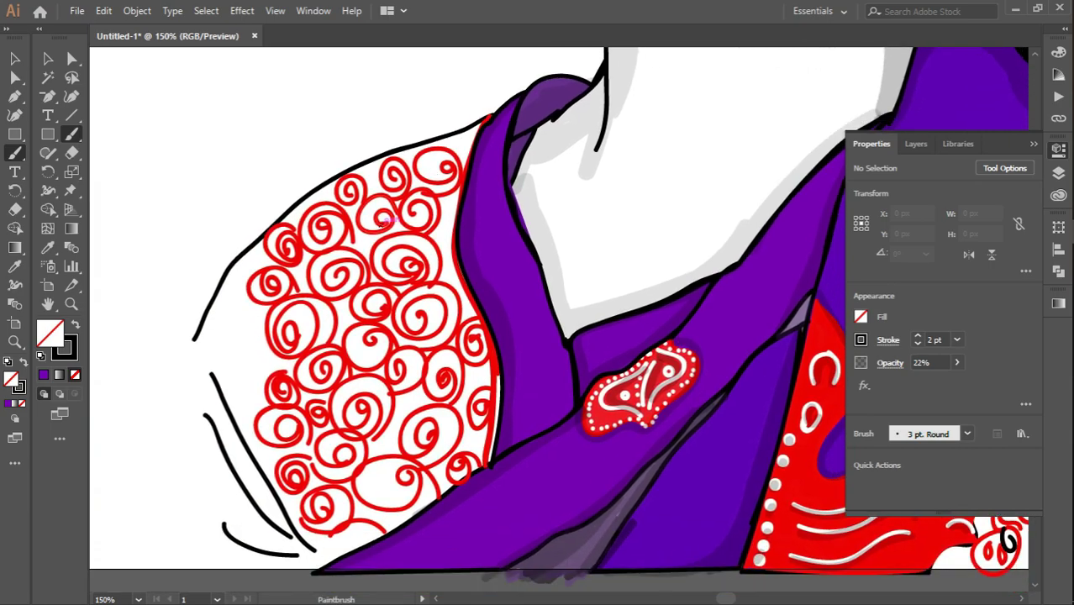
pyautogui.moveTo(475, 128); pyautogui.dragTo(355, 167)
pyautogui.hotkey('ctrl', 'z')
pyautogui.moveTo(476, 126)
pyautogui.mouseDown()
pyautogui.moveTo(344, 183)
pyautogui.moveTo(198, 338)
pyautogui.mouseUp()
pyautogui.hotkey('ctrl', 'z')
# Outline the purple scarf's left and lower-left edges, then undo the thick outlines
pyautogui.moveTo(418, 220); pyautogui.dragTo(367, 150)
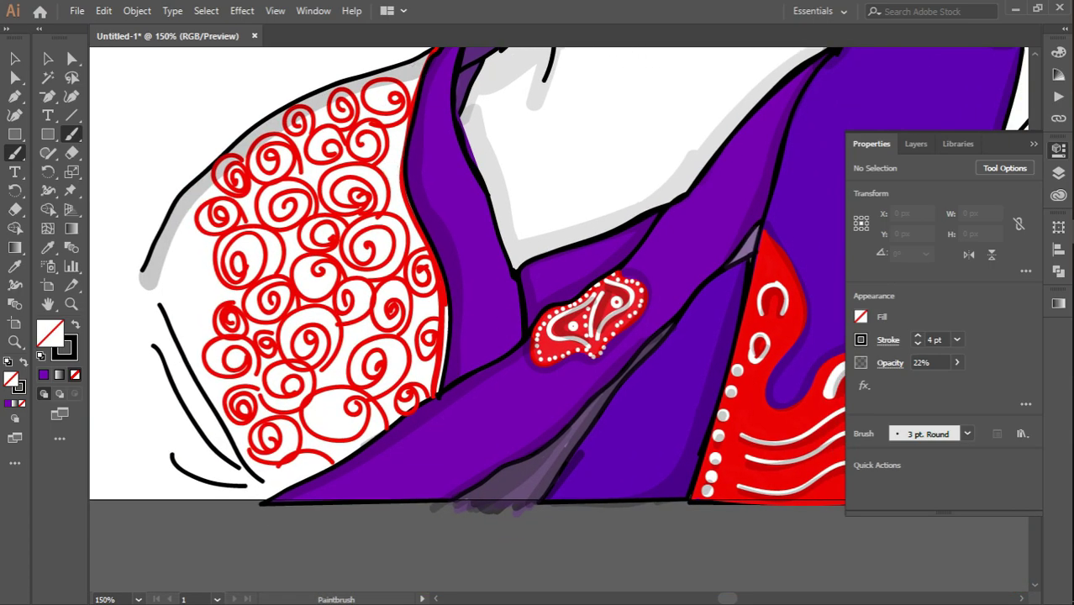
pyautogui.moveTo(423, 82)
pyautogui.mouseDown()
pyautogui.moveTo(393, 195)
pyautogui.moveTo(442, 343)
pyautogui.mouseUp()
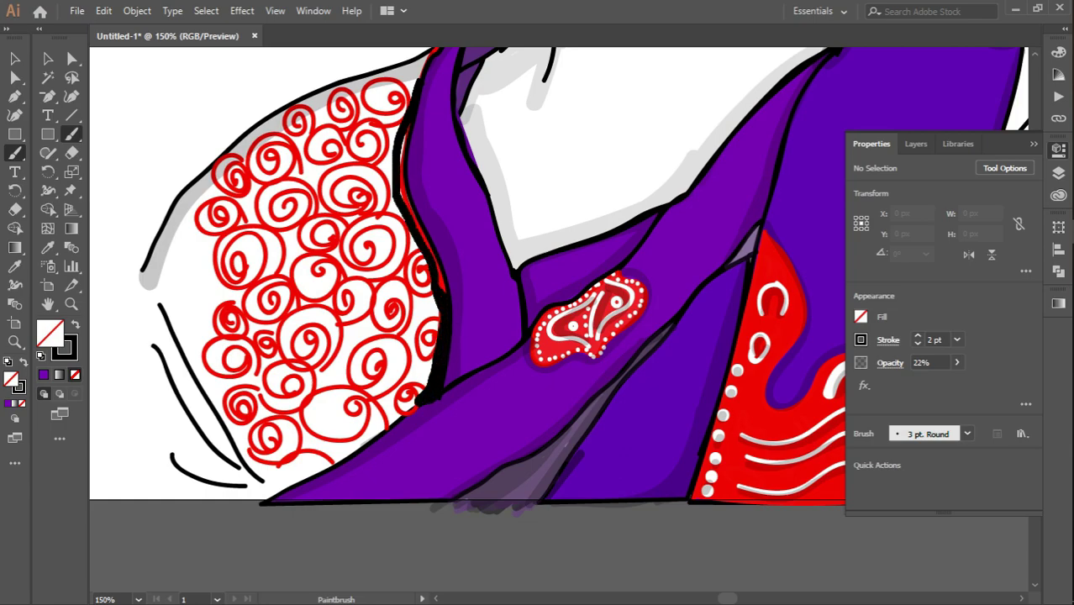
pyautogui.moveTo(257, 505); pyautogui.dragTo(357, 440)
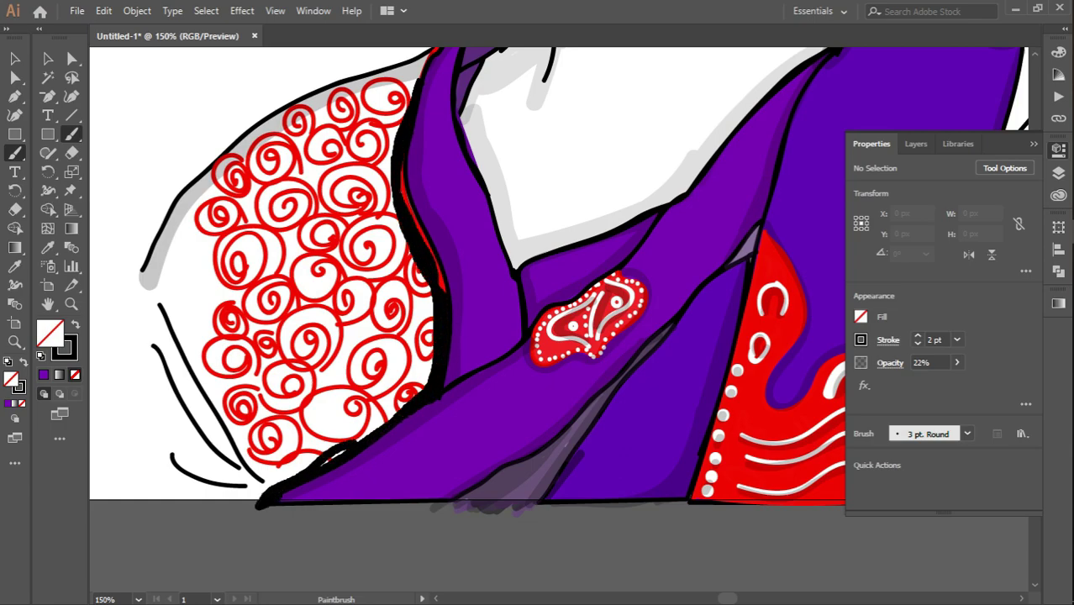
pyautogui.hotkey('ctrl', 'z')
pyautogui.hotkey('ctrl', 'z')
pyautogui.hotkey('ctrl', 'z')
# Try strokes in the swirl area, undoing the stray line and the oval
pyautogui.moveTo(328, 147); pyautogui.dragTo(427, 180)
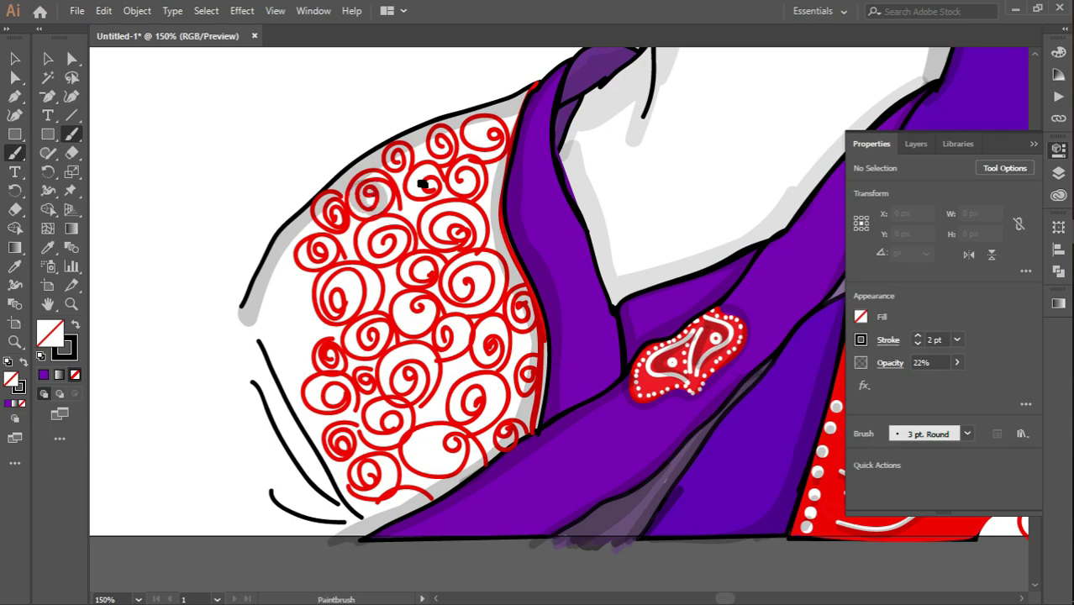
pyautogui.moveTo(385, 420)
pyautogui.mouseDown()
pyautogui.moveTo(457, 355)
pyautogui.moveTo(373, 250)
pyautogui.mouseUp()
pyautogui.hotkey('ctrl', 'z')
pyautogui.moveTo(358, 353); pyautogui.dragTo(307, 357)
pyautogui.hotkey('ctrl', 'z')
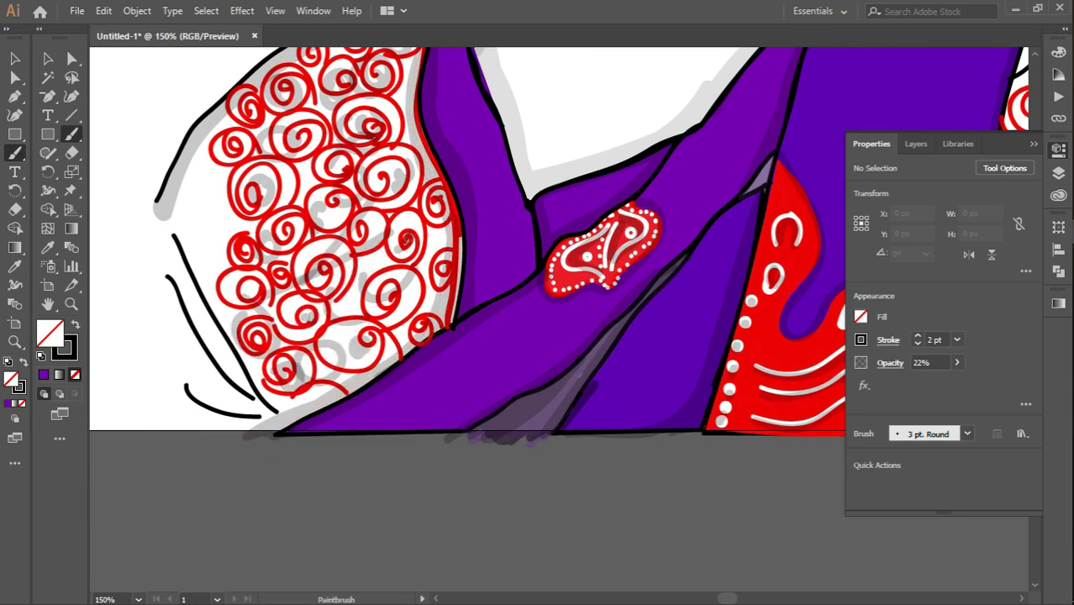
pyautogui.moveTo(183, 246); pyautogui.dragTo(310, 231)
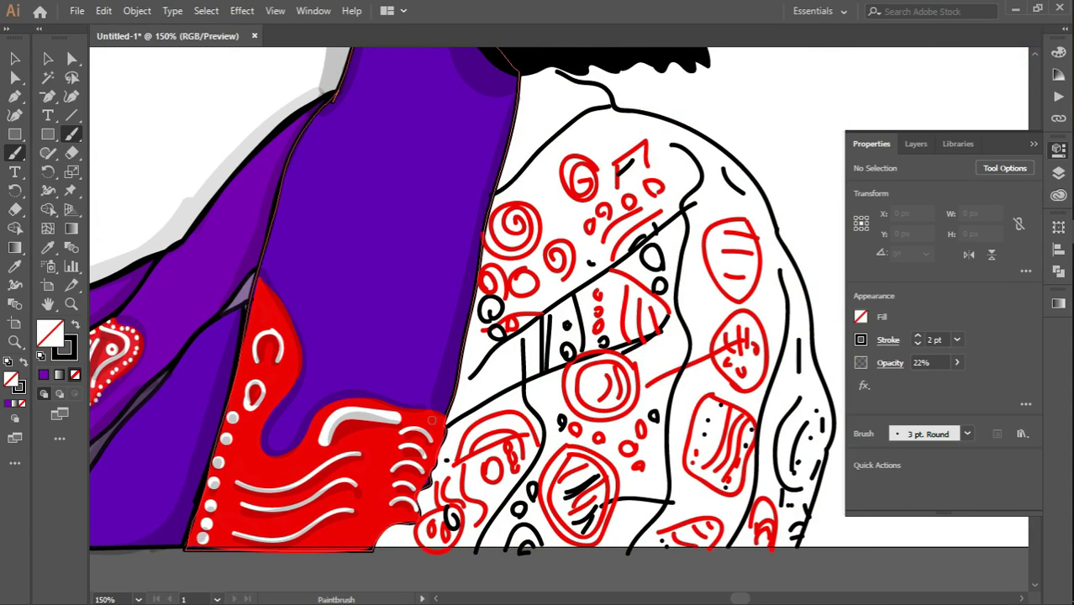
pyautogui.scroll(3, 599, 253)
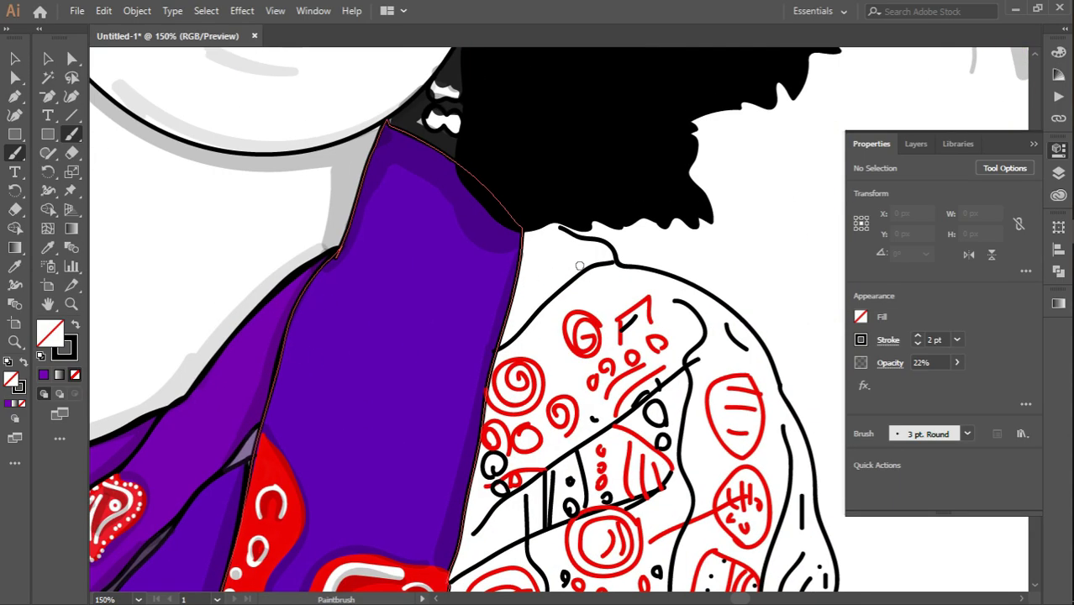
# Paint a shape in the collar gap, fill it purple and send it to the back
pyautogui.moveTo(523, 241); pyautogui.dragTo(496, 347)
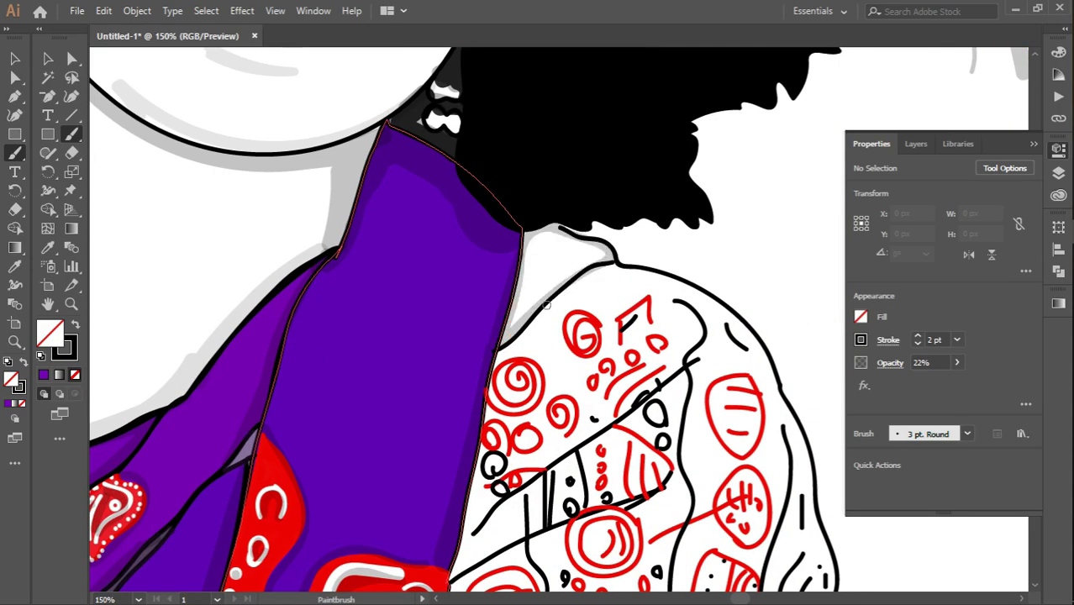
pyautogui.press('v')
pyautogui.click(555, 269)
pyautogui.click(861, 316)
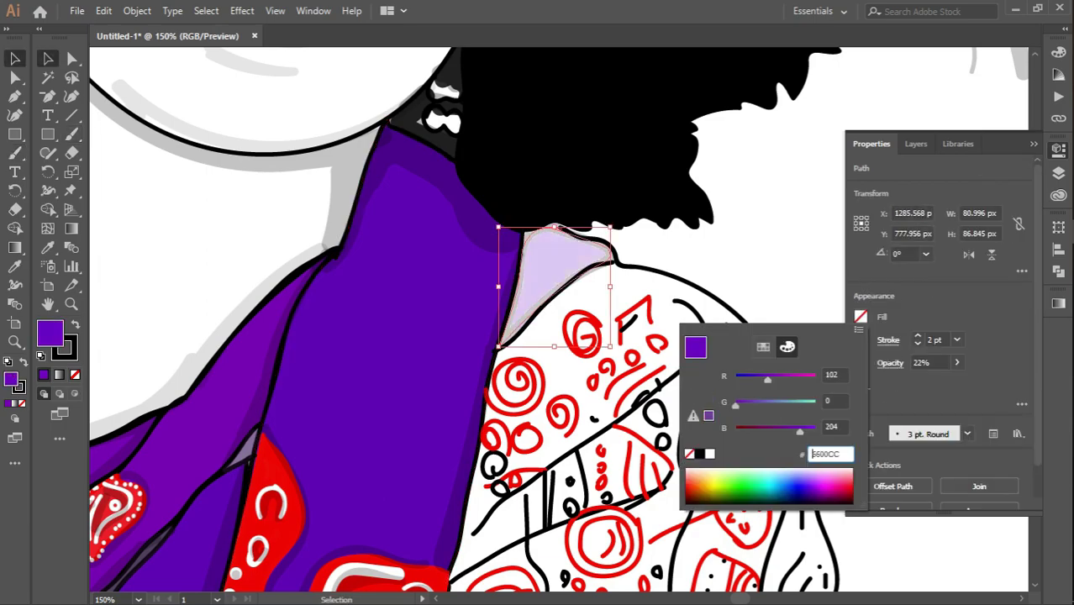
pyautogui.press('Return')
pyautogui.rightClick(556, 263)
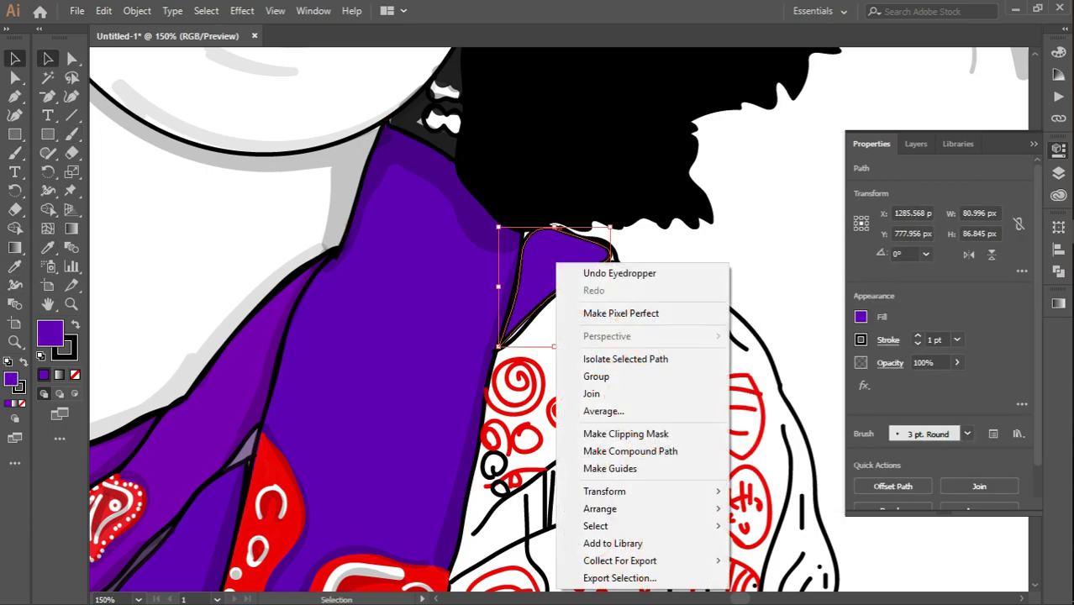
pyautogui.click(757, 557)
pyautogui.hotkey('ctrl', 'shift', 'a')
# Return to the Paintbrush with the fill set to none
pyautogui.press('b')
pyautogui.click(861, 316)
pyautogui.click(695, 346)
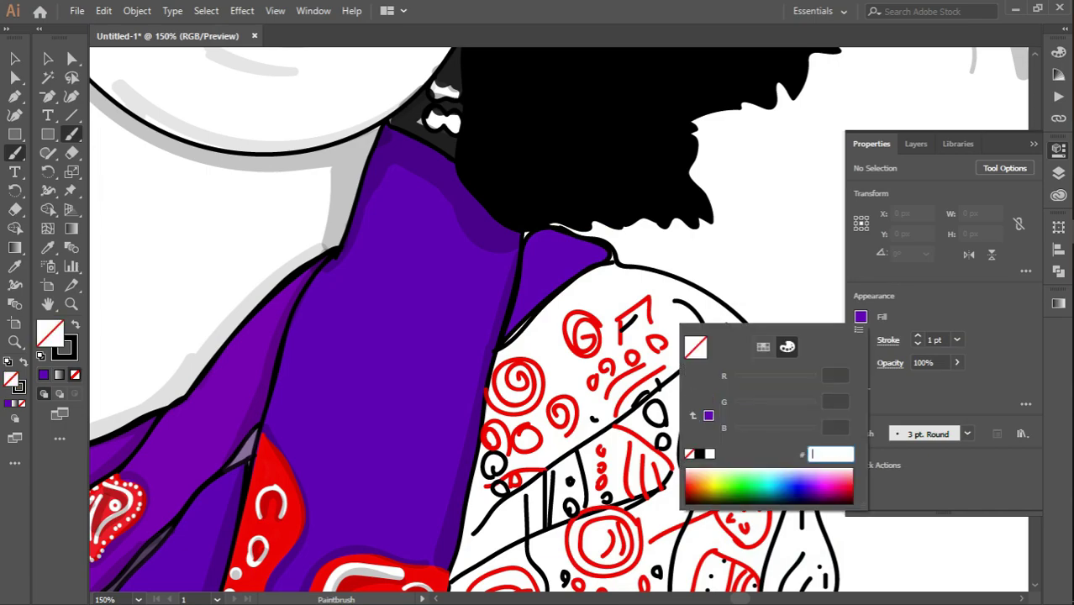
pyautogui.press('Return')
# Shade the shoulder outline and the patterned right sleeve folds with soft grey strokes
pyautogui.moveTo(525, 238)
pyautogui.mouseDown()
pyautogui.moveTo(605, 299)
pyautogui.moveTo(448, 191)
pyautogui.moveTo(627, 299)
pyautogui.moveTo(639, 589)
pyautogui.mouseUp()
pyautogui.scroll(-3, 504, 336)
pyautogui.moveTo(589, 105)
pyautogui.mouseDown()
pyautogui.moveTo(538, 500)
pyautogui.moveTo(521, 438)
pyautogui.moveTo(503, 461)
pyautogui.mouseUp()
pyautogui.moveTo(504, 378); pyautogui.dragTo(438, 261)
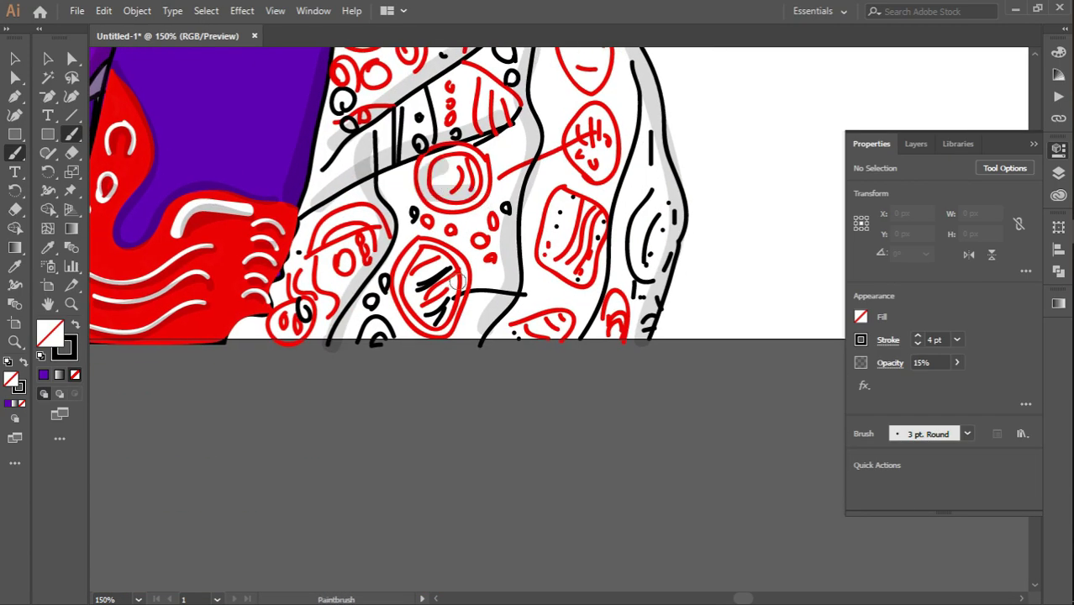
pyautogui.moveTo(547, 227); pyautogui.dragTo(571, 278)
pyautogui.moveTo(505, 252); pyautogui.dragTo(505, 353)
pyautogui.moveTo(471, 294); pyautogui.dragTo(522, 303)
pyautogui.scroll(2, 504, 303)
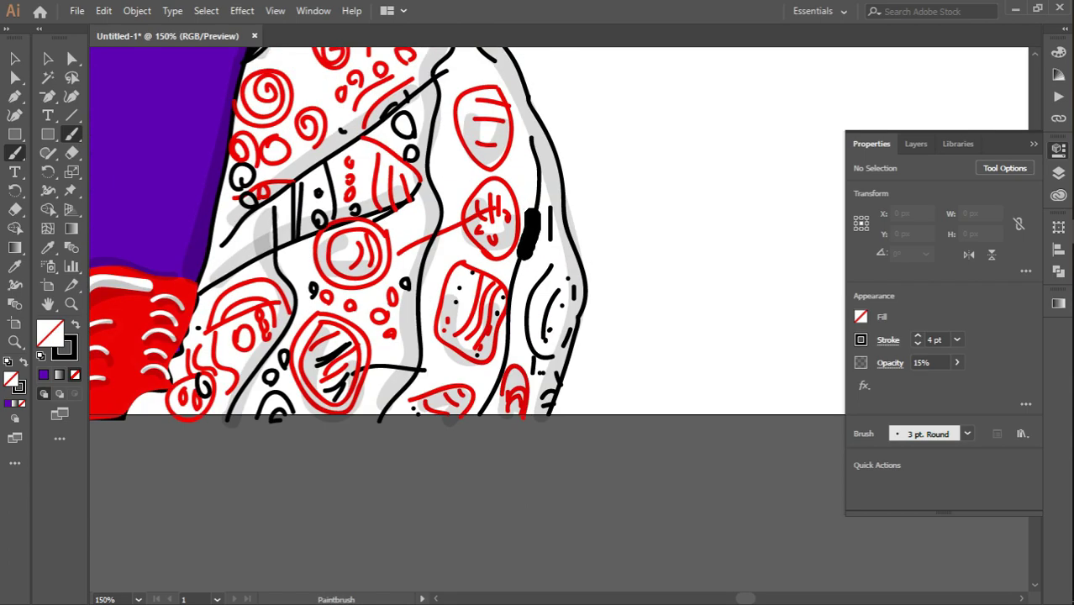
pyautogui.scroll(4, 504, 303)
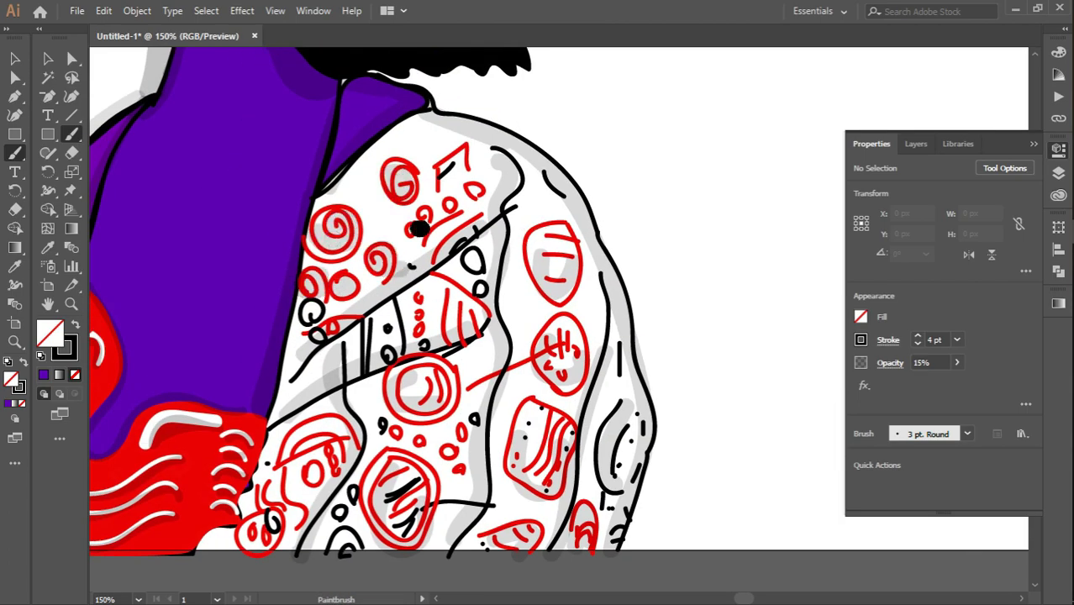
# Zoom out and drag the artboard's left and right edges in to fit the portrait
pyautogui.hotkey('ctrl', '-')
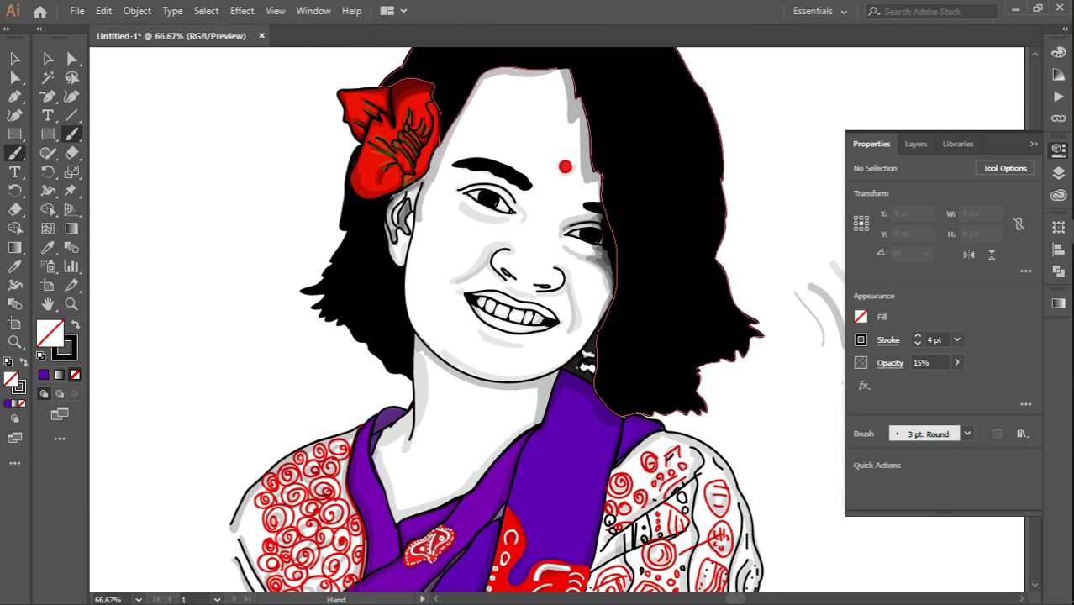
pyautogui.hotkey('ctrl', '-')
pyautogui.hotkey('shift', 'o')
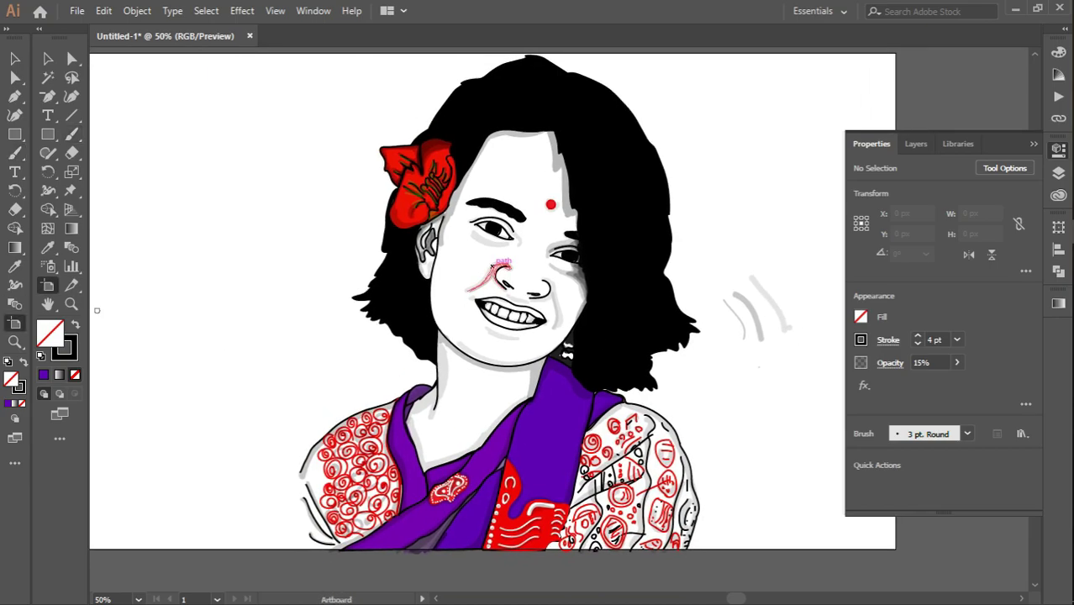
pyautogui.hotkey('ctrl', '-')
pyautogui.moveTo(197, 344); pyautogui.dragTo(387, 347)
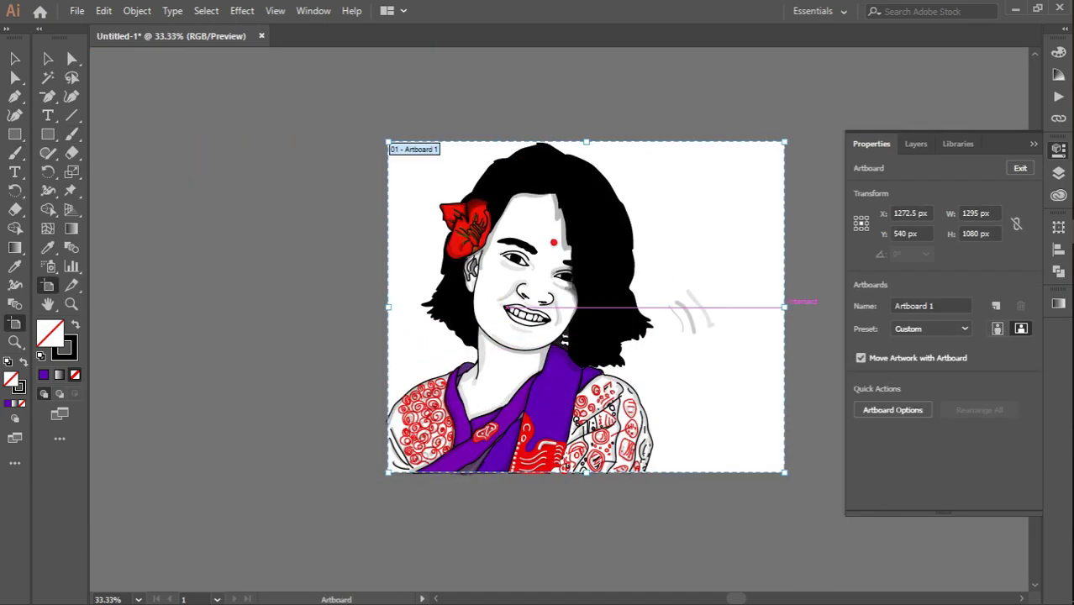
pyautogui.moveTo(784, 307); pyautogui.dragTo(653, 307)
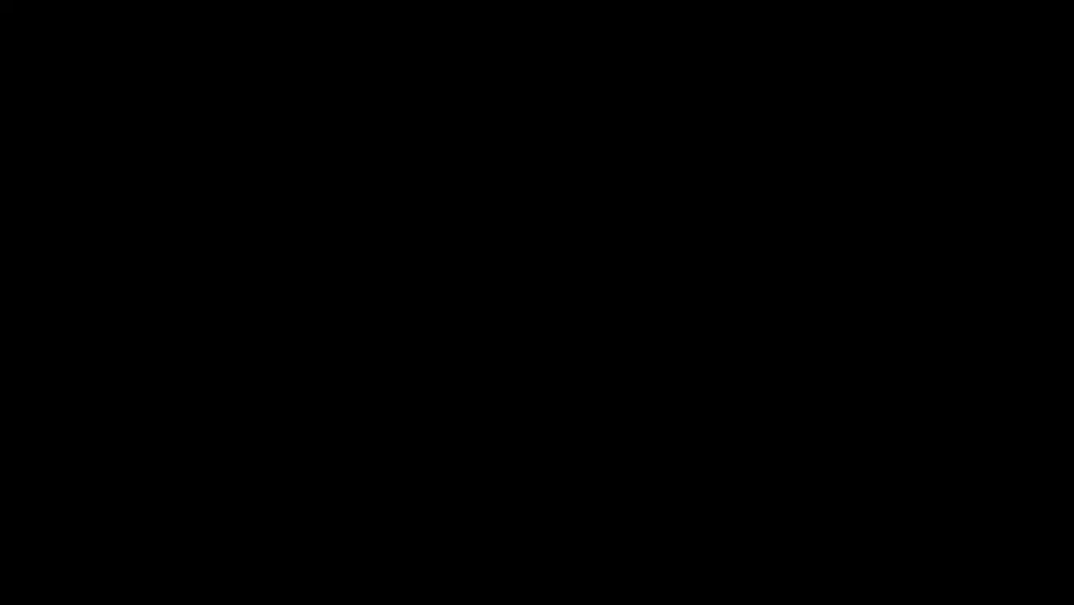